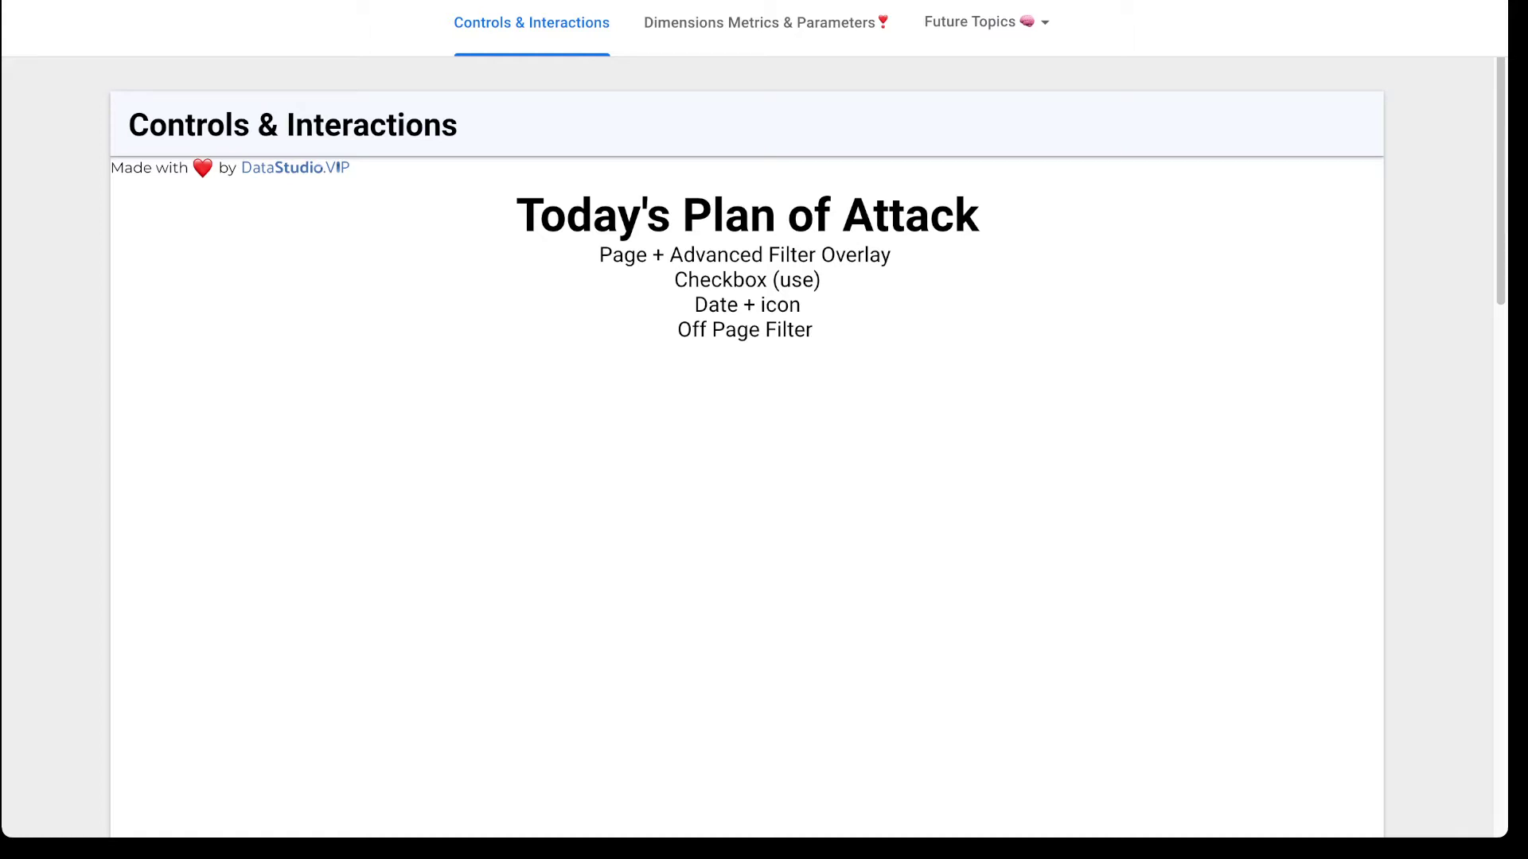
Open the report for editing and insert a table chart below the Today's Plan of Attack text.
left_click(1266, 21)
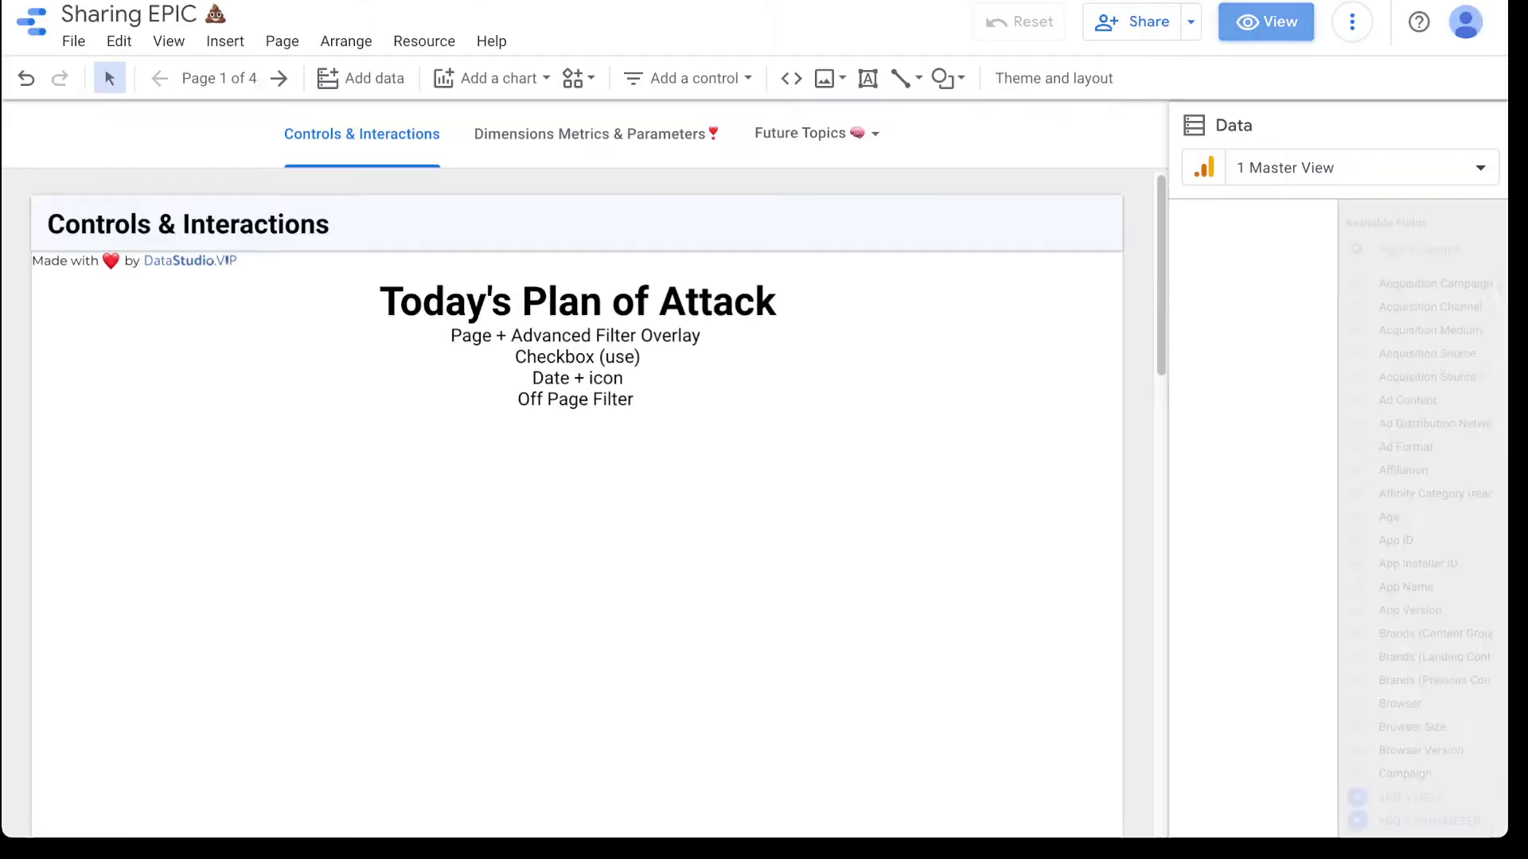
scroll(577, 478, "down", 2)
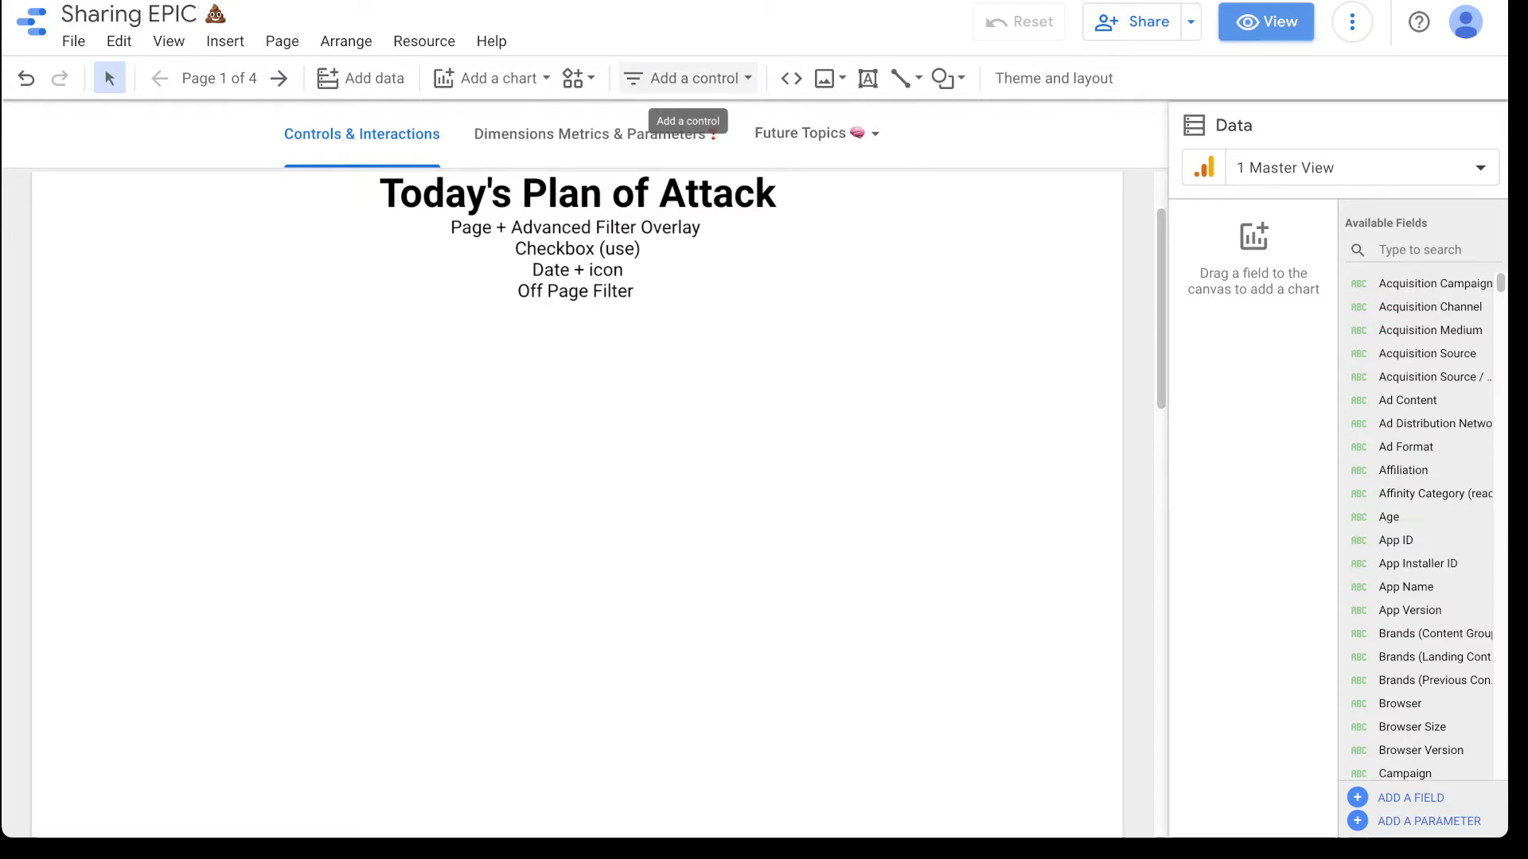
left_click(688, 78)
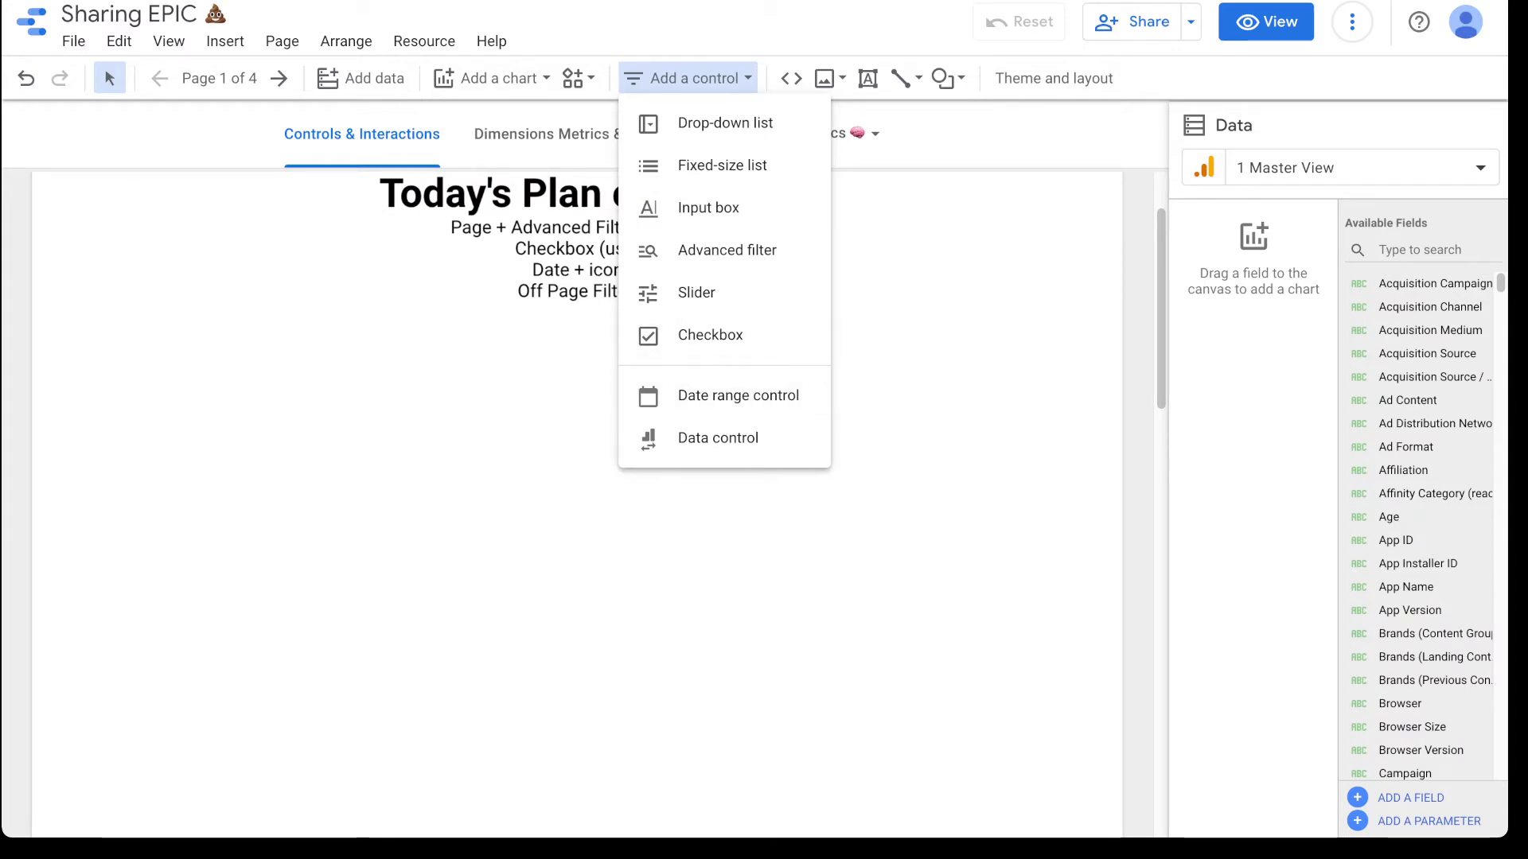
left_click(493, 78)
left_click(487, 78)
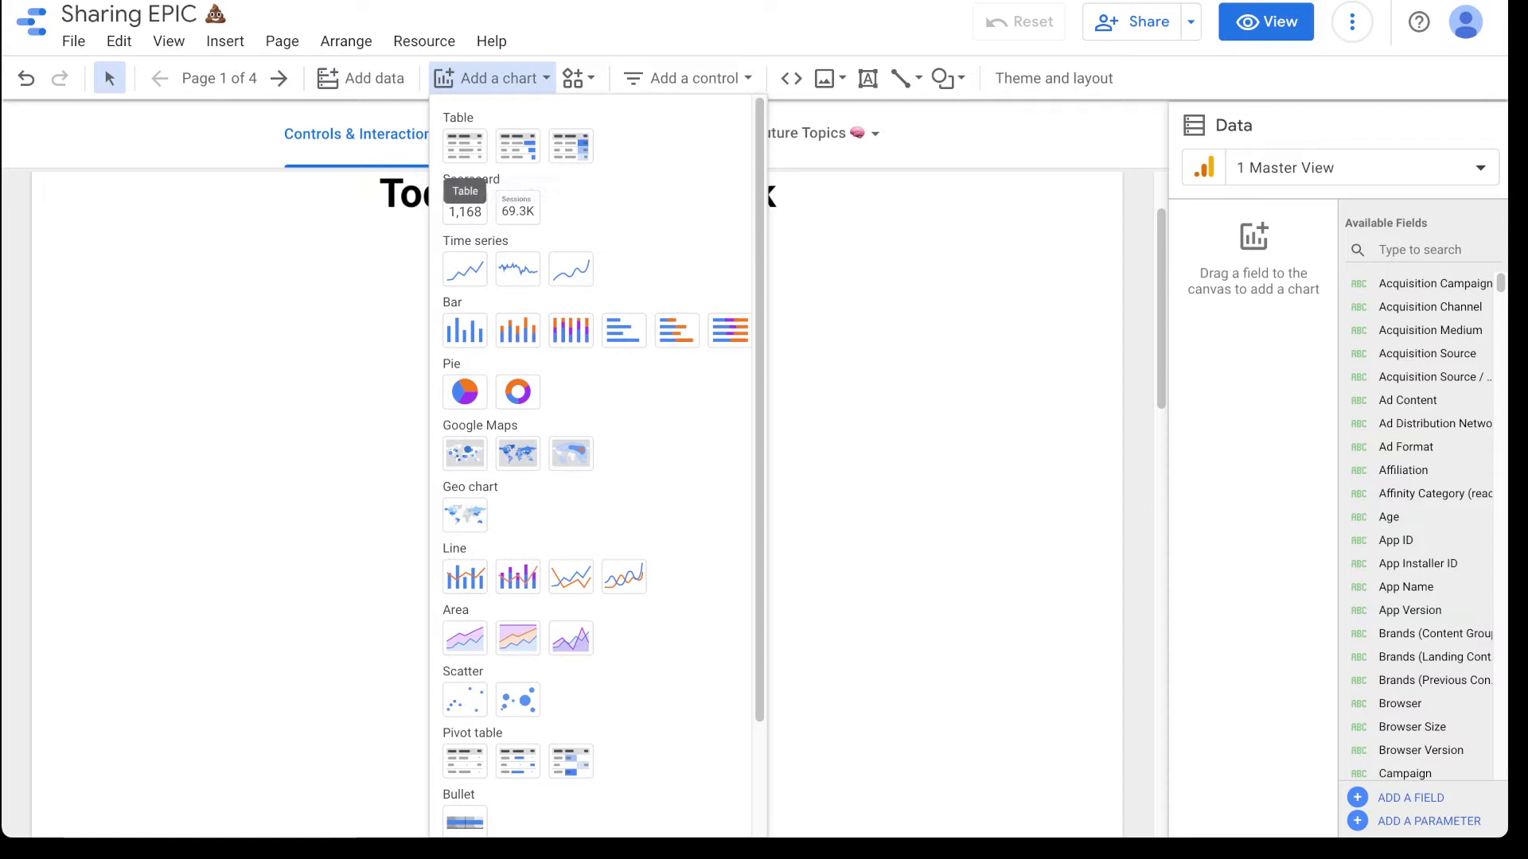
left_click(518, 149)
left_click(283, 340)
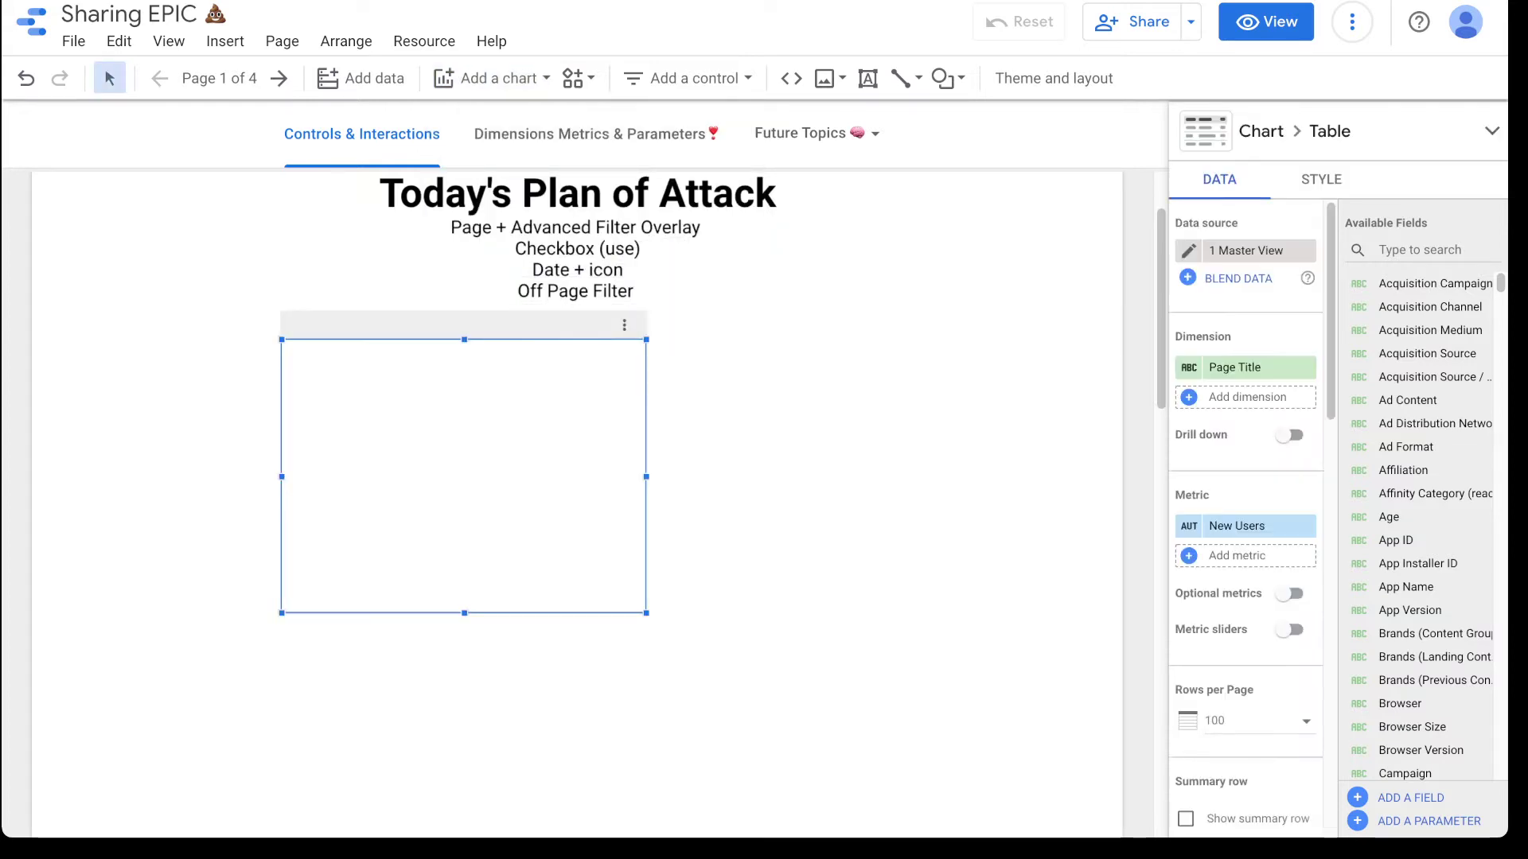
Widen and reposition the new table below the plan text, raising its upper edge for more height.
left_click_drag(646, 477, 906, 477)
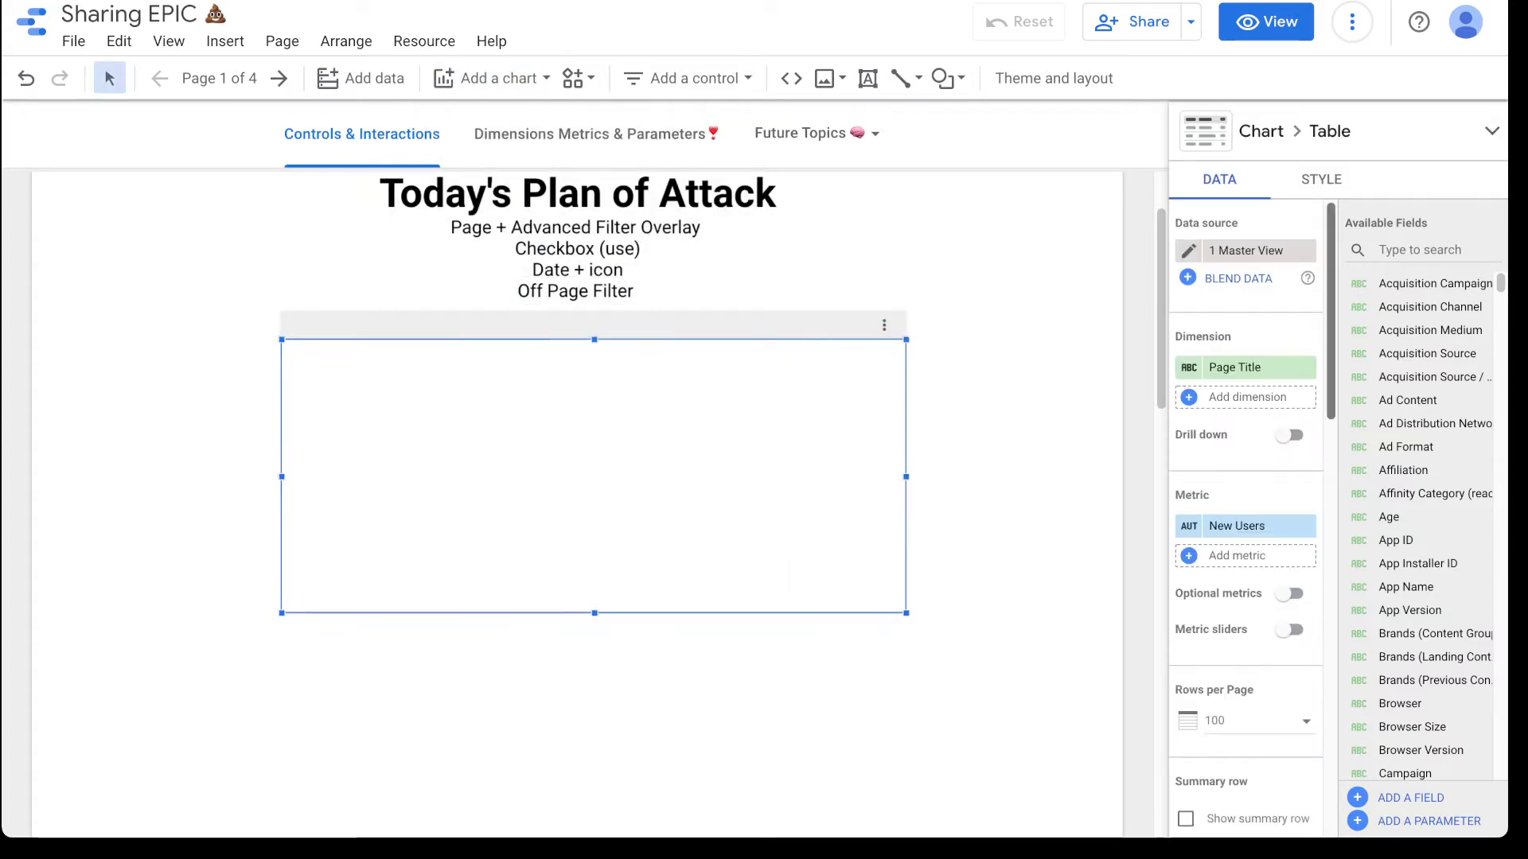
left_click_drag(594, 476, 594, 493)
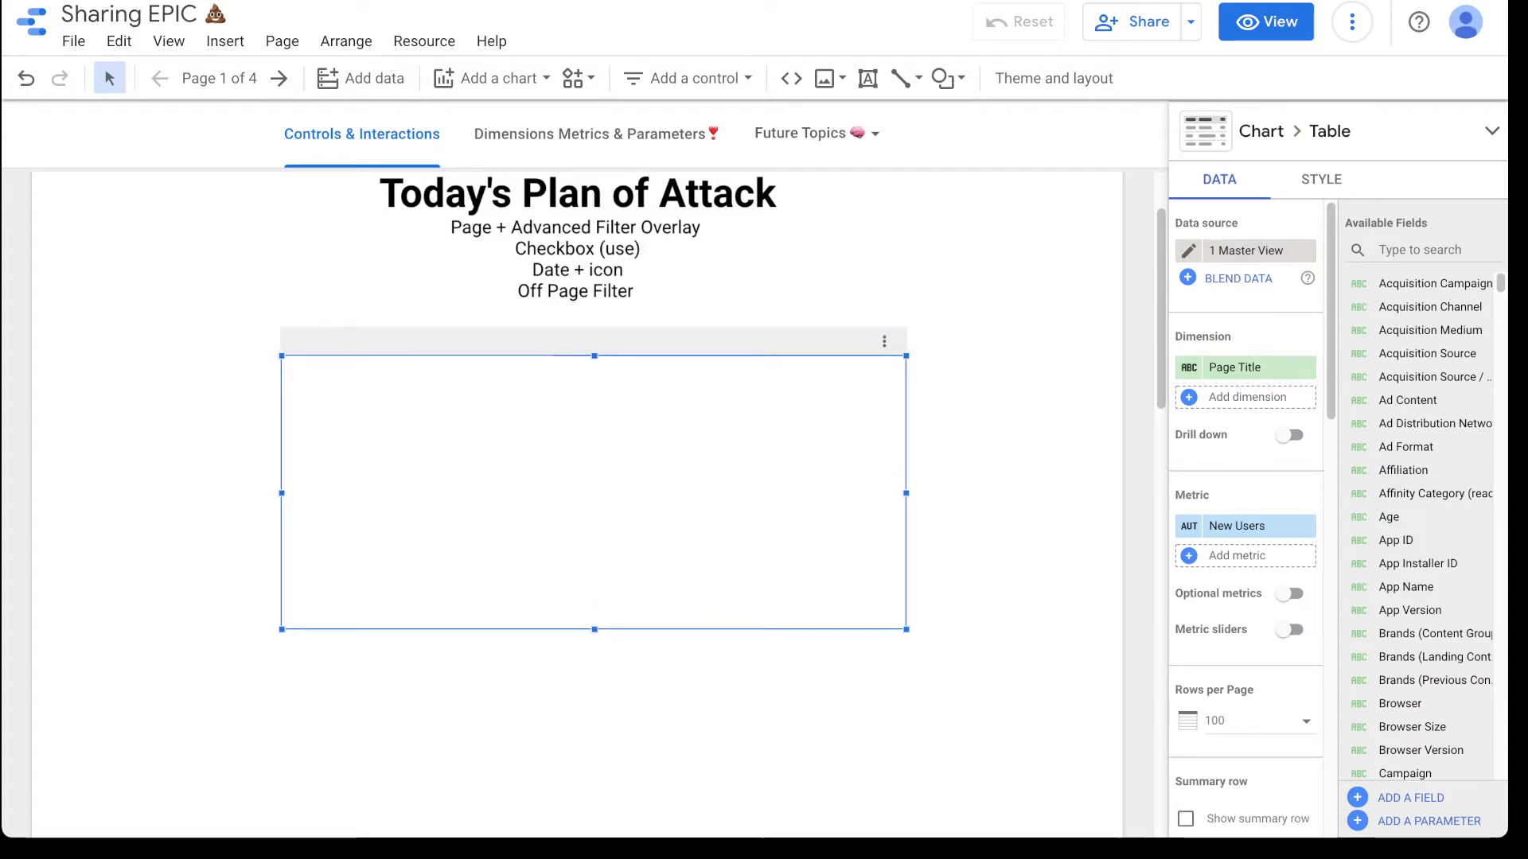
left_click_drag(906, 356, 930, 320)
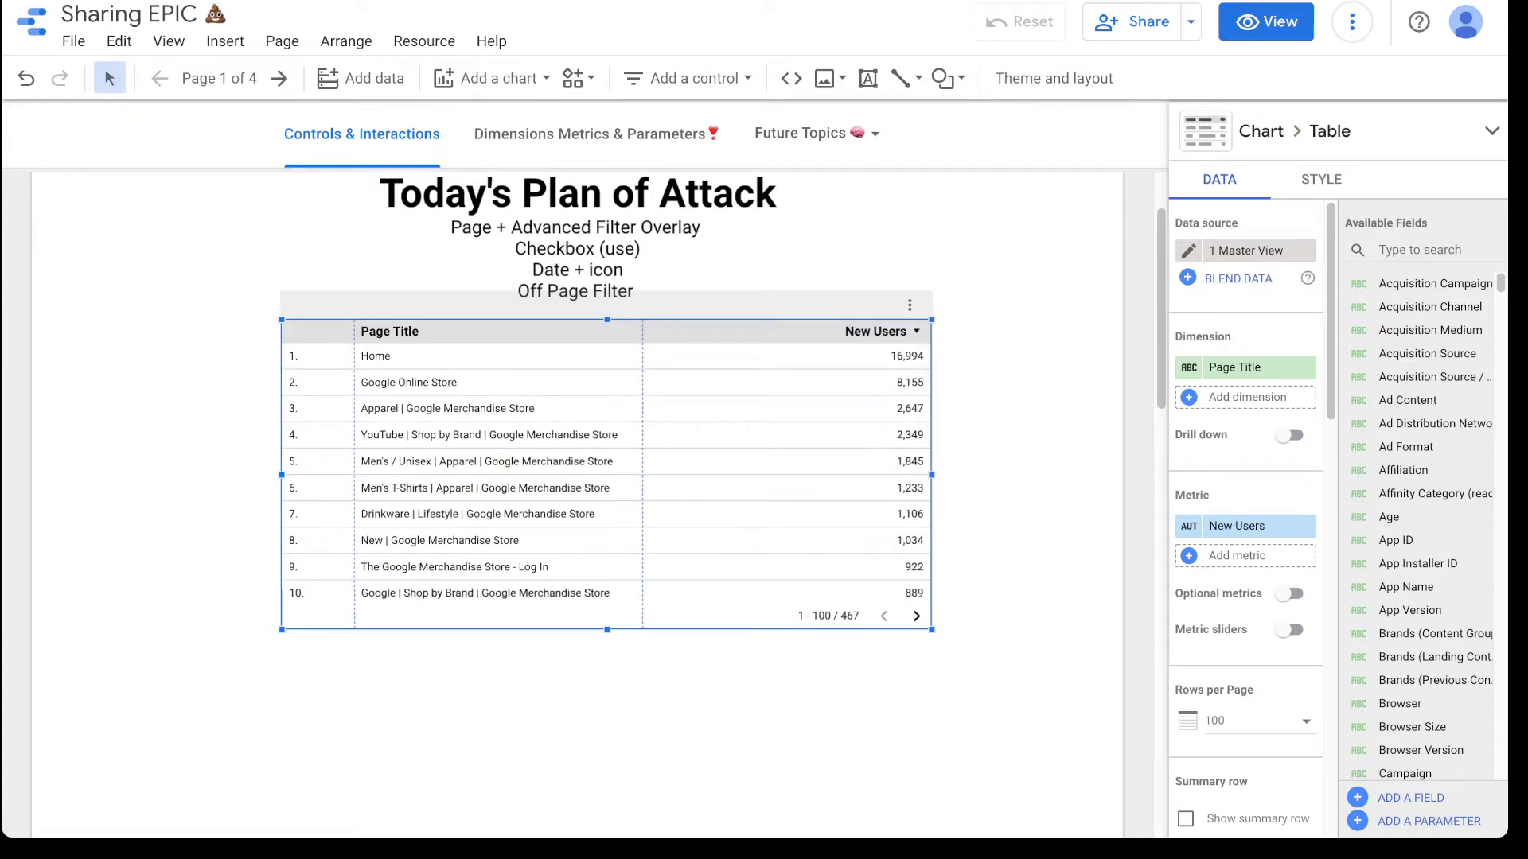
Replace the table's dimension with Page and widen the table leftward.
left_click(1454, 250)
type("page")
left_click_drag(1441, 438, 1233, 367)
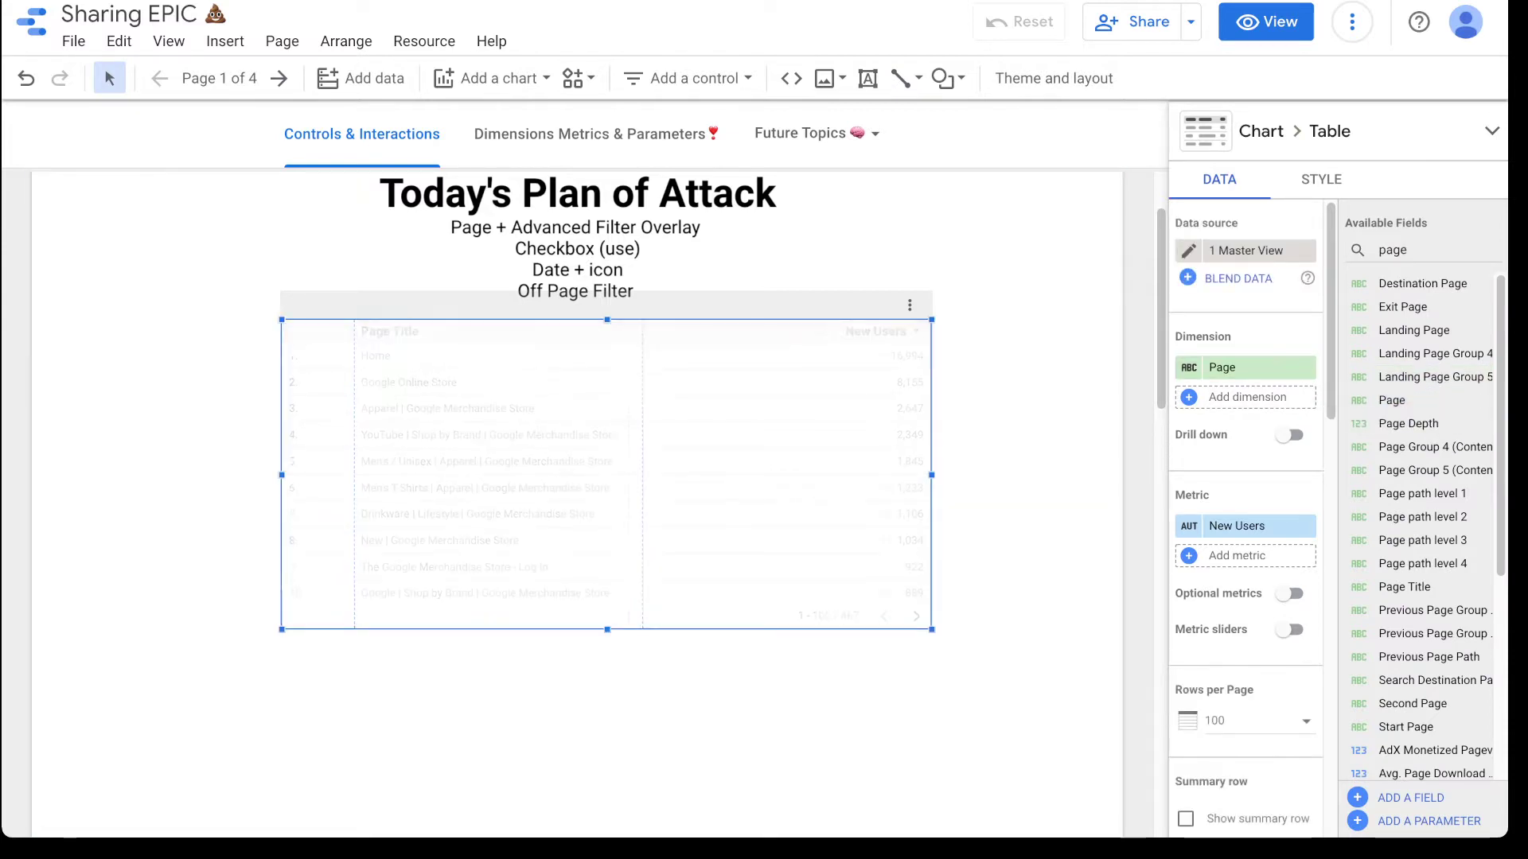
left_click_drag(281, 475, 323, 475)
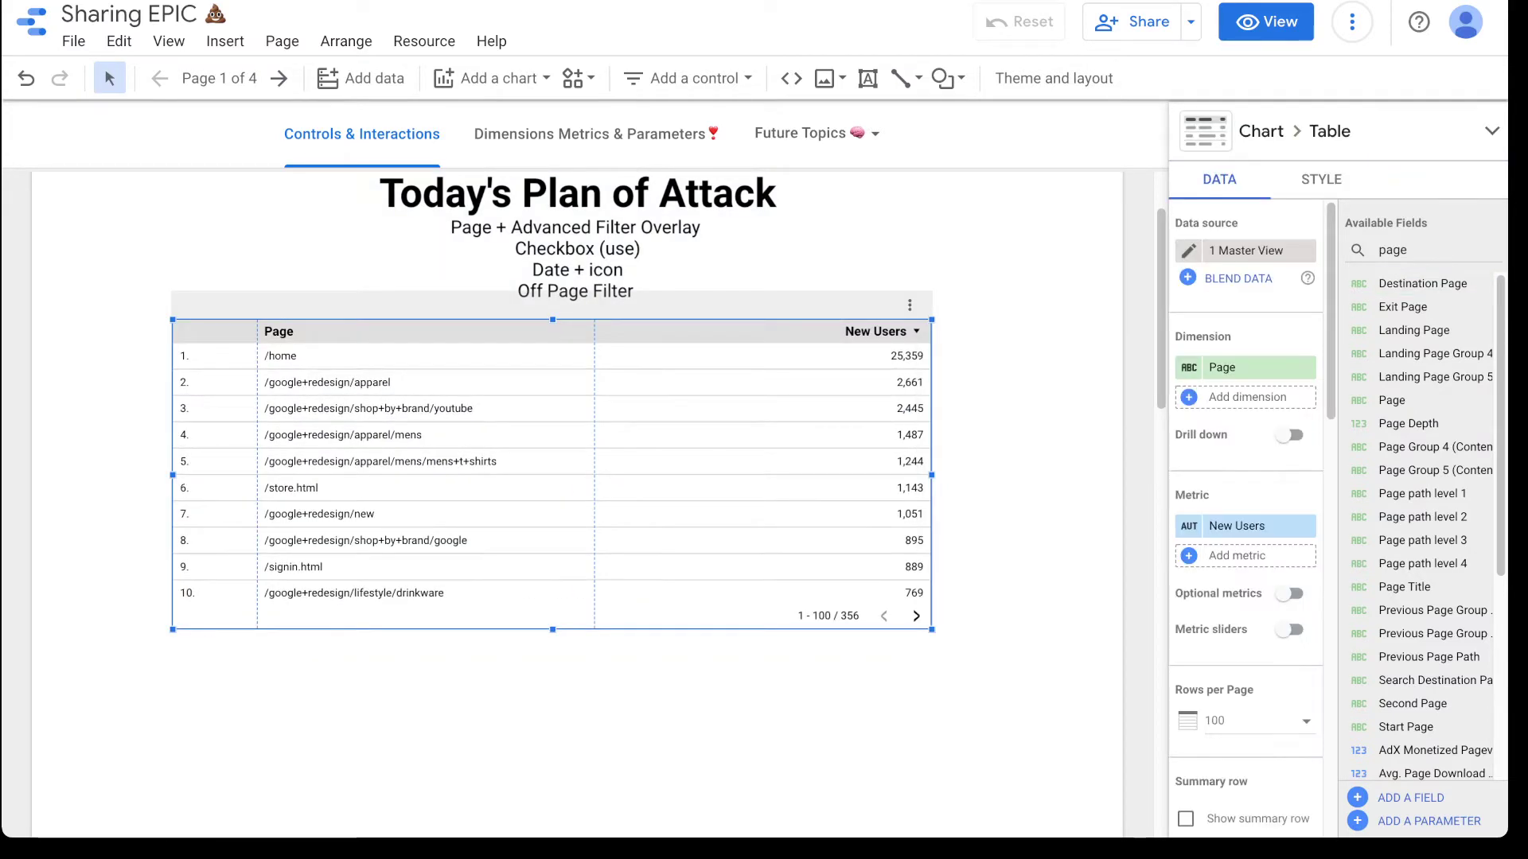
Set the table header's background to the custom blue.
left_click(1321, 179)
scroll(1273, 398, "down", 2)
left_click(1233, 433)
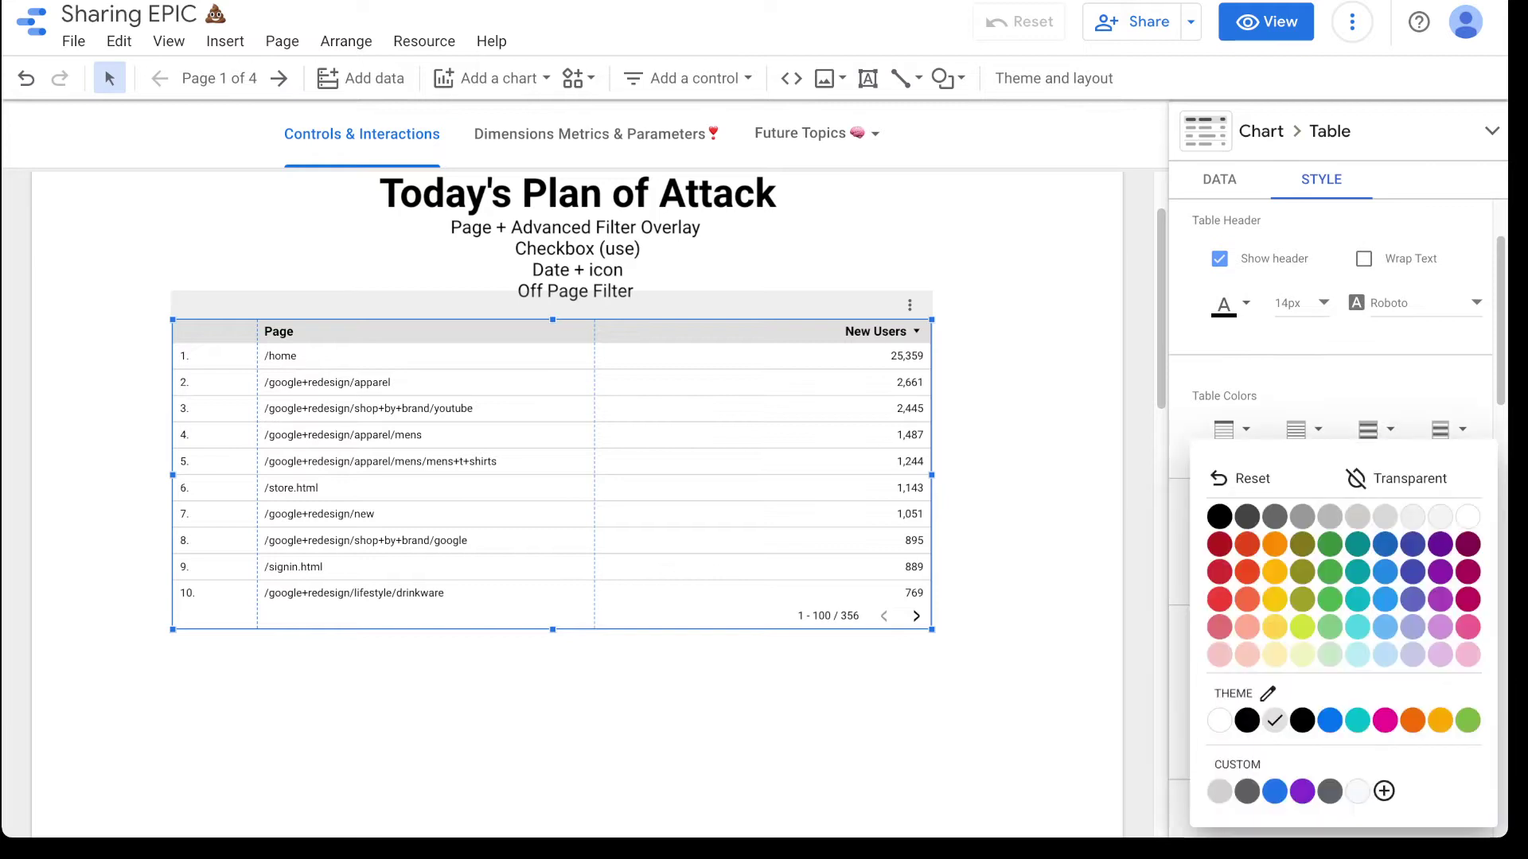
left_click(1275, 788)
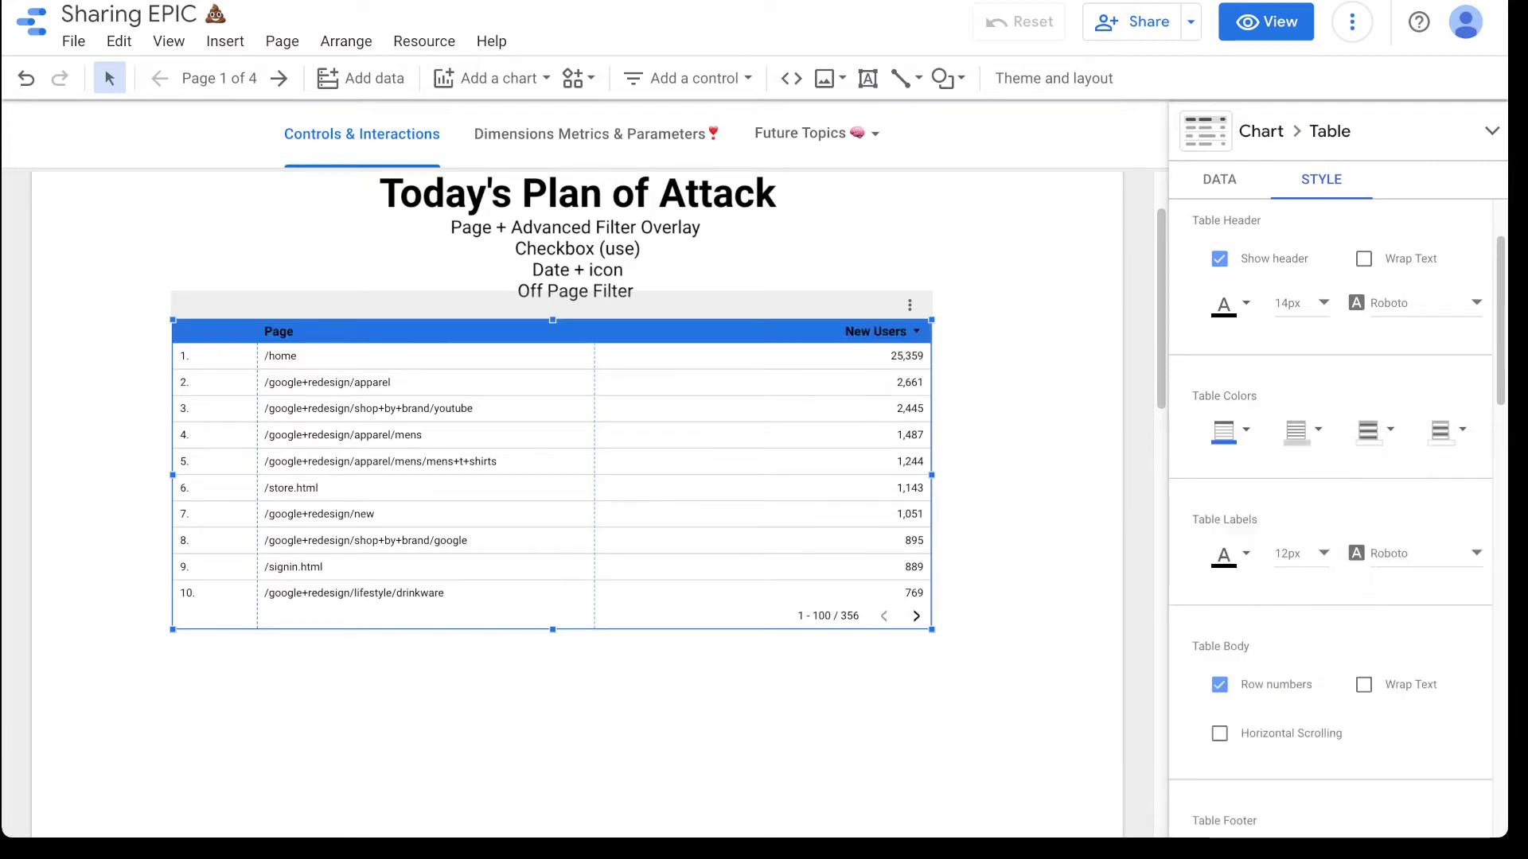
left_click(1233, 556)
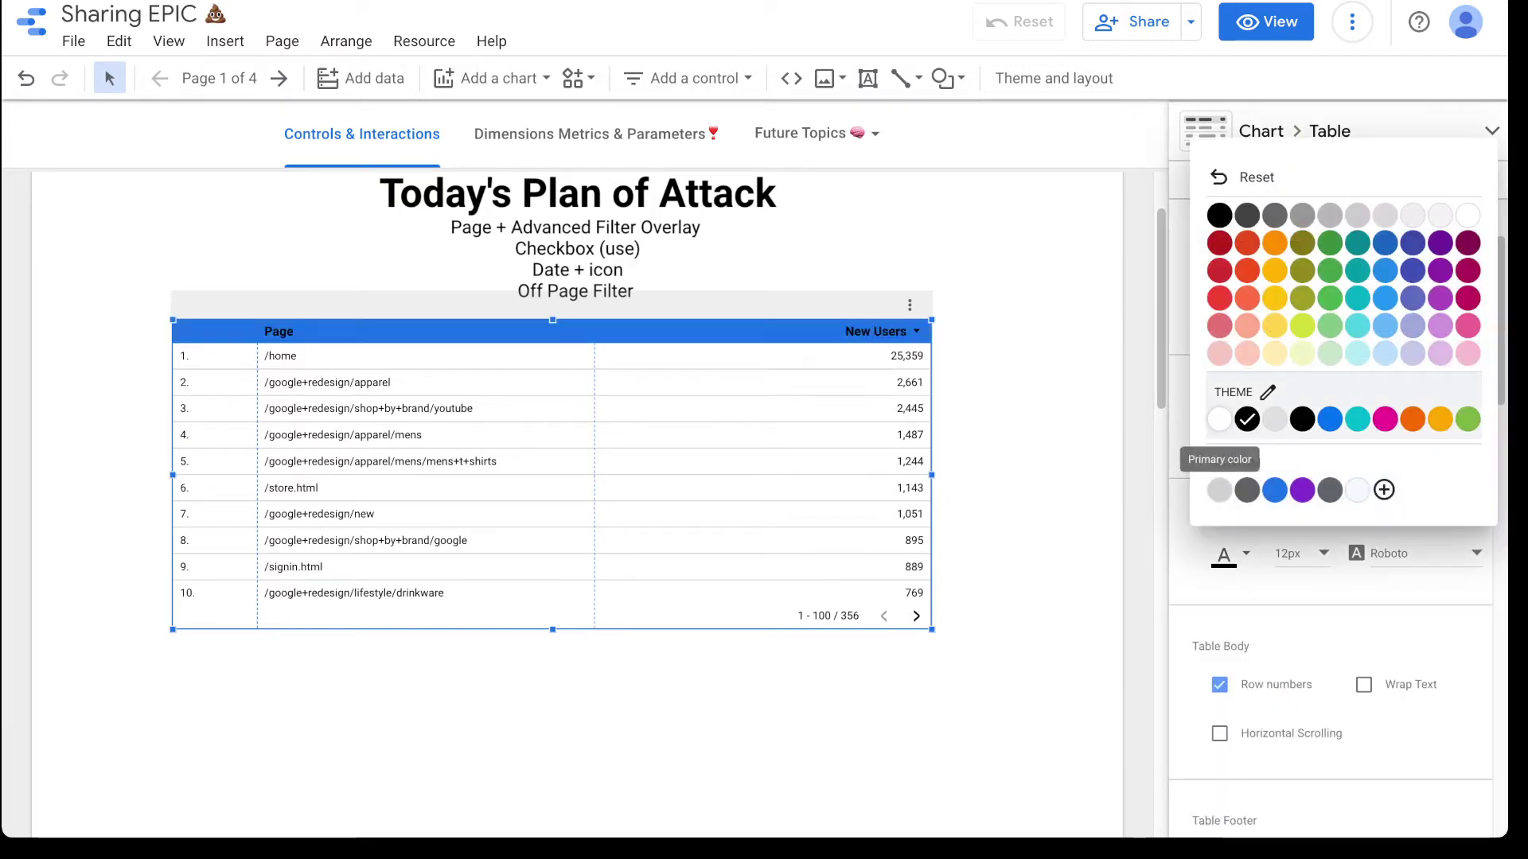
left_click(1219, 419)
left_click(1225, 553)
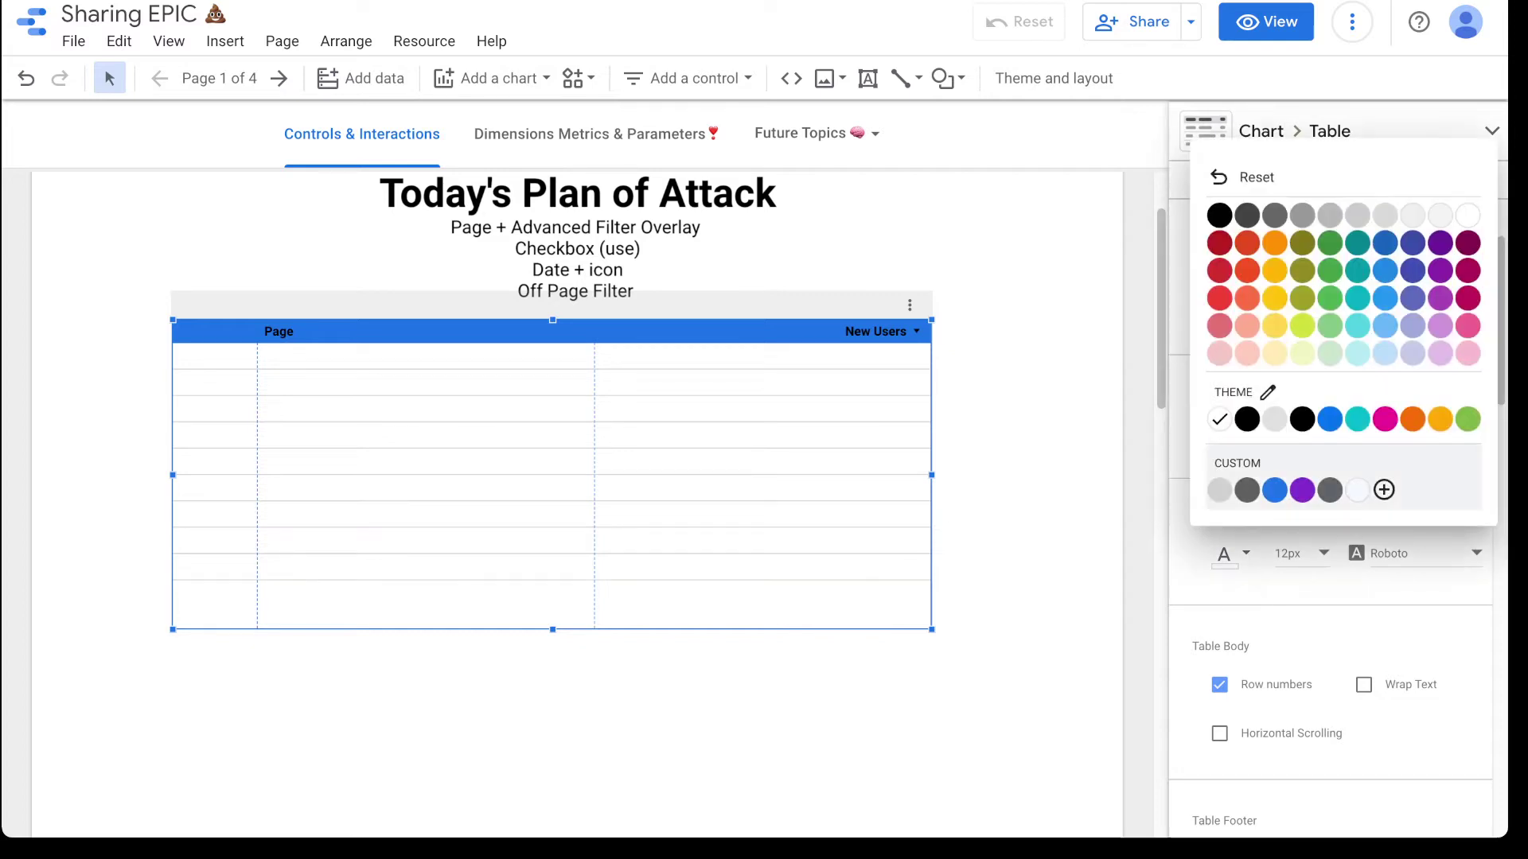
left_click(1247, 419)
Set the table header's text color to white.
left_click(1225, 303)
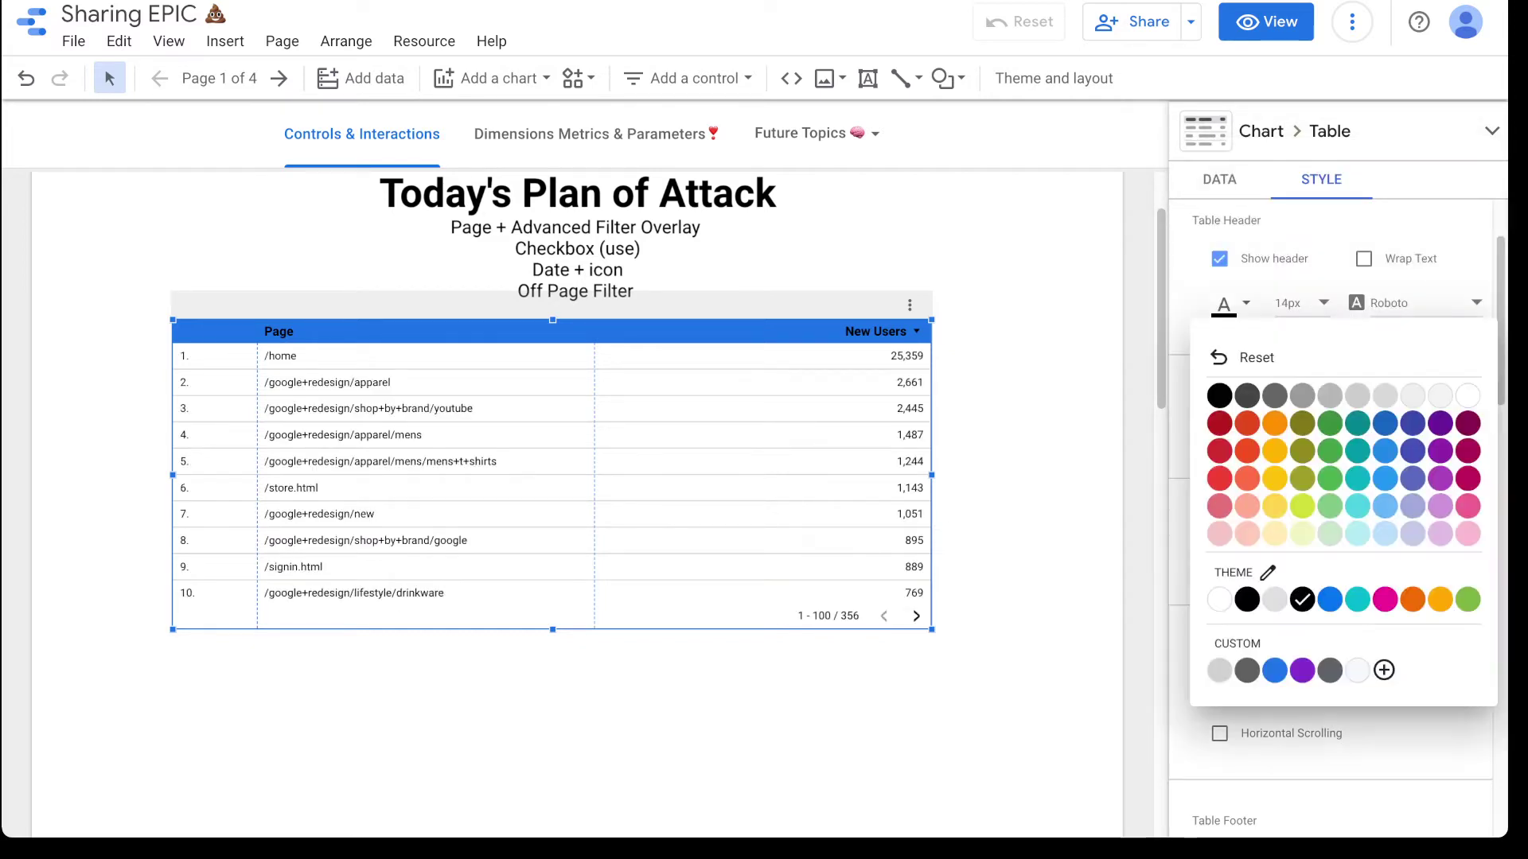
left_click(1467, 396)
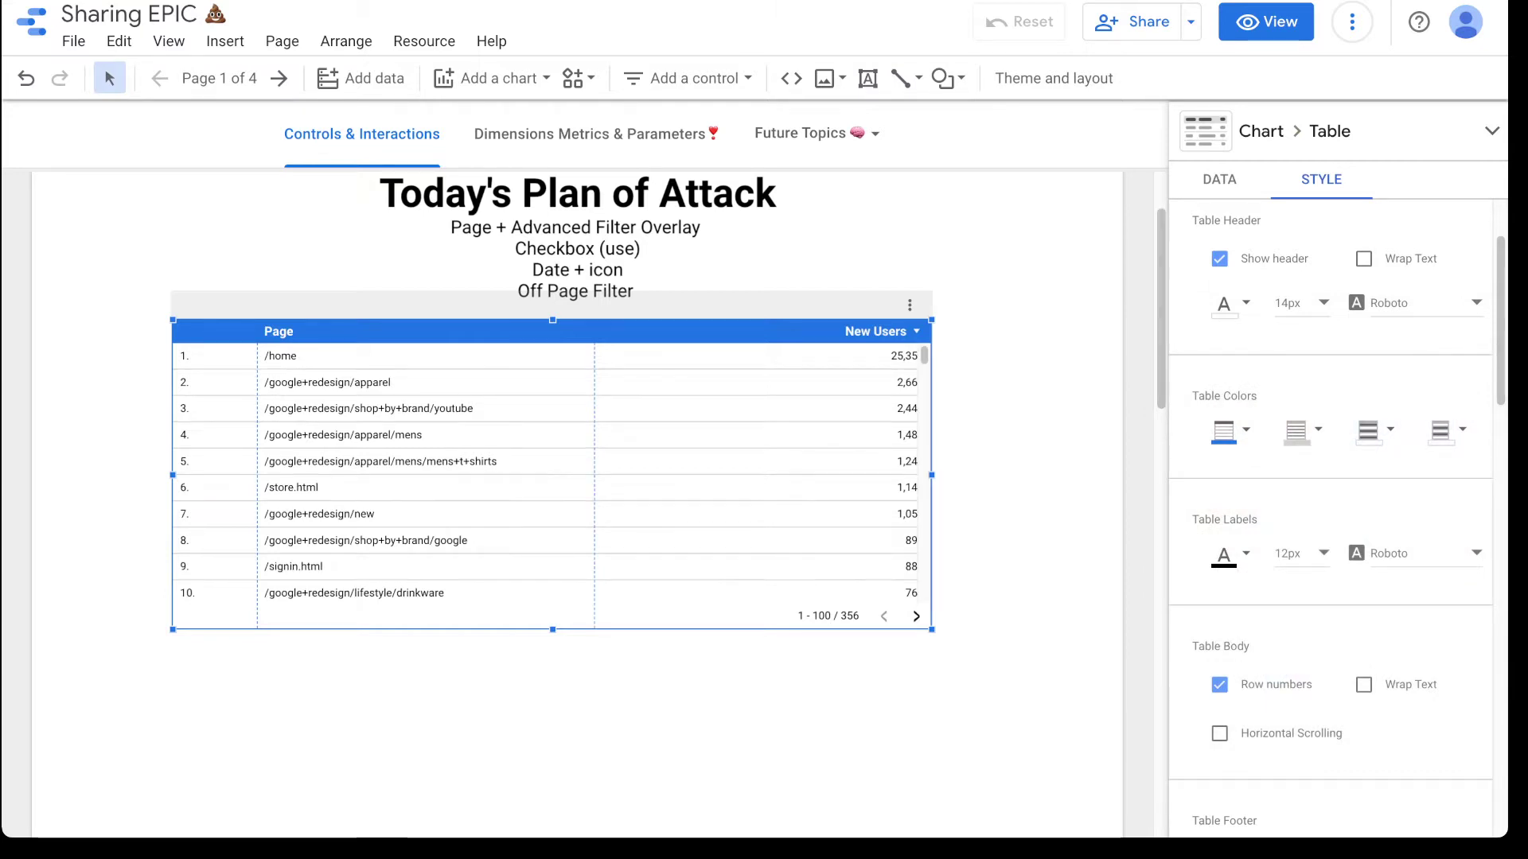
Widen the table's Page column and center the table on the page, just beneath the plan text.
left_click(1219, 180)
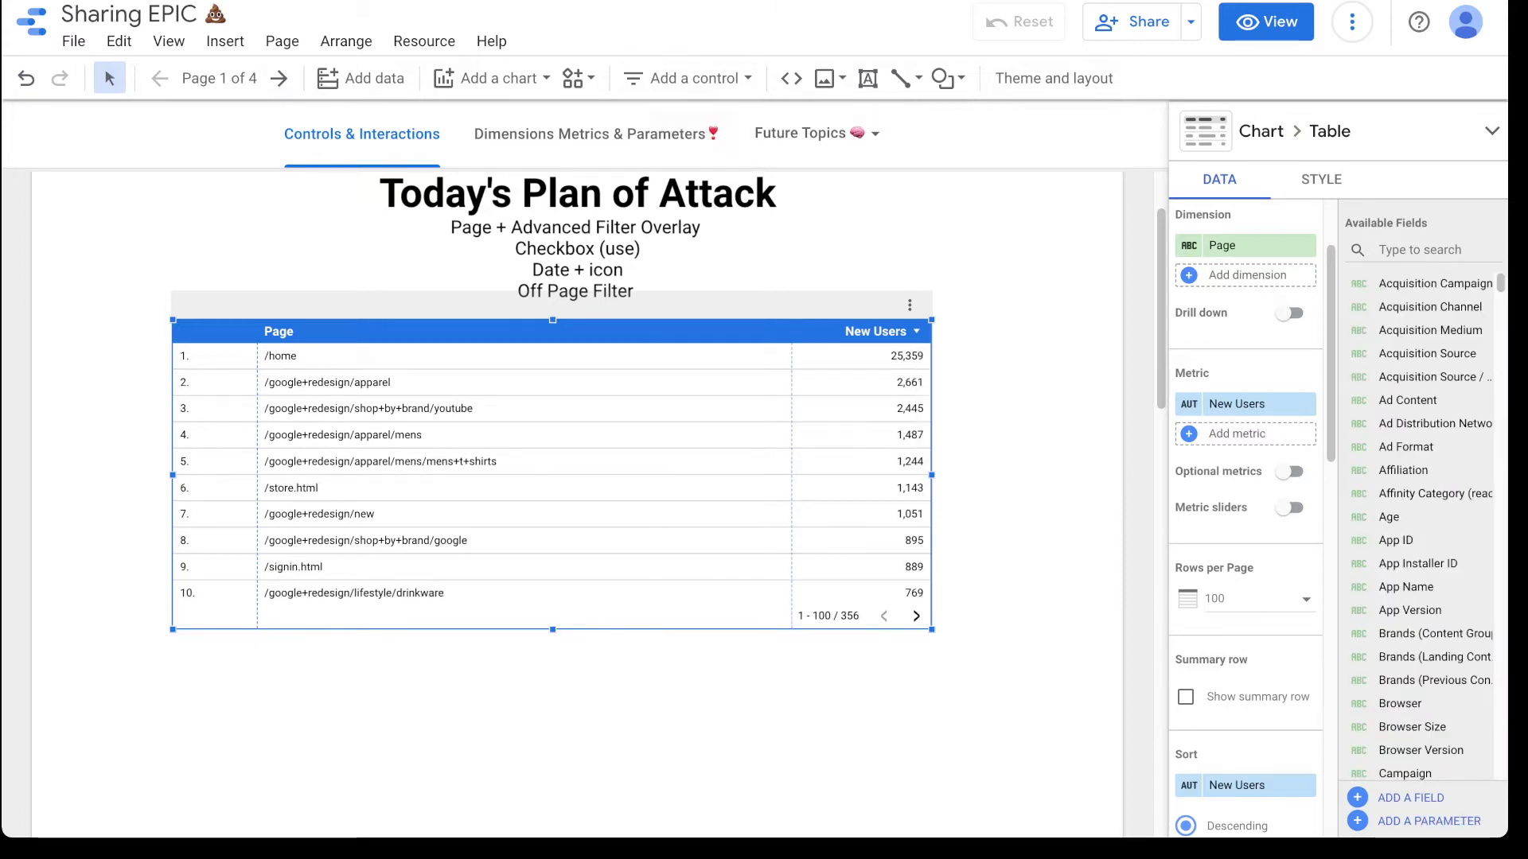
left_click_drag(552, 475, 578, 499)
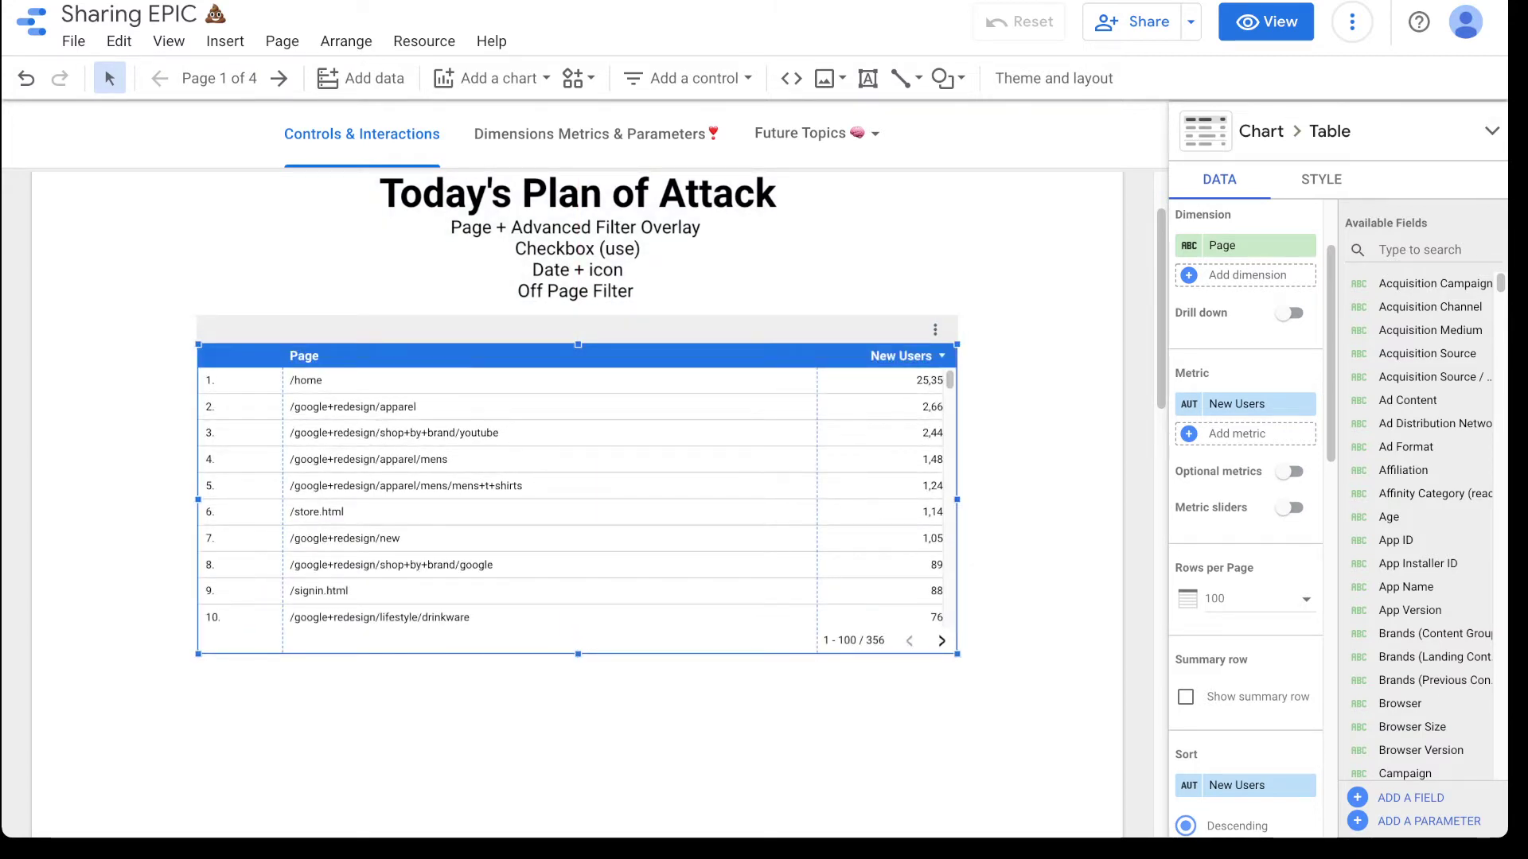
scroll(577, 498, "down", 6)
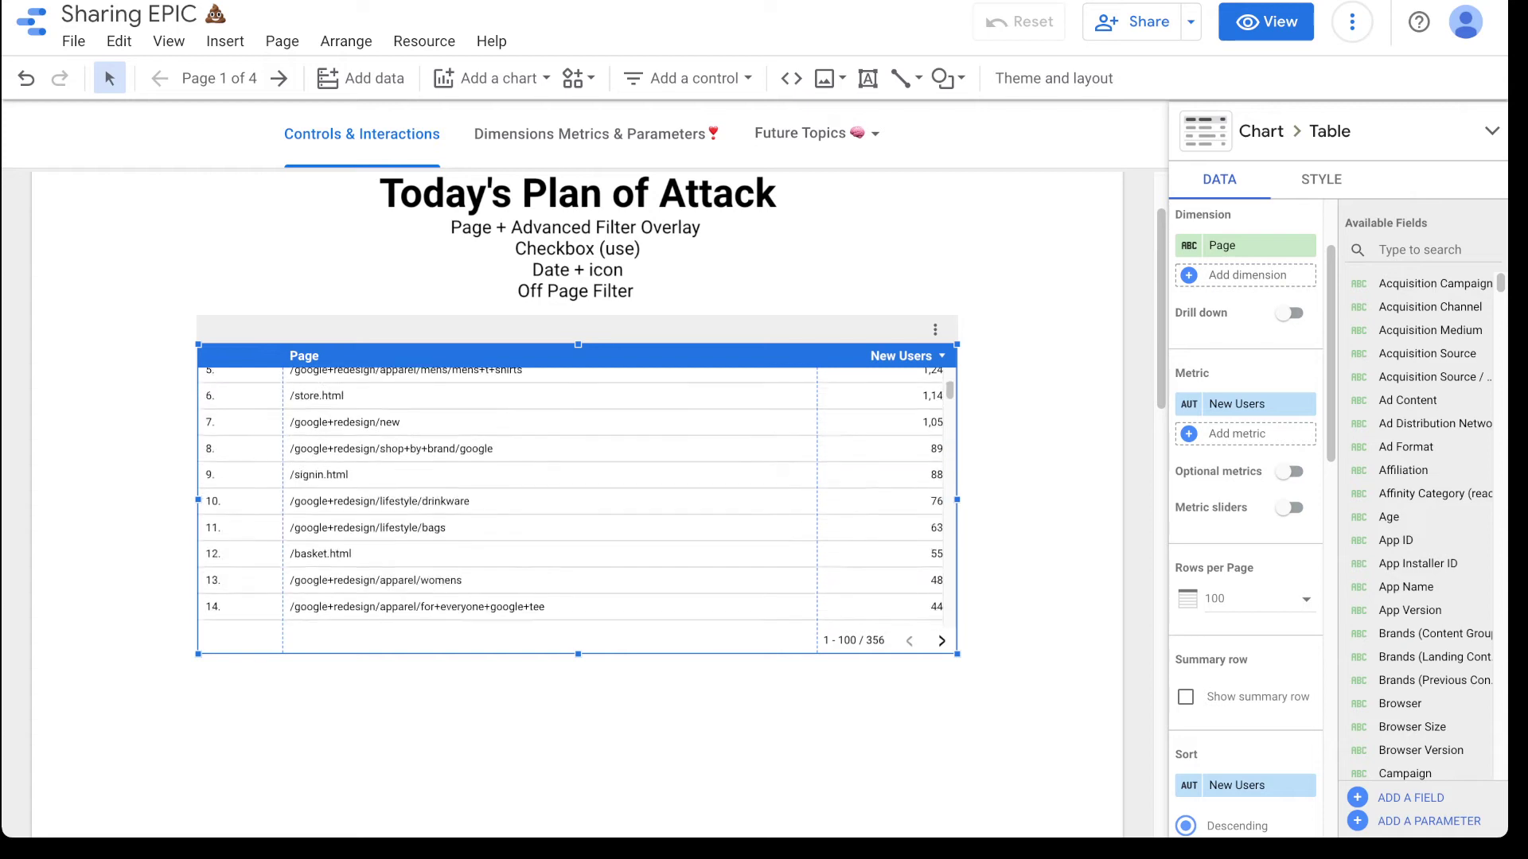
scroll(578, 498, "down", 5)
scroll(578, 498, "up", 11)
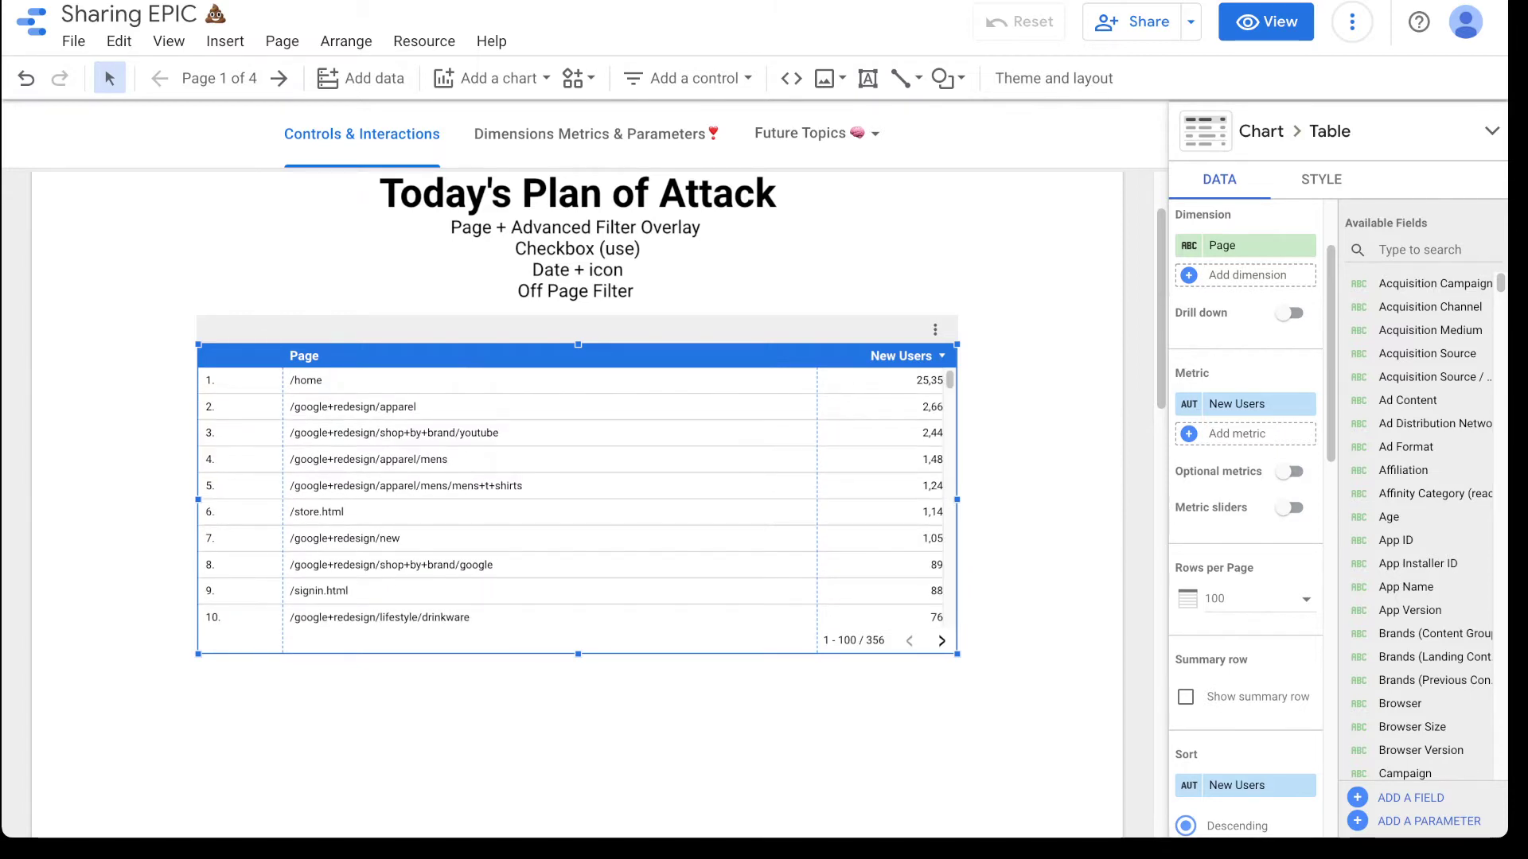
scroll(578, 497, "down", 1)
scroll(578, 498, "up", 1)
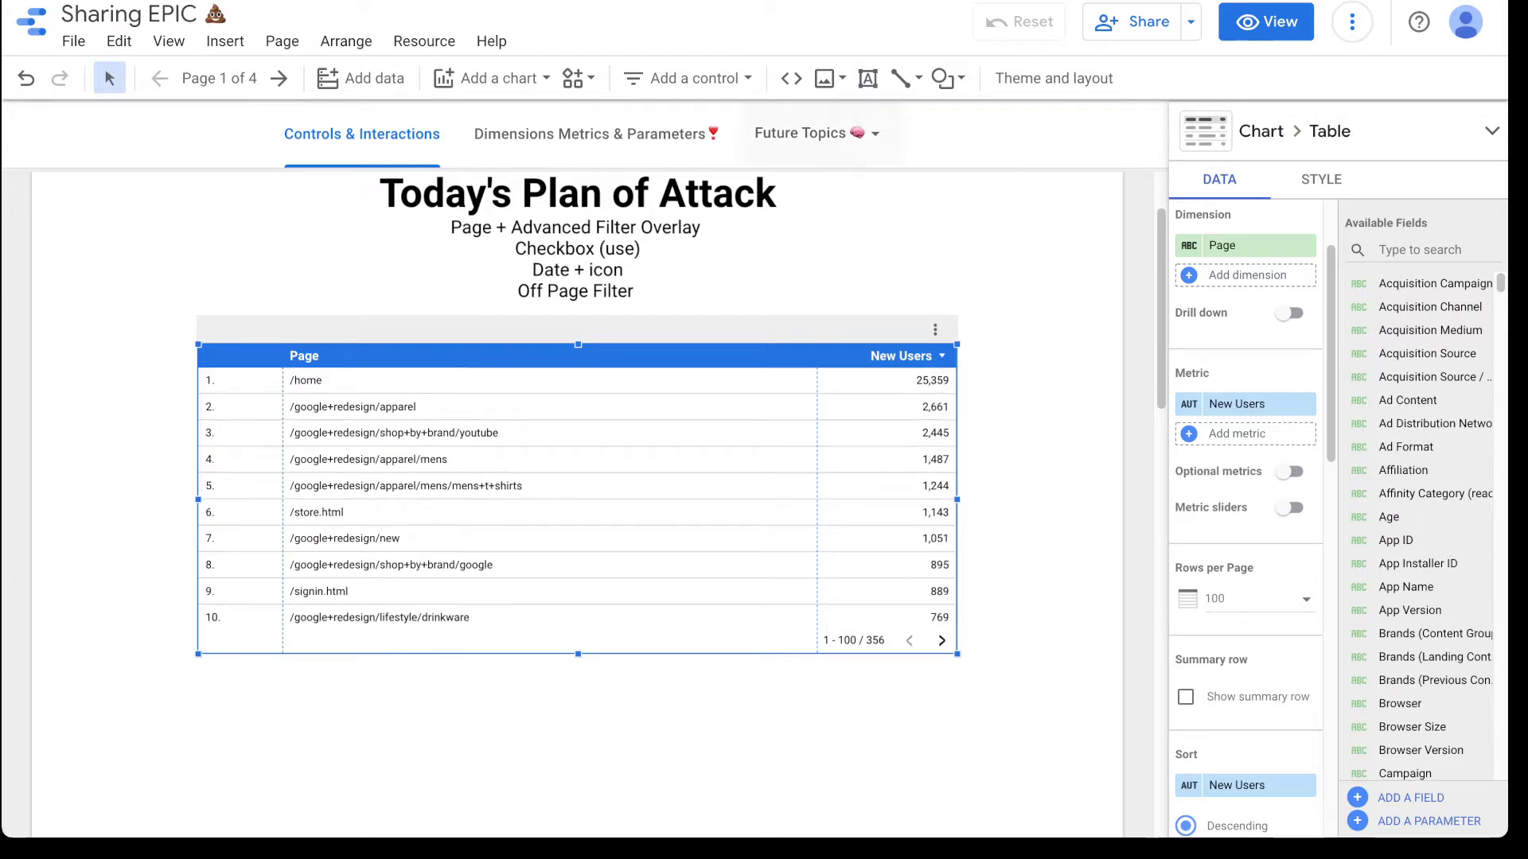
Add an advanced filter control for Page above the table's upper-left corner, widen it slightly and shift it left, clear of the plan text.
left_click(687, 78)
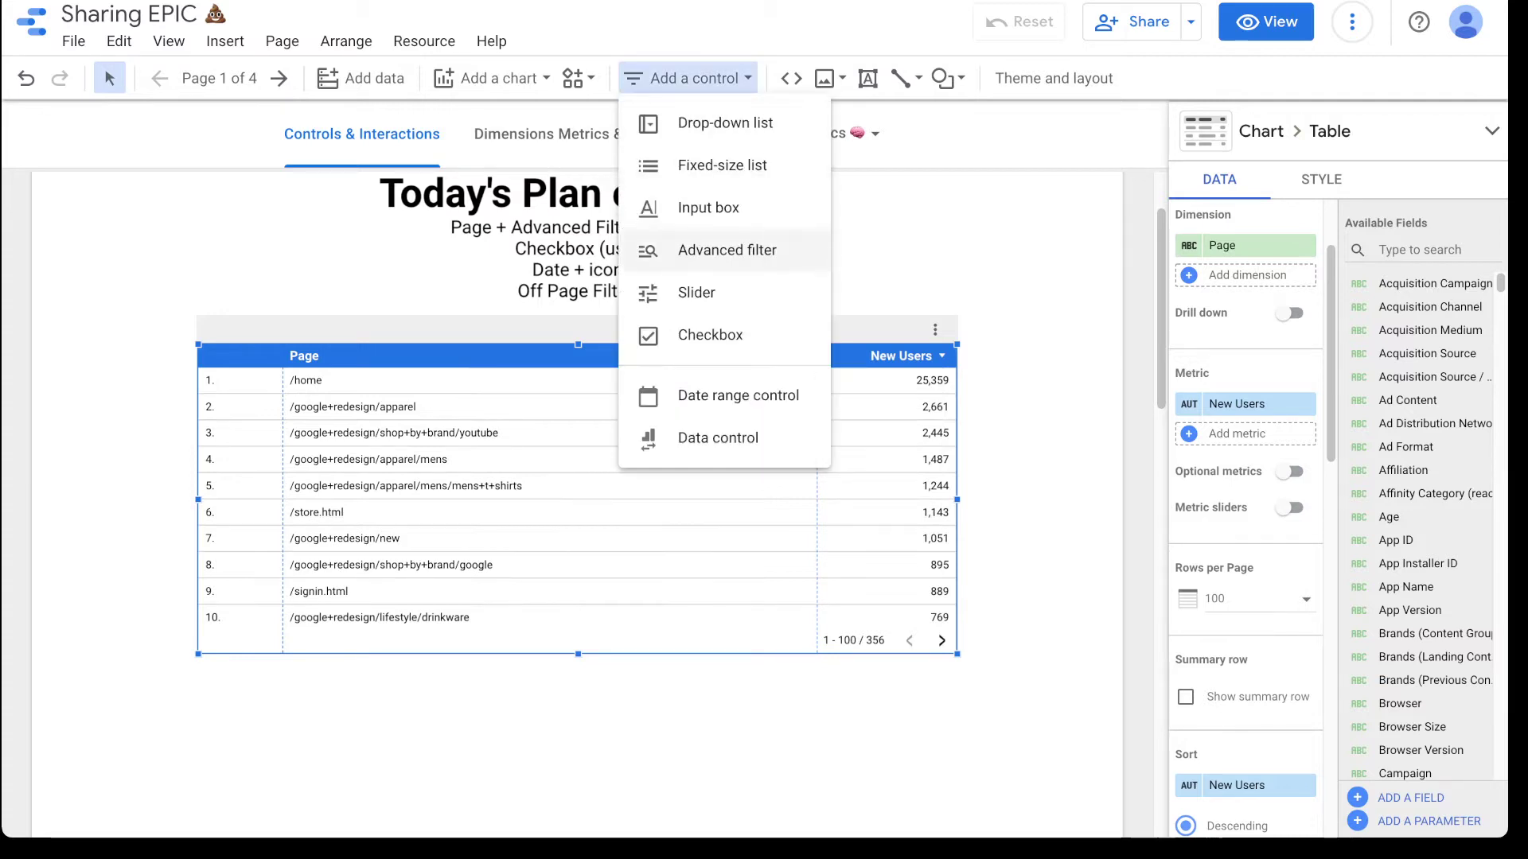
left_click(727, 250)
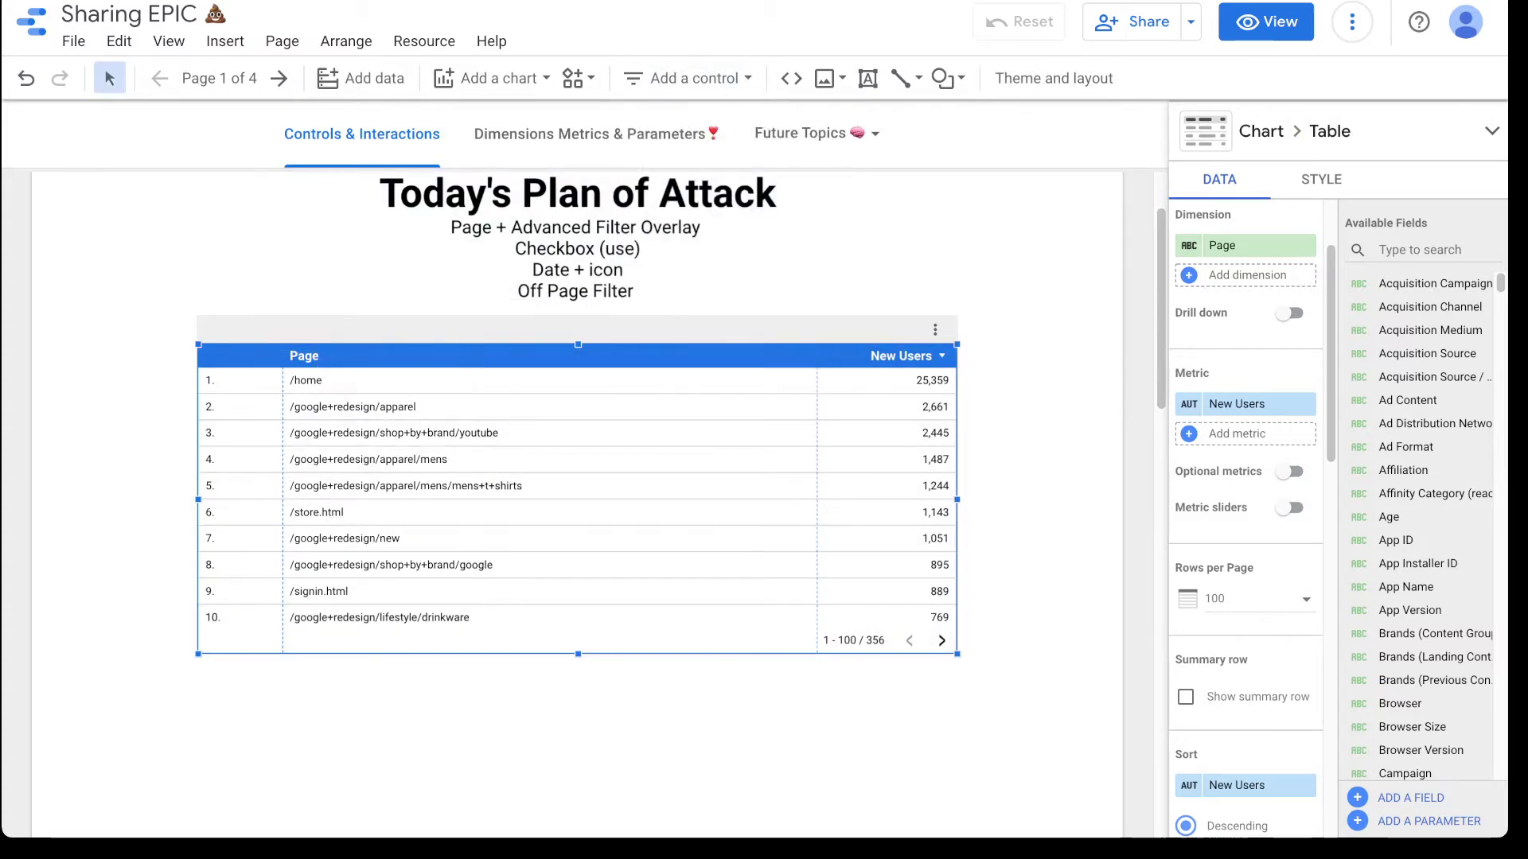
left_click(263, 287)
left_click_drag(350, 312, 213, 267)
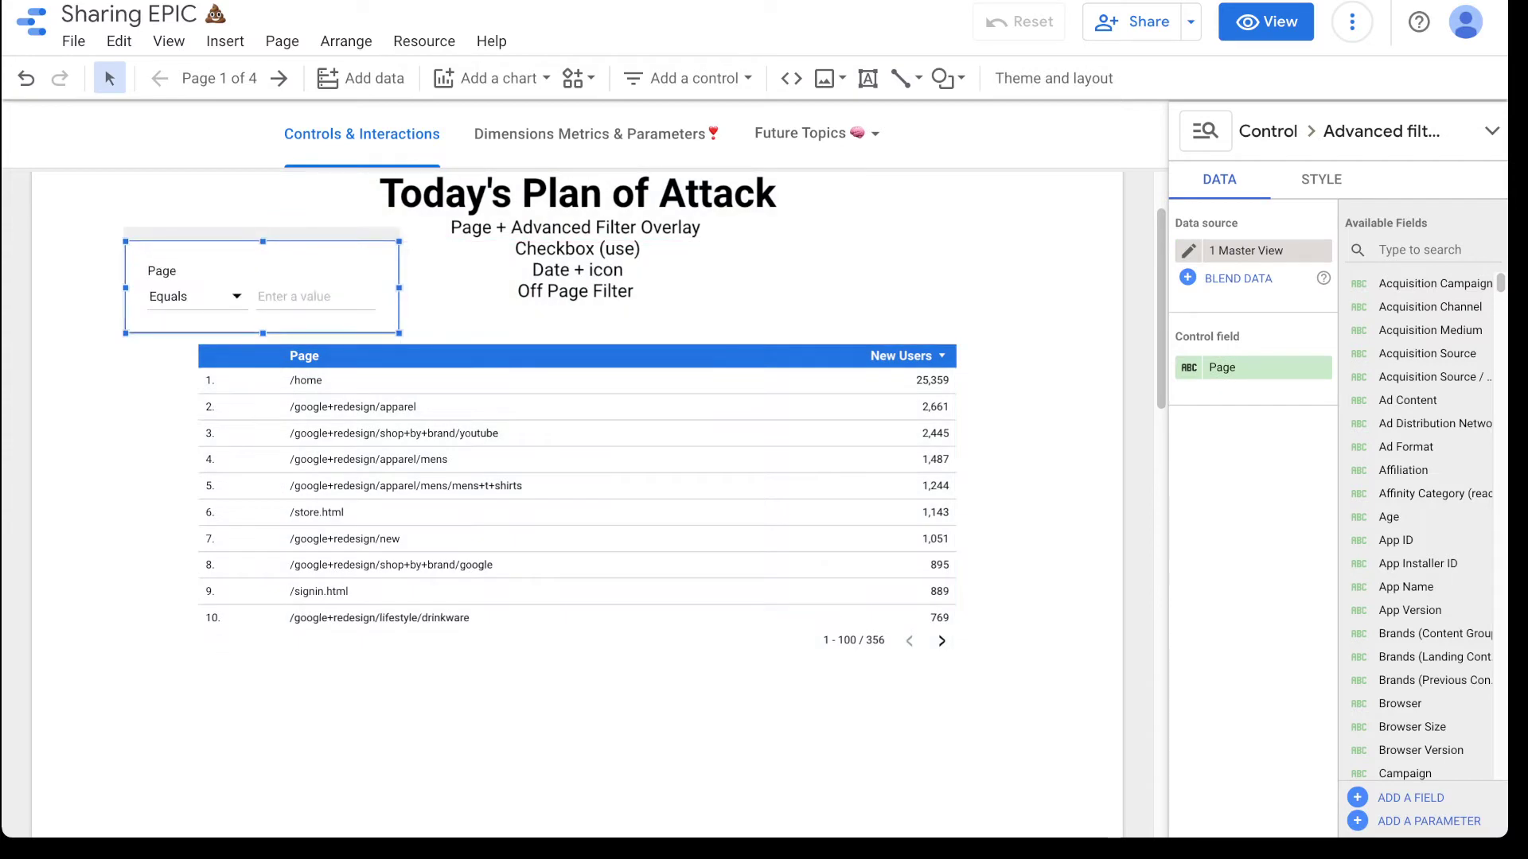
left_click_drag(399, 287, 425, 287)
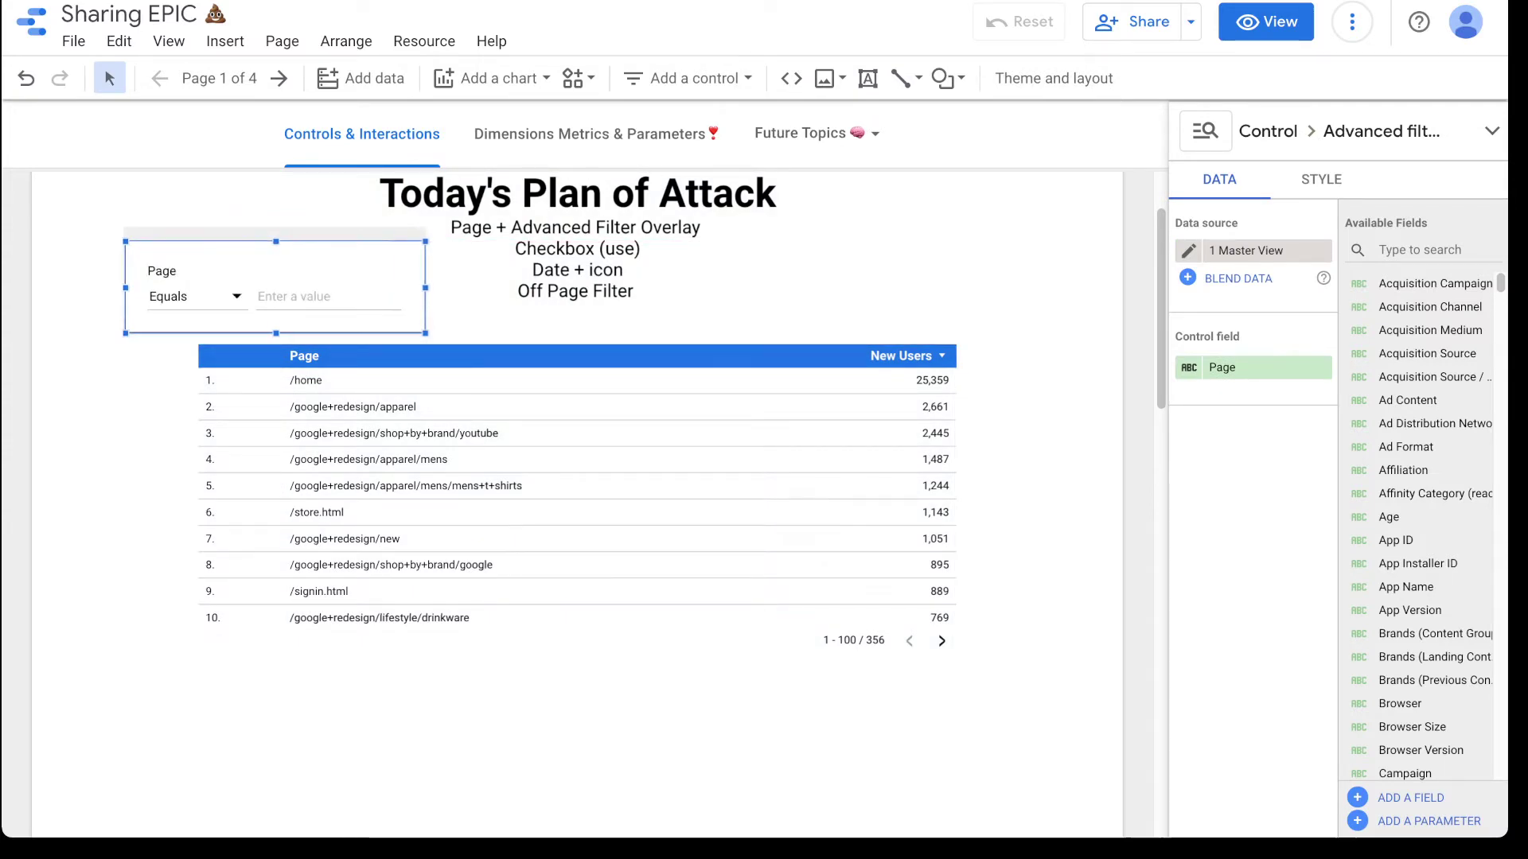
left_click_drag(318, 266, 288, 267)
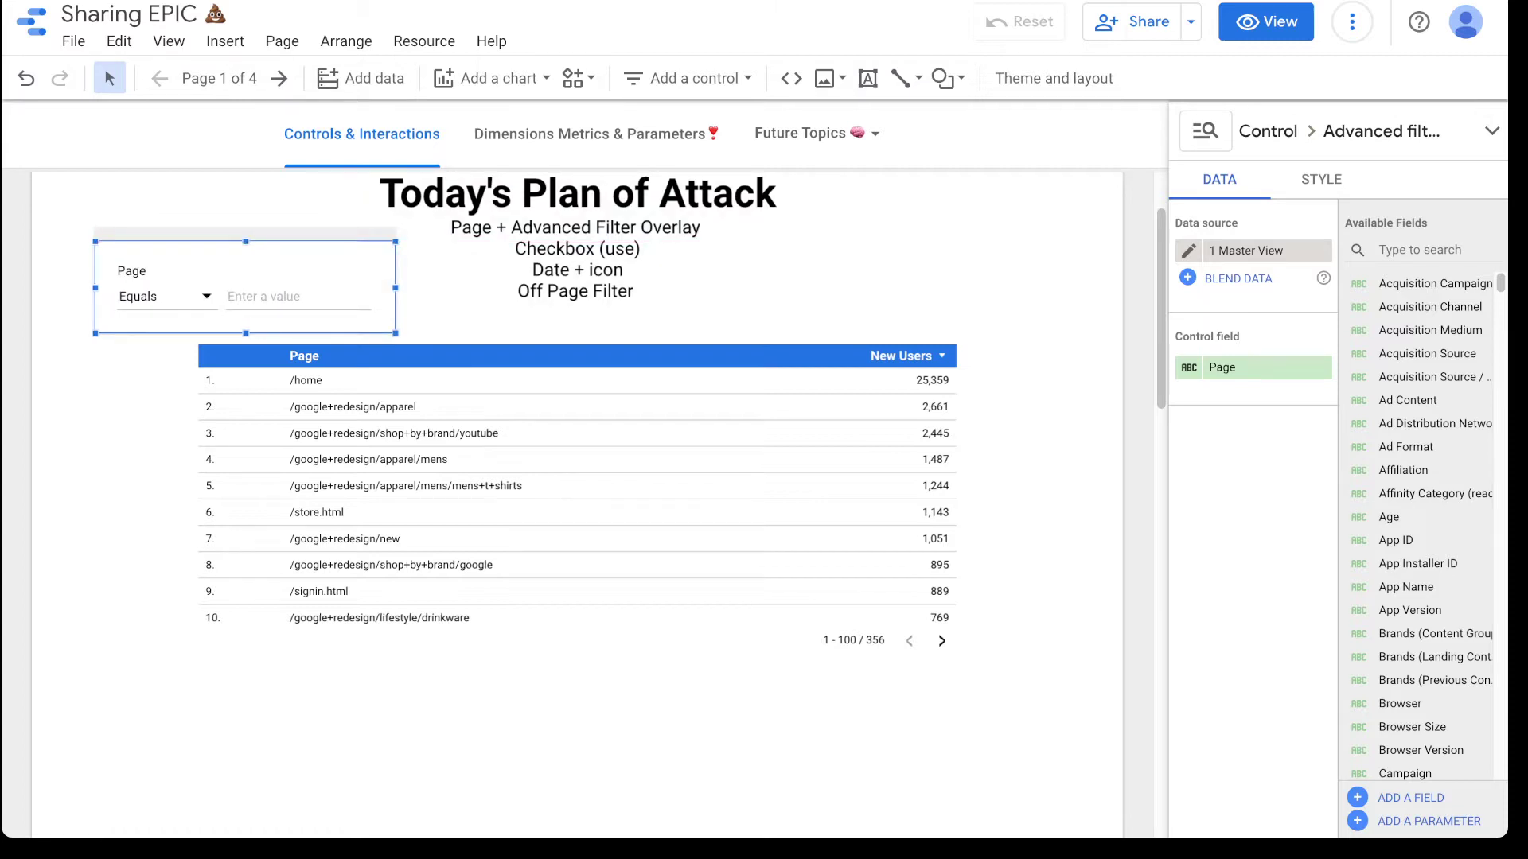
Set the search type chosen in the advanced filter control itself to Contains.
left_click(167, 297)
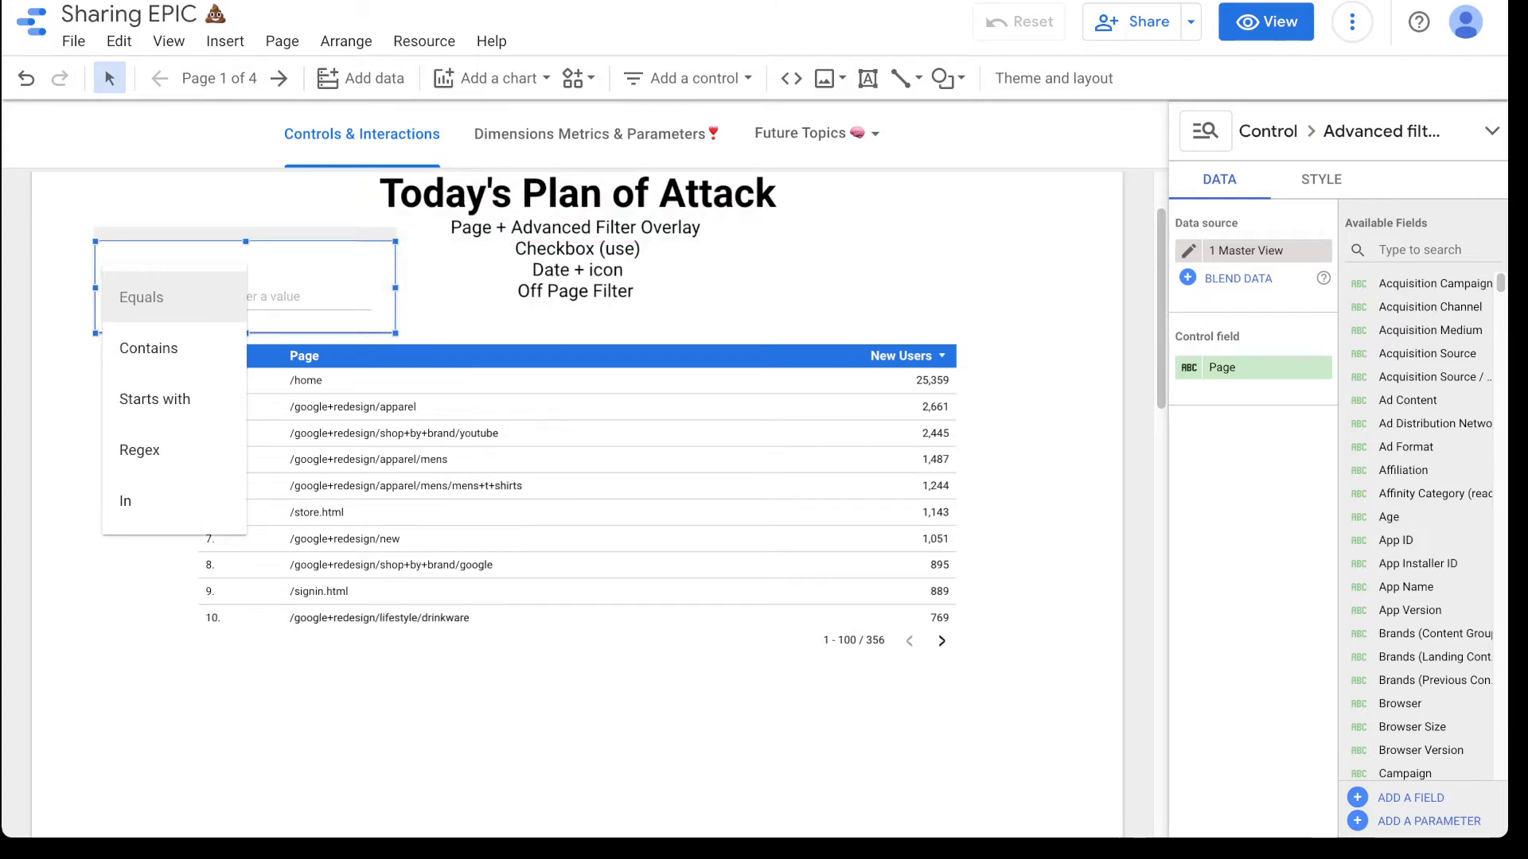
left_click(149, 348)
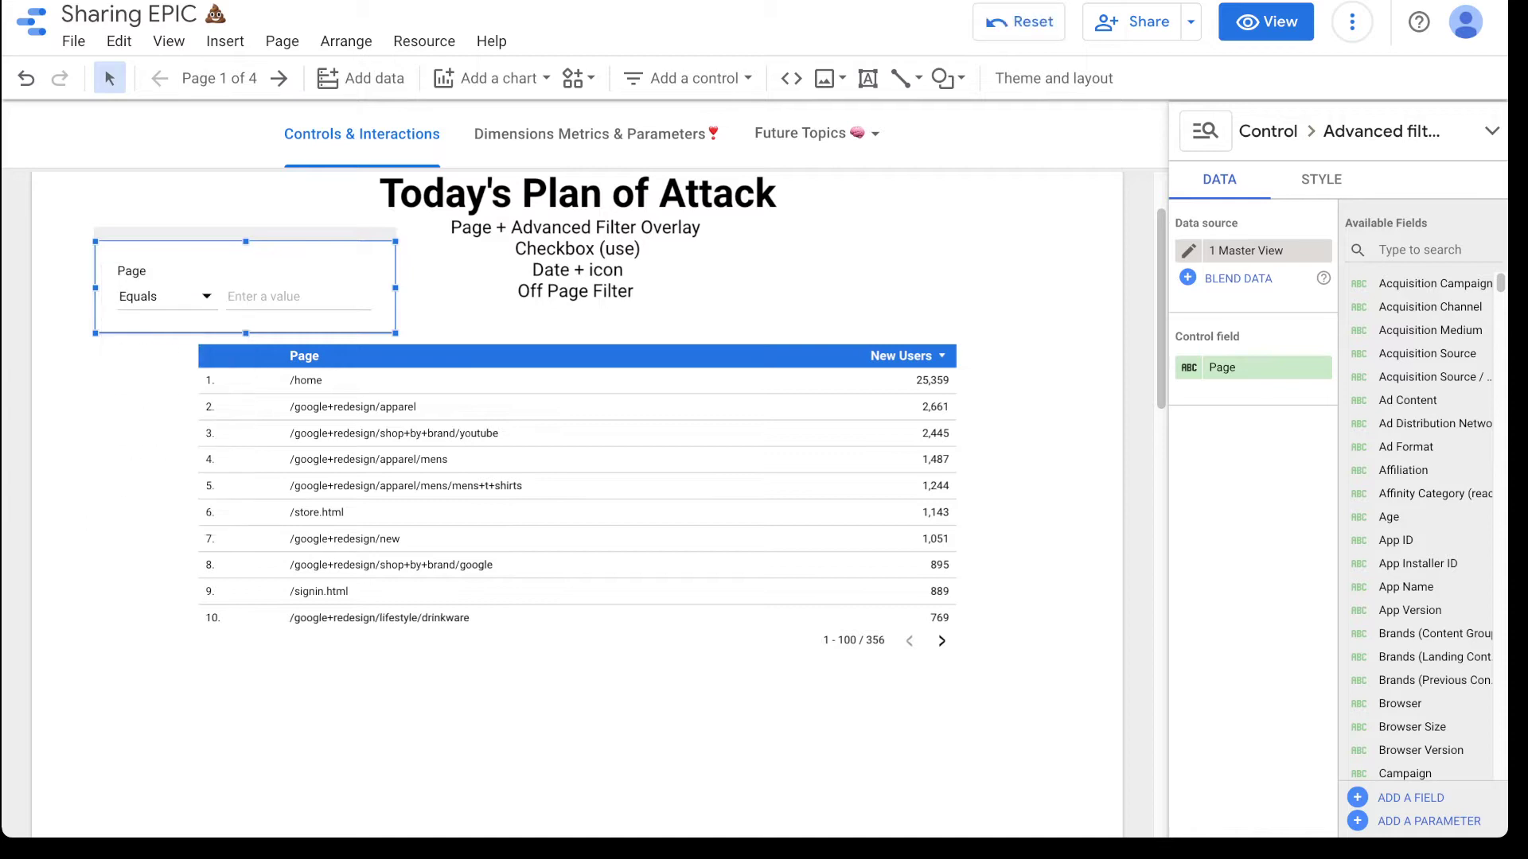
left_click(167, 297)
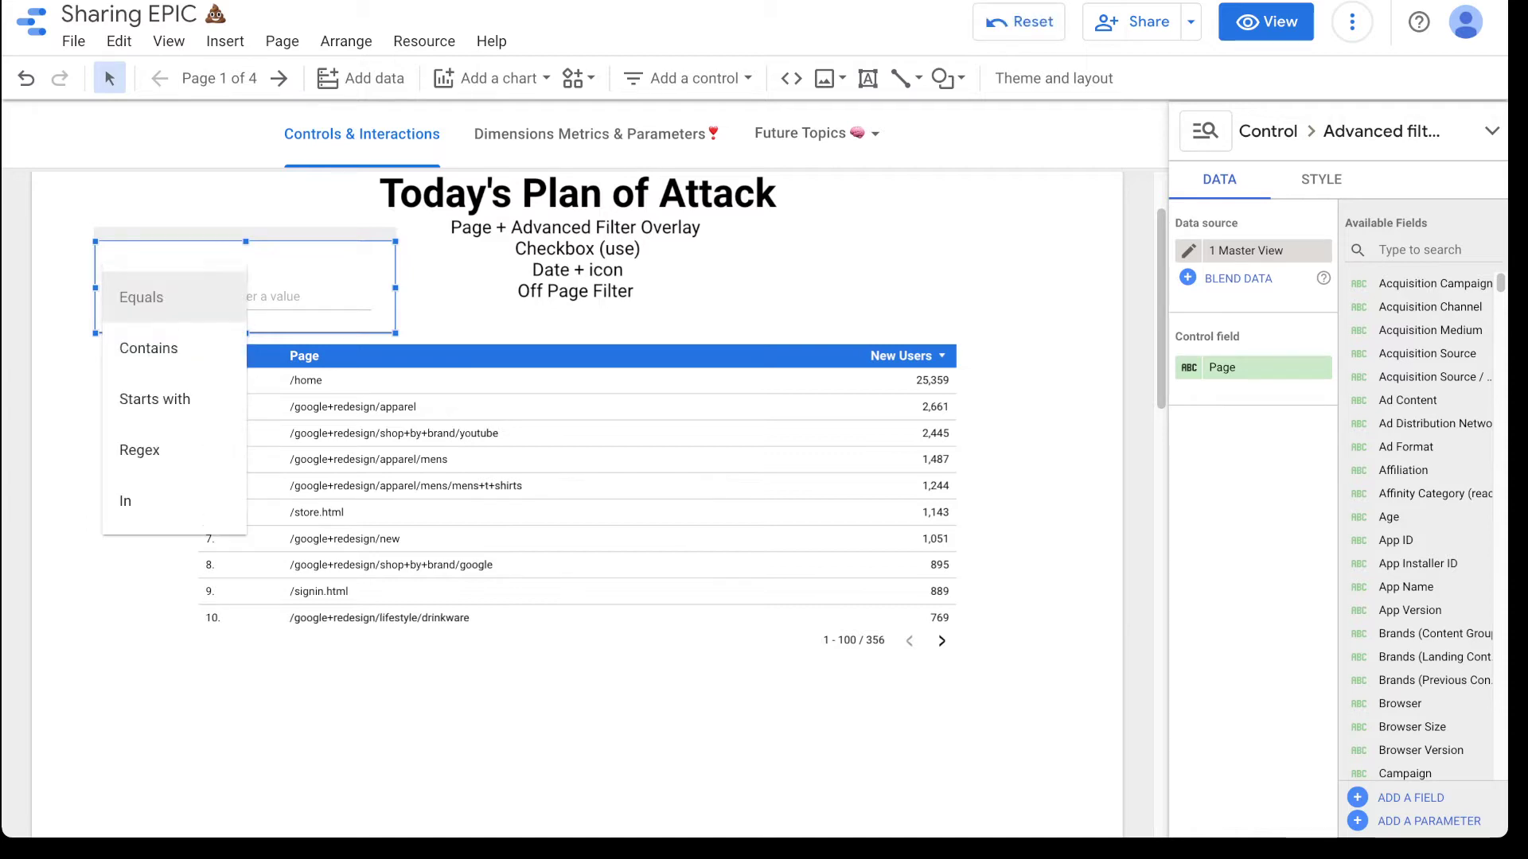
key("Down")
key("Down")
key("Down")
key("Down")
key("Down")
key("Up")
key("Up")
key("Return")
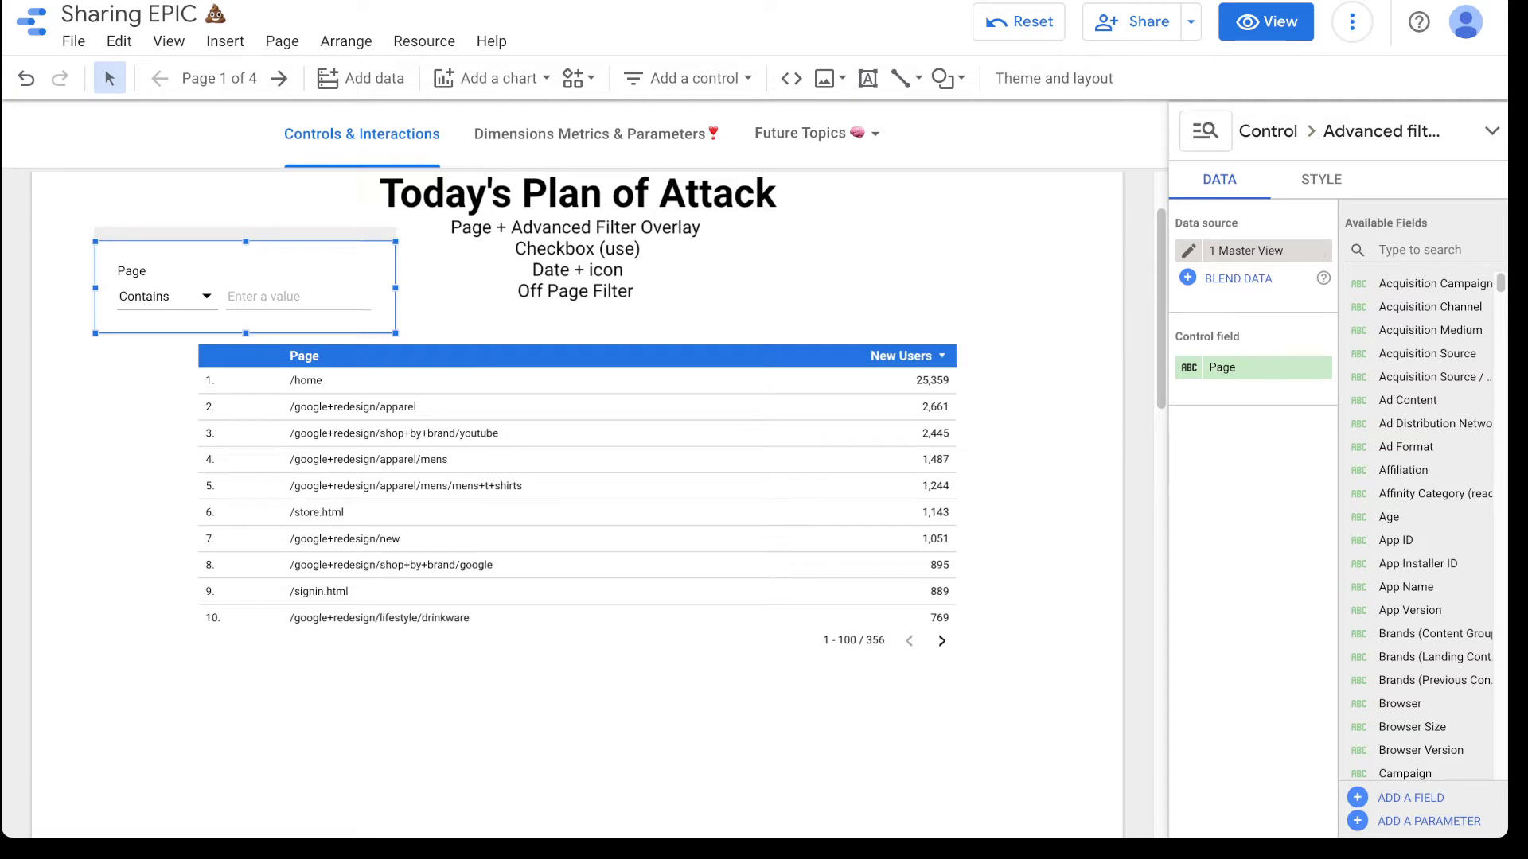
Preview the advanced filter control's appearance in the viewer version of the report, and return to editing.
left_click(1320, 180)
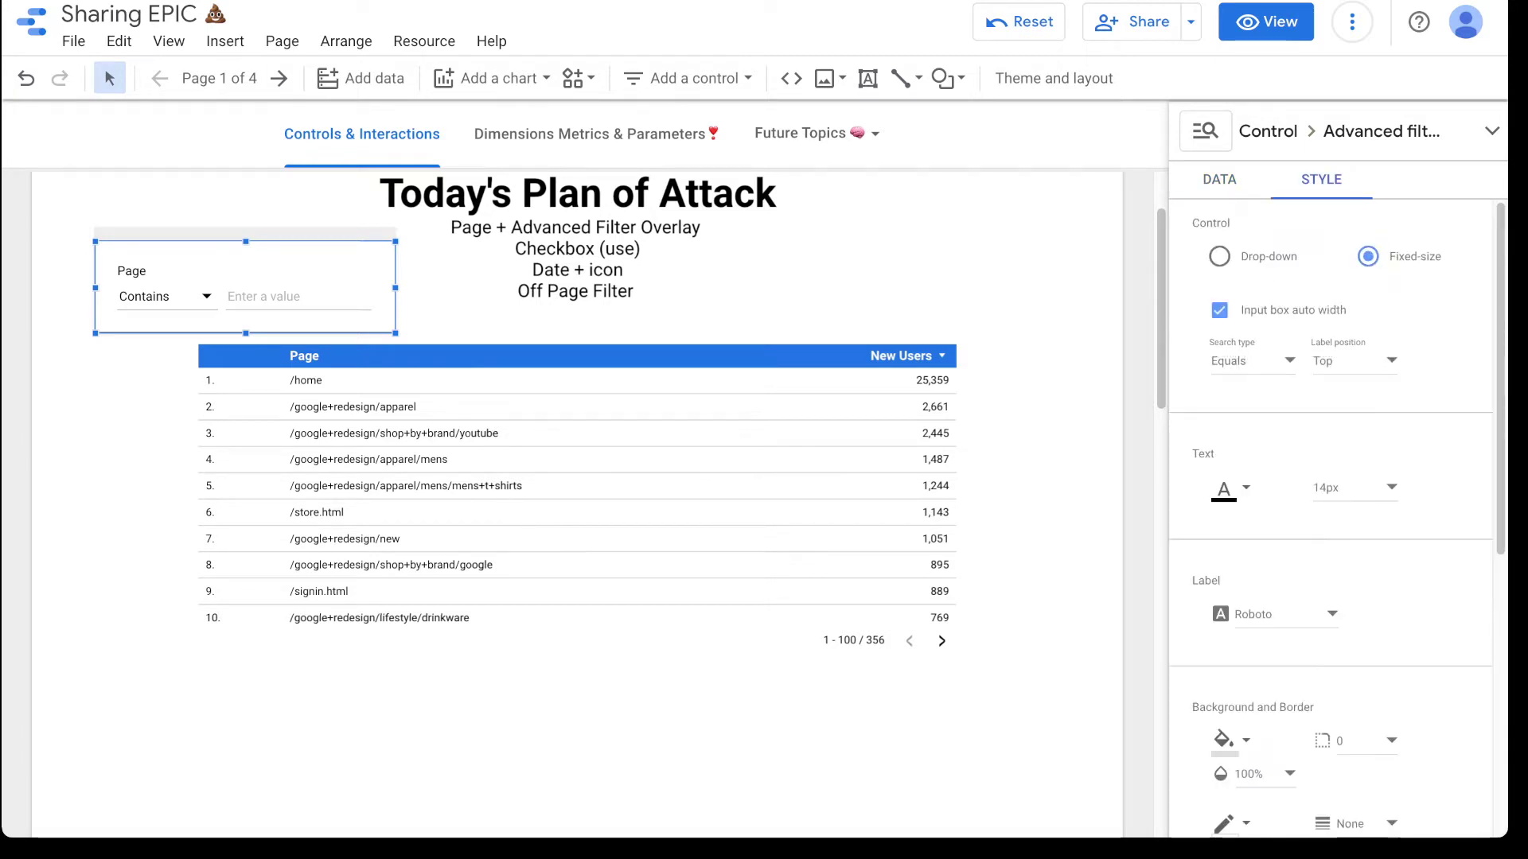
left_click(1266, 21)
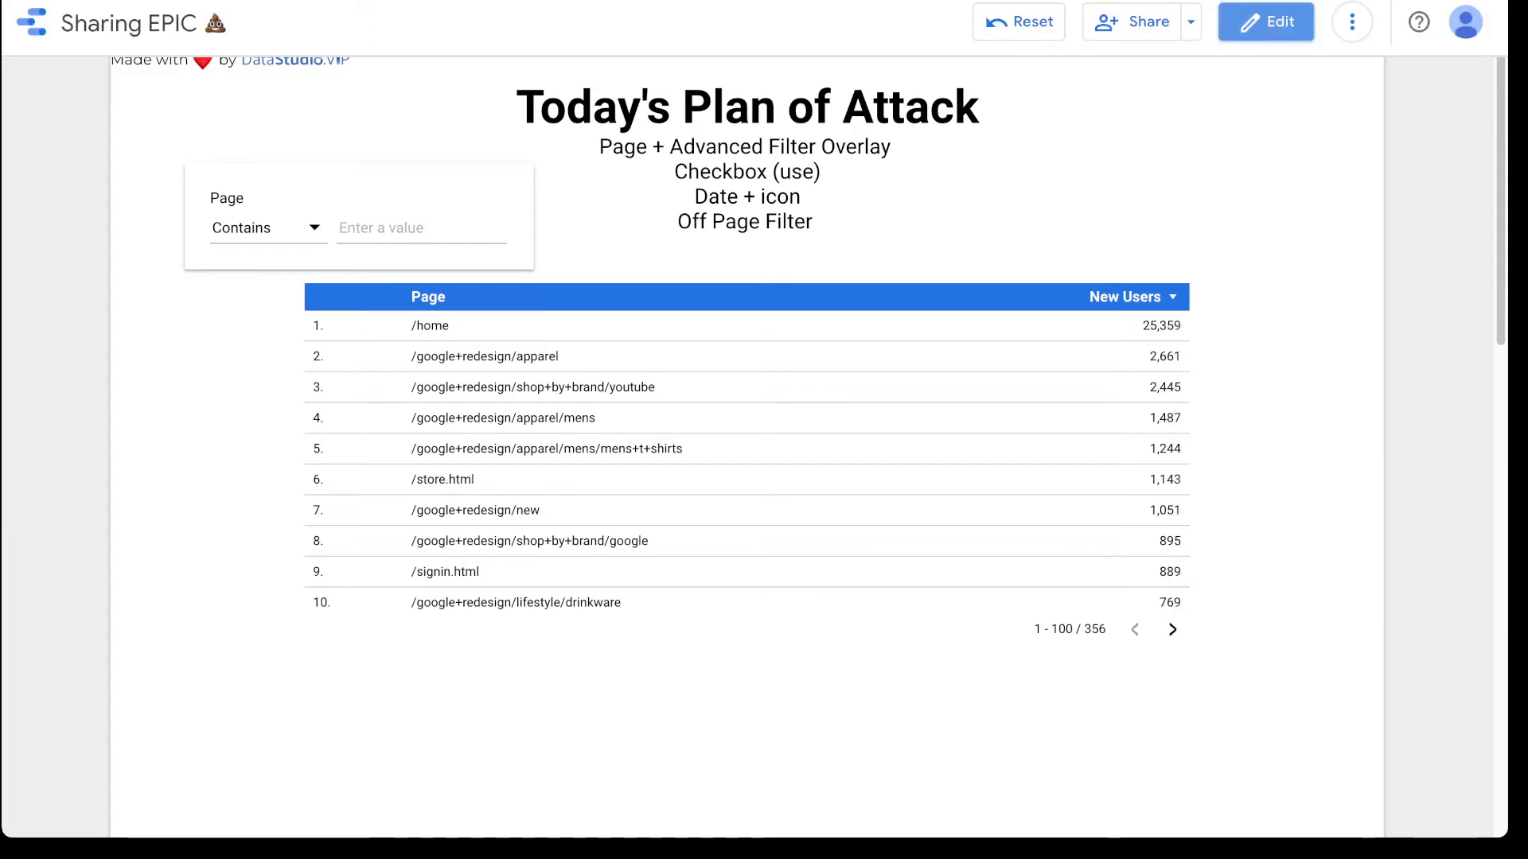
left_click(1265, 22)
Remove the border shadow from the advanced filter control.
left_click(245, 279)
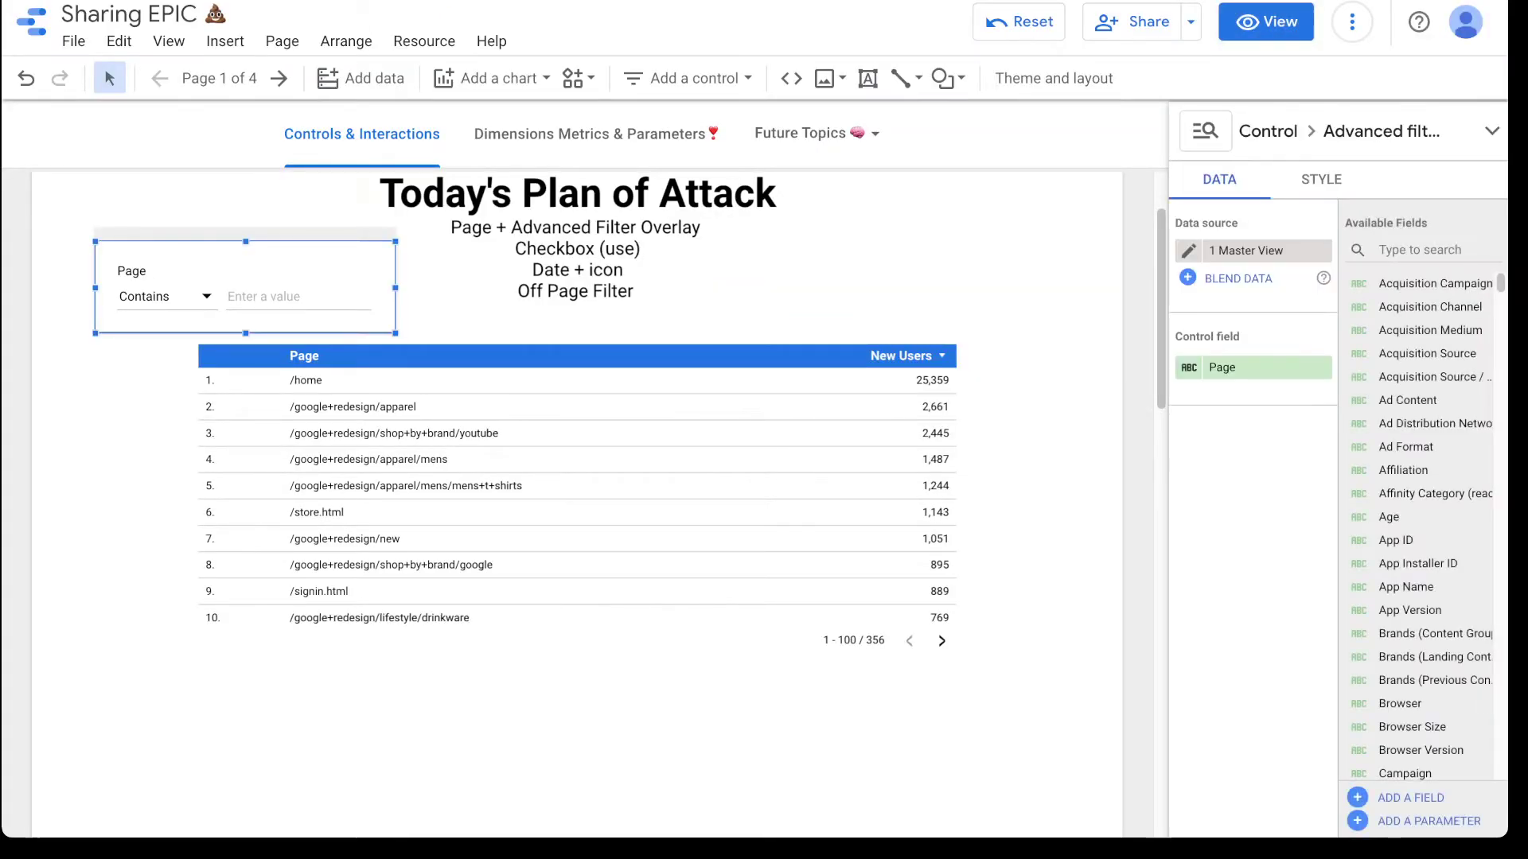
left_click(1321, 180)
scroll(1332, 478, "down", 6)
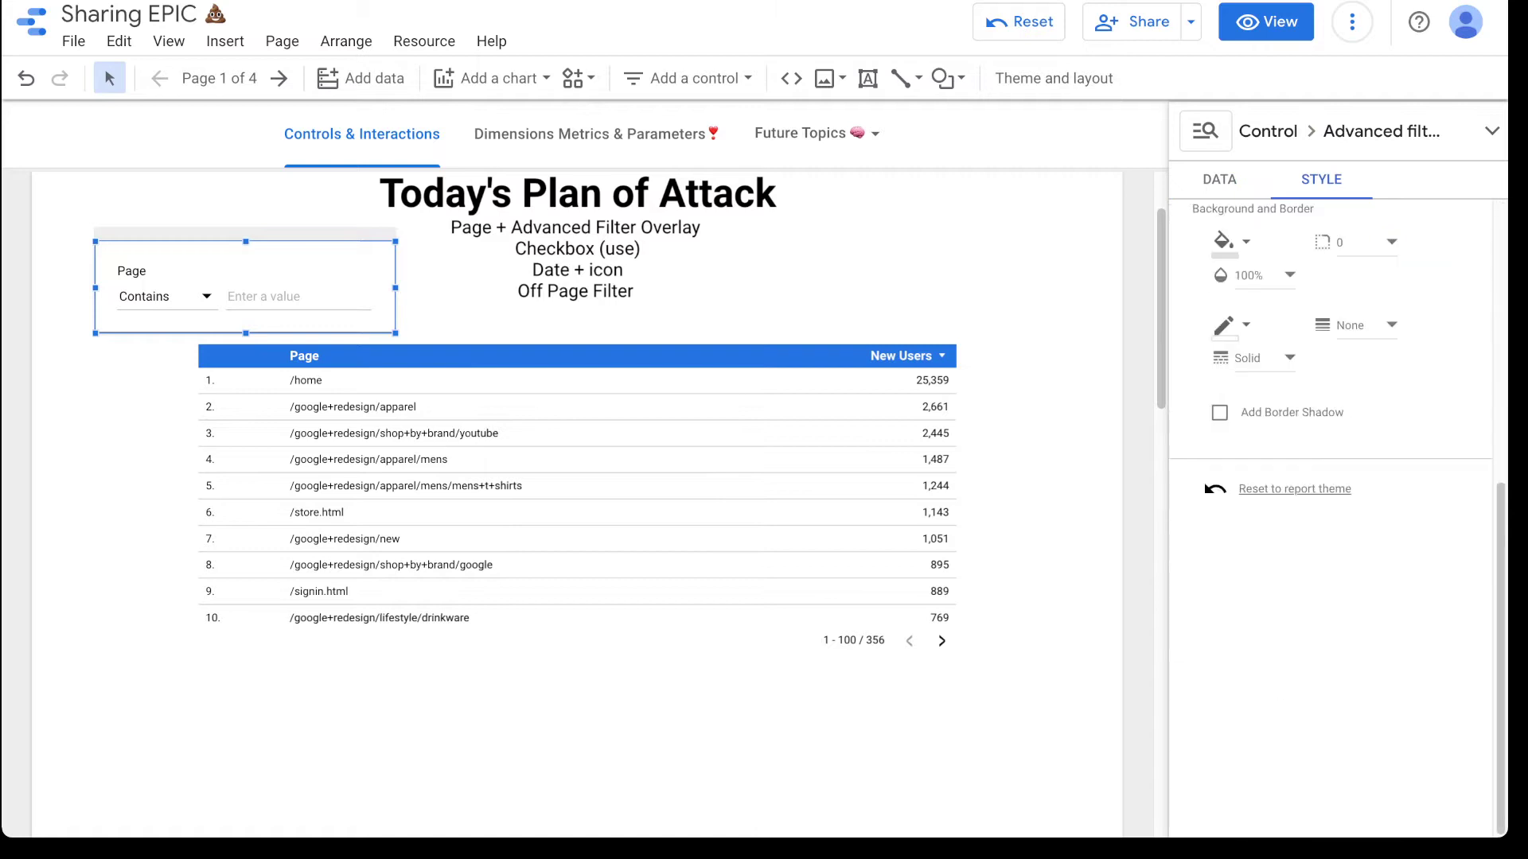
left_click(1220, 412)
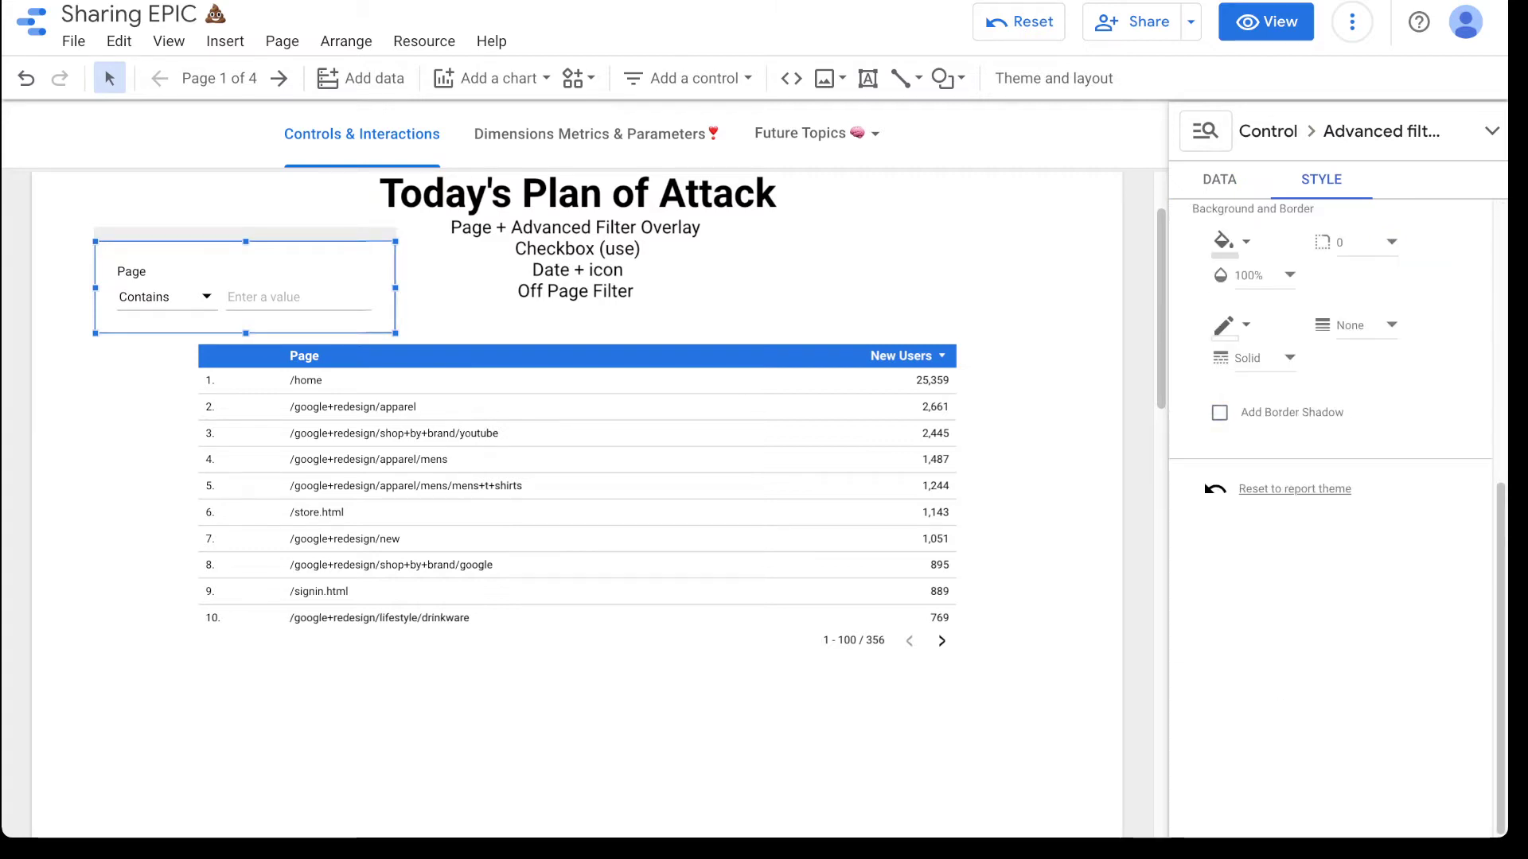
Set the advanced filter control's default search type to Contains and its label position to Hidden.
scroll(1331, 446, "up", 1)
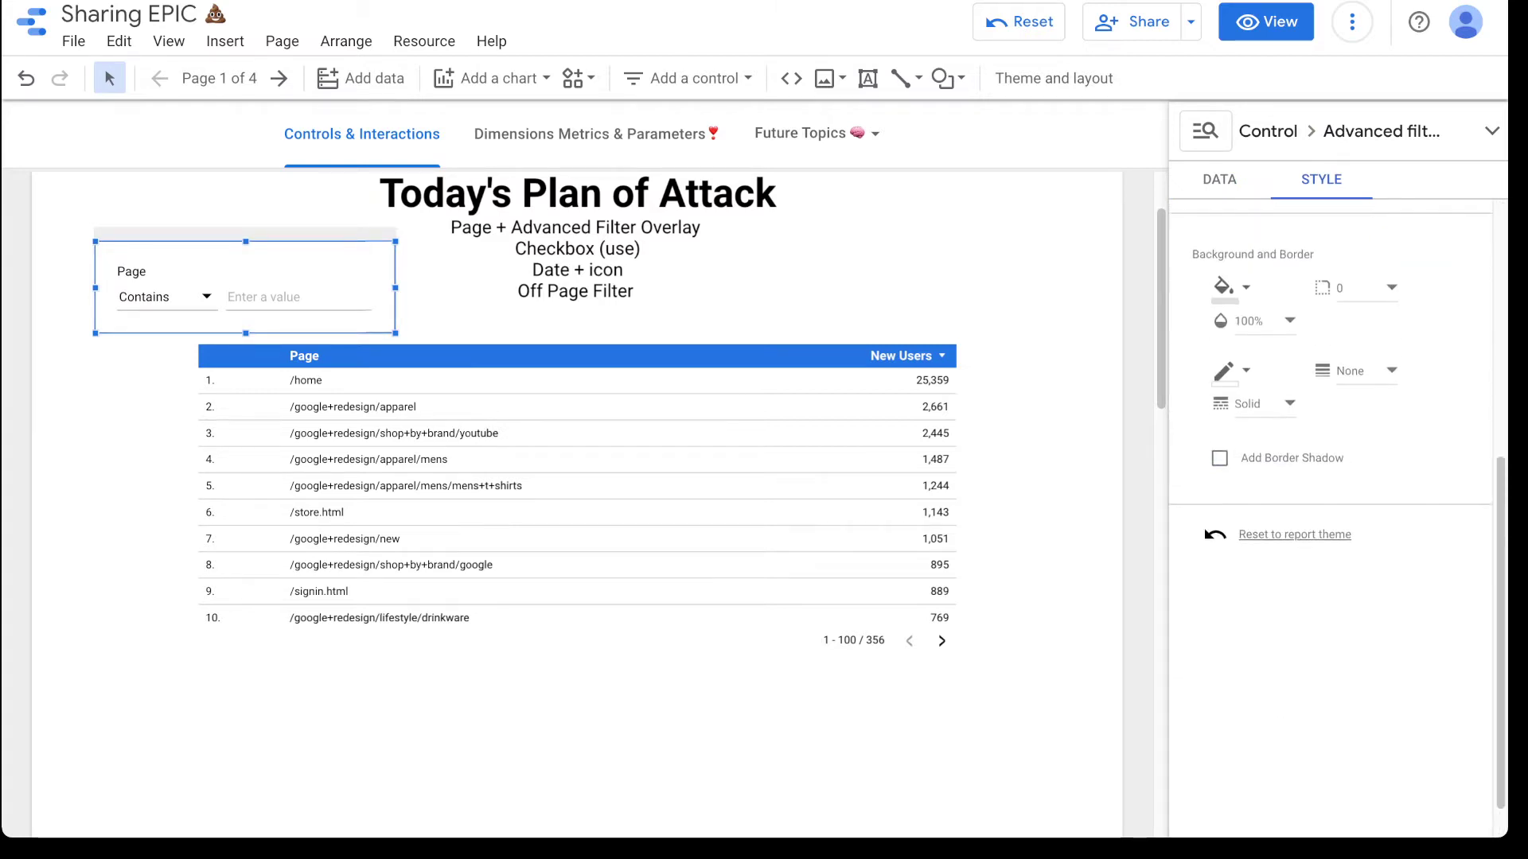
scroll(1337, 477, "up", 9)
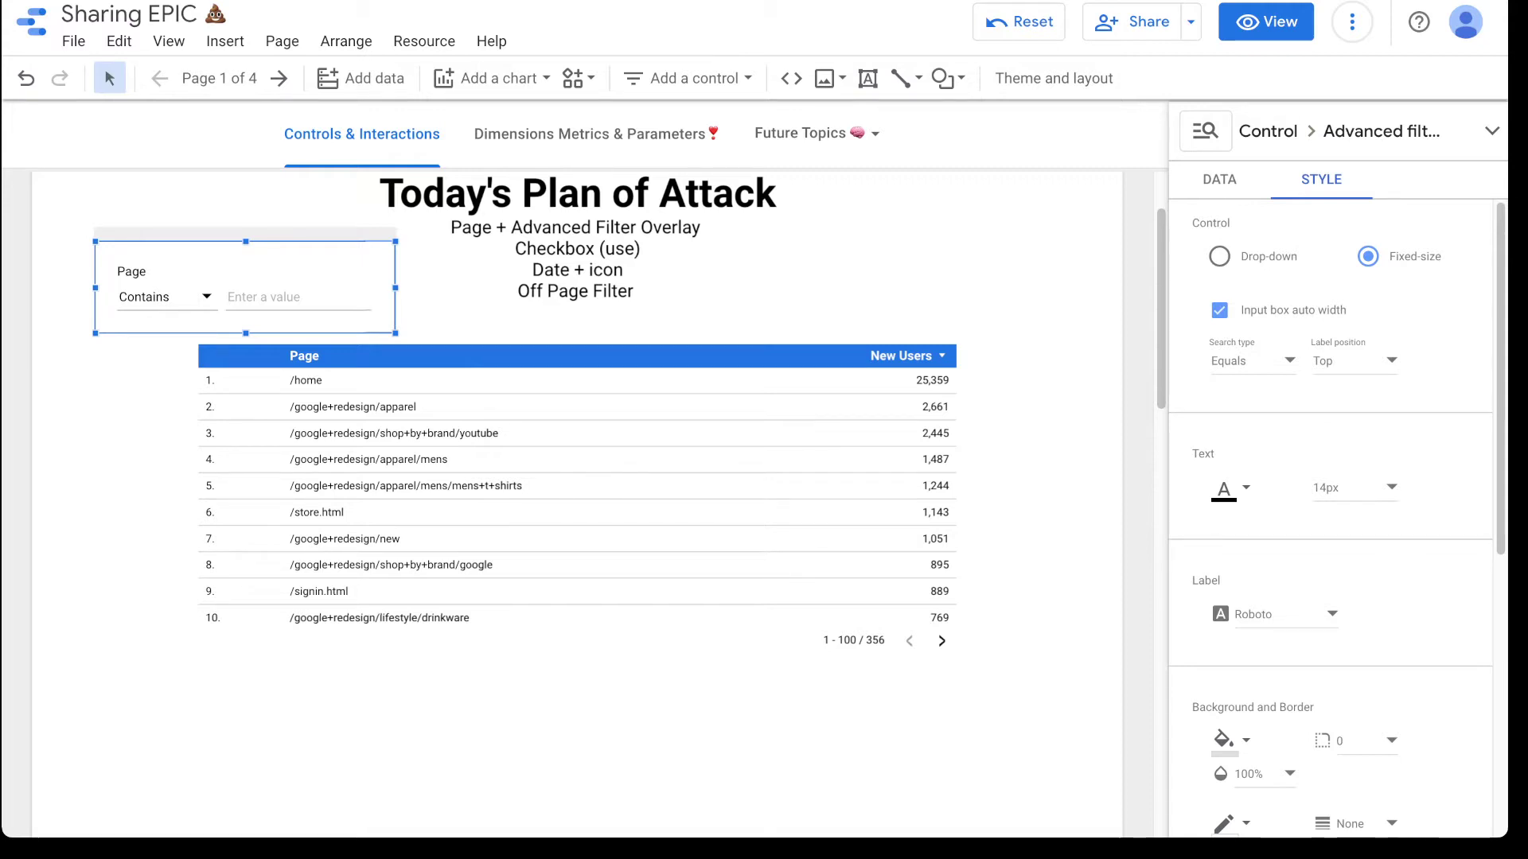
left_click(1254, 361)
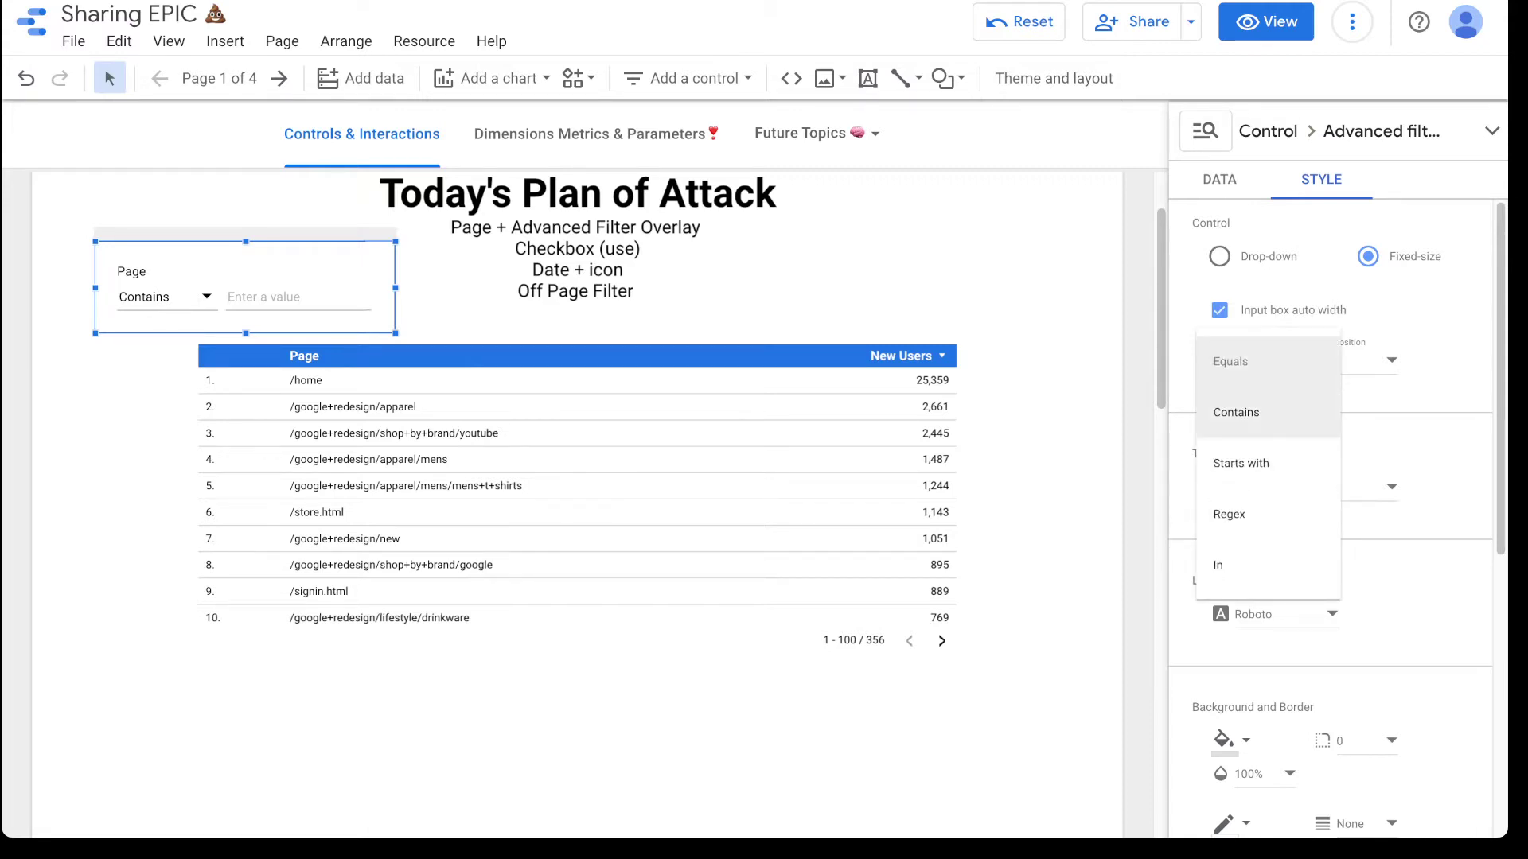
left_click(1236, 412)
left_click(1353, 361)
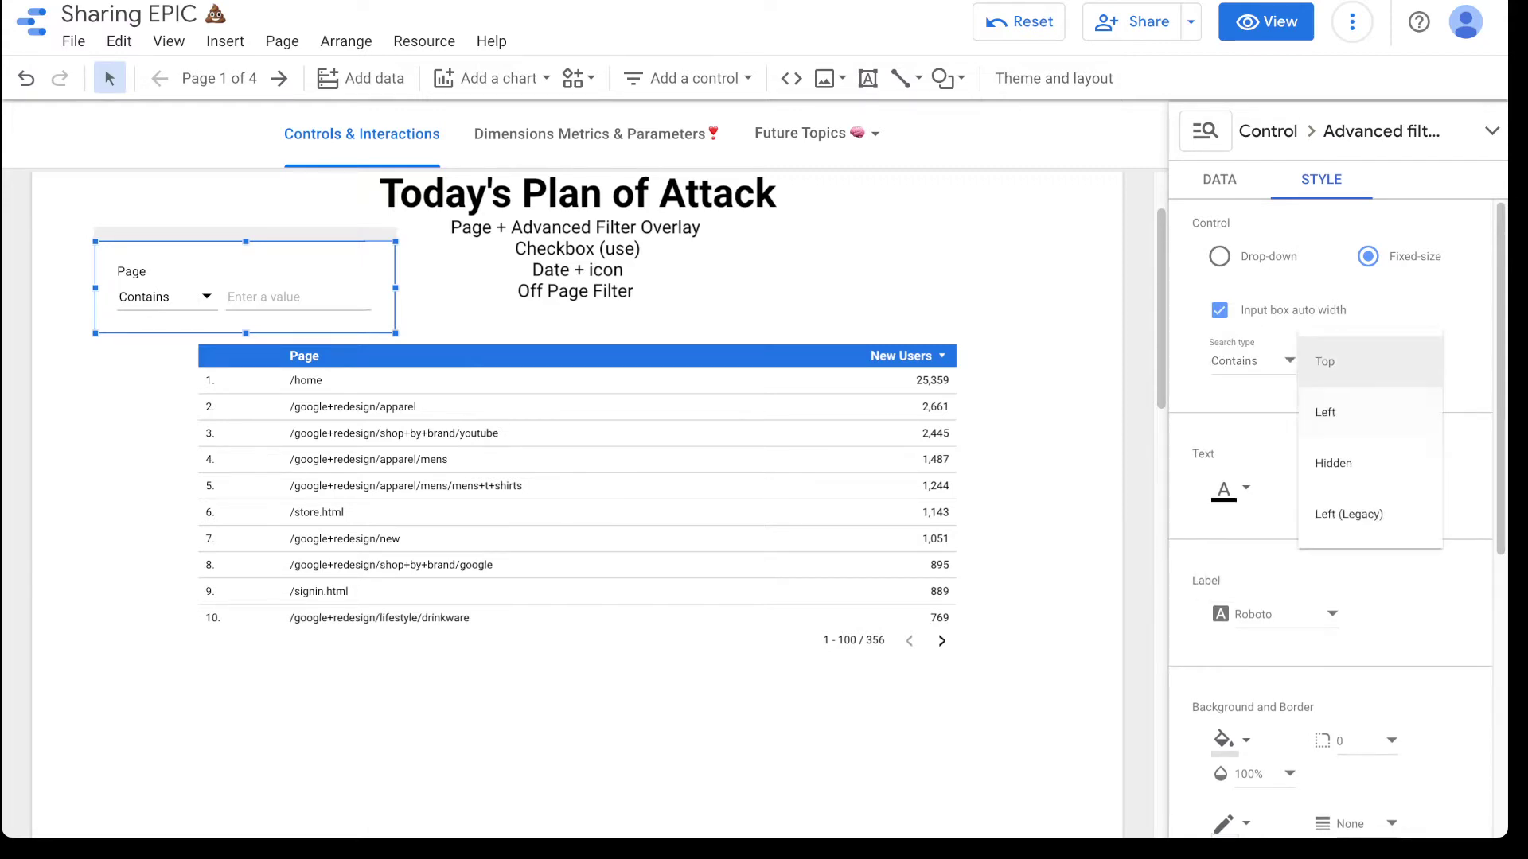
left_click(1332, 463)
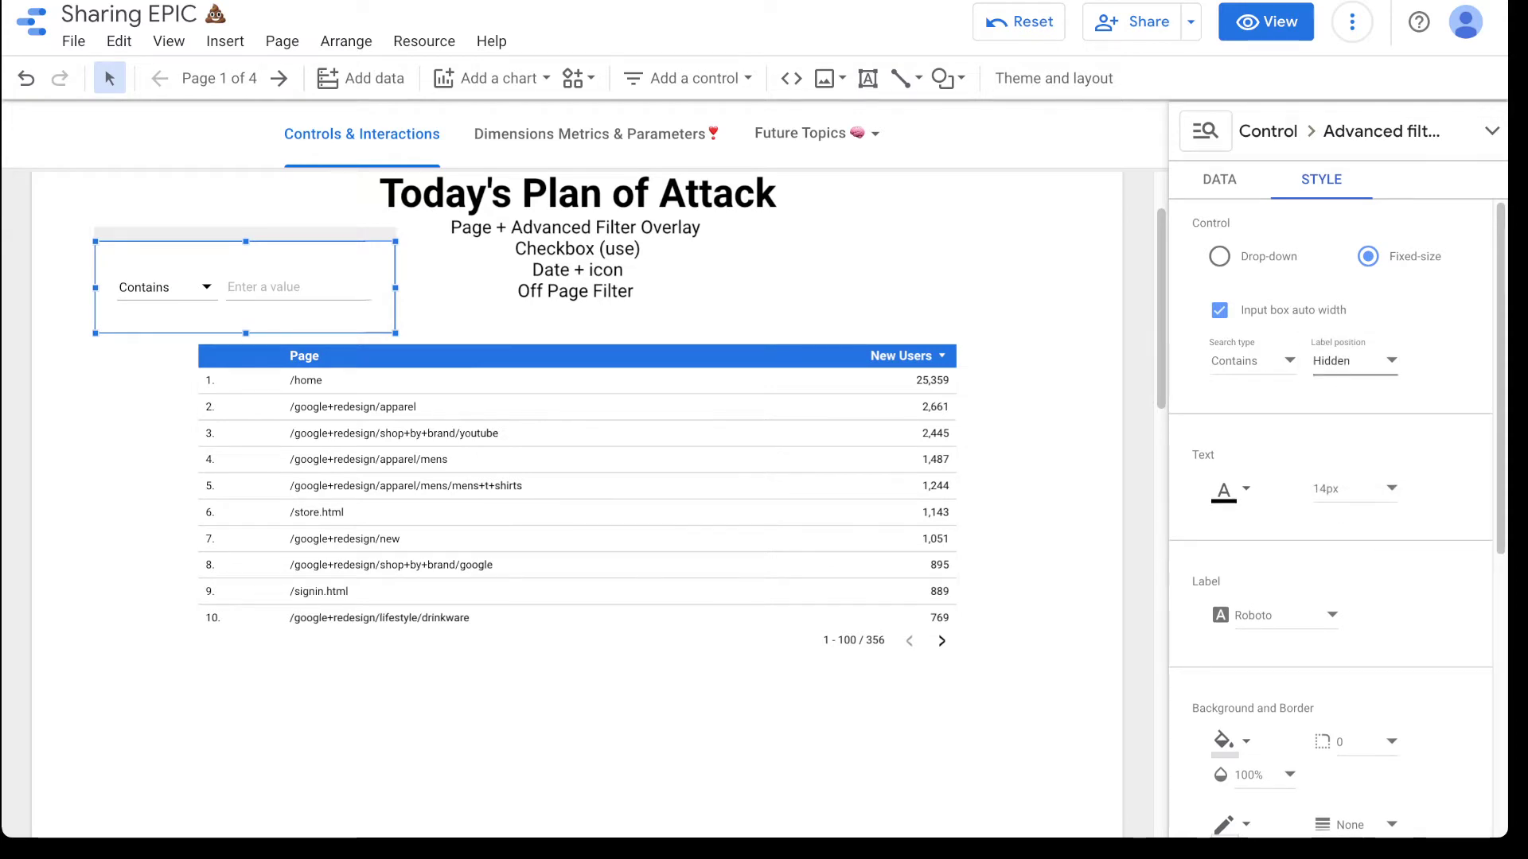
Move the advanced filter control up to the report page's left edge and bring it to the front of the stacking order.
left_click_drag(245, 264, 182, 303)
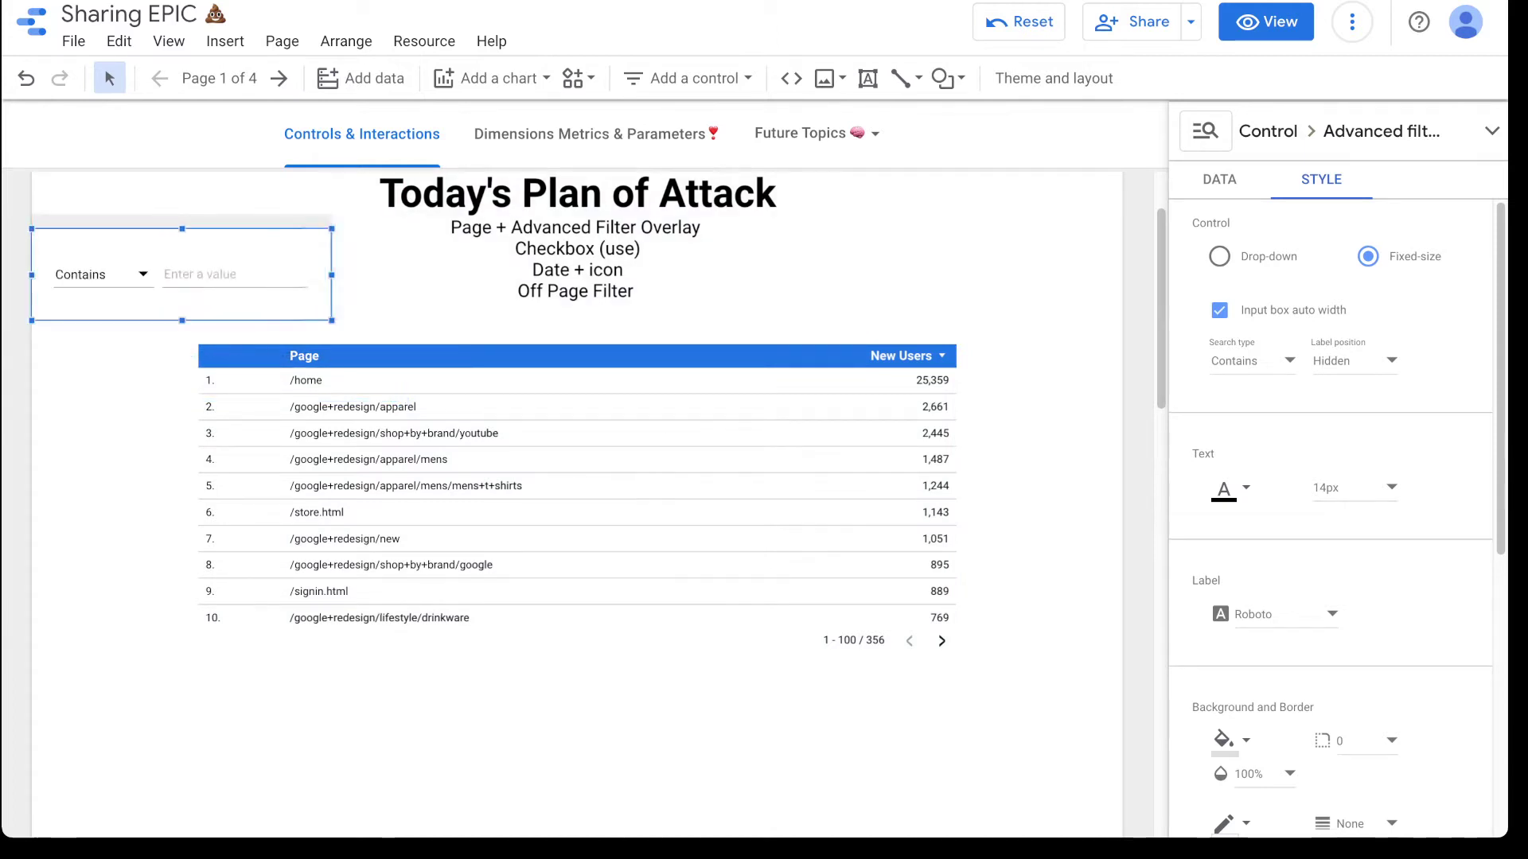
right_click(187, 234)
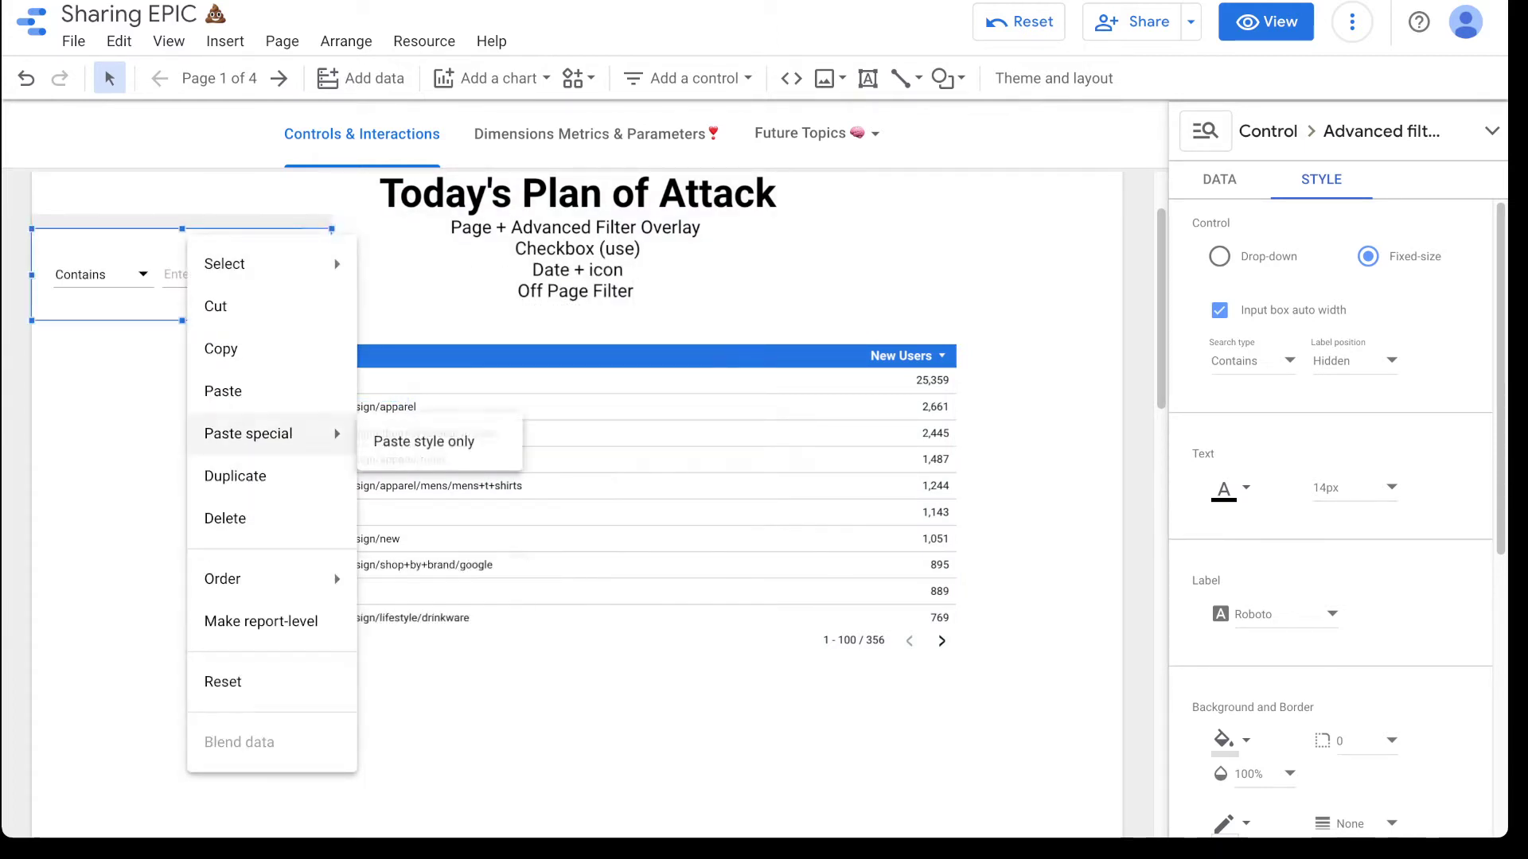
mouse_move(239, 578)
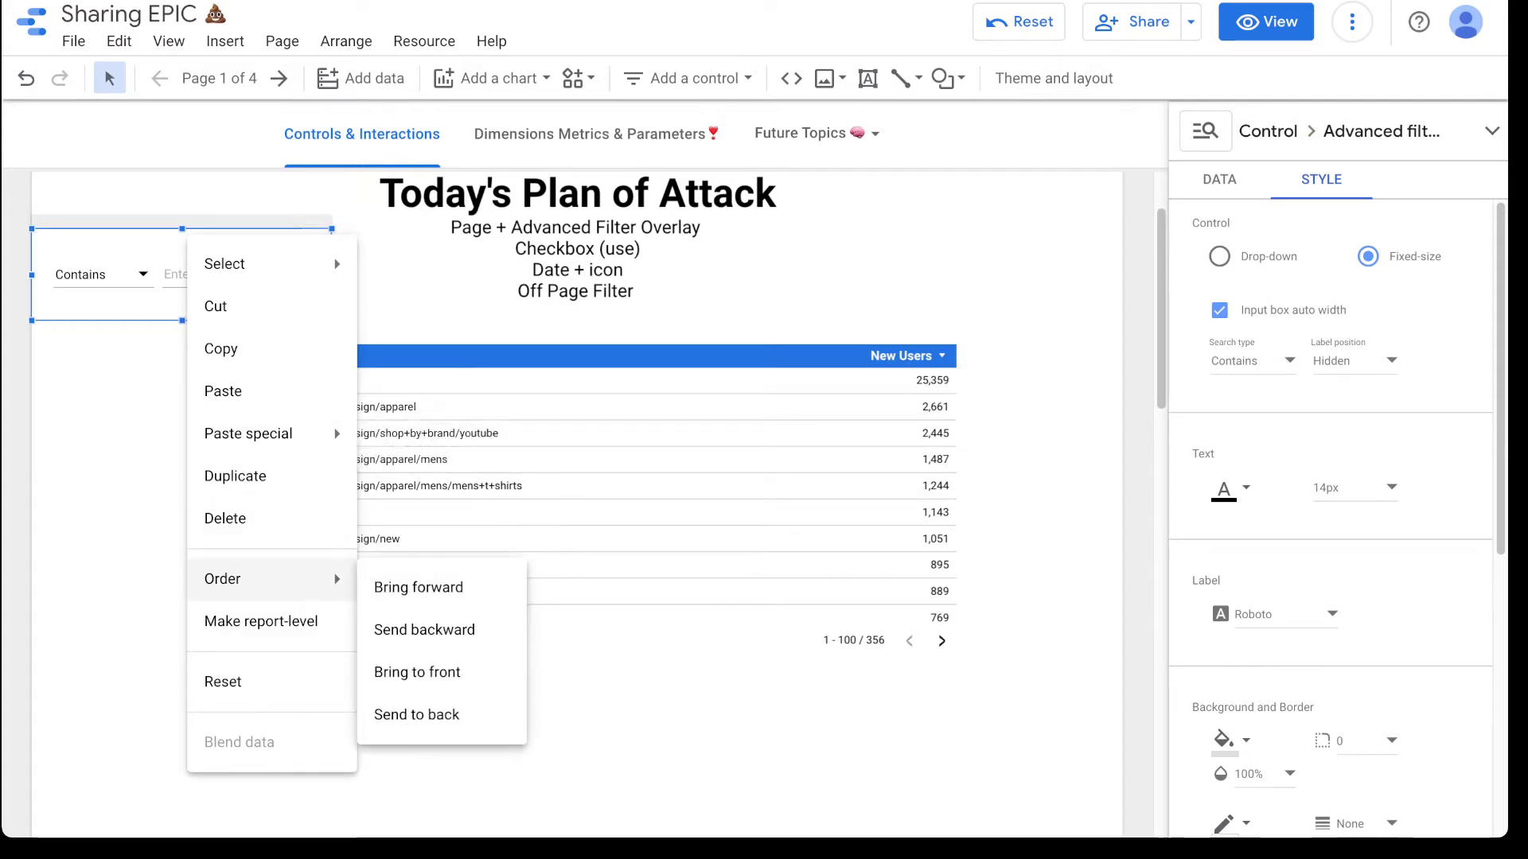
left_click(430, 673)
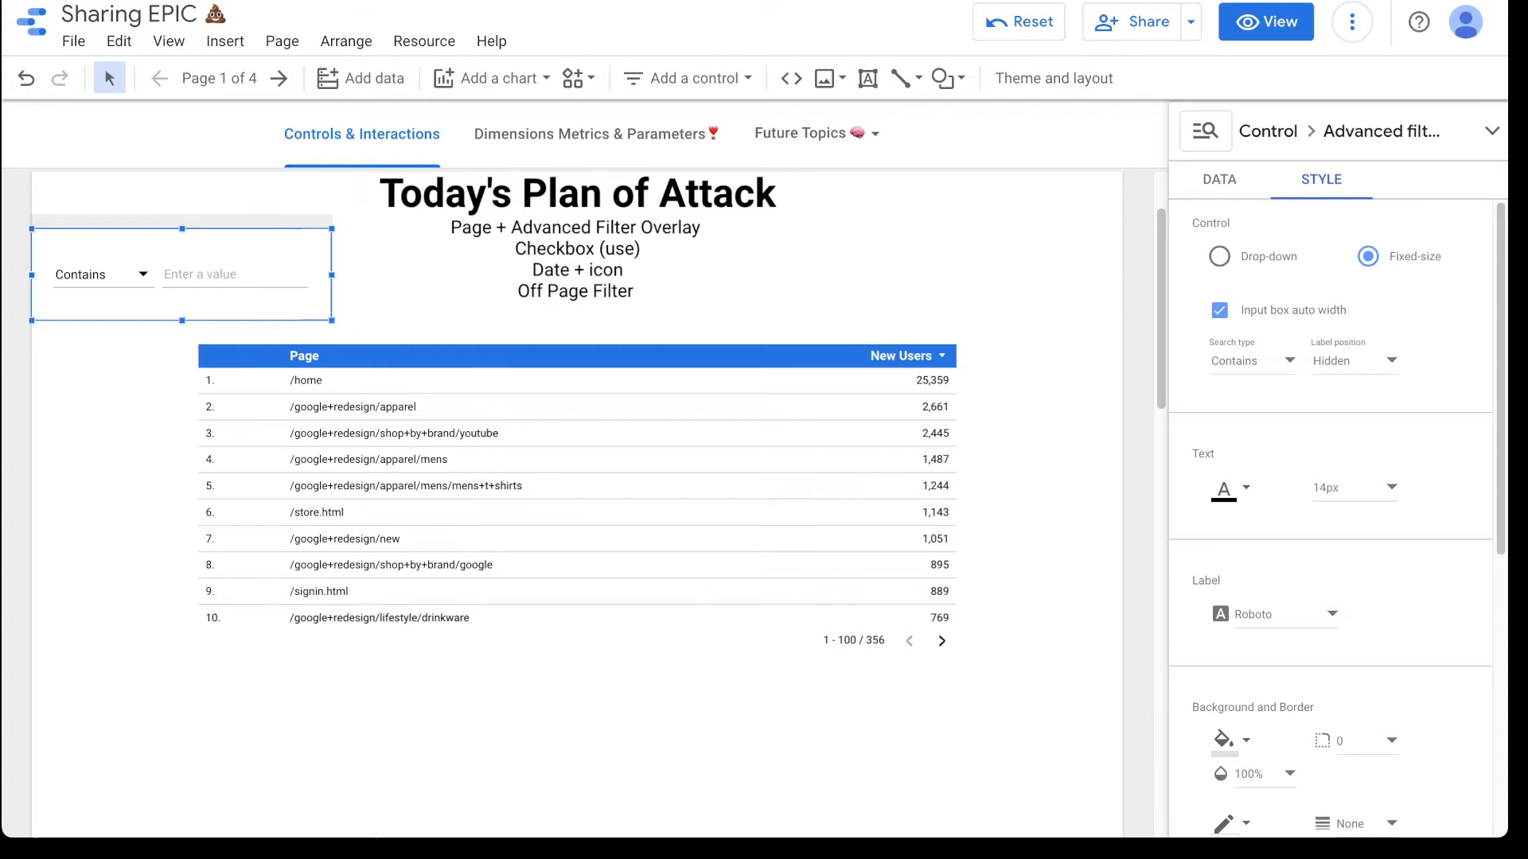
Overlay the advanced filter control on the table's header row just after the Page heading, and make its text white.
left_click_drag(189, 248, 480, 344)
left_click_drag(322, 372, 309, 358)
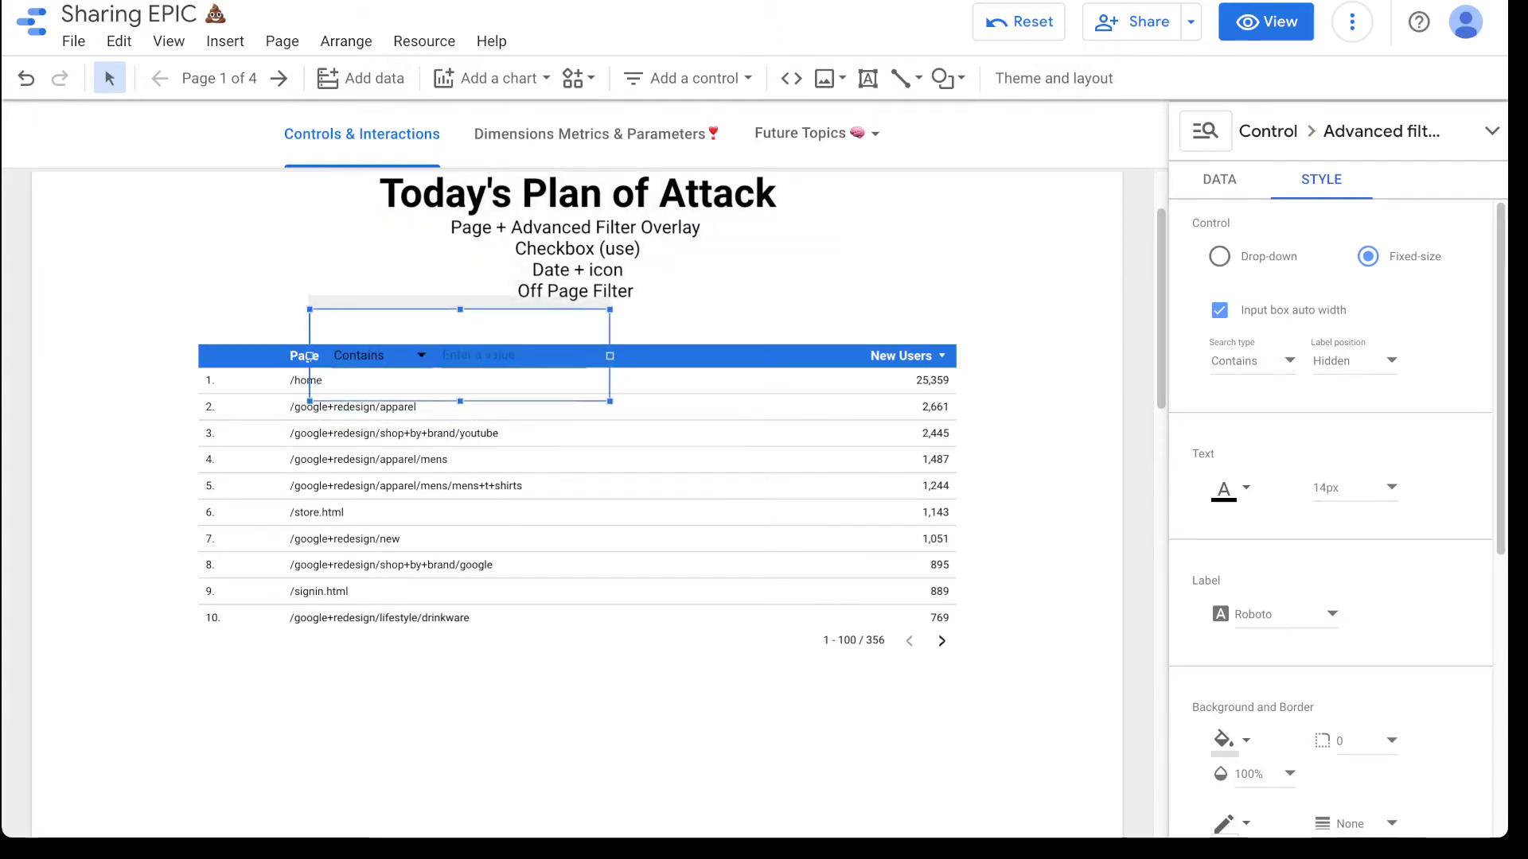
left_click(1224, 489)
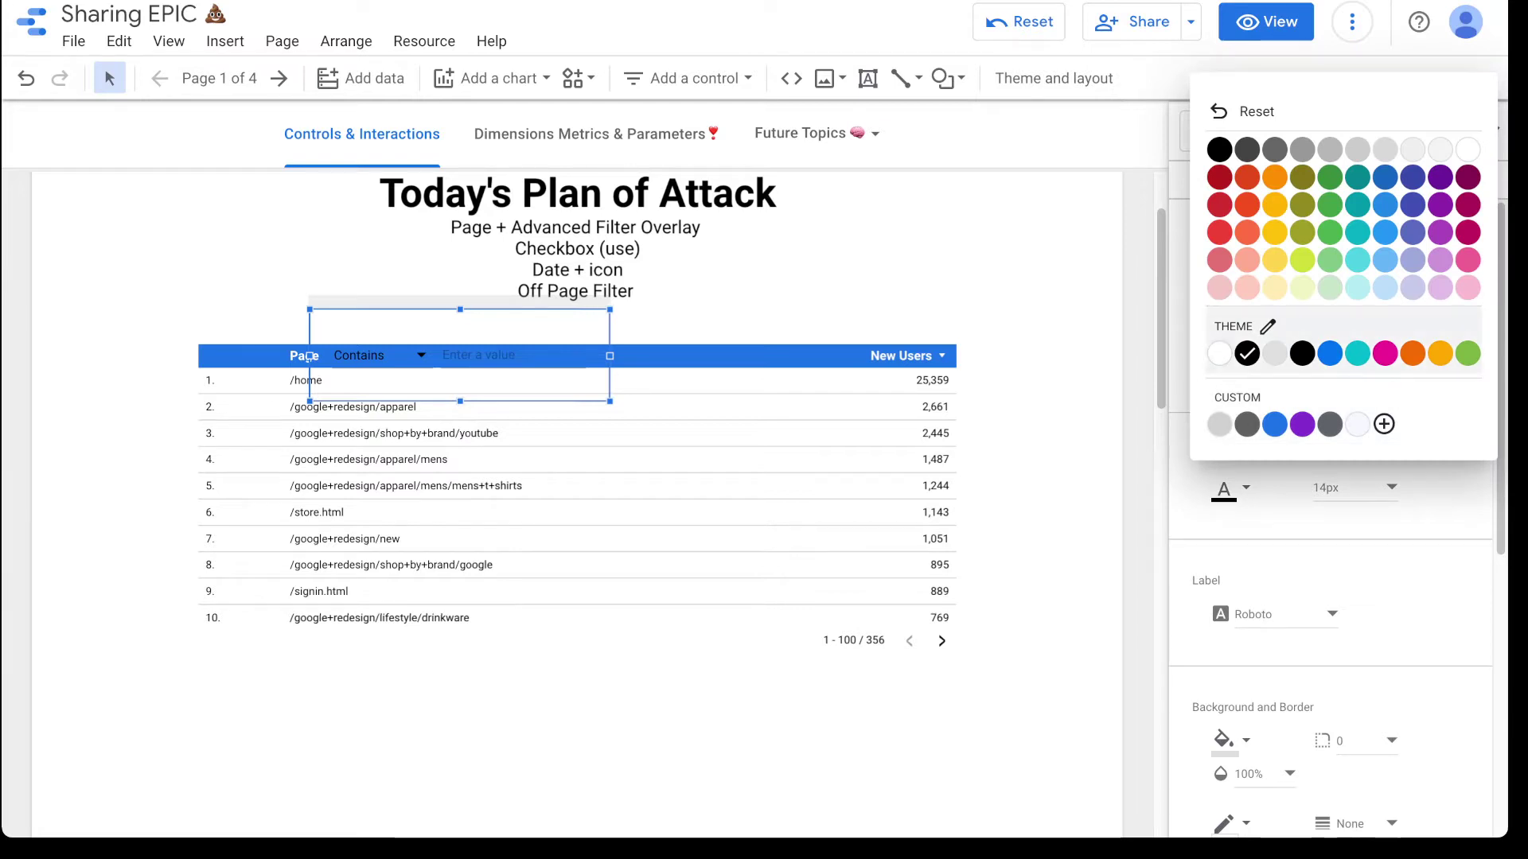
left_click(1219, 354)
left_click(685, 446)
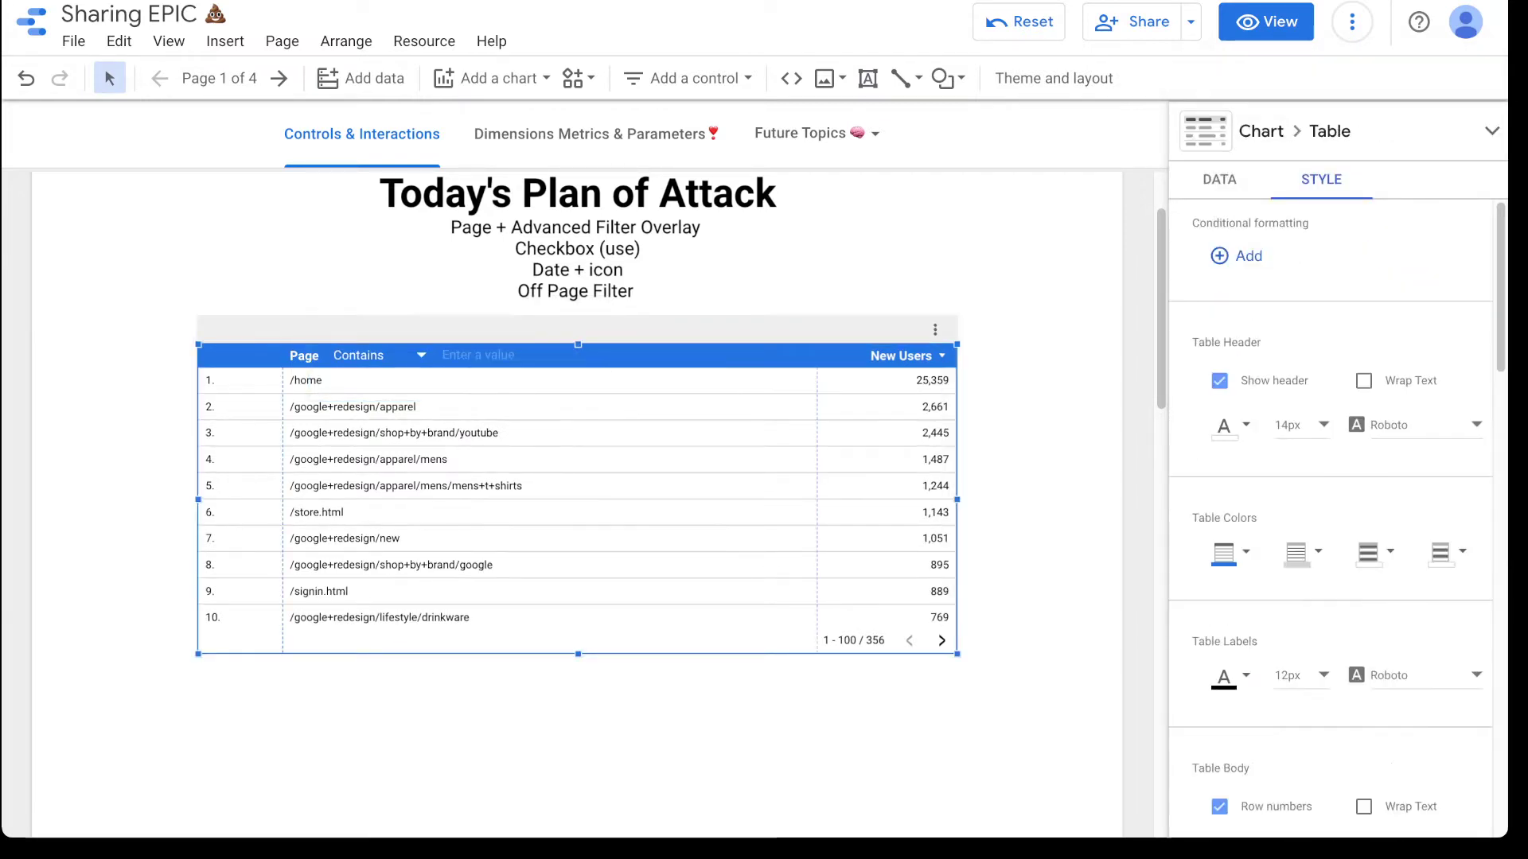
left_click(1293, 676)
scroll(1305, 764, "down", 2)
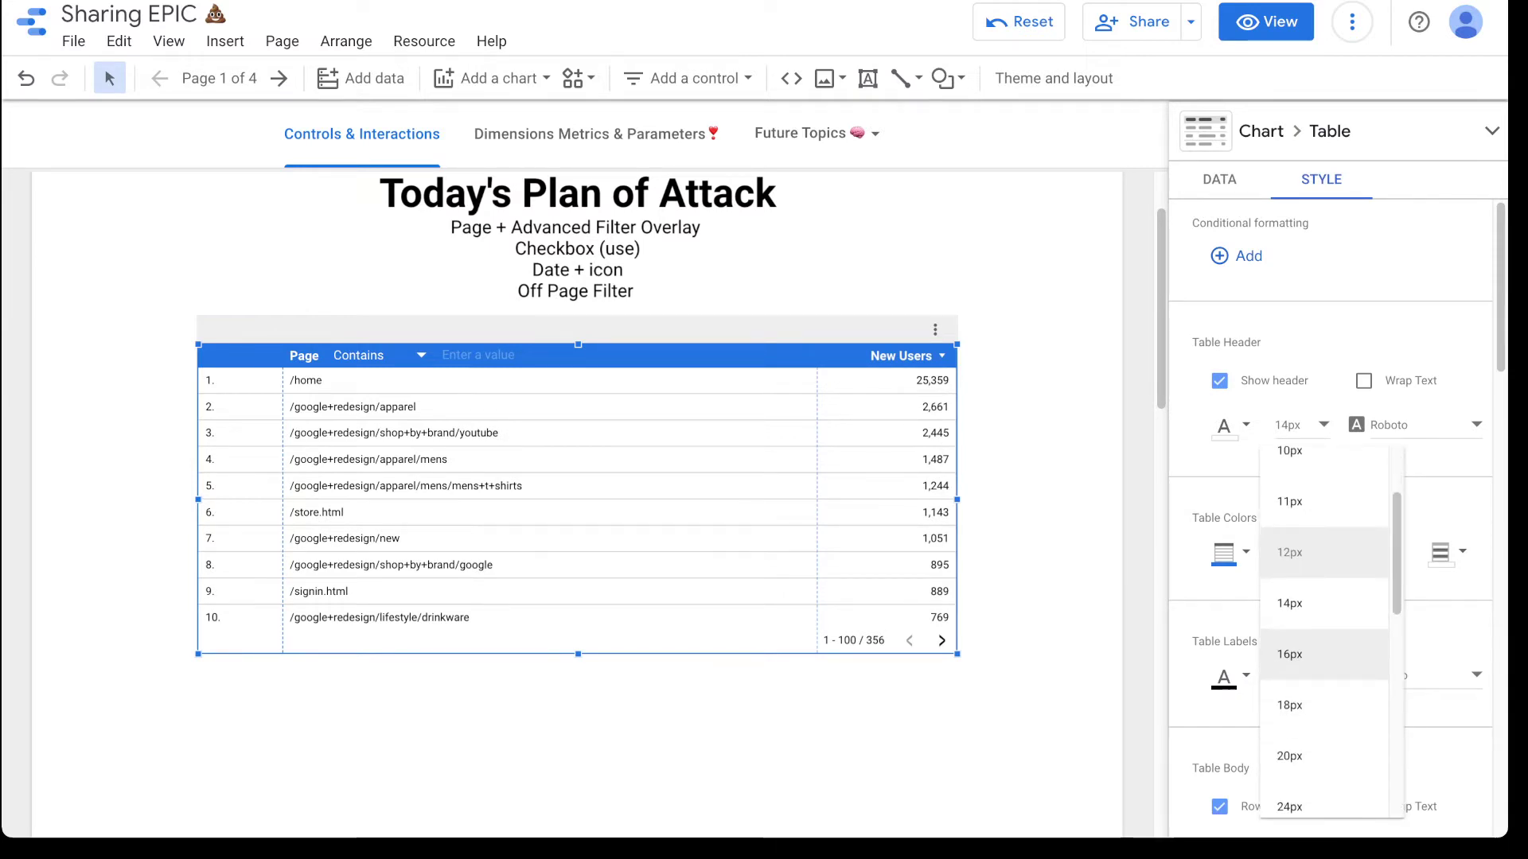
left_click(1289, 740)
key("ctrl+z")
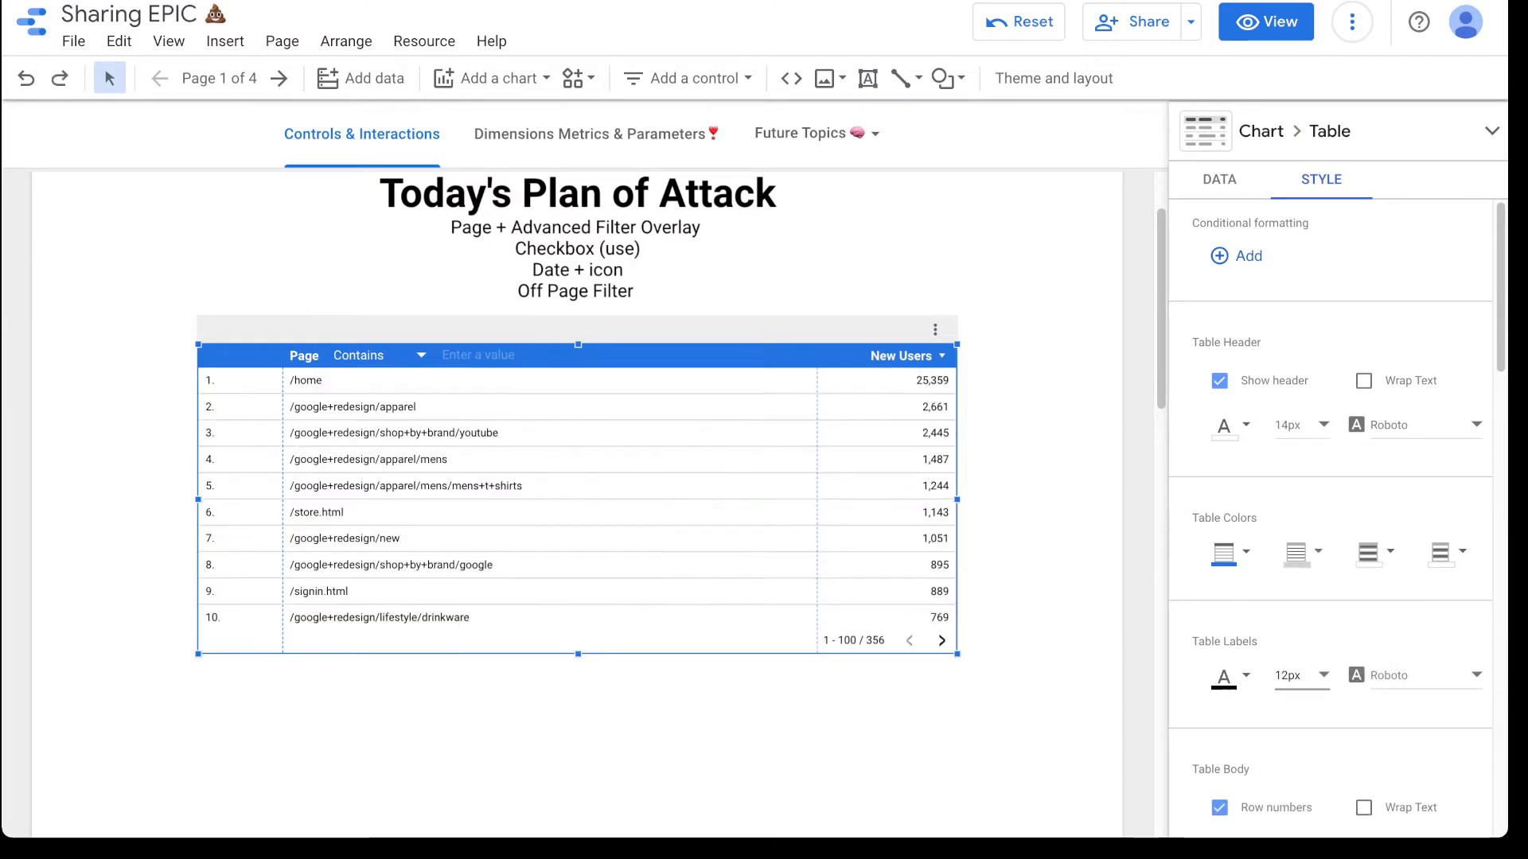
Set the font size of the table's header to 20px.
left_click(1301, 426)
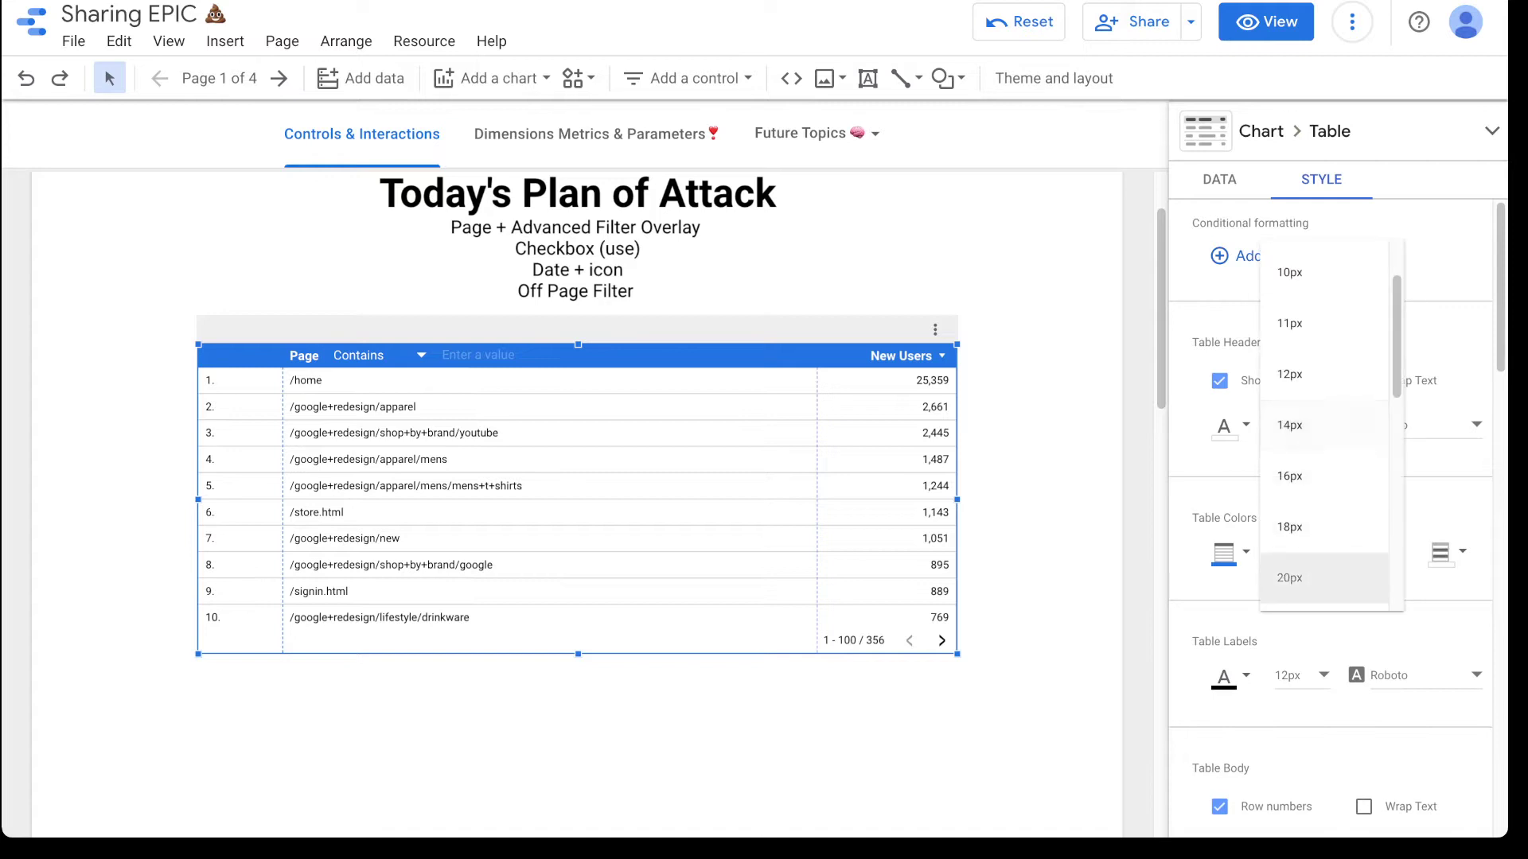
left_click(1293, 578)
Shift the advanced filter control clear of the enlarged Page heading and widen it across the header toward New Users.
left_click(309, 357)
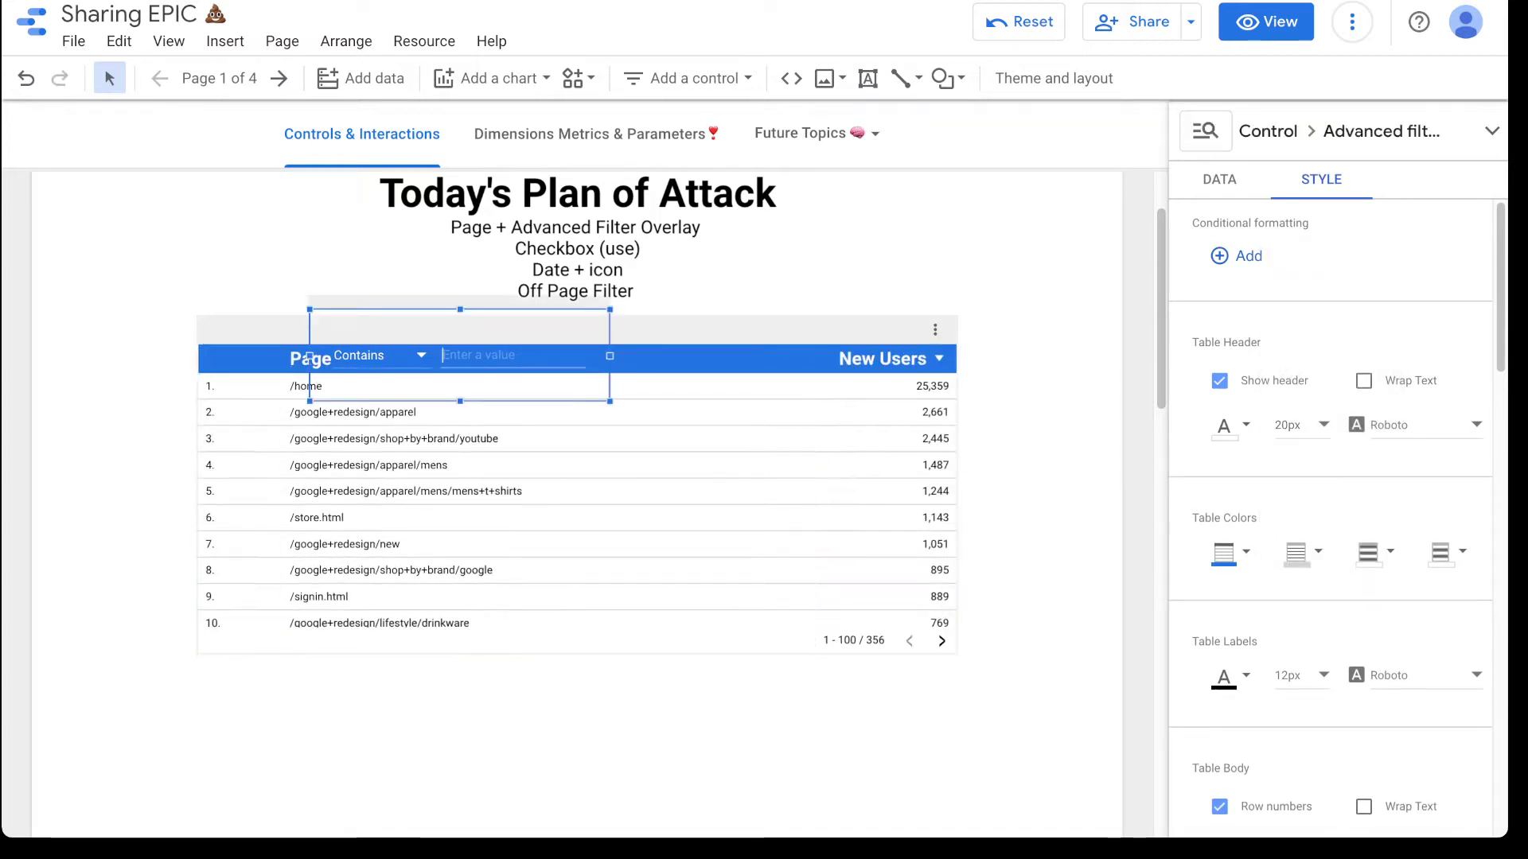
left_click(309, 357)
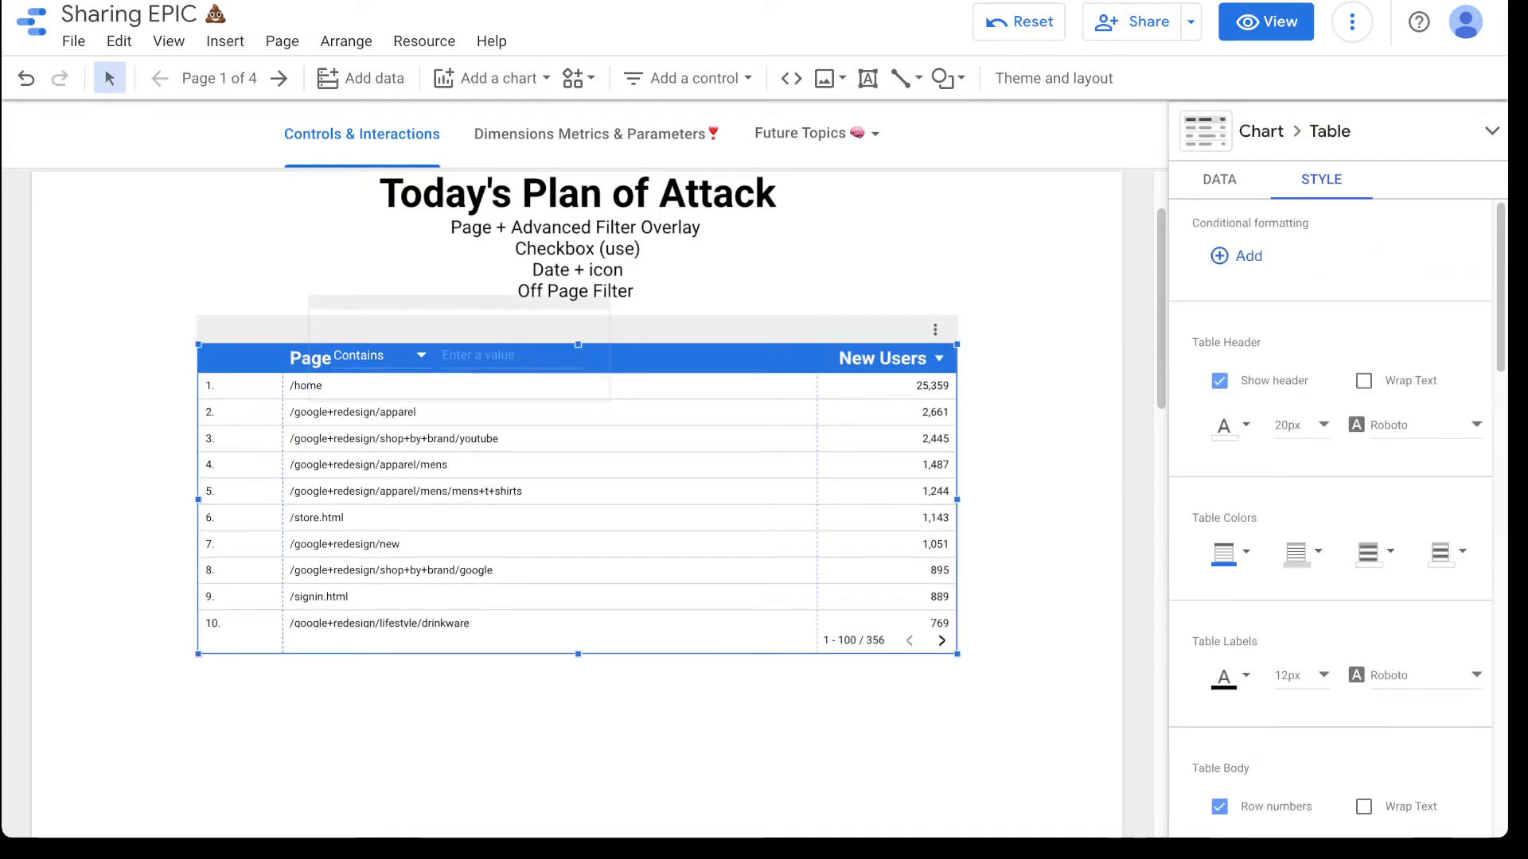
left_click(309, 357)
left_click_drag(309, 357, 332, 359)
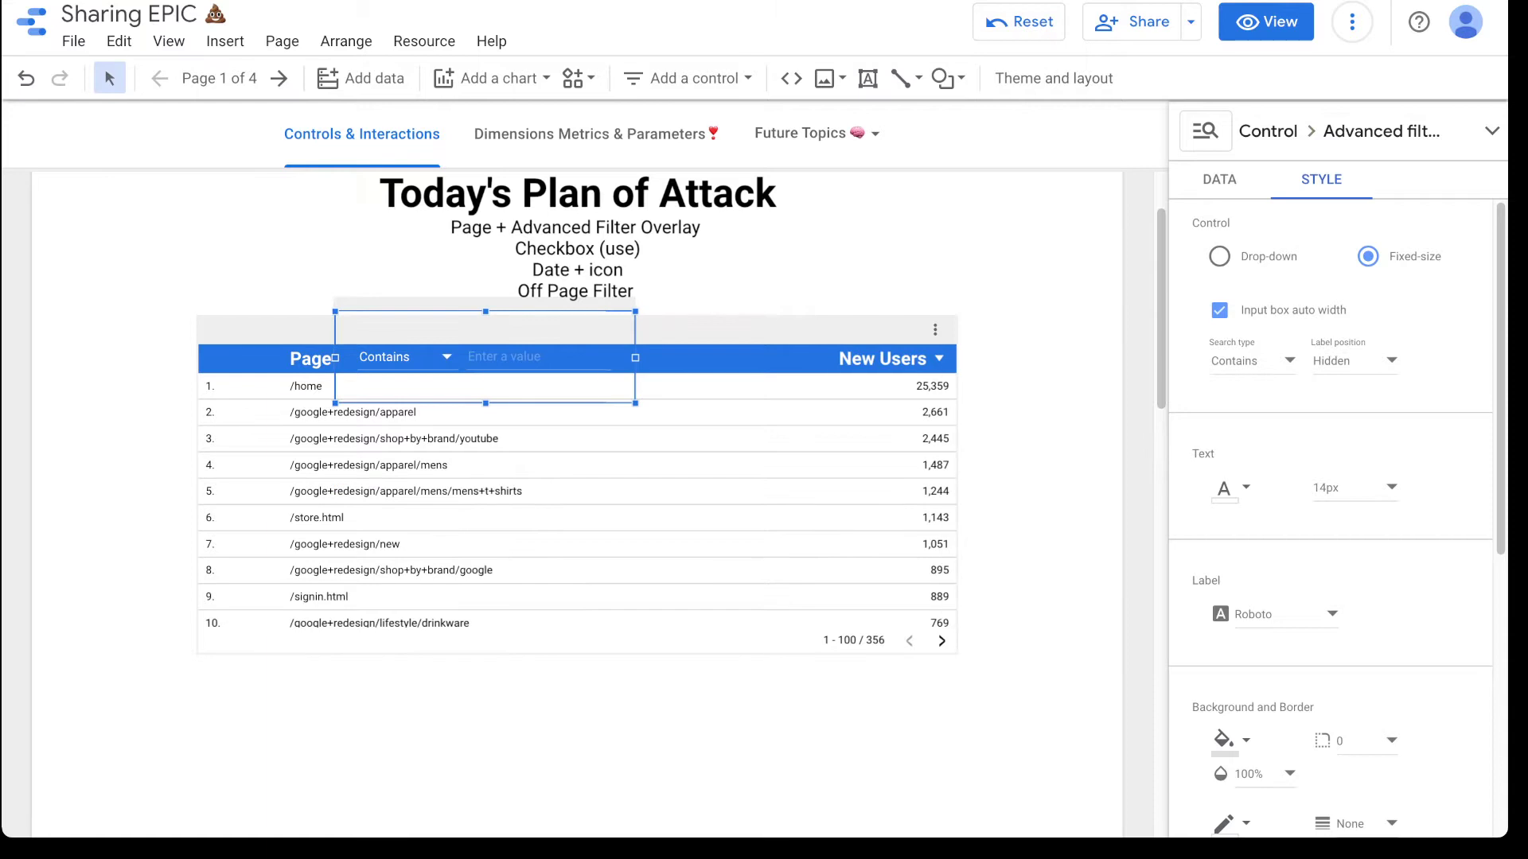
left_click_drag(635, 358, 737, 358)
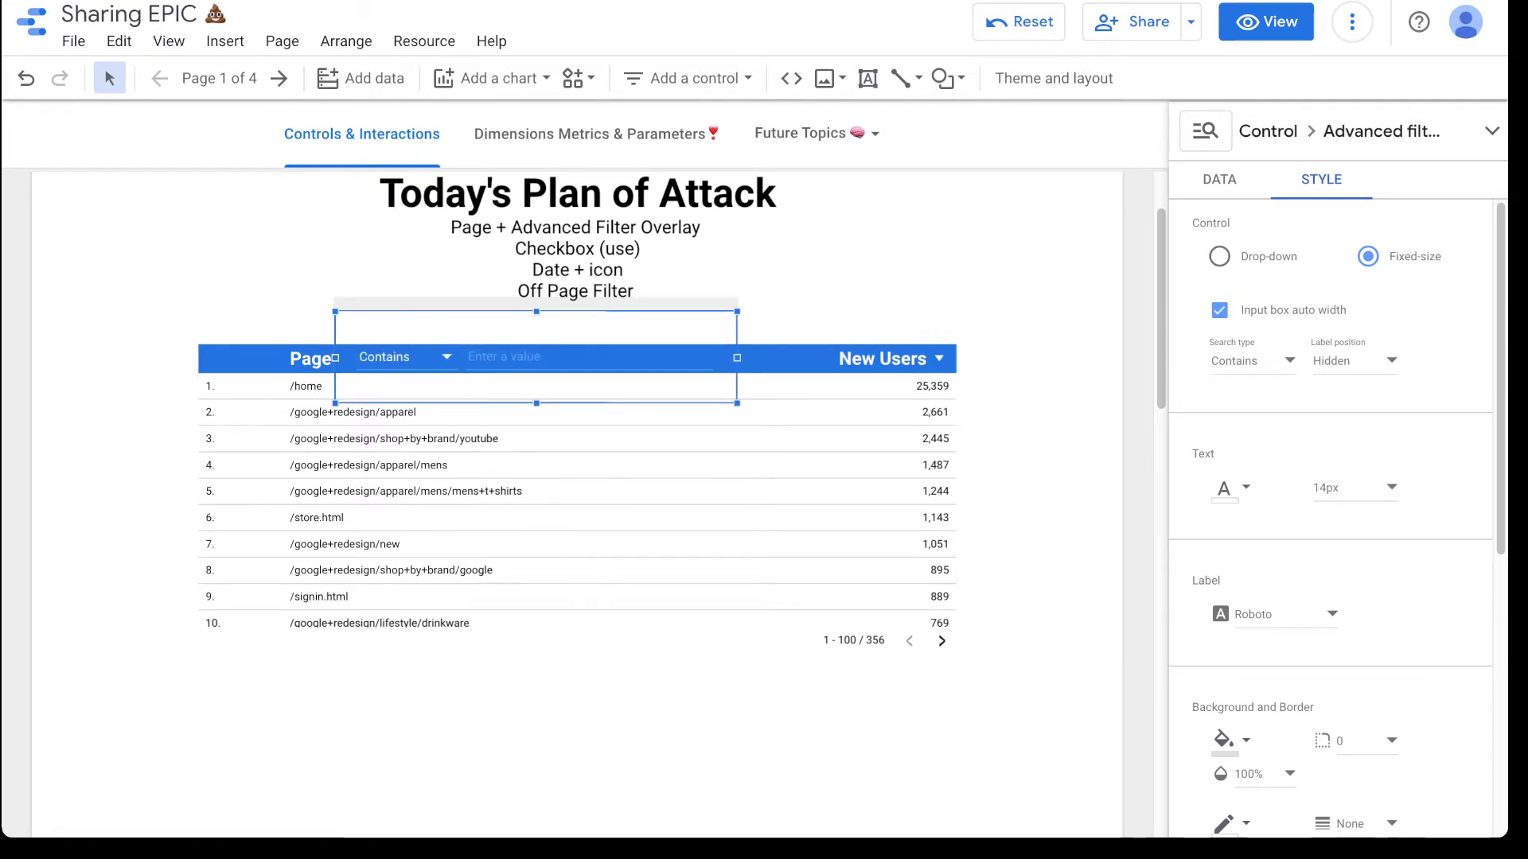
Switch to the viewer version of the report and filter the table to pages containing google.
left_click(1026, 342)
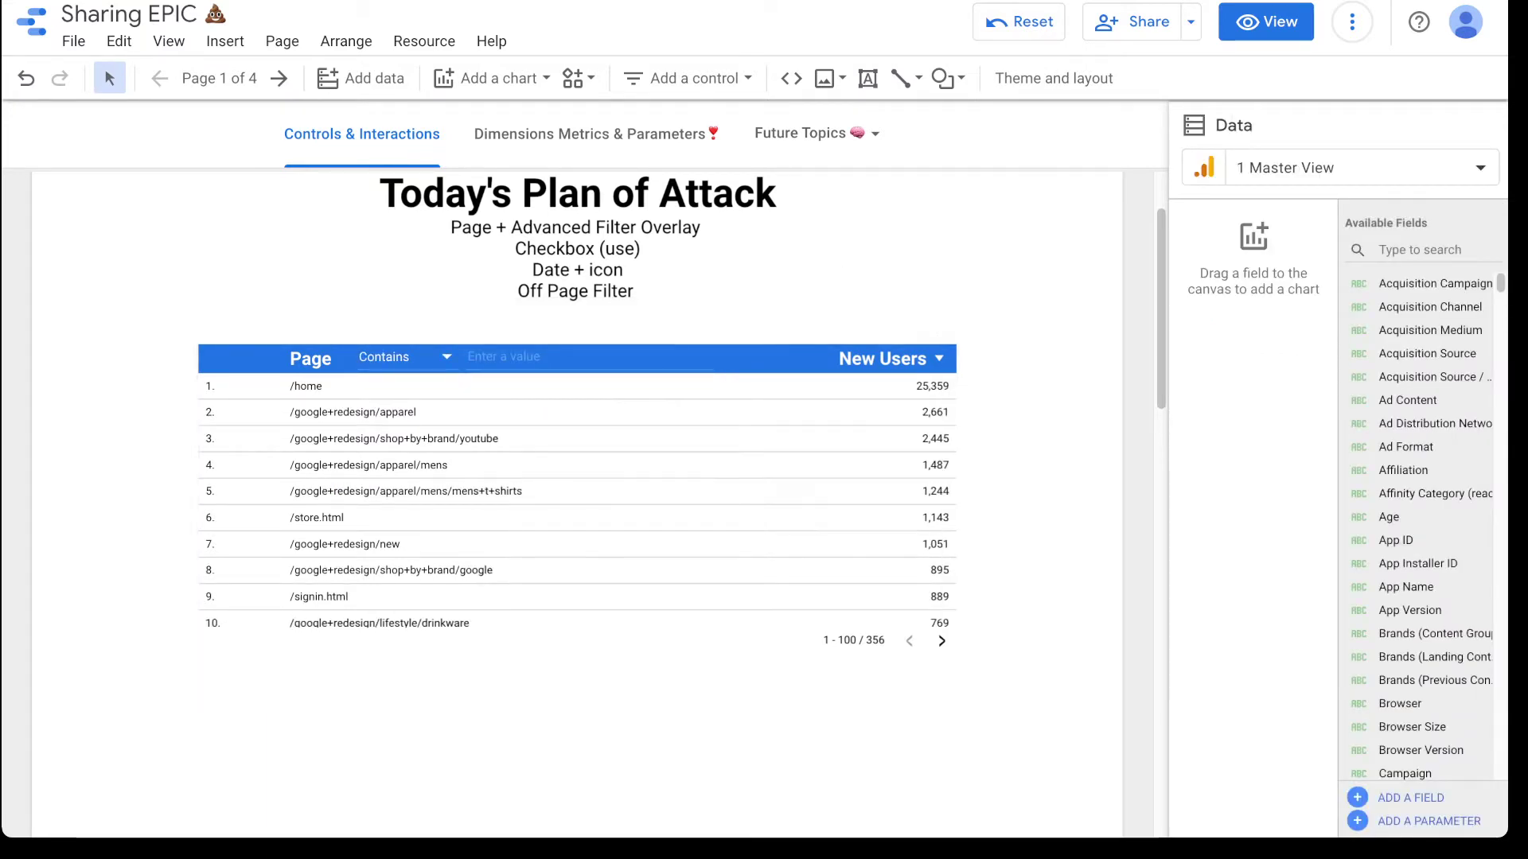
left_click(1265, 21)
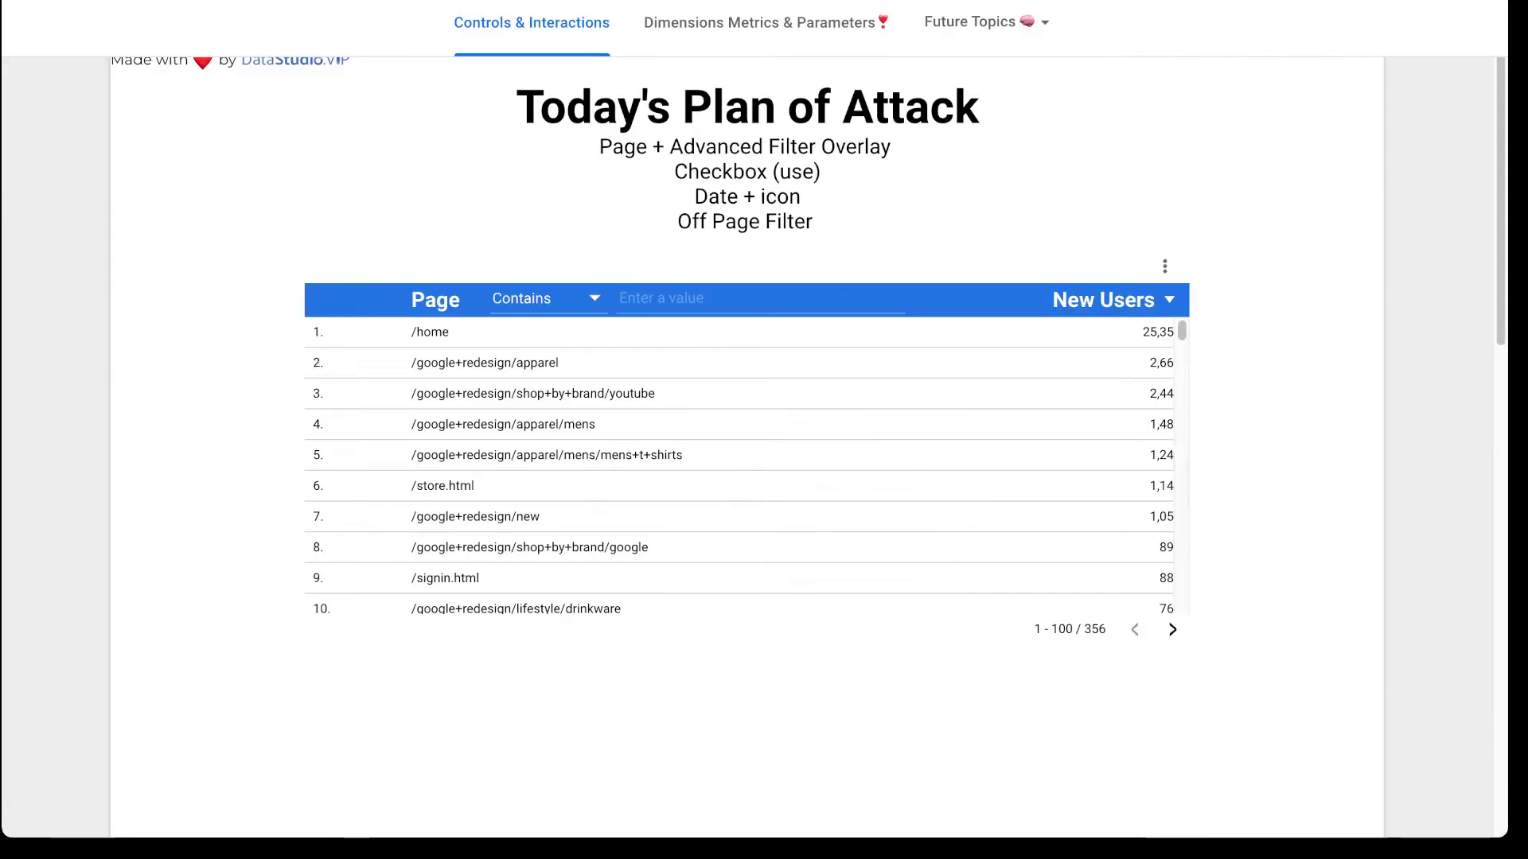
left_click(662, 298)
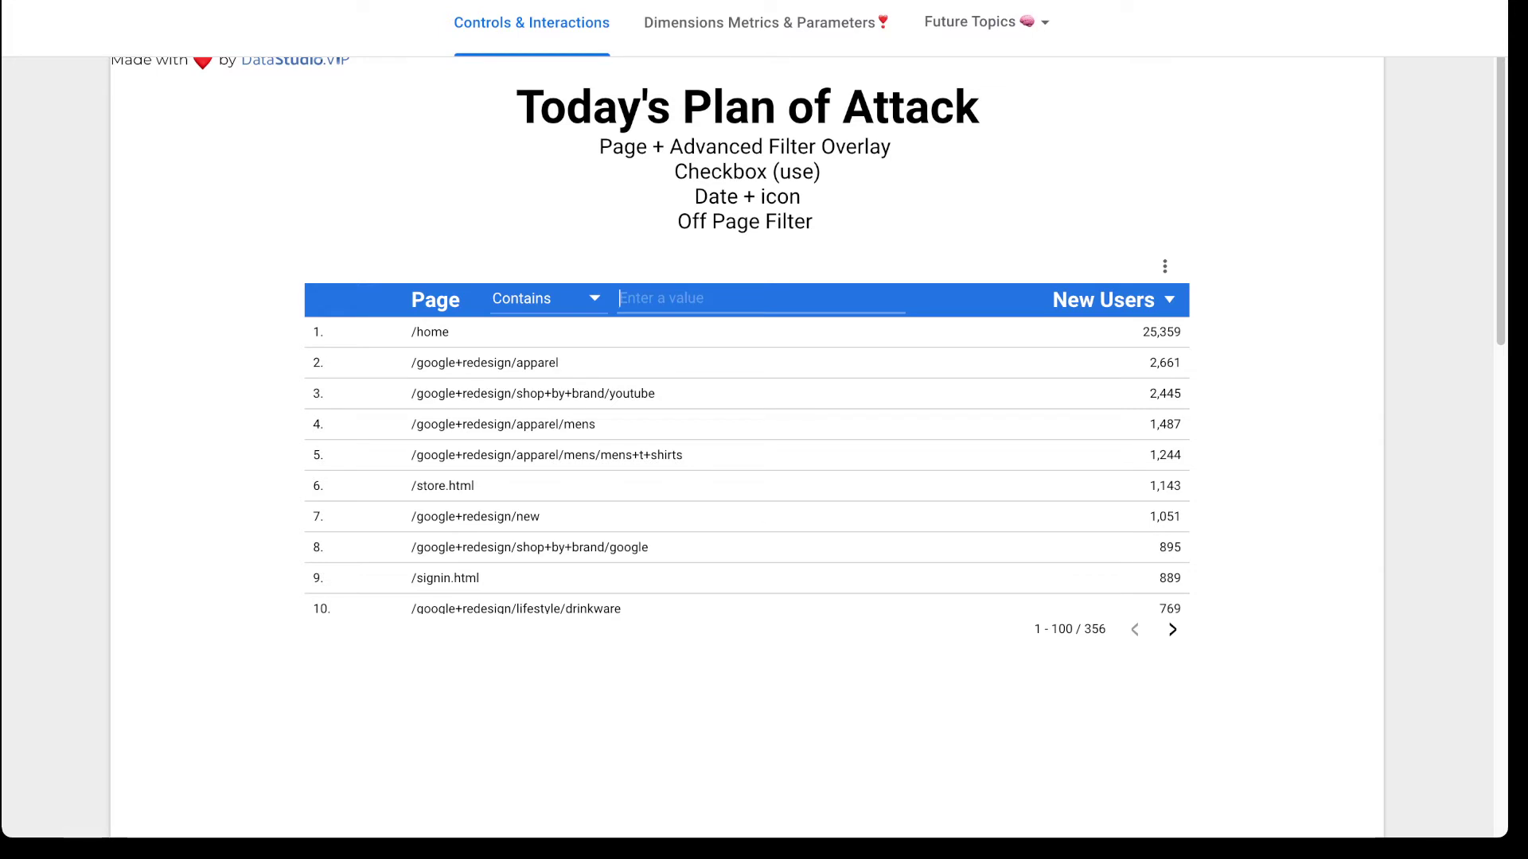
type("google")
key("Return")
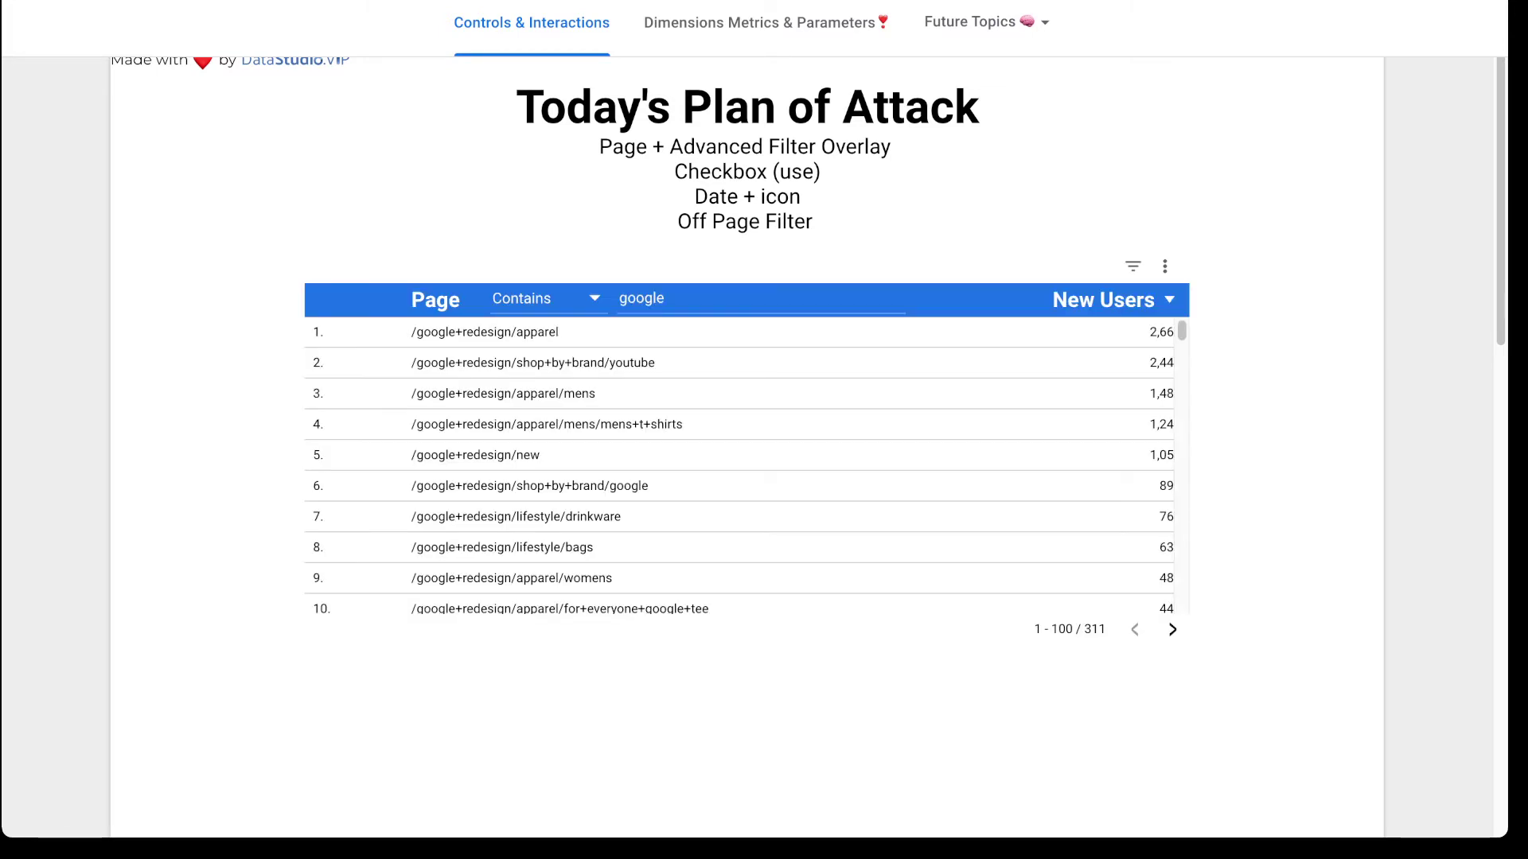
Examine the filtered table's rows and the search types offered in the overlaid control, and return to editing the report.
scroll(747, 465, "down", 20)
scroll(746, 466, "up", 20)
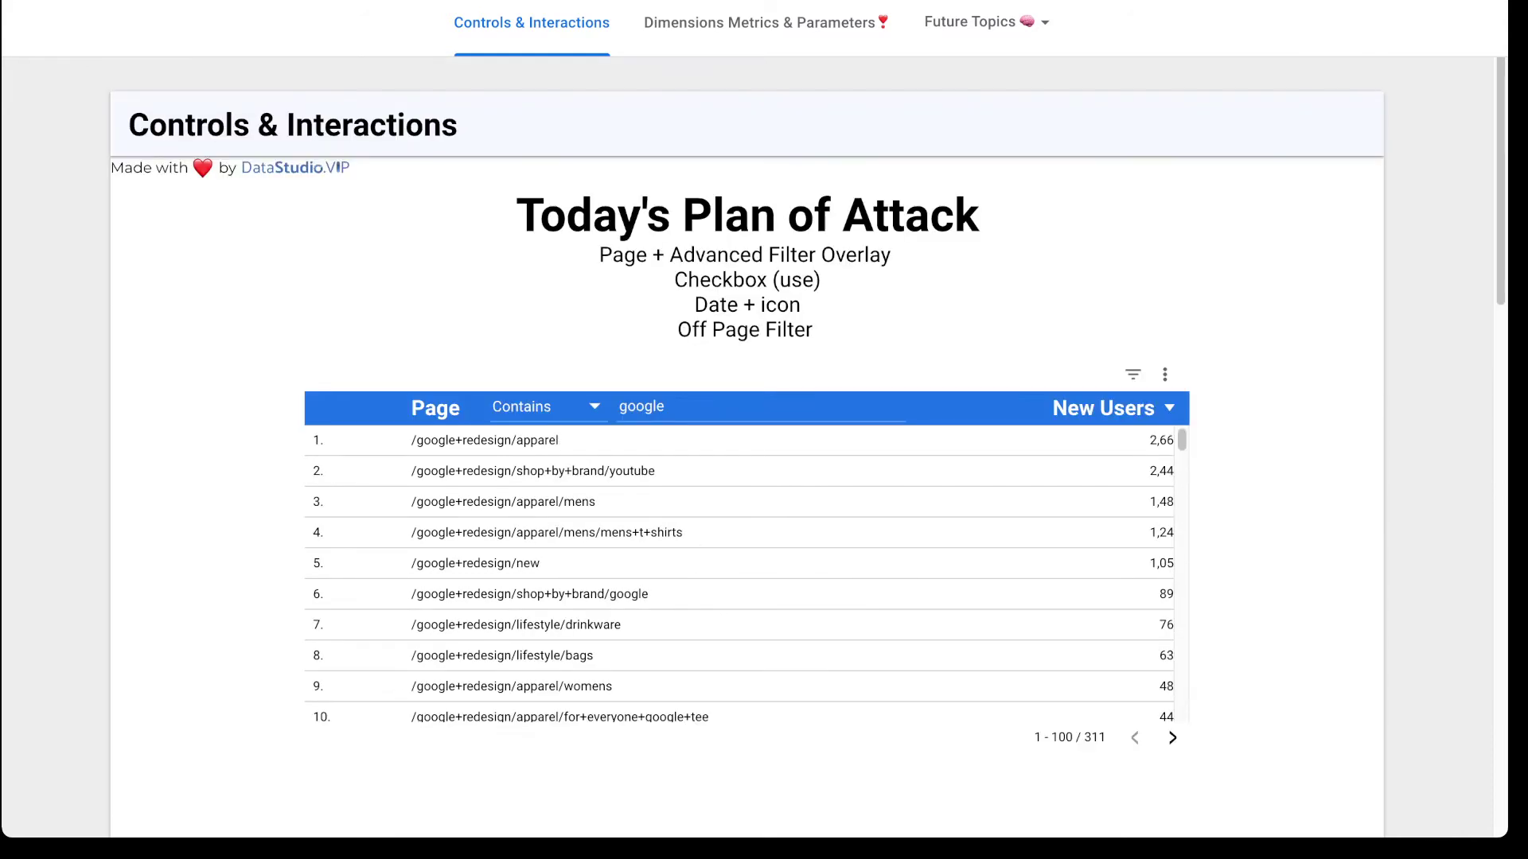
scroll(740, 573, "down", 15)
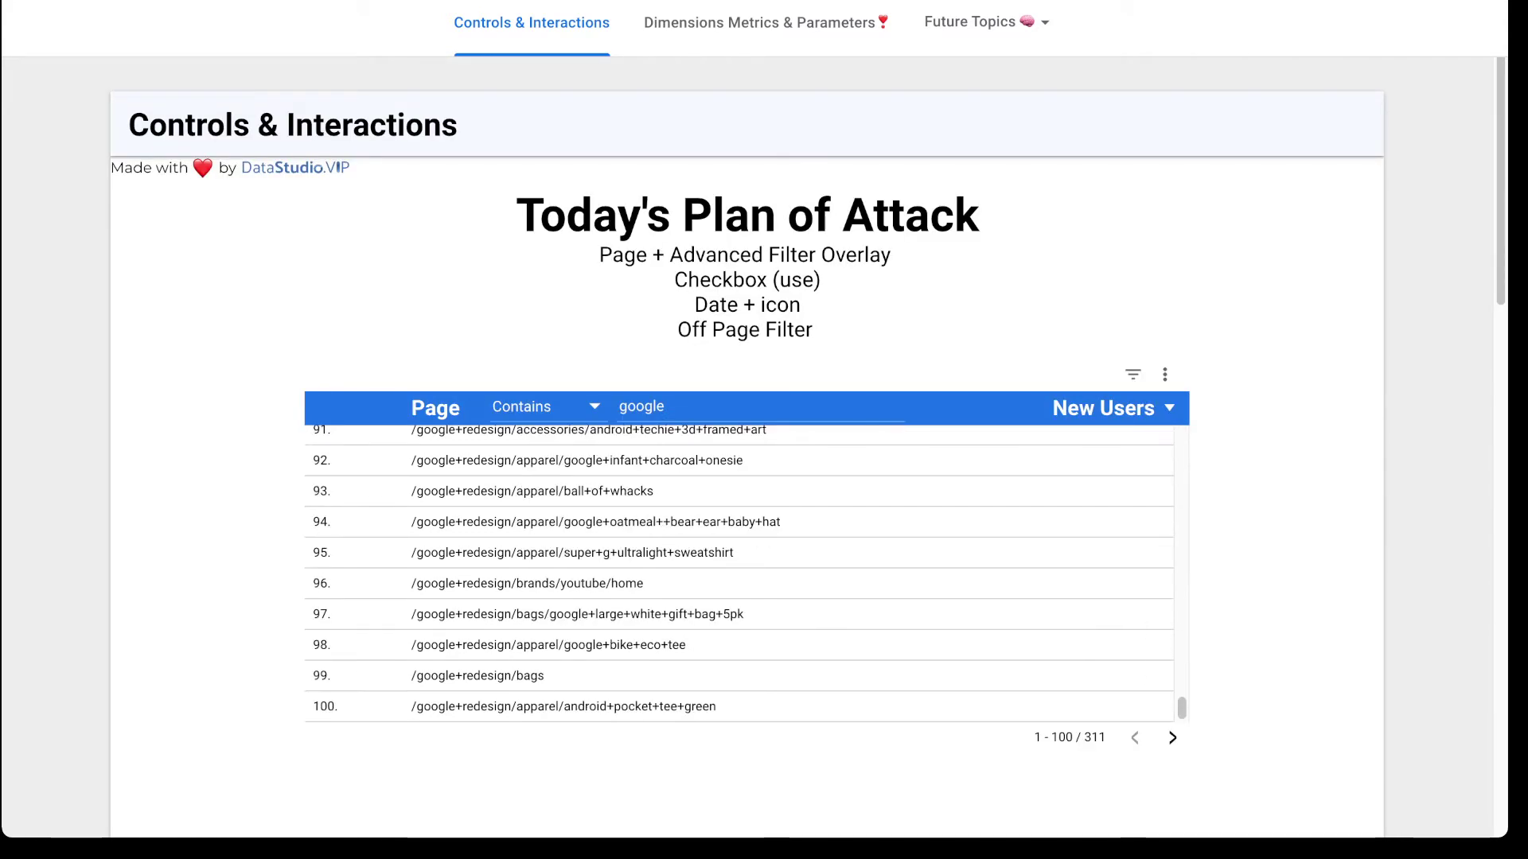
left_click(664, 407)
key("ctrl+a")
left_click(549, 407)
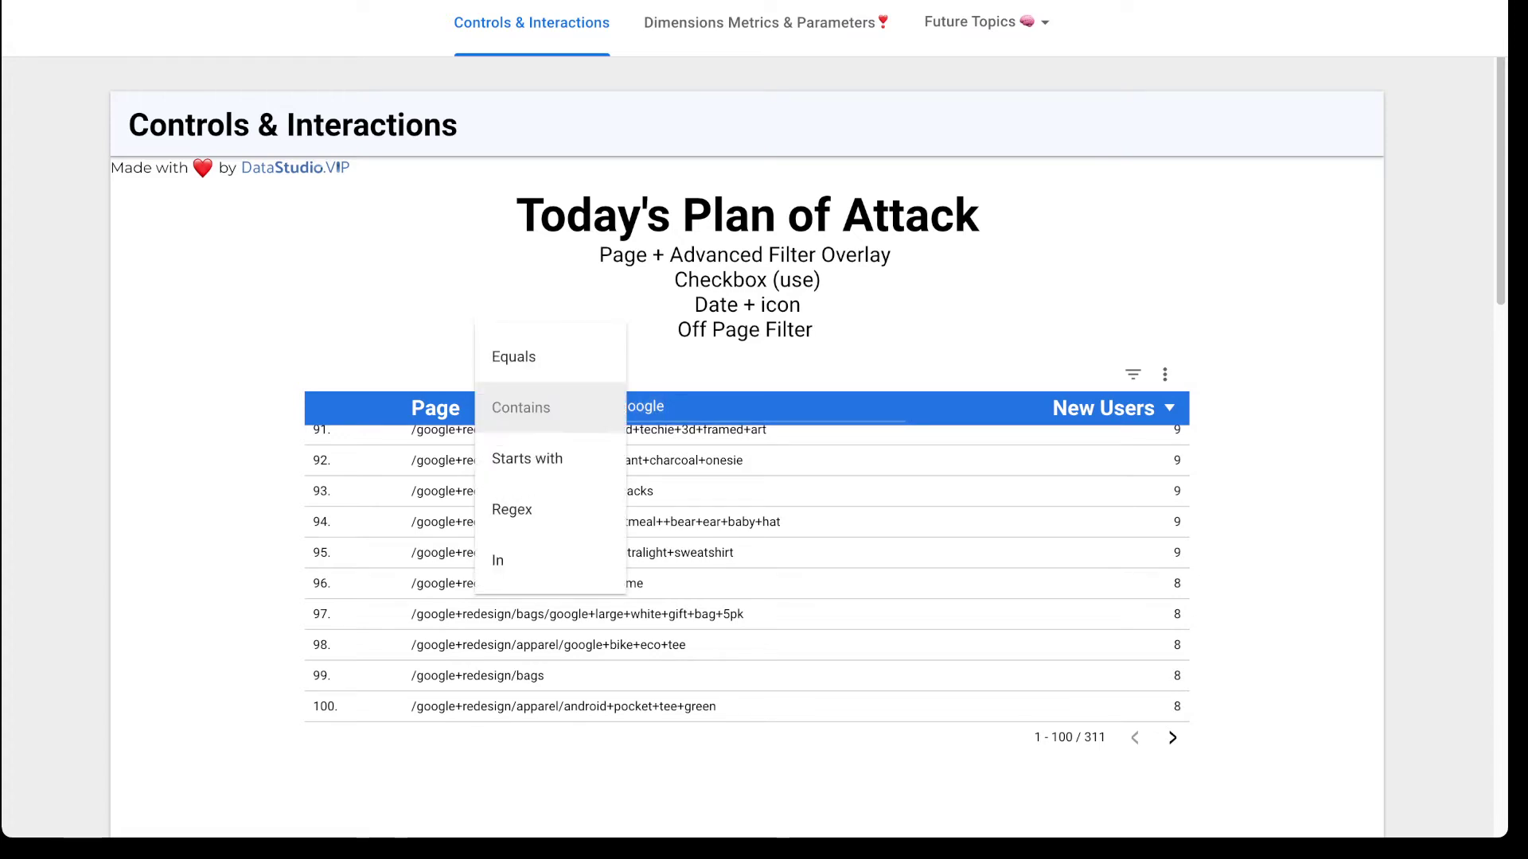
key("Escape")
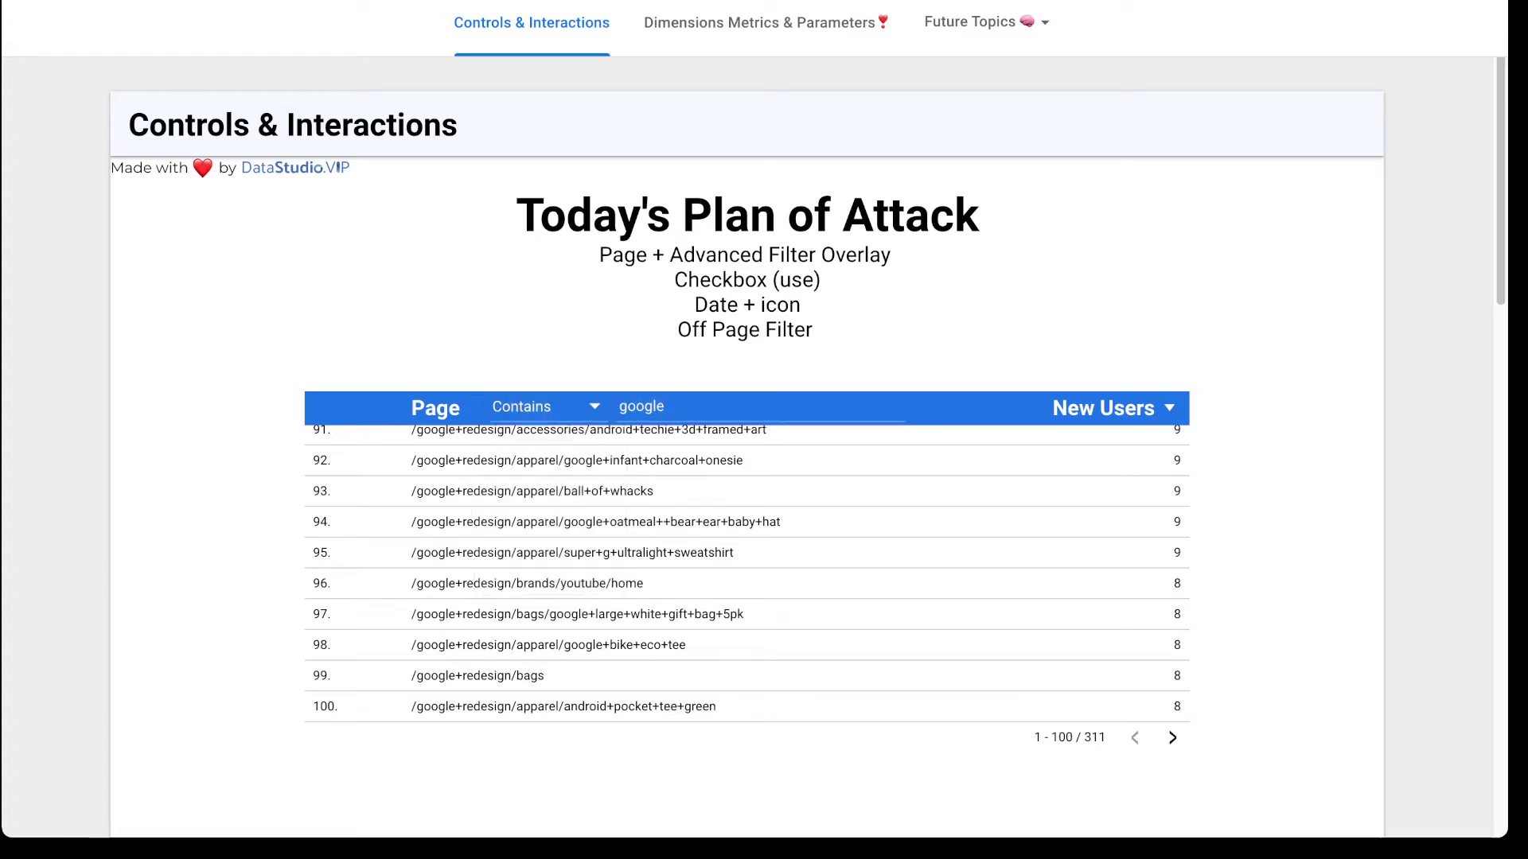
scroll(746, 509, "down", 4)
scroll(746, 414, "up", 20)
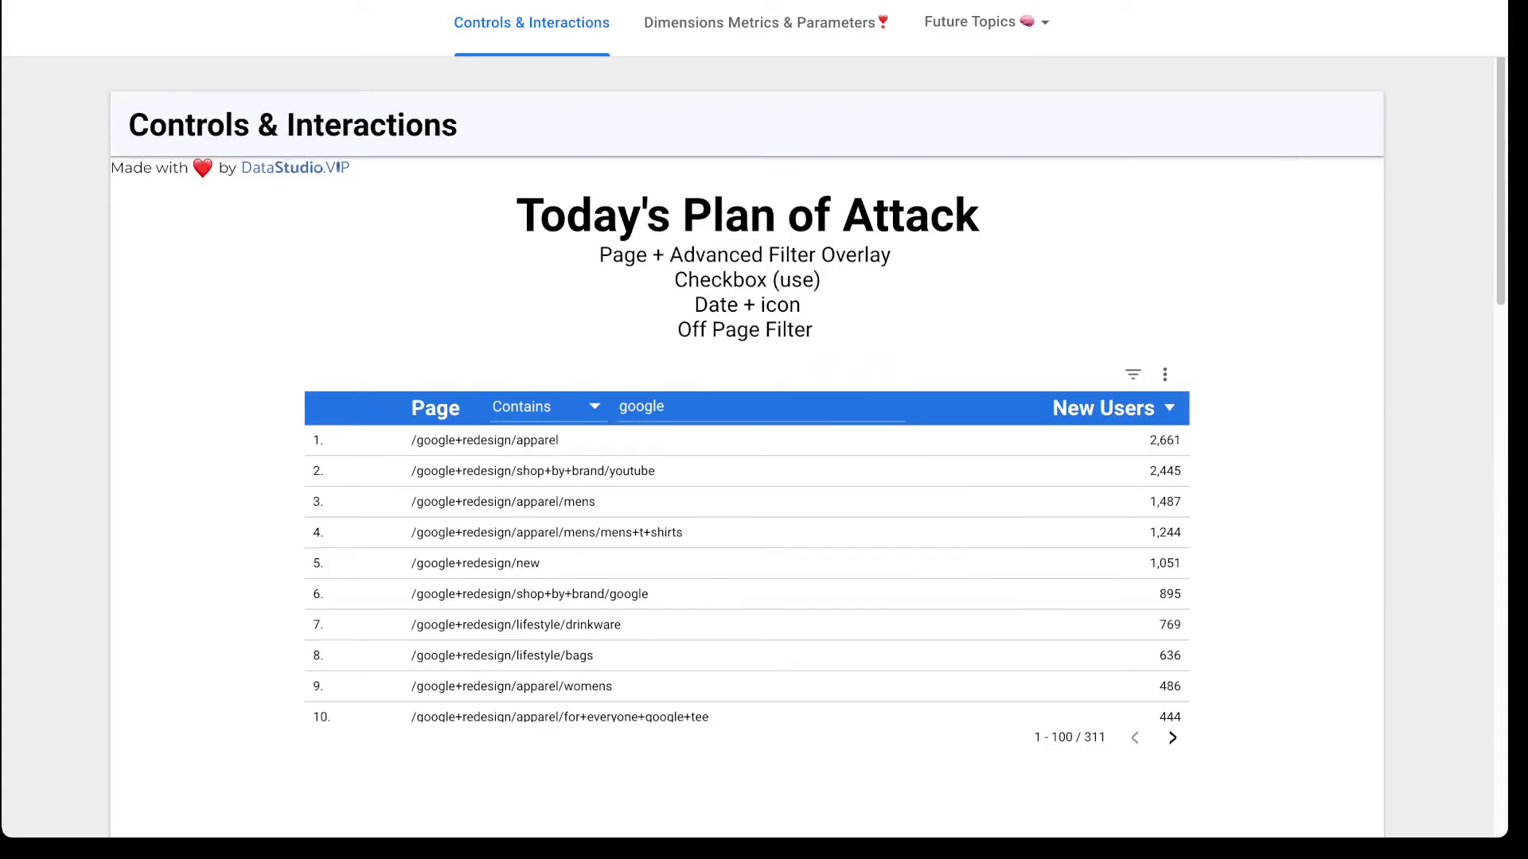
left_click(1266, 21)
scroll(746, 494, "down", 1)
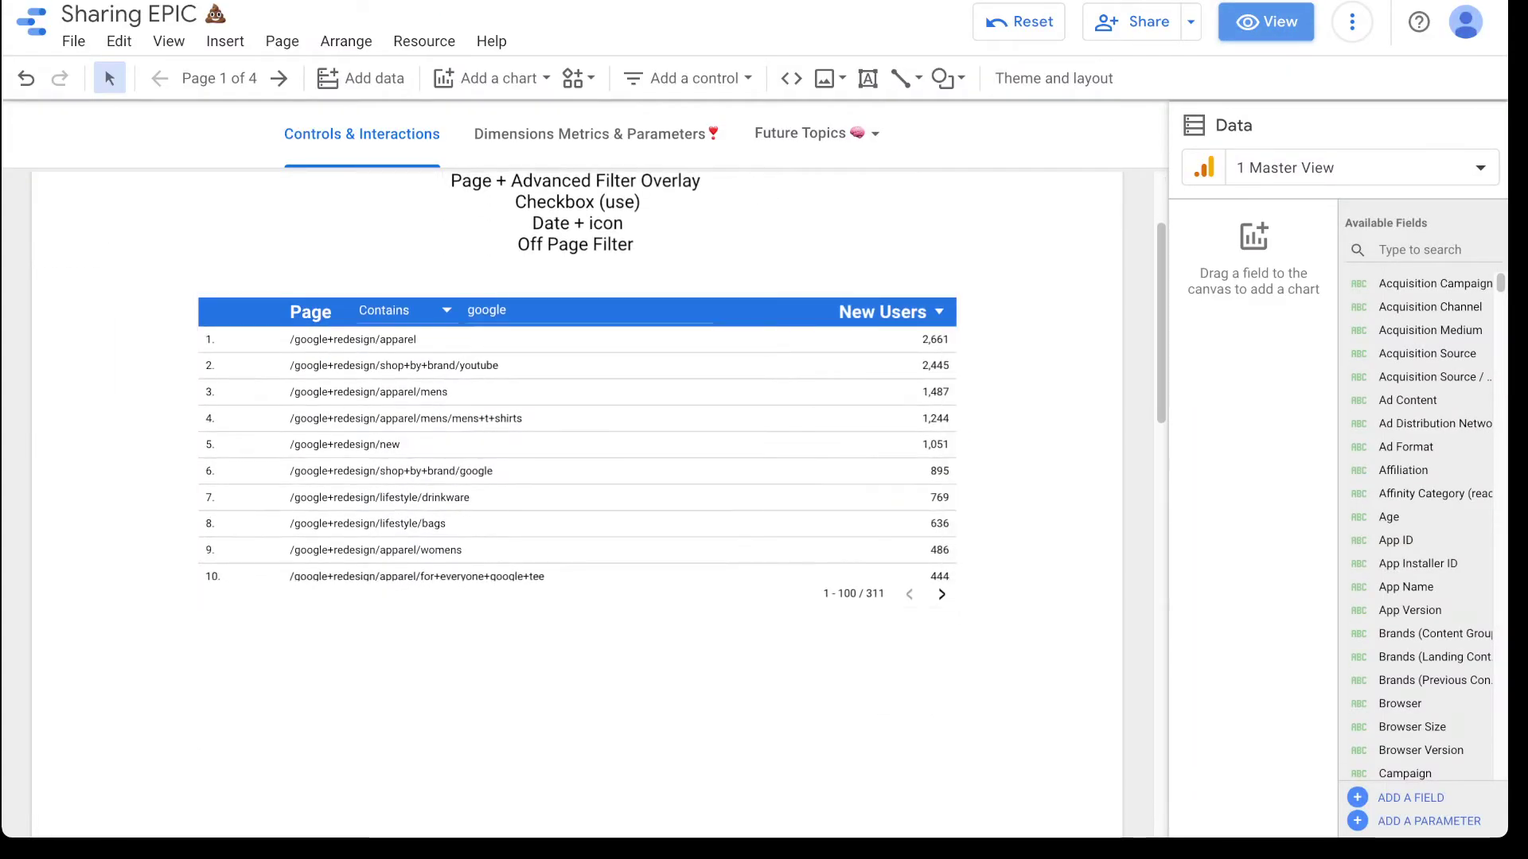
left_click_drag(1102, 414, 799, 459)
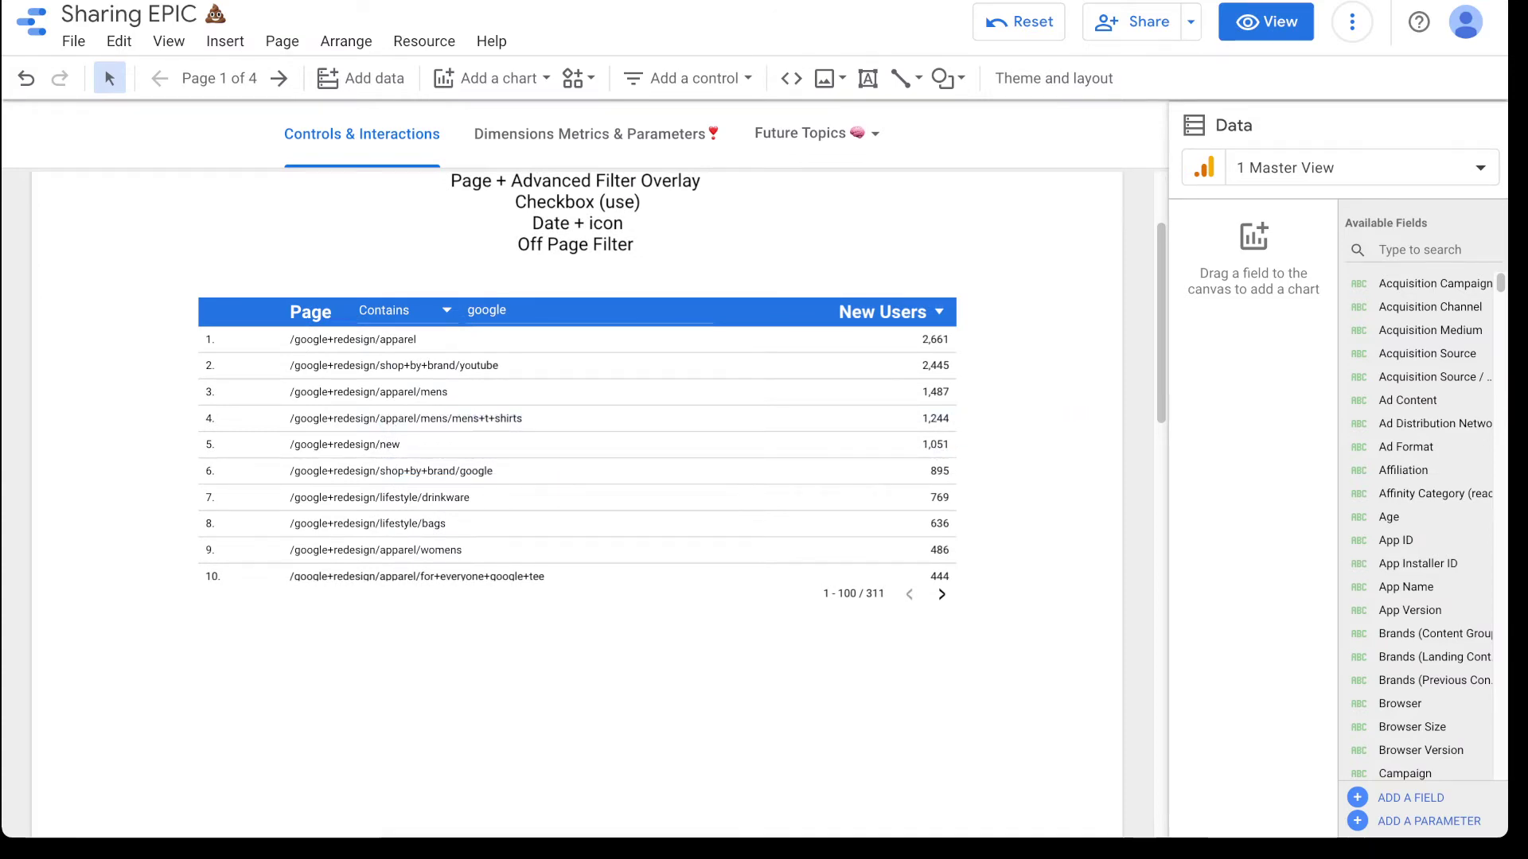
left_click_drag(1044, 434, 990, 366)
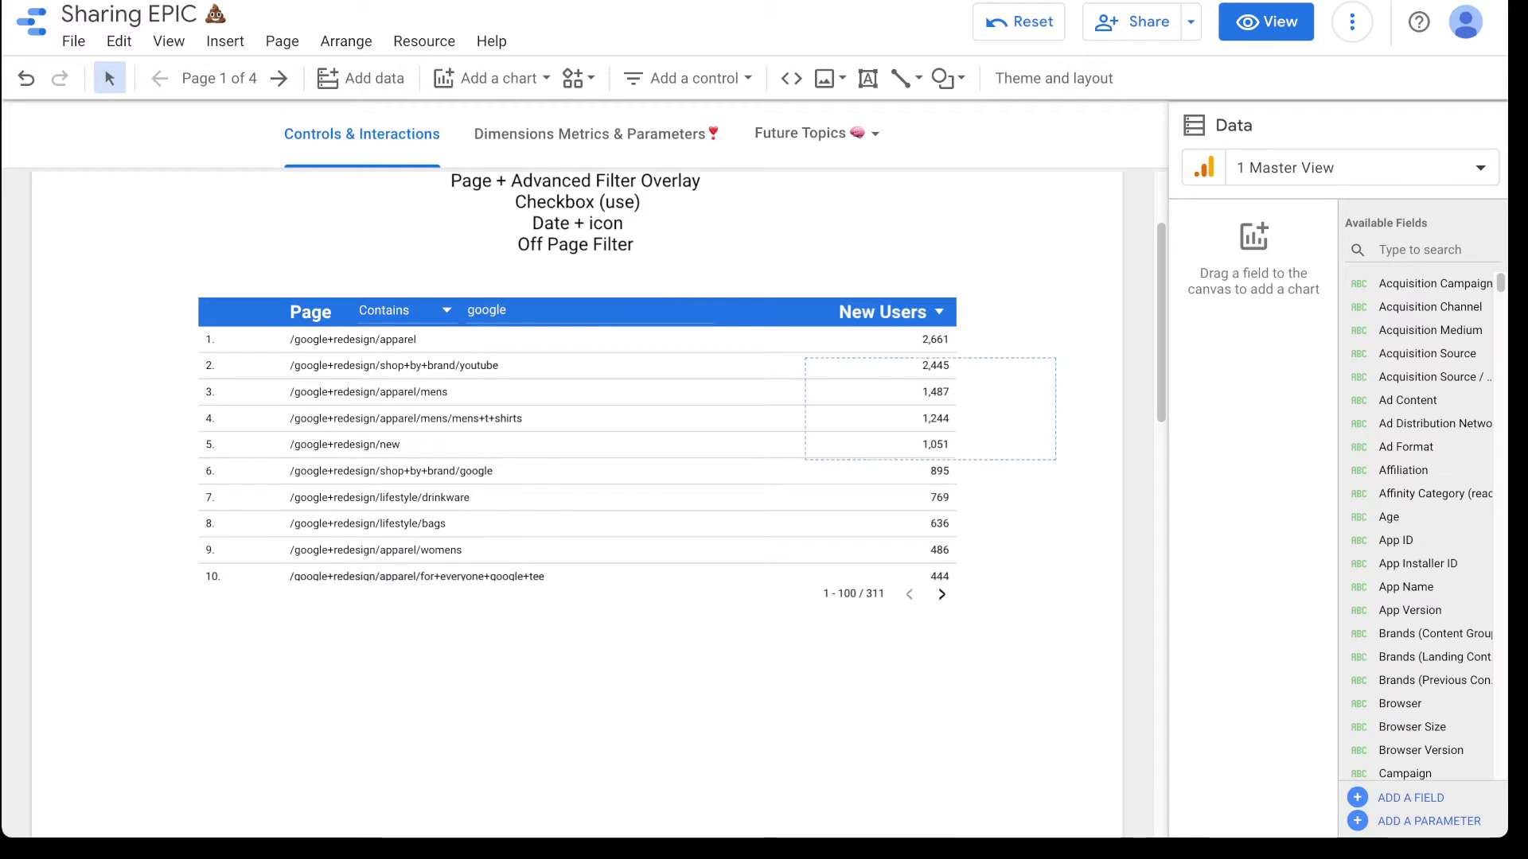
left_click_drag(333, 348, 265, 310)
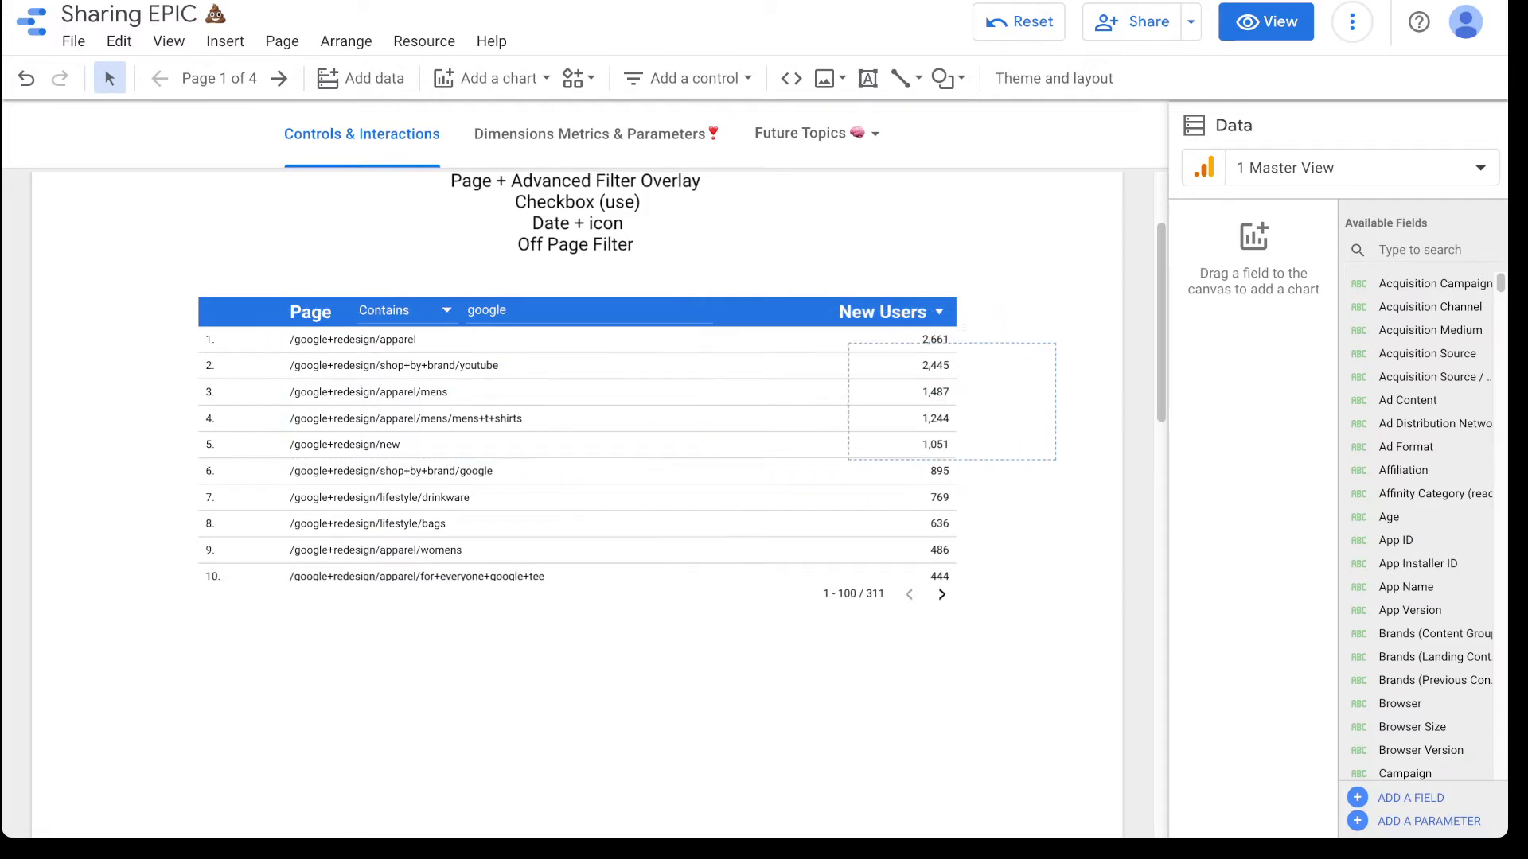
Add a scorecard of New Users above the table's upper-left corner, beside the Today's Plan of Attack text.
scroll(577, 429, "up", 1)
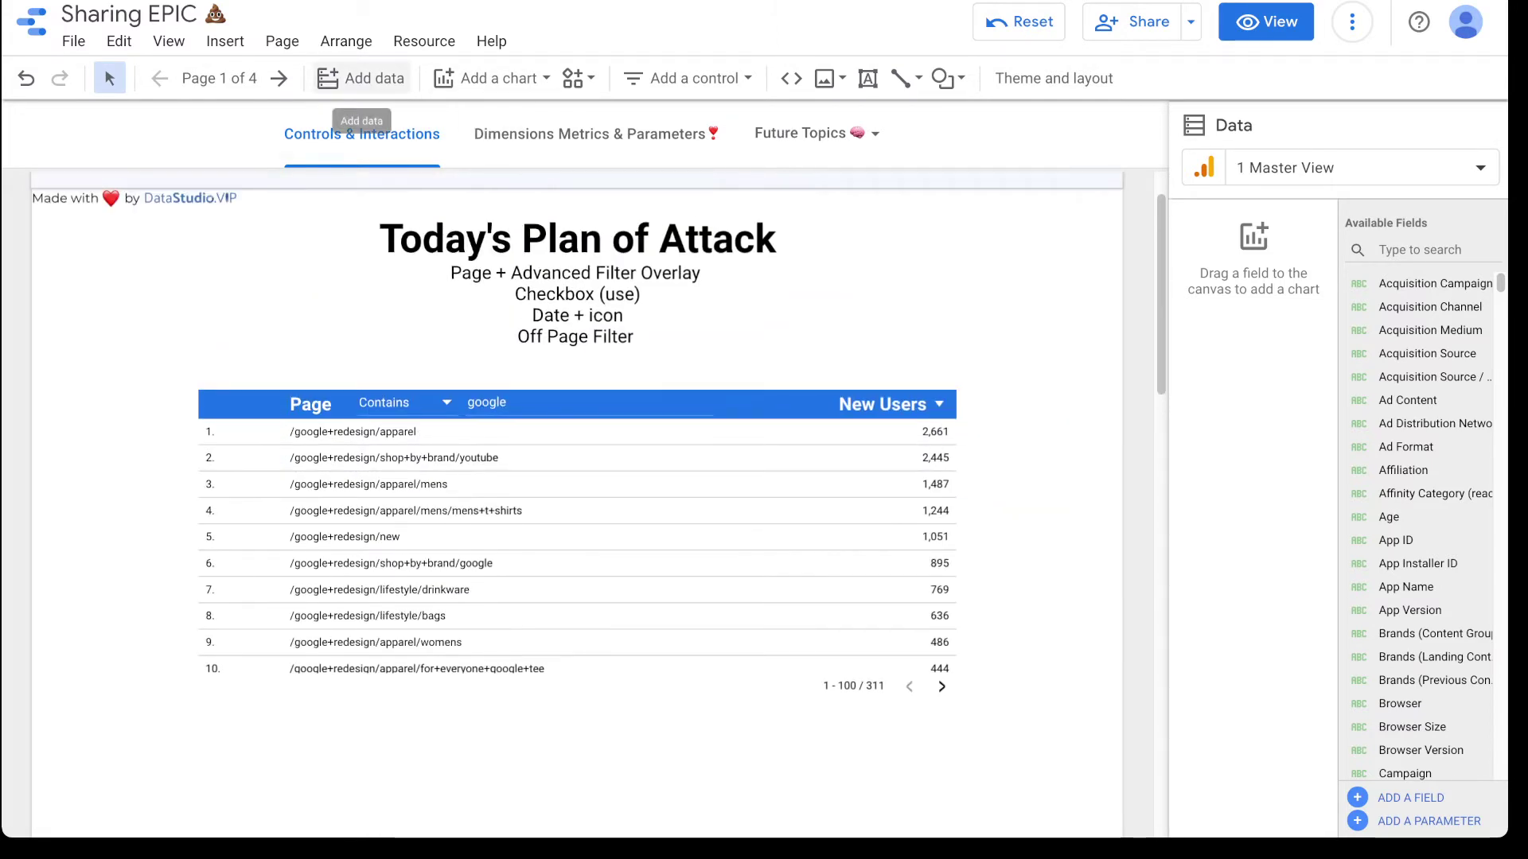
left_click(487, 78)
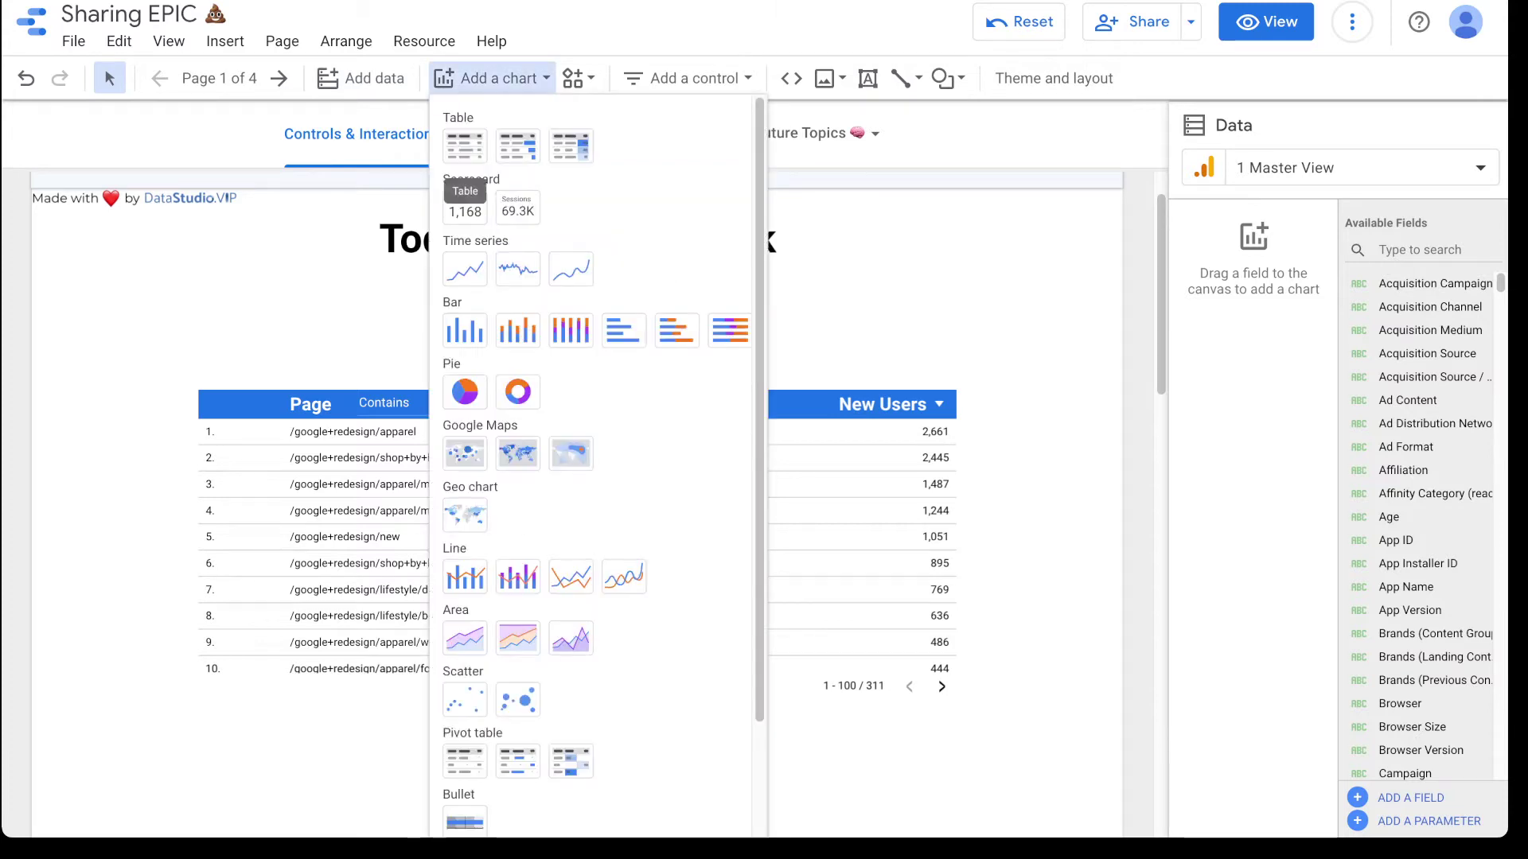
left_click(465, 209)
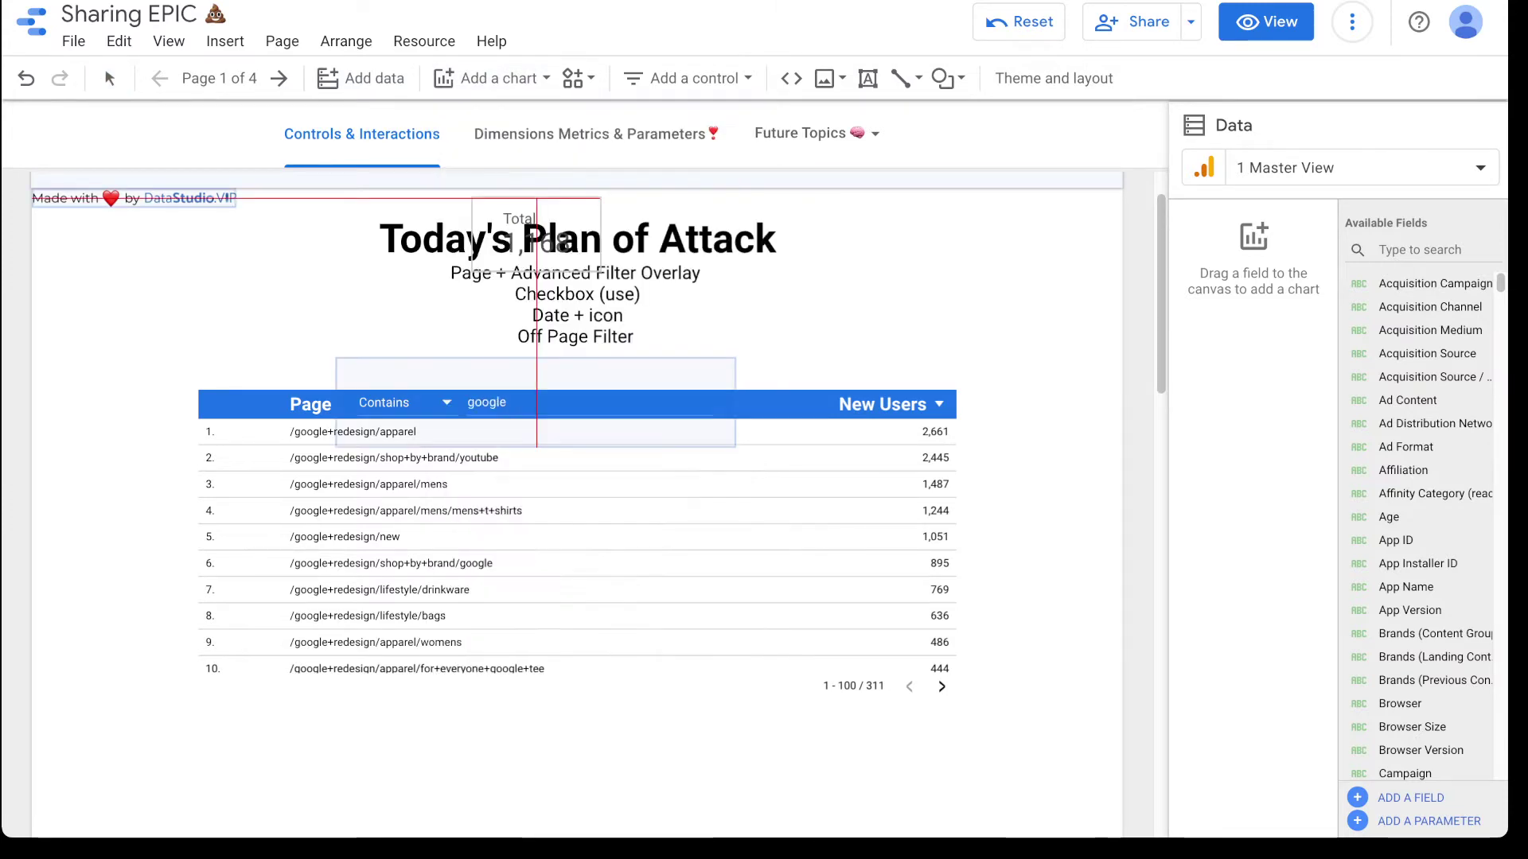
left_click(125, 321)
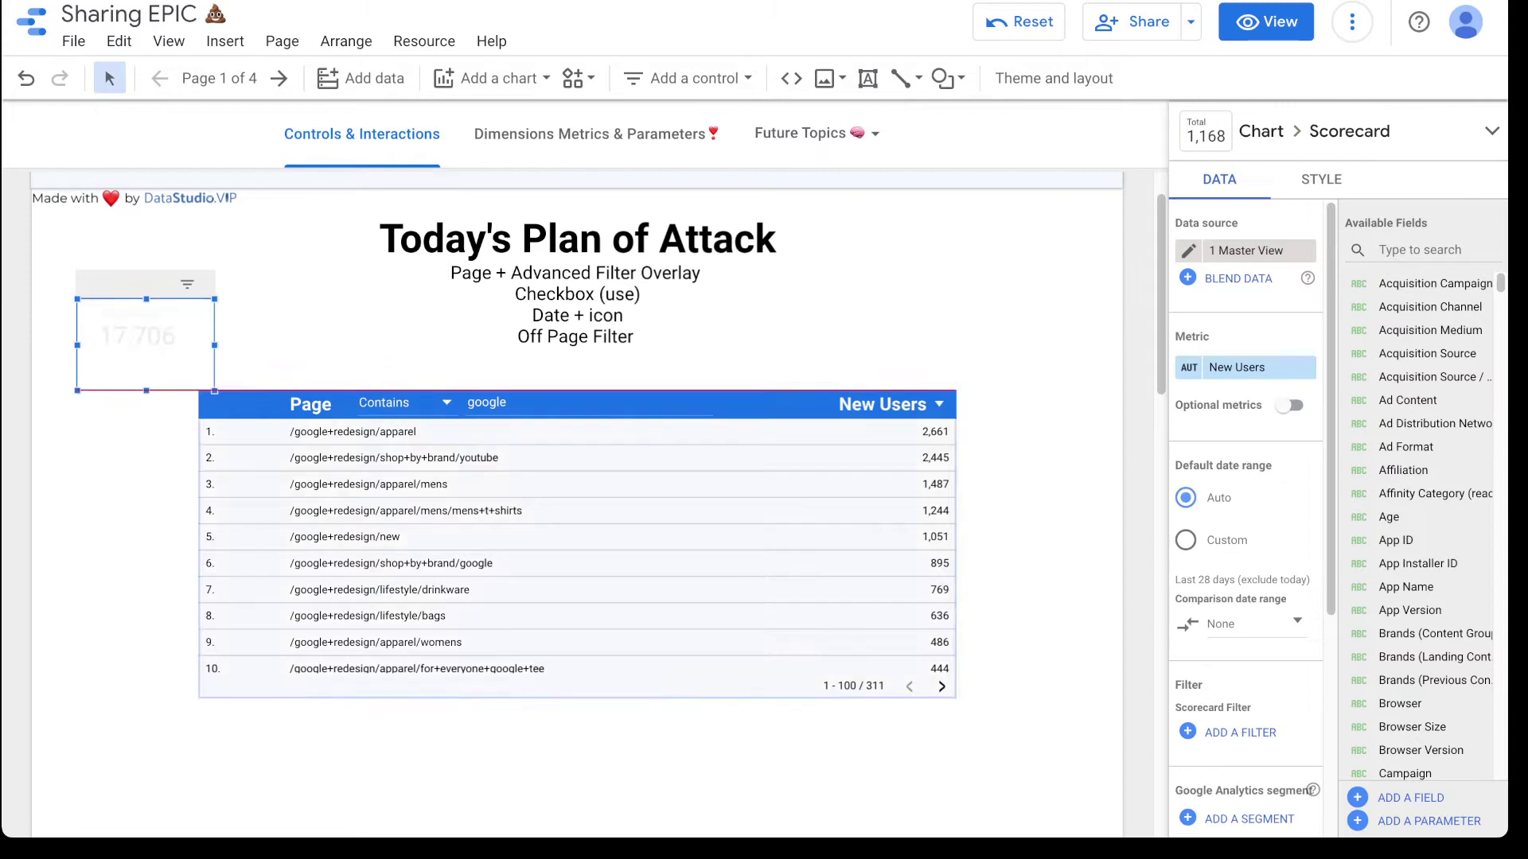
Switch to the viewer version and filter by pages containing shop to test the effect on the New Users scorecard.
left_click(1265, 21)
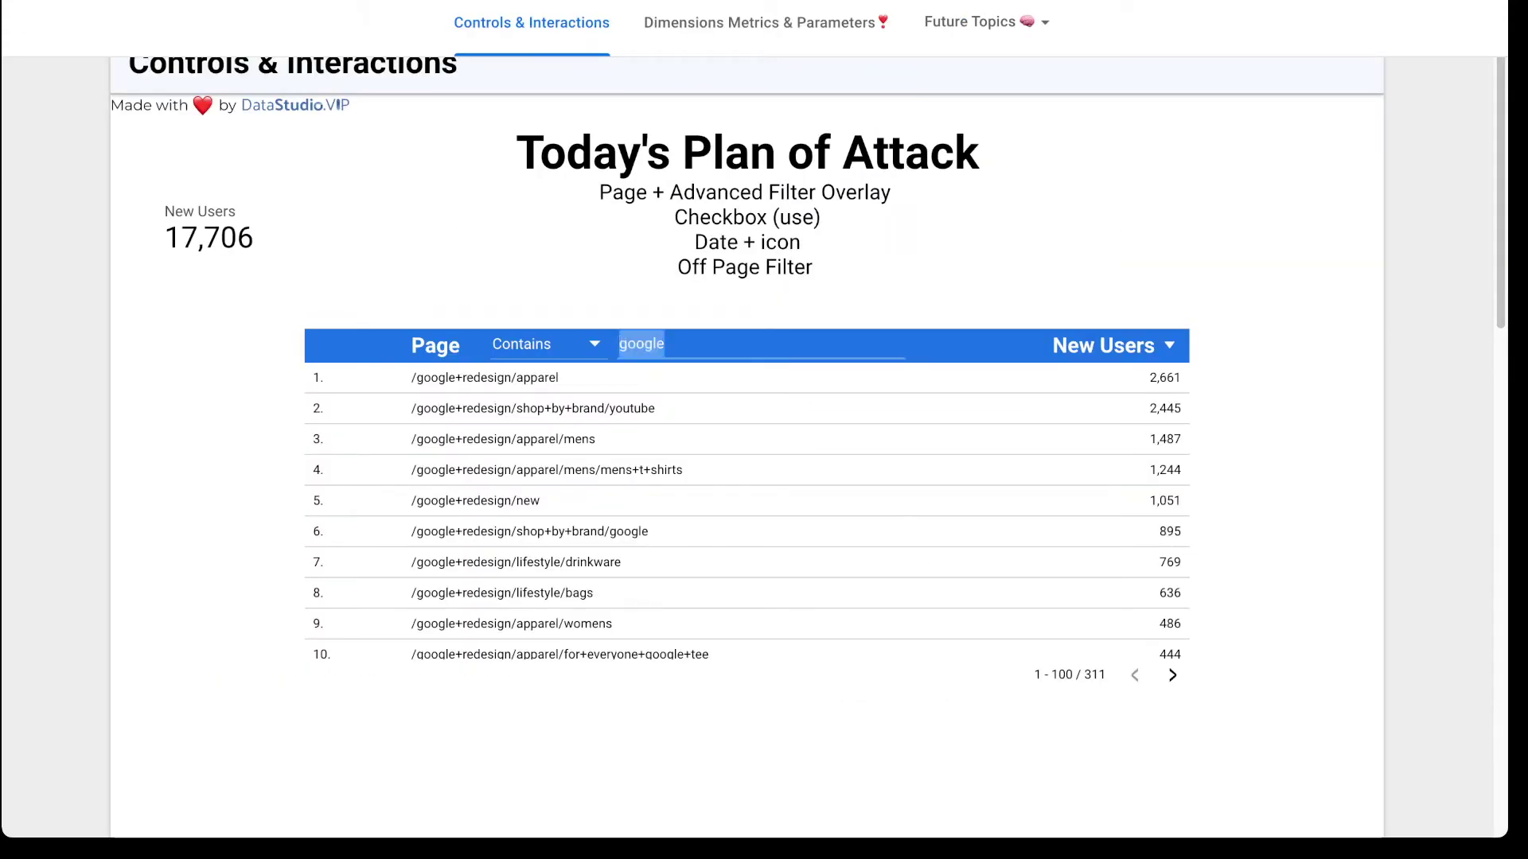
type("shop")
key("Return")
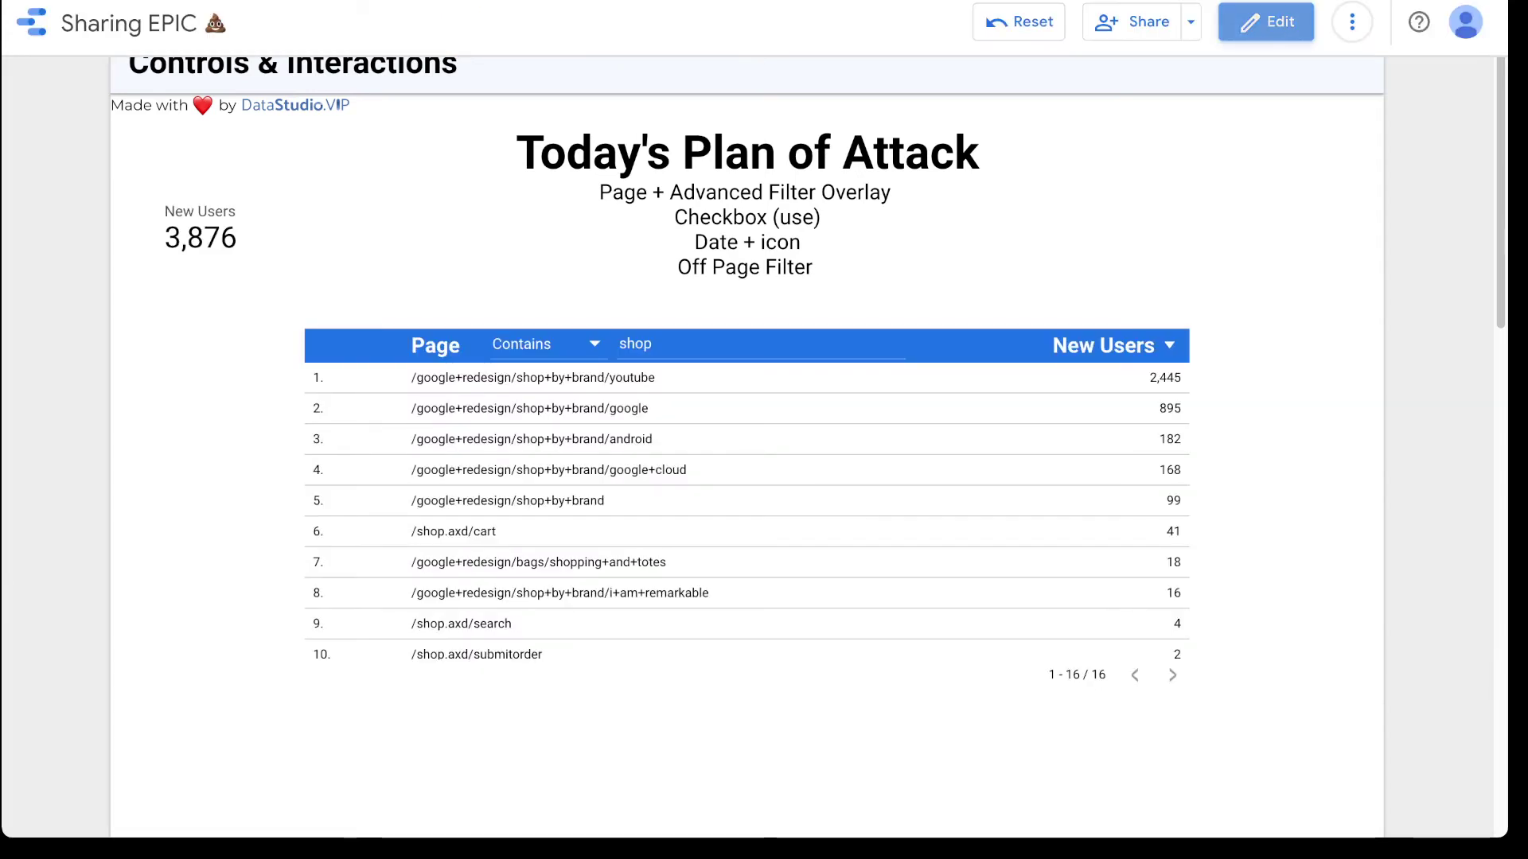
Return to editing and group the Page table with its overlaid advanced filter so the filter affects only that table.
left_click(1265, 22)
left_click_drag(1047, 510, 668, 405)
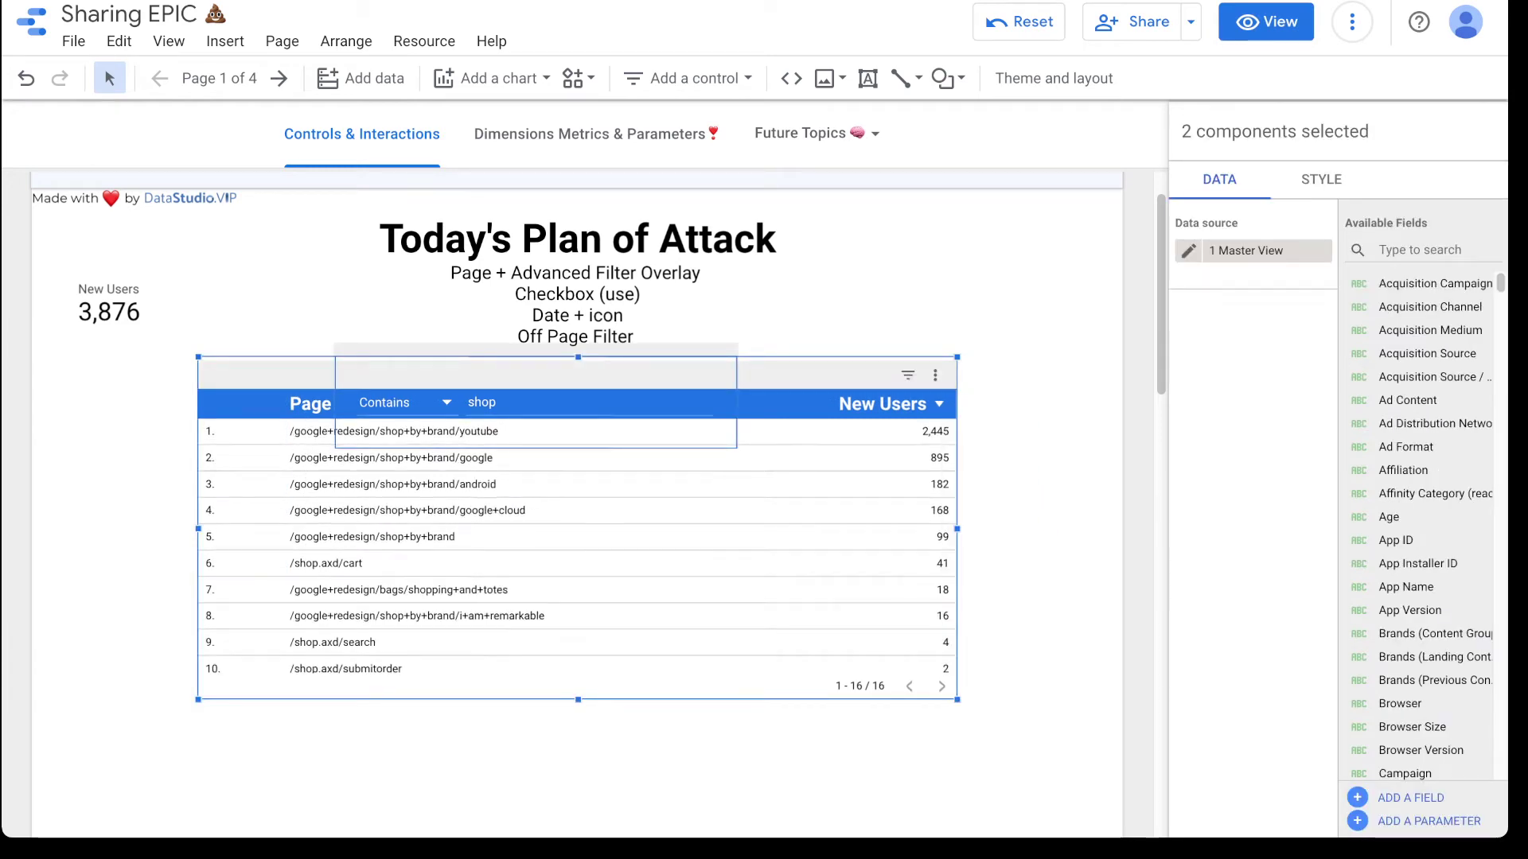
right_click(557, 102)
left_click(593, 433)
Reload the viewer version, test the grouped filter with pages containing home, and return to editing.
left_click(1265, 22)
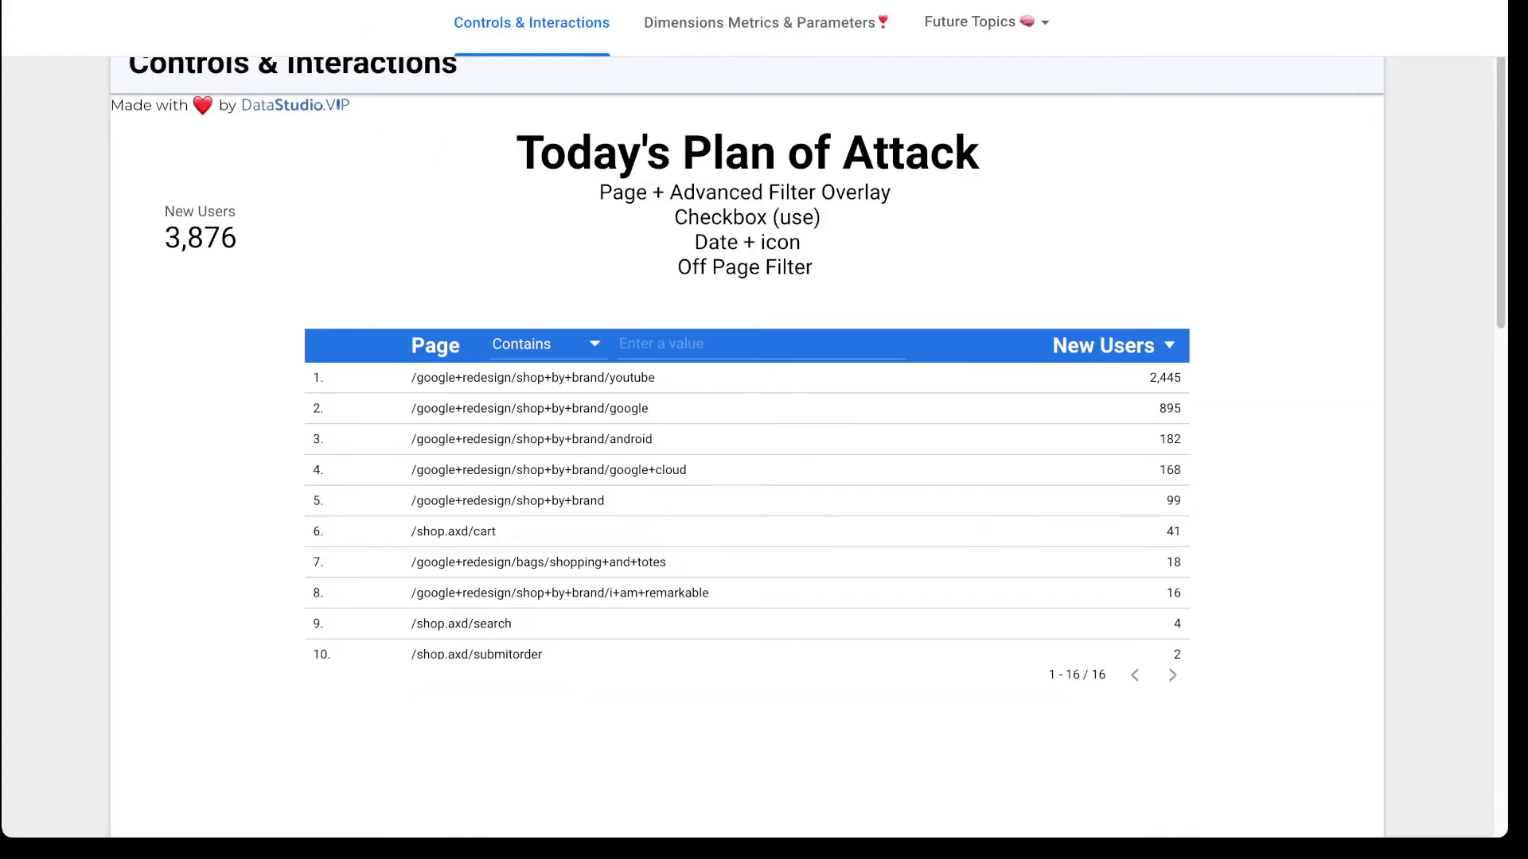
key("super+r")
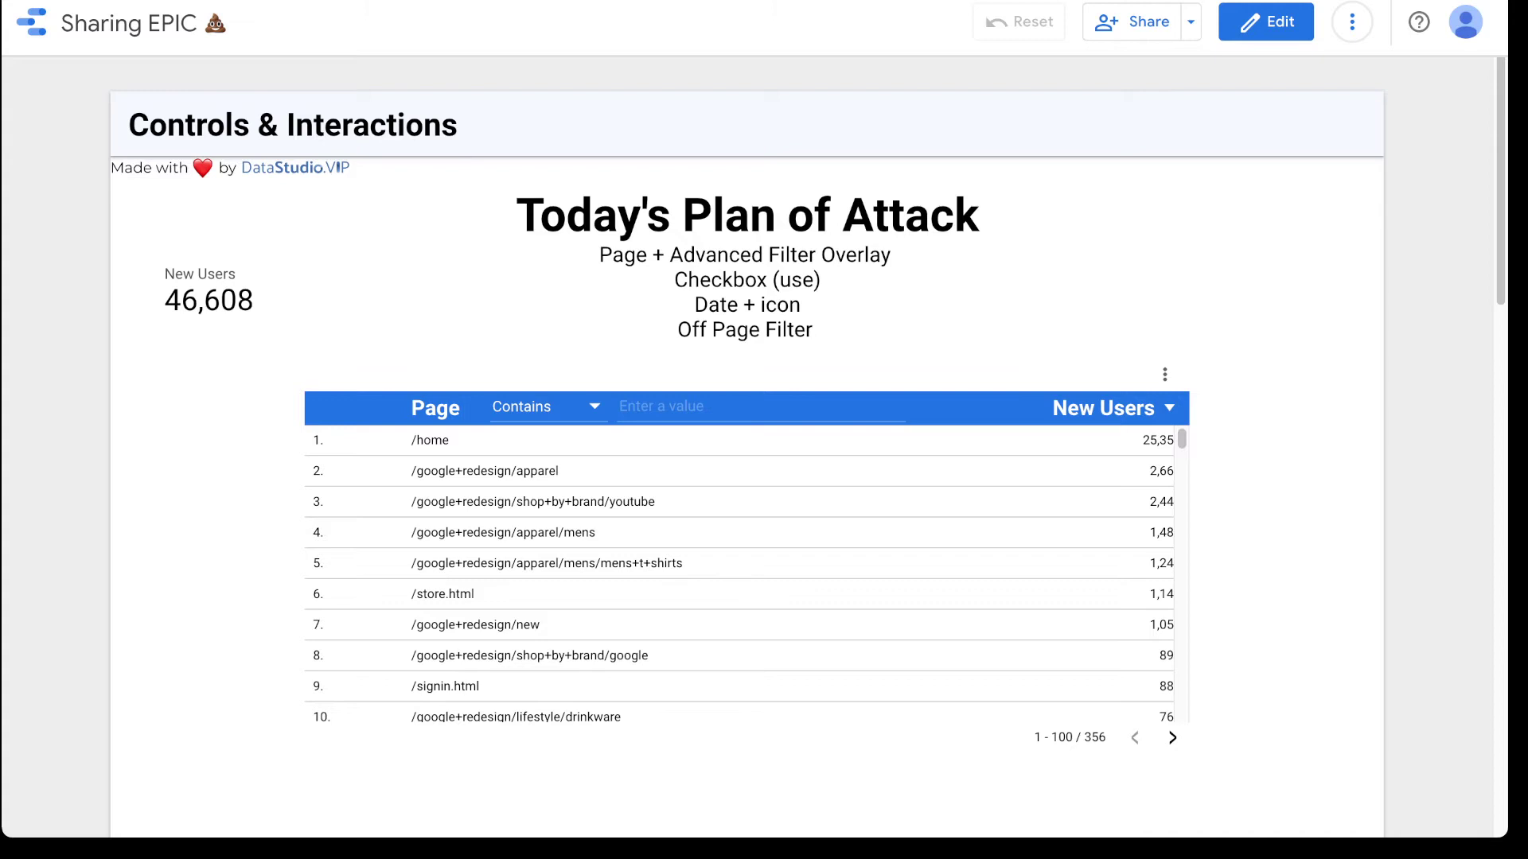
type("home")
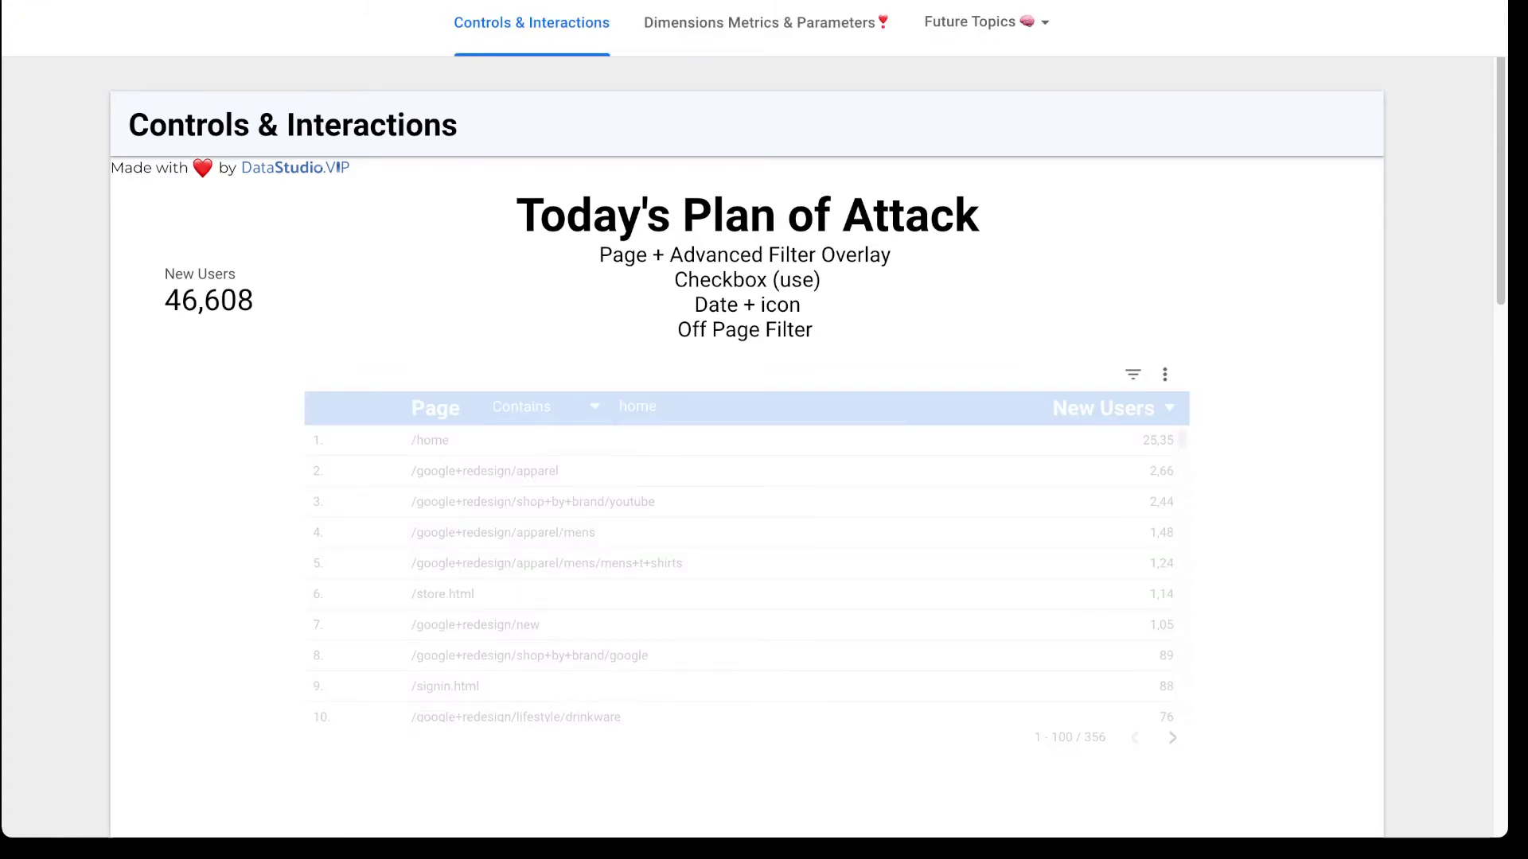
scroll(746, 573, "up", 2)
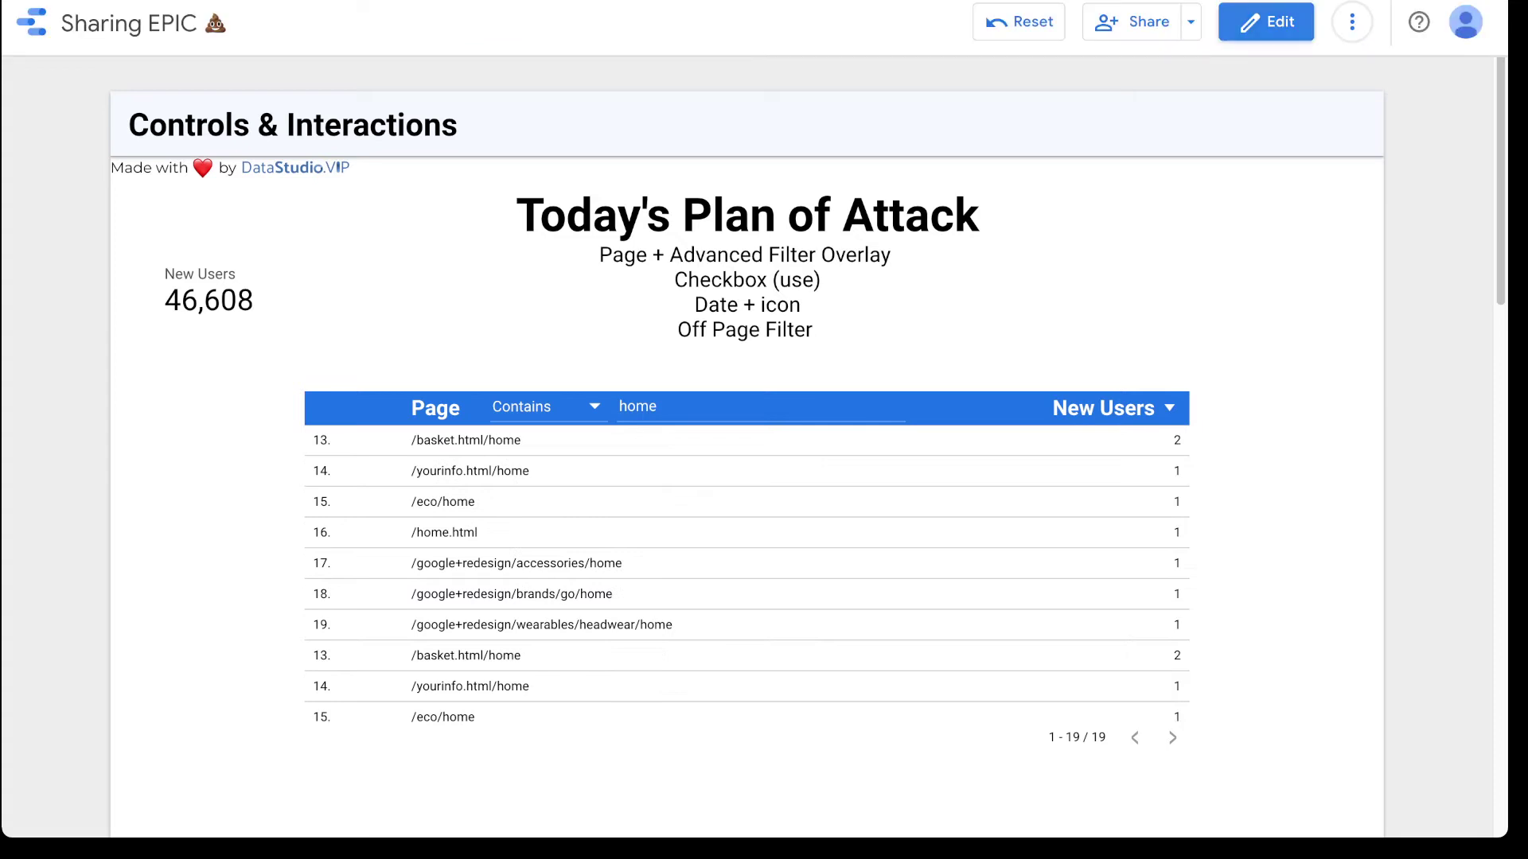
left_click(1266, 21)
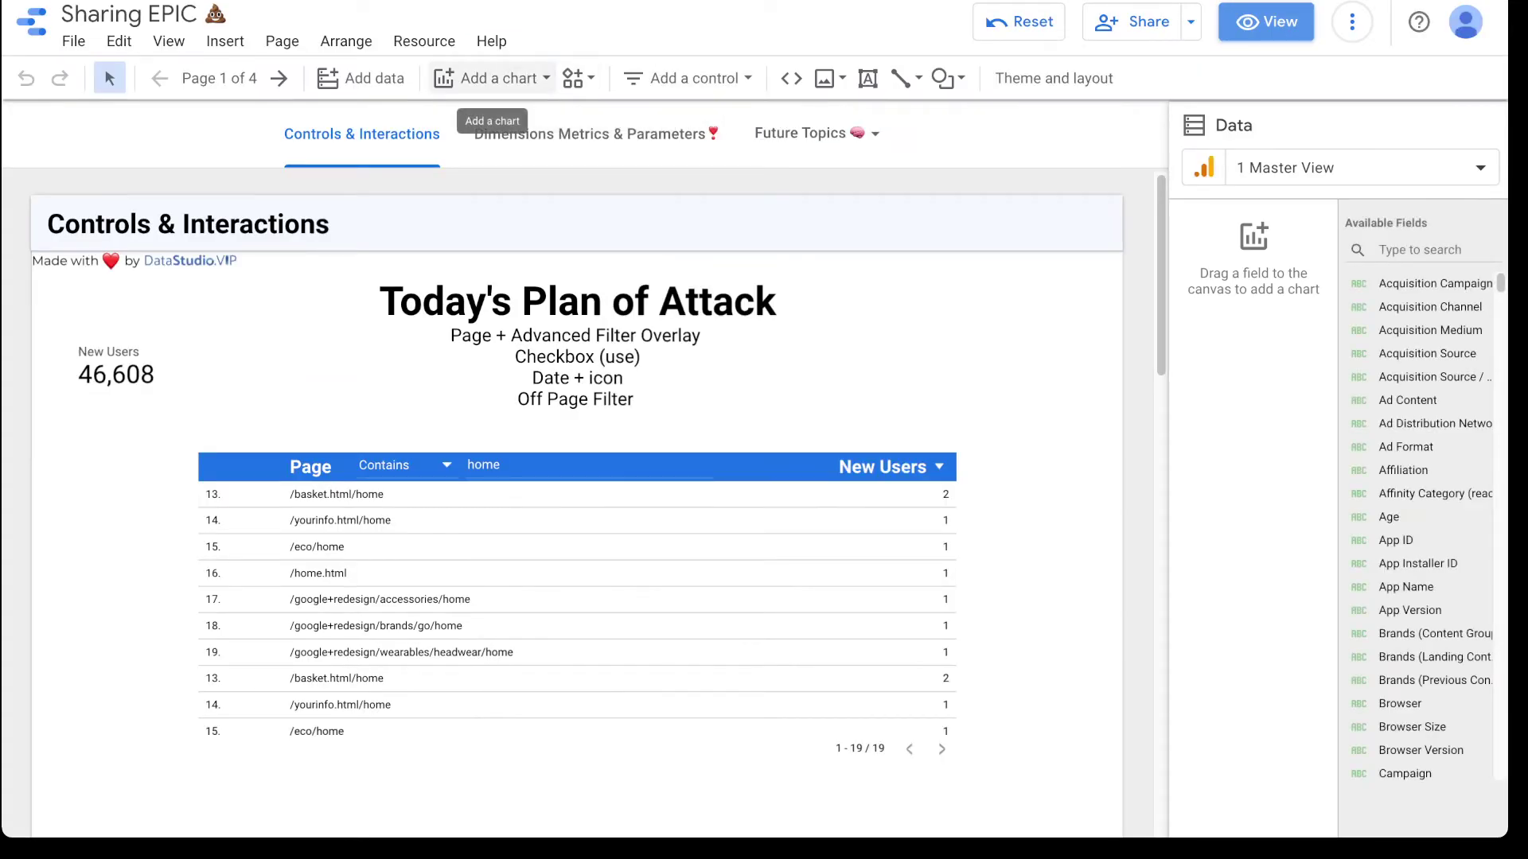
Add a fixed-size list control beside the Today's Plan of Attack text, above the table's New Users column.
left_click(489, 78)
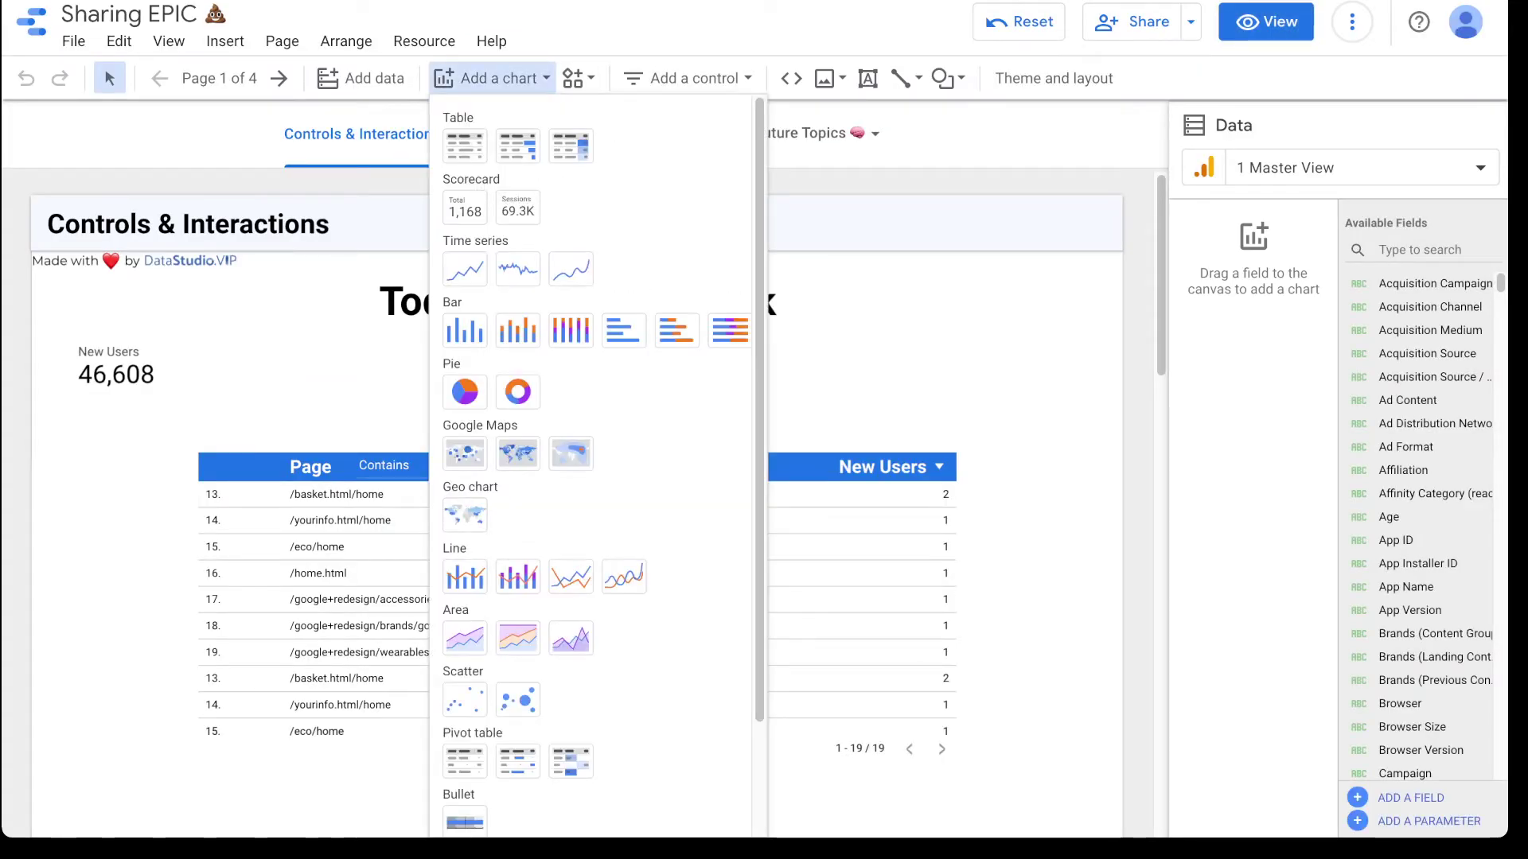
key("Escape")
left_click(687, 78)
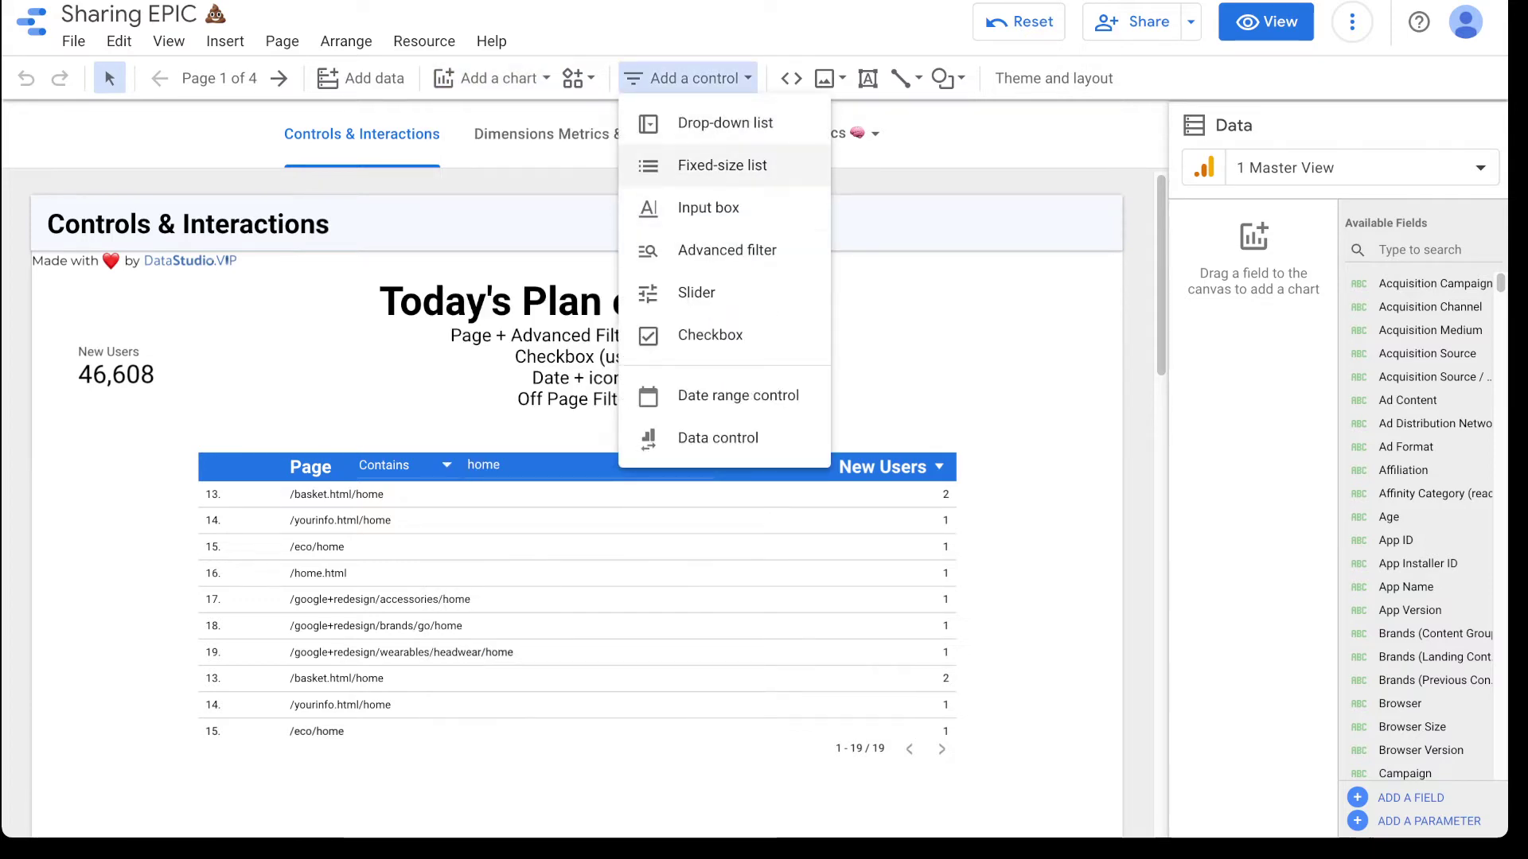
left_click(723, 165)
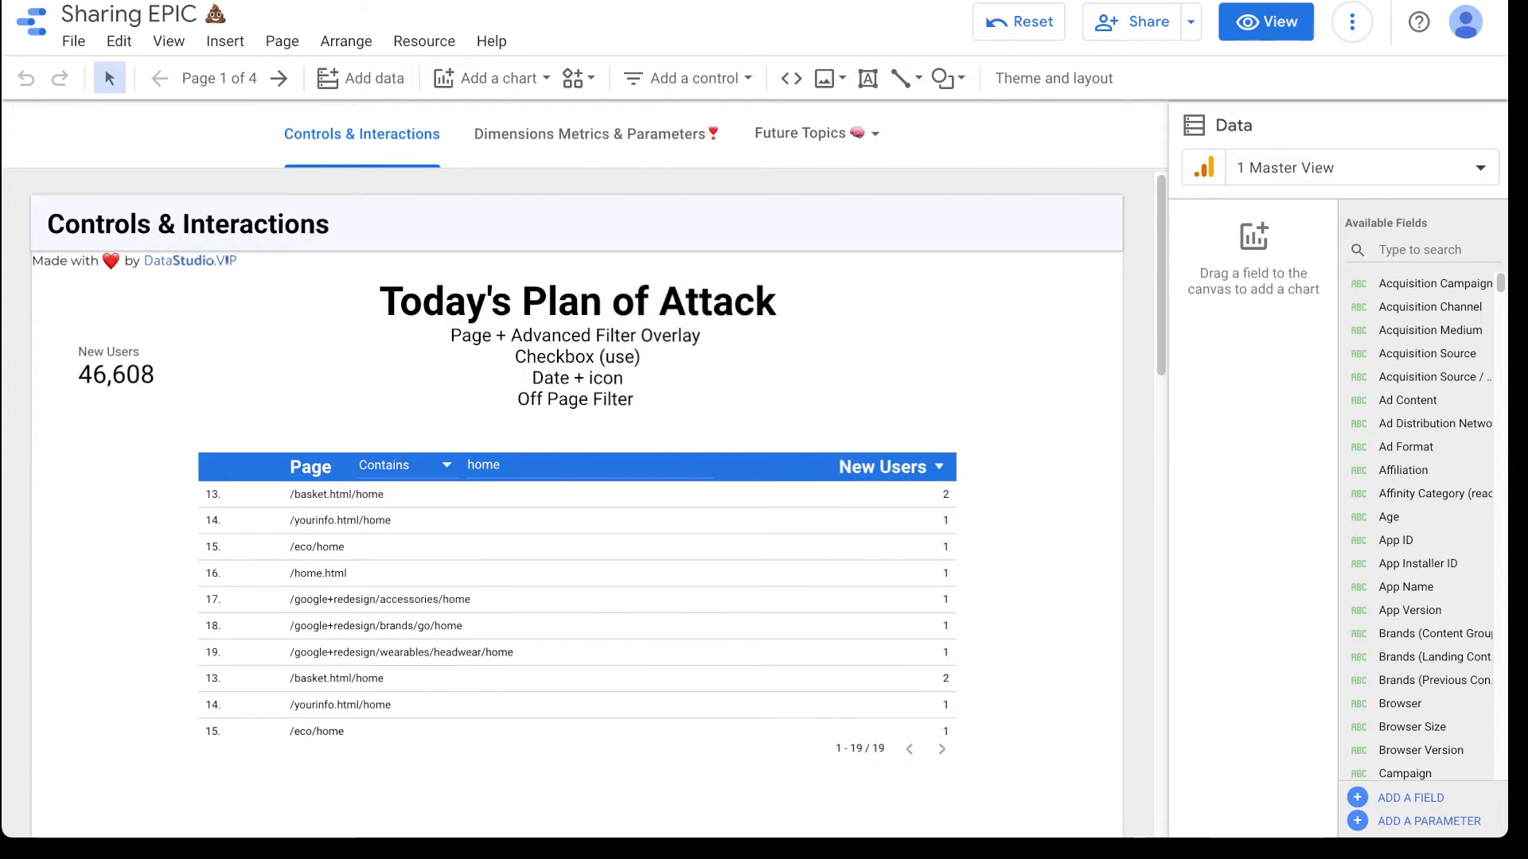
left_click(930, 324)
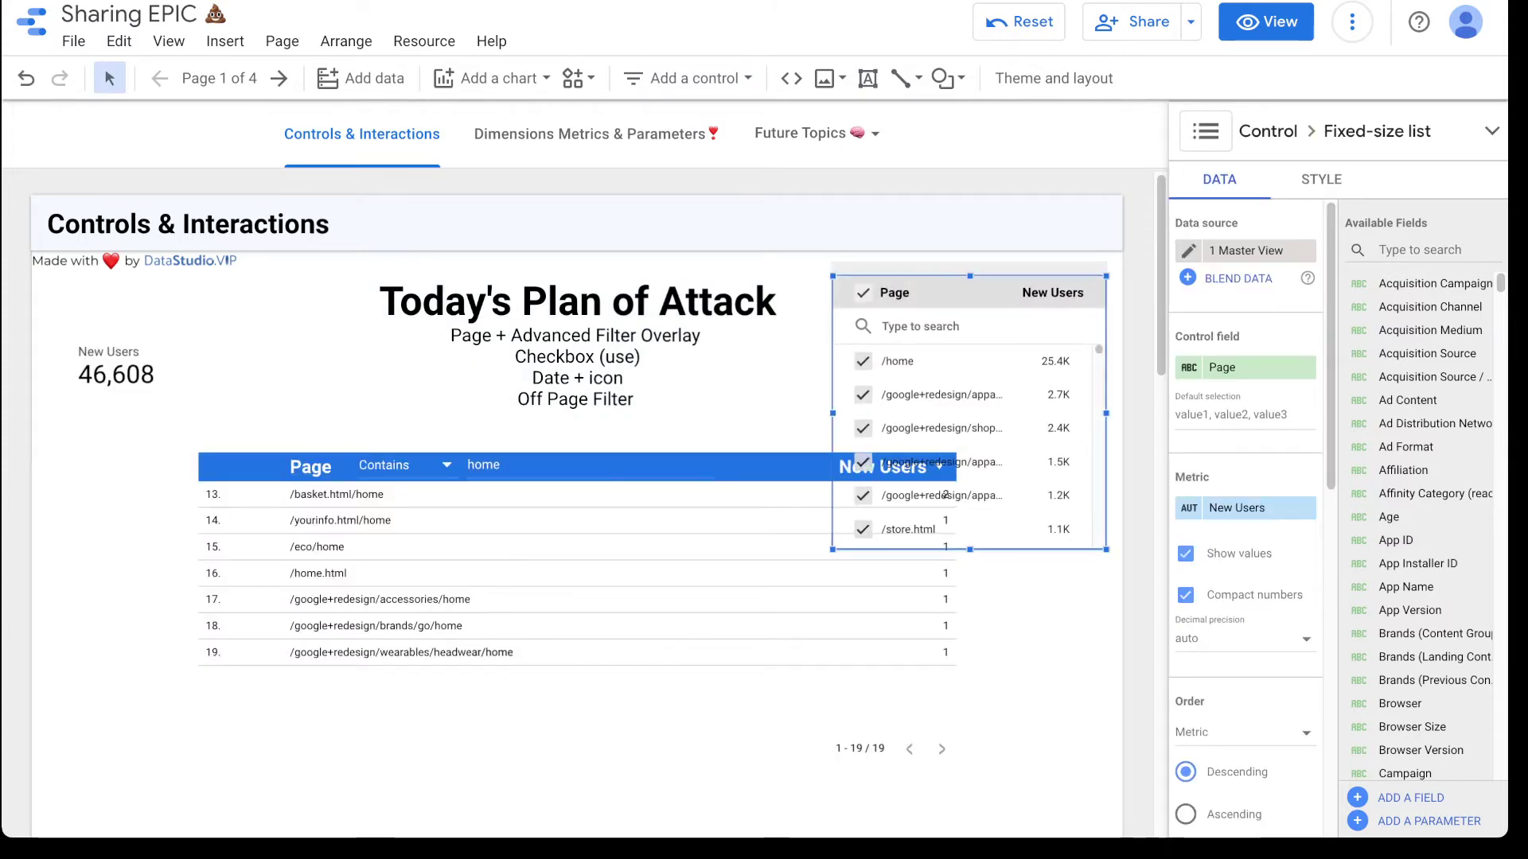
Move and shorten the fixed-size list to fit above the table, and set its control field to Source / Medium.
mouse_move(963, 334)
left_mouse_down()
mouse_move(963, 222)
mouse_move(970, 308)
left_mouse_up()
left_click_drag(976, 524, 976, 441)
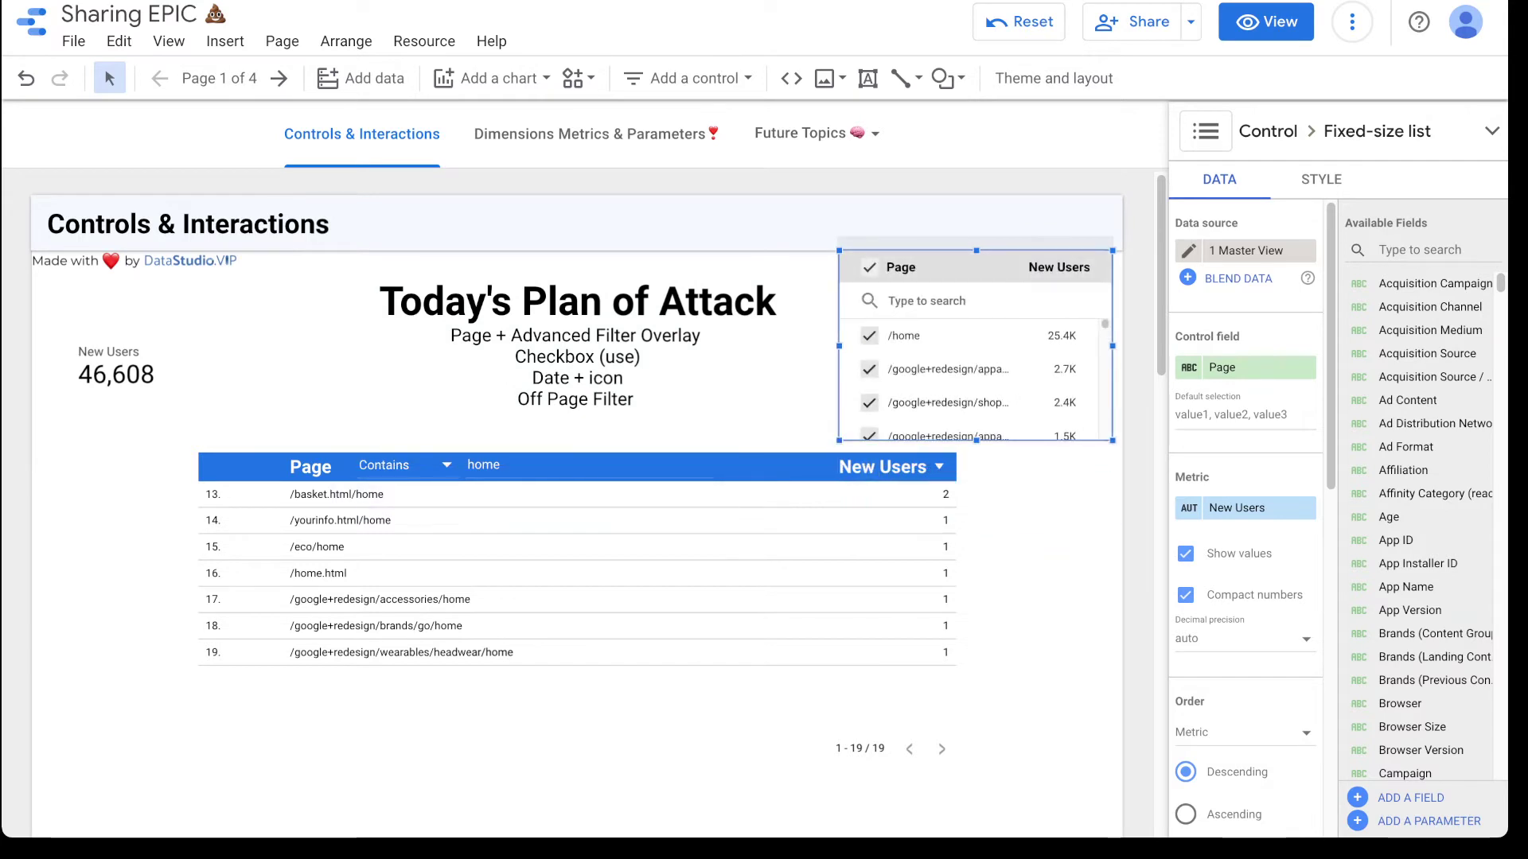
type("source")
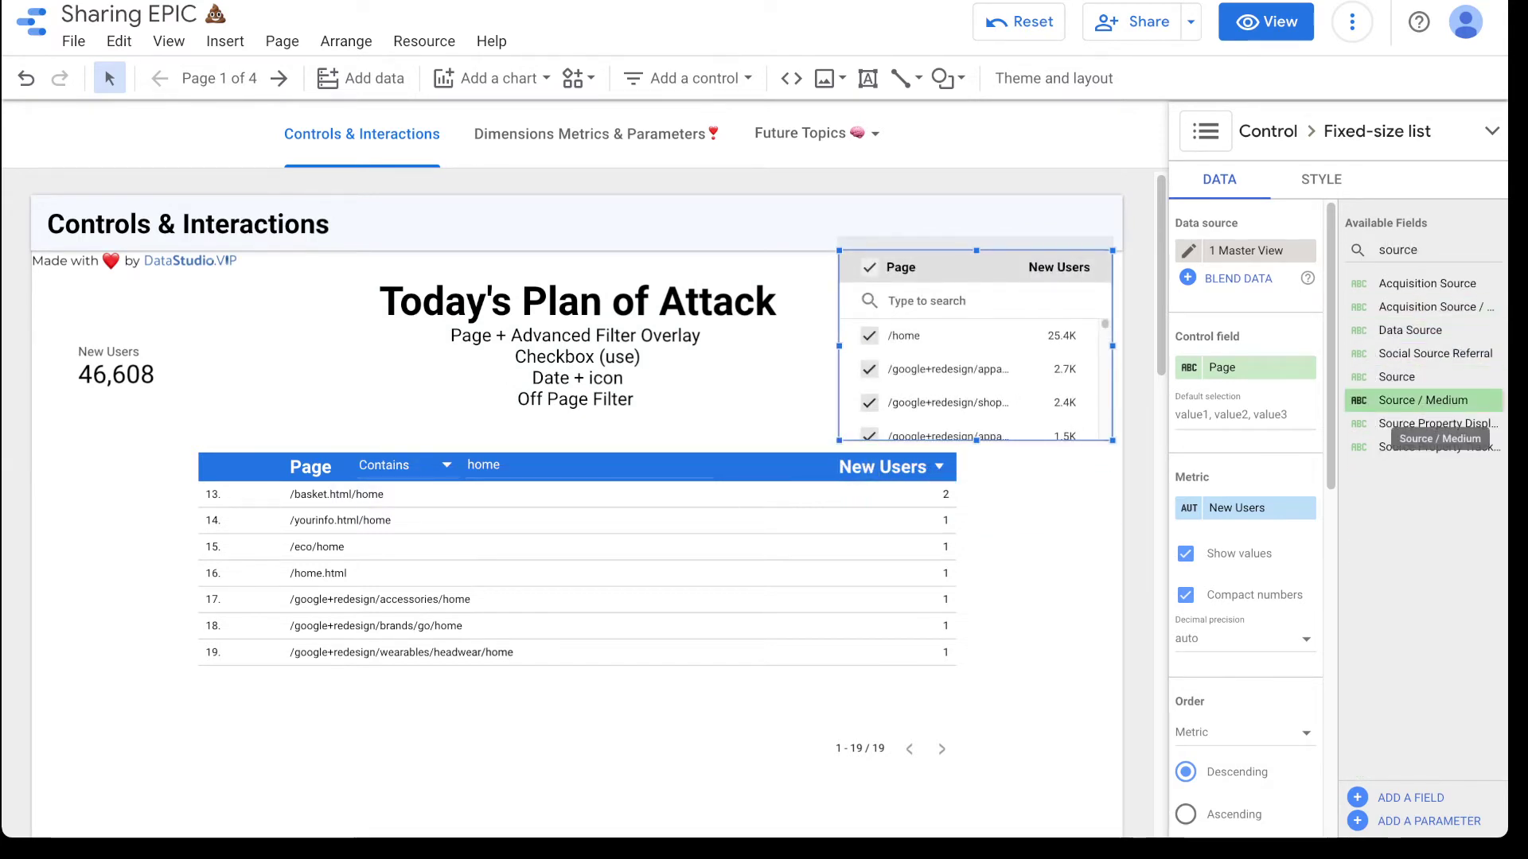
left_click(1420, 400)
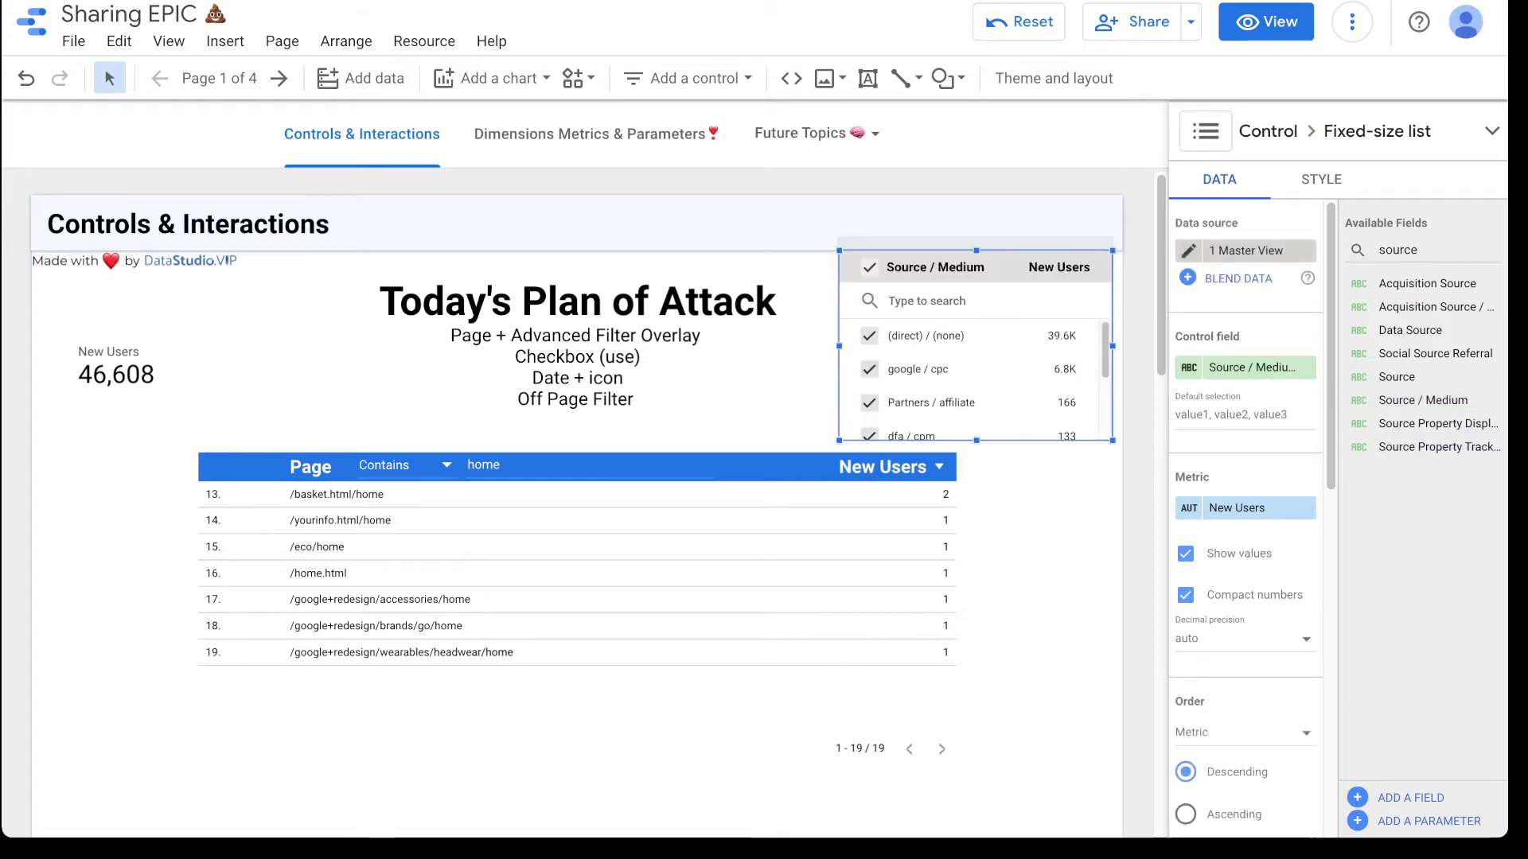
Switch to the viewer version and limit the Source / Medium list to google / cpc only.
left_click(1265, 22)
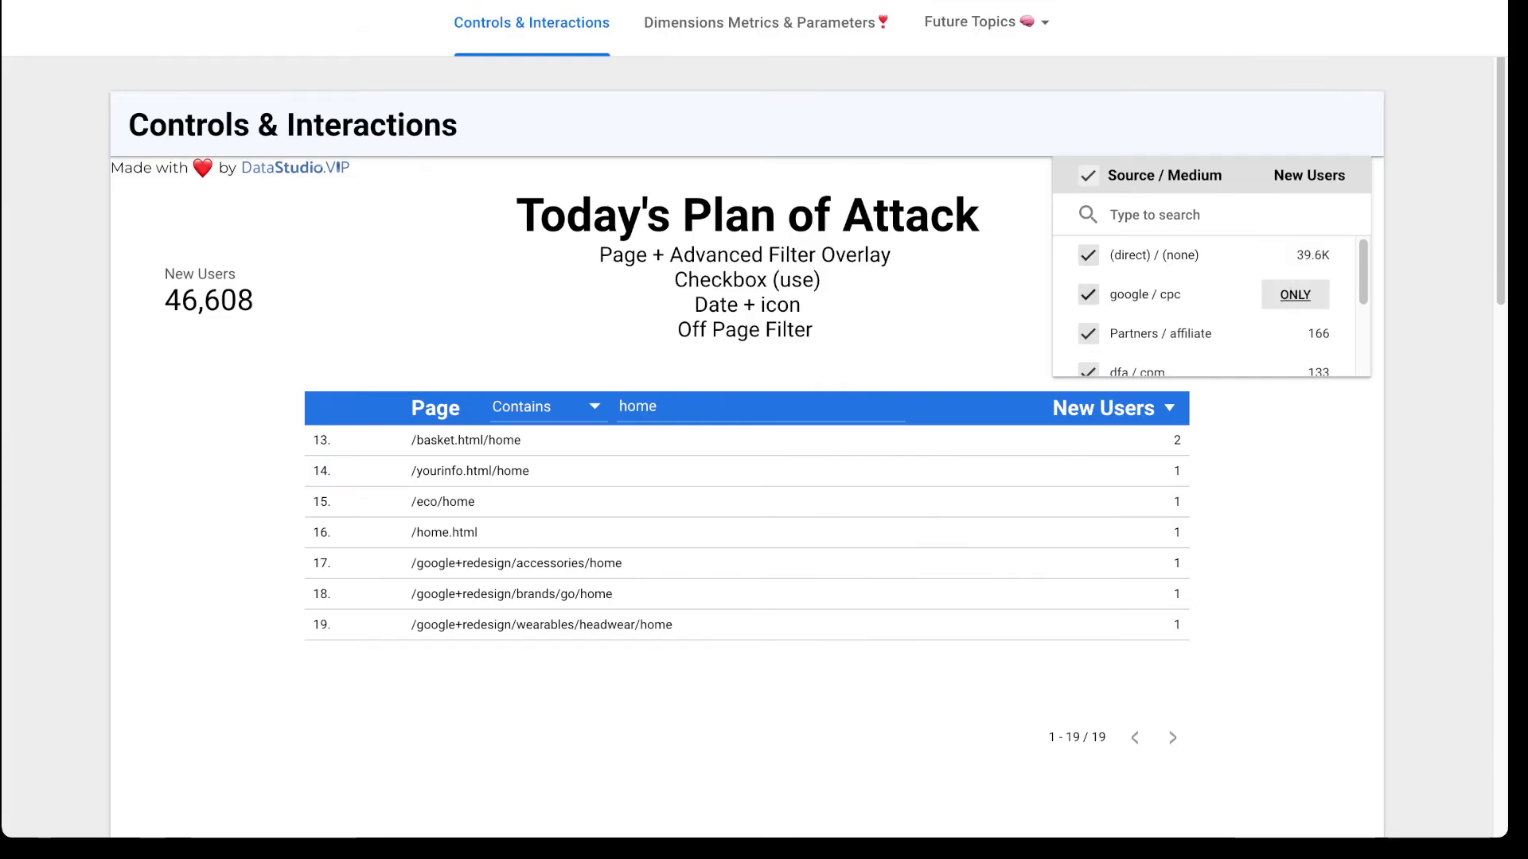
left_click(1295, 295)
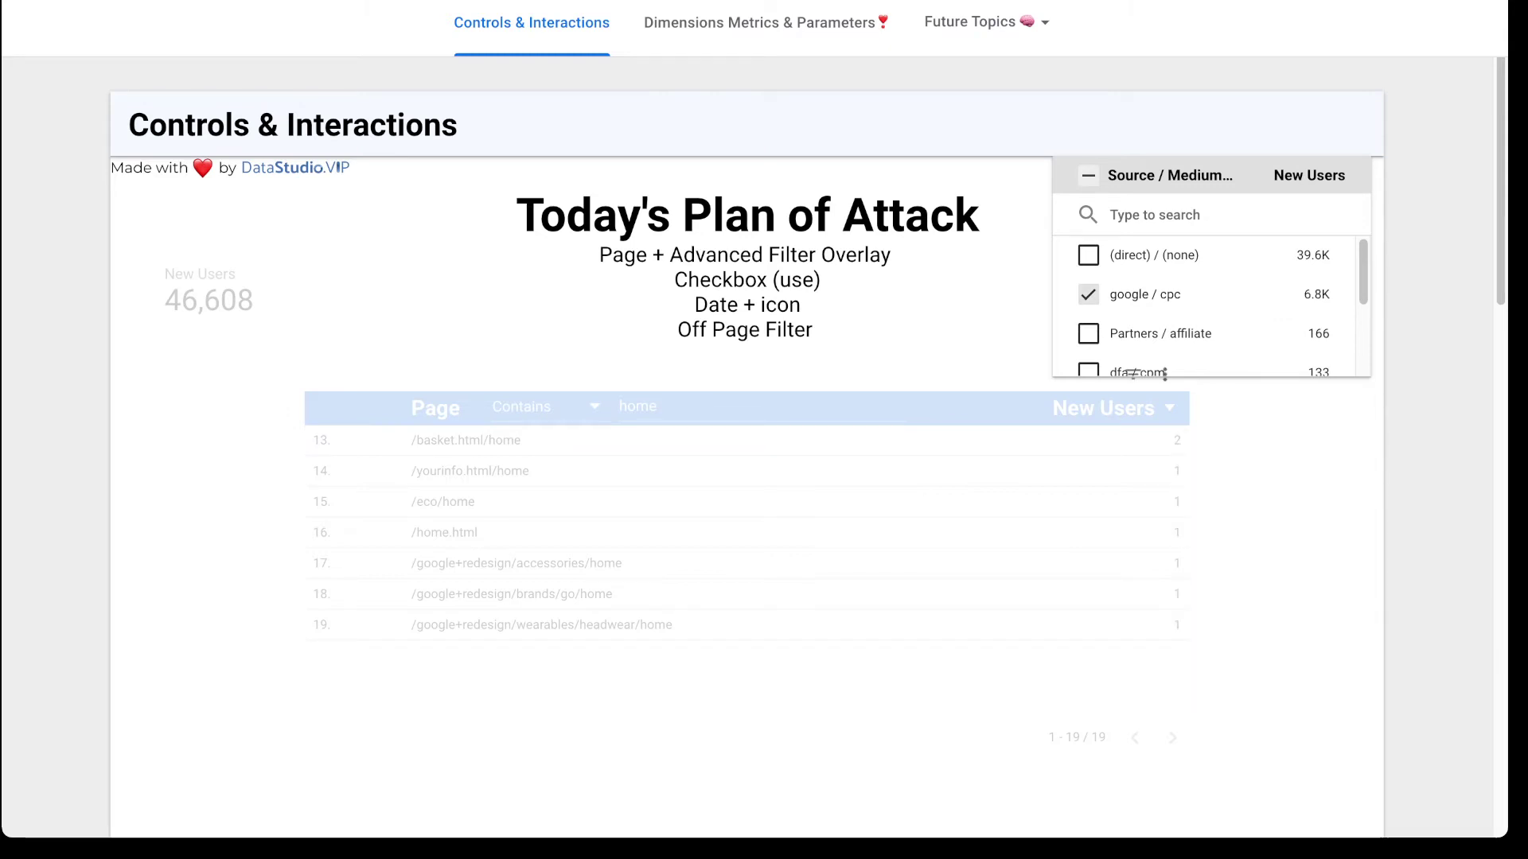
scroll(747, 477, "down", 2)
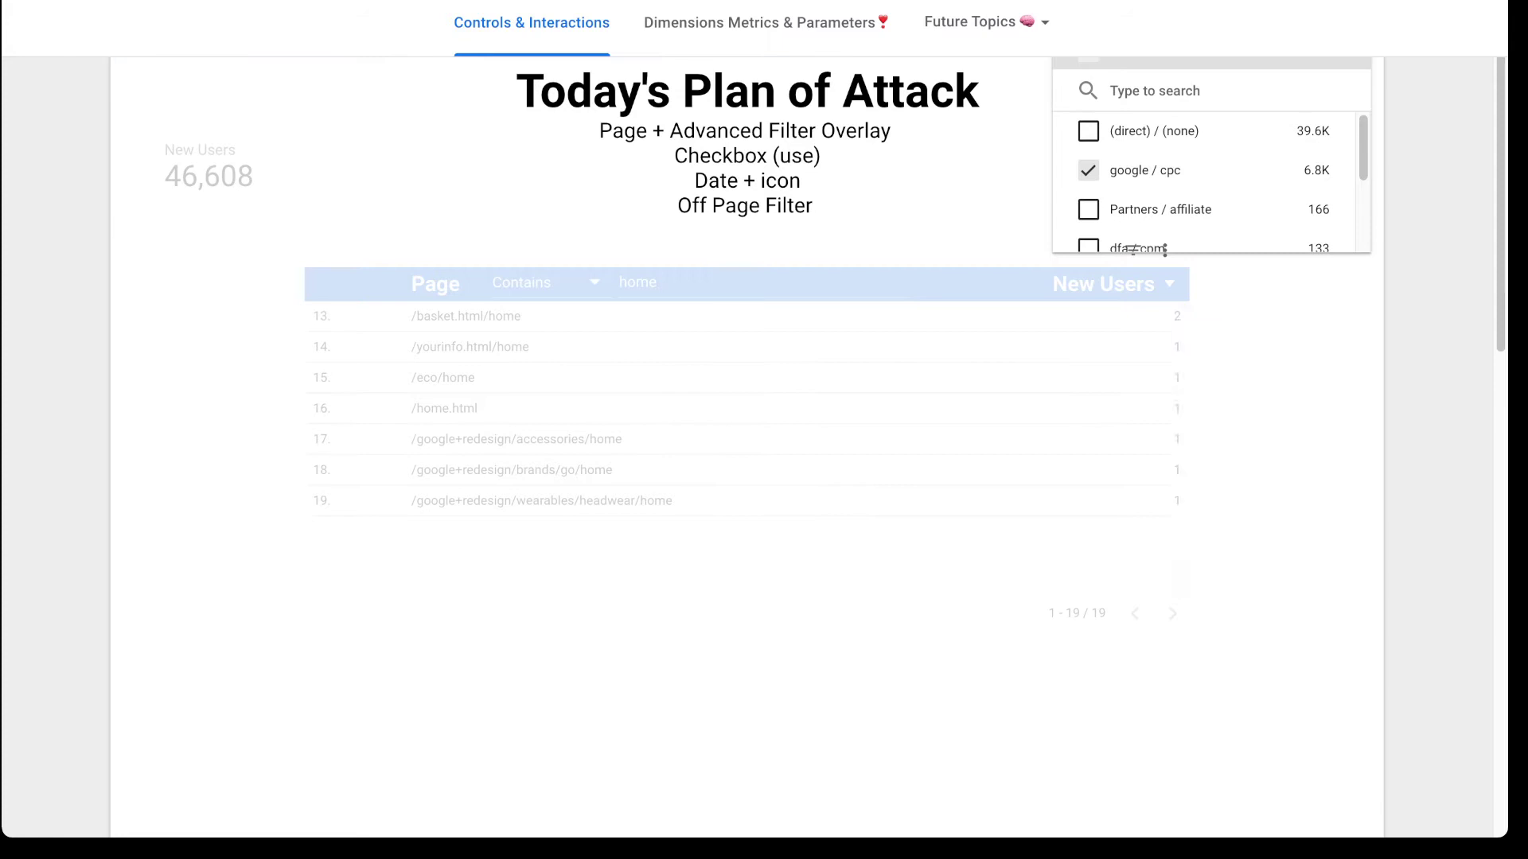
Clear home from the table's page filter, check the table and scorecard, and return to editing.
double_click(639, 282)
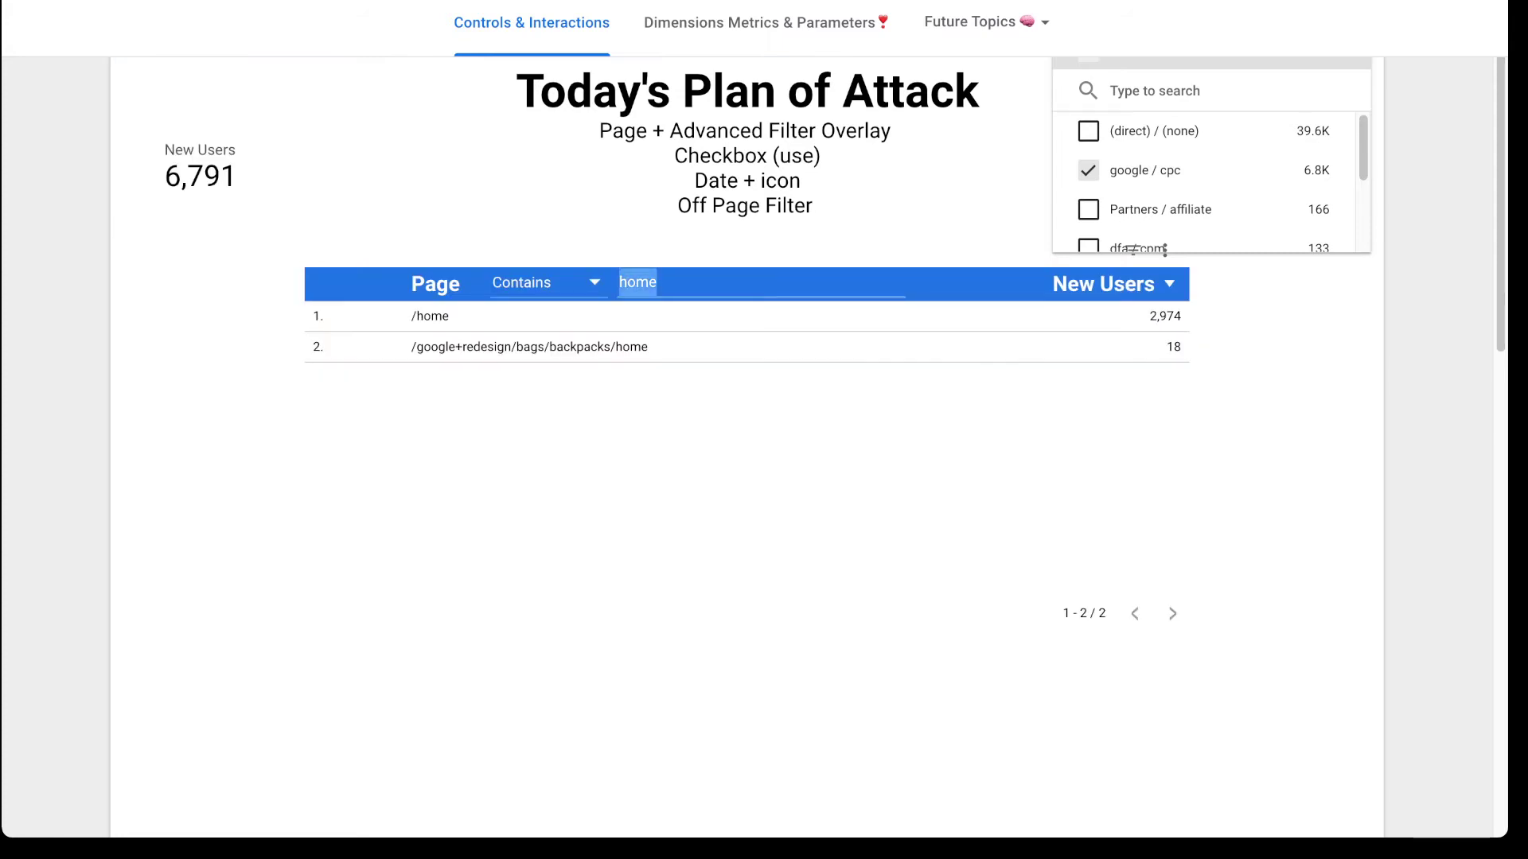
key("BackSpace")
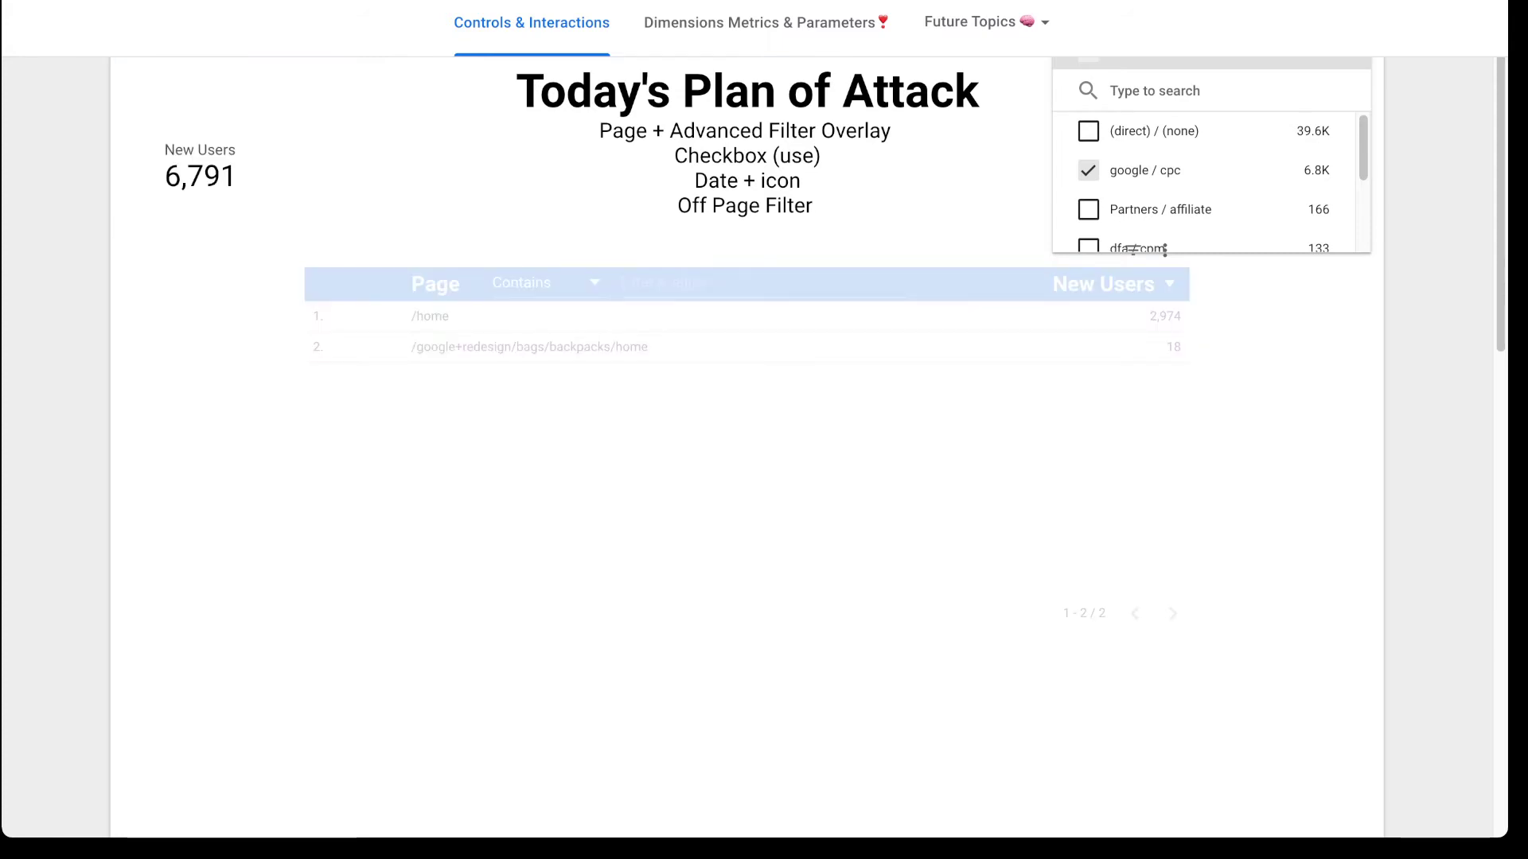
scroll(1164, 250, "down", 1)
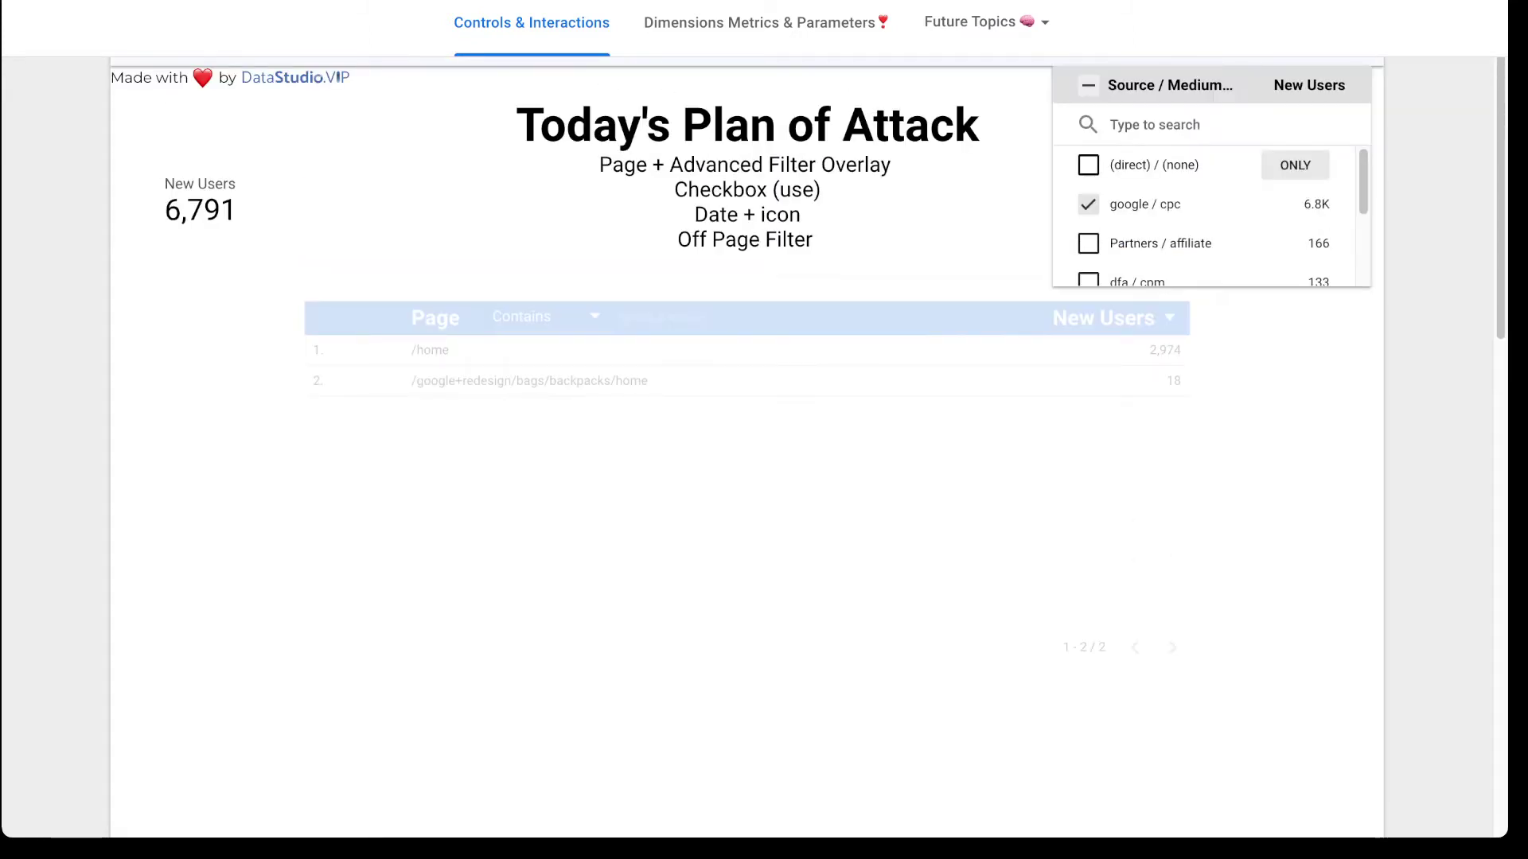
scroll(1241, 163, "up", 1)
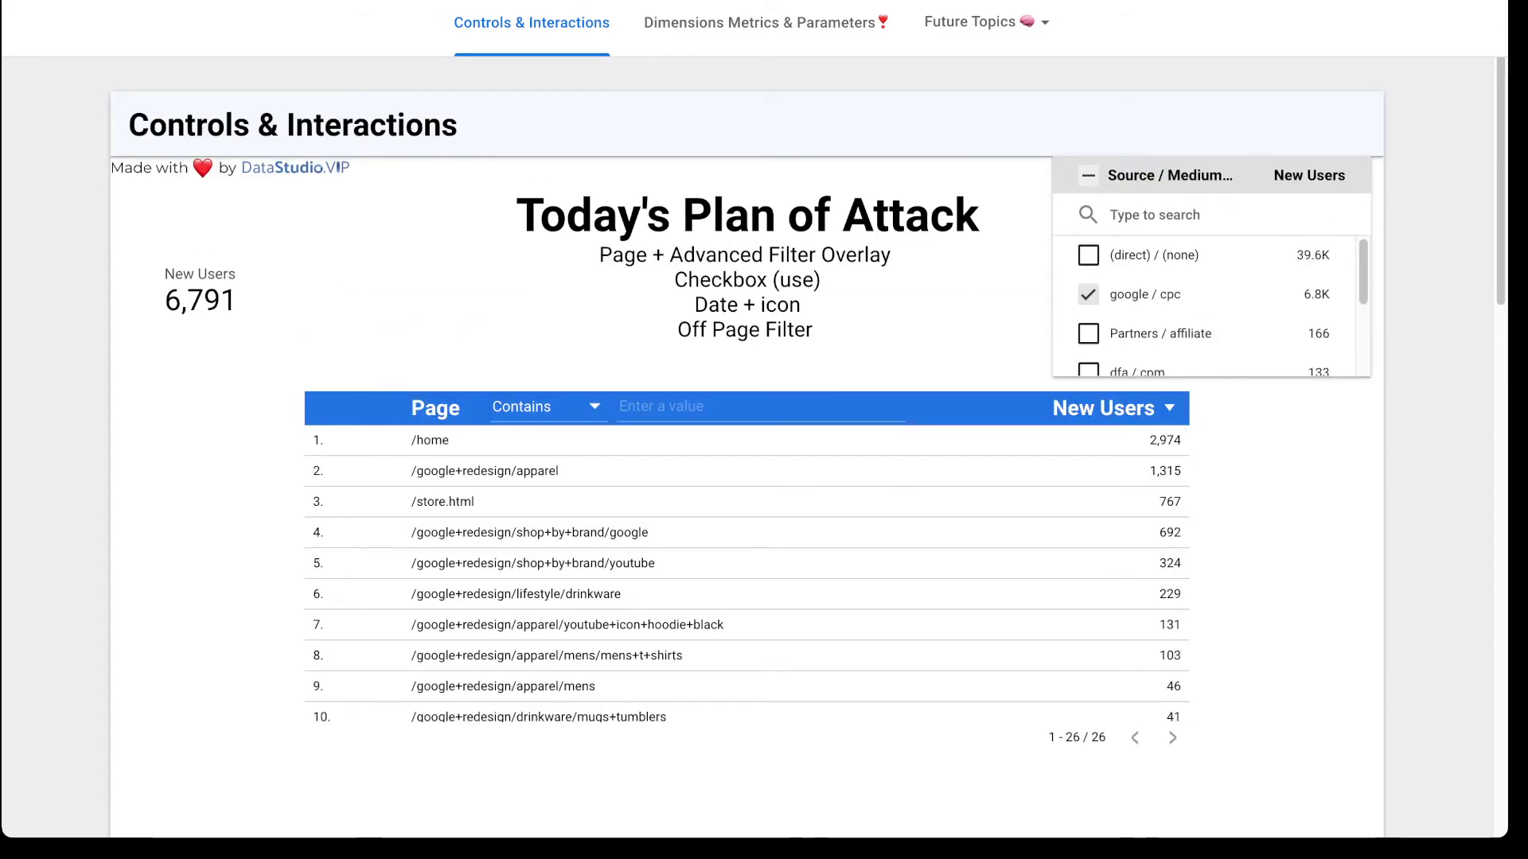
left_click(1266, 23)
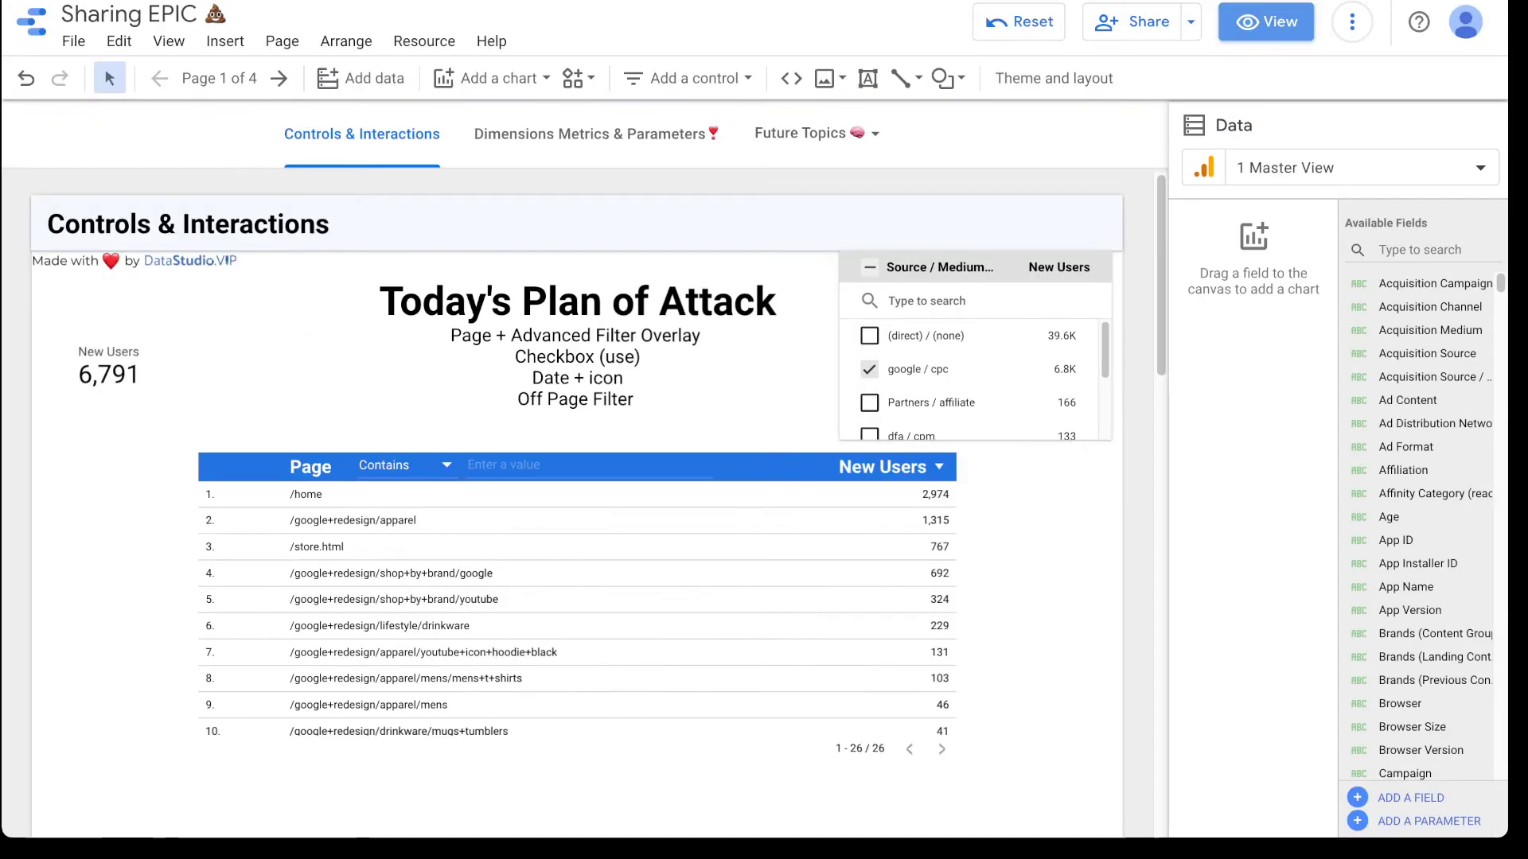
Ungroup the Page table and its overlaid advanced filter.
left_click(536, 458)
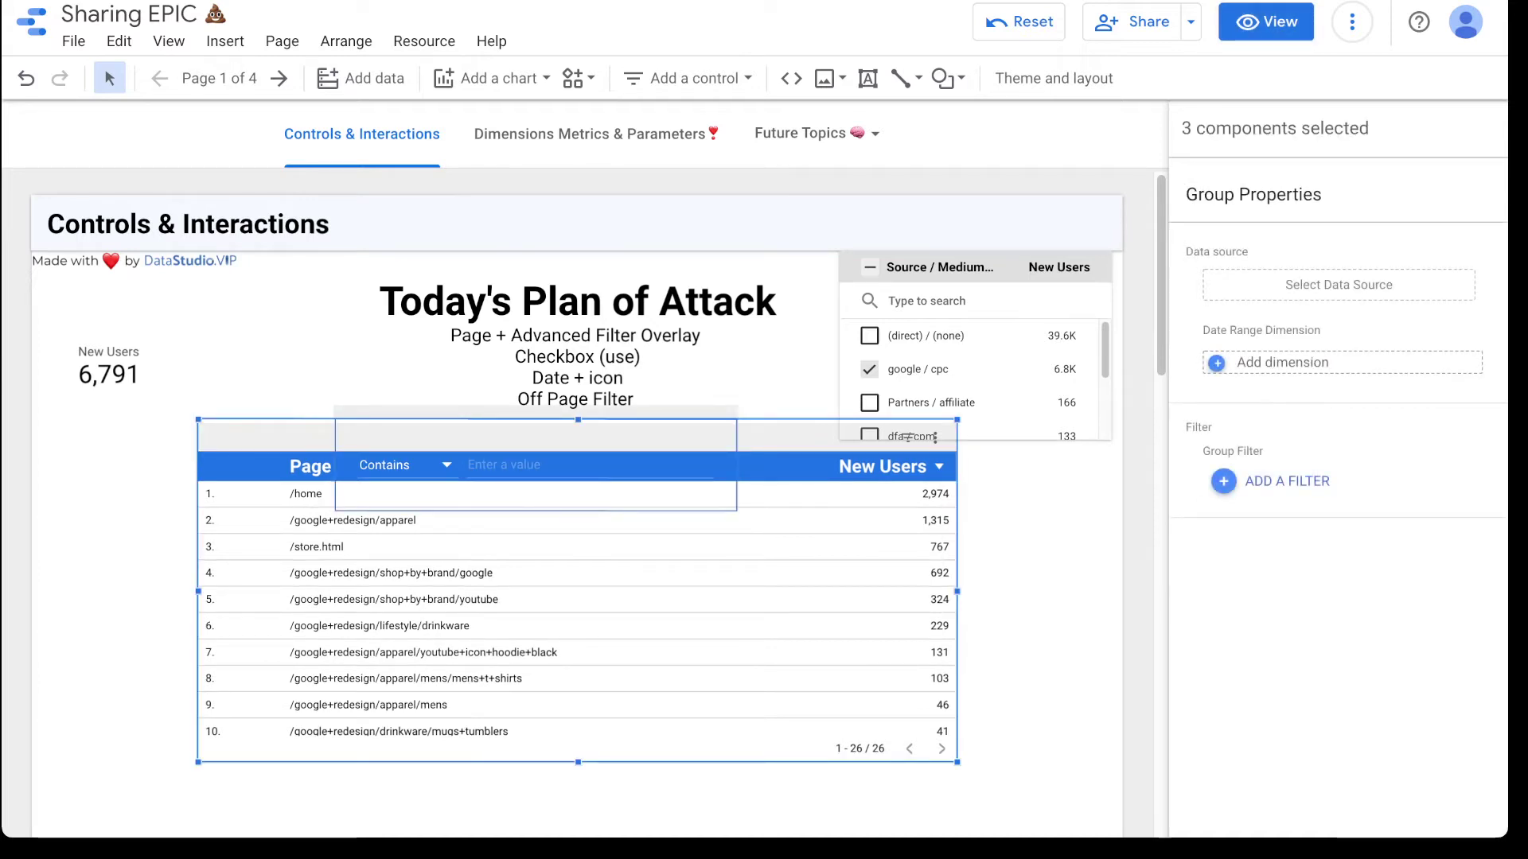
scroll(577, 478, "down", 2)
scroll(577, 465, "down", 3)
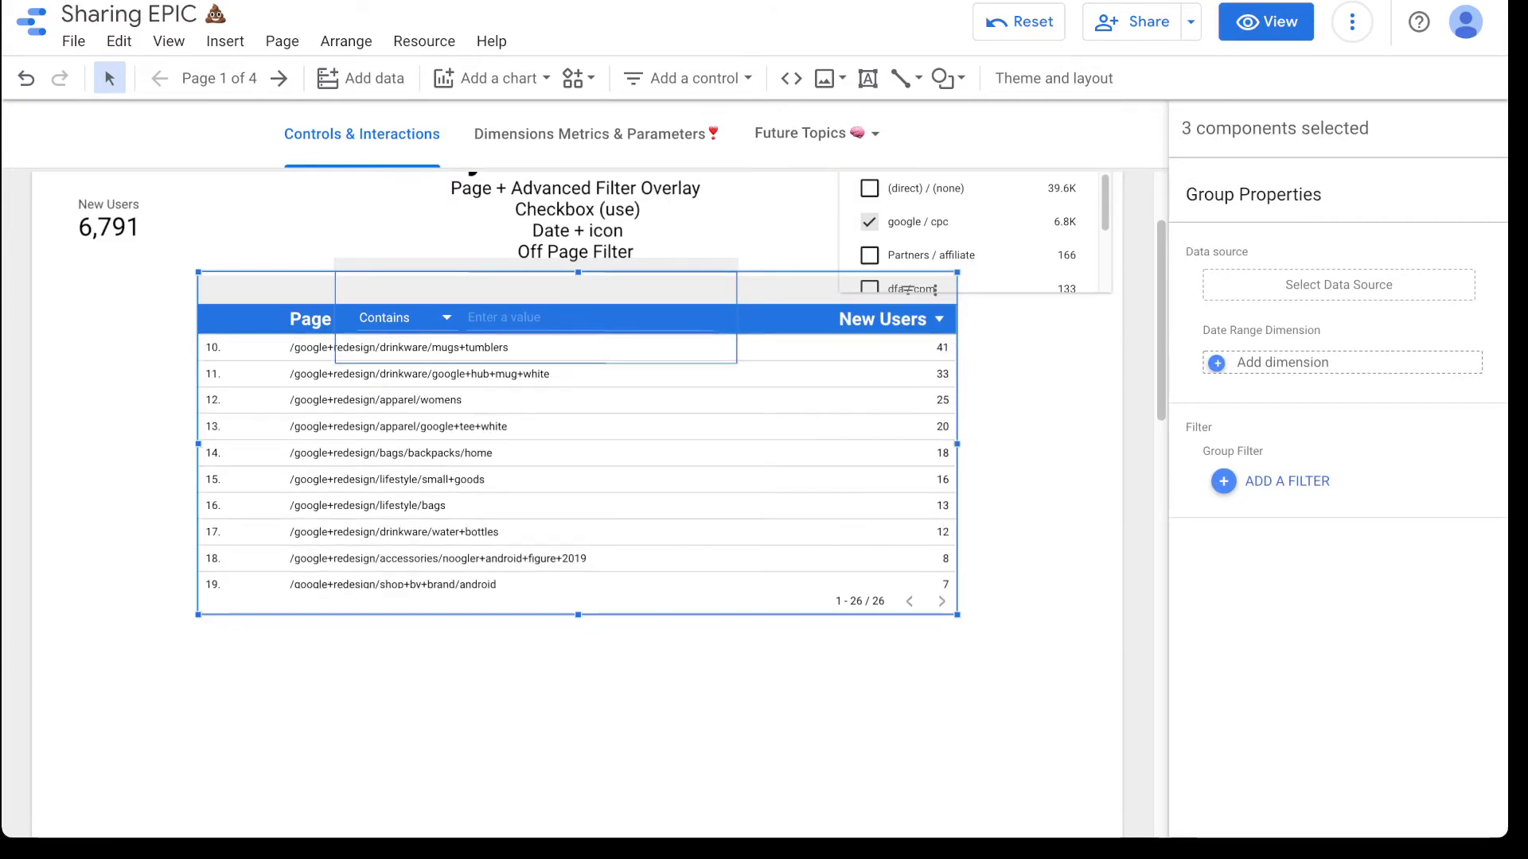
key("ctrl+shift+g")
left_click(1082, 462)
scroll(1082, 462, "down", 1)
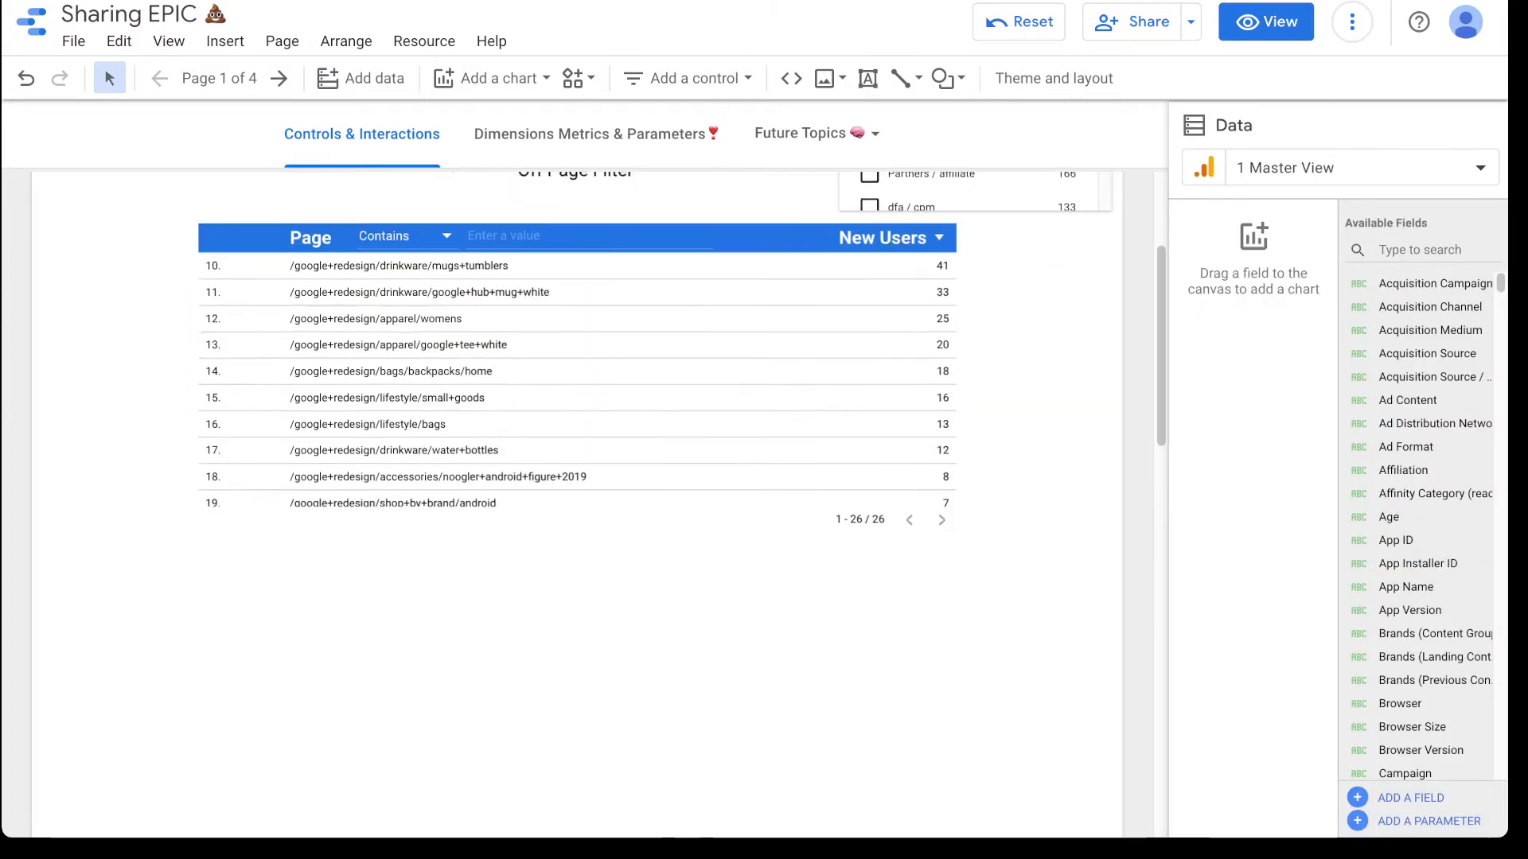
Insert a ✅ emoji before "Page + Advanced Filter Overlay" in the Today's Plan of Attack text.
scroll(577, 398, "up", 1)
scroll(577, 398, "up", 1)
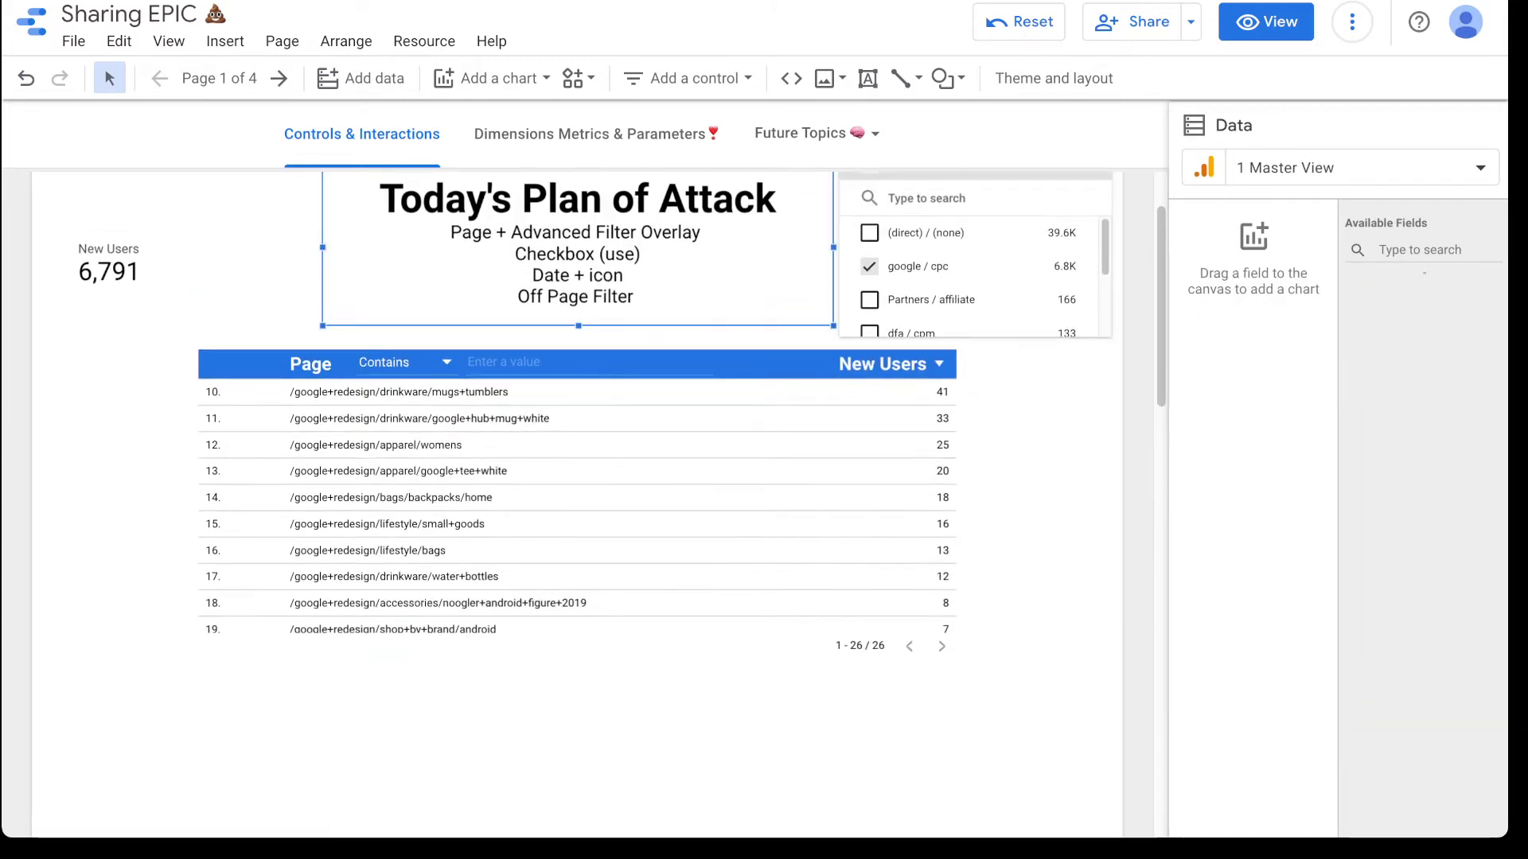
double_click(550, 232)
left_click(451, 232)
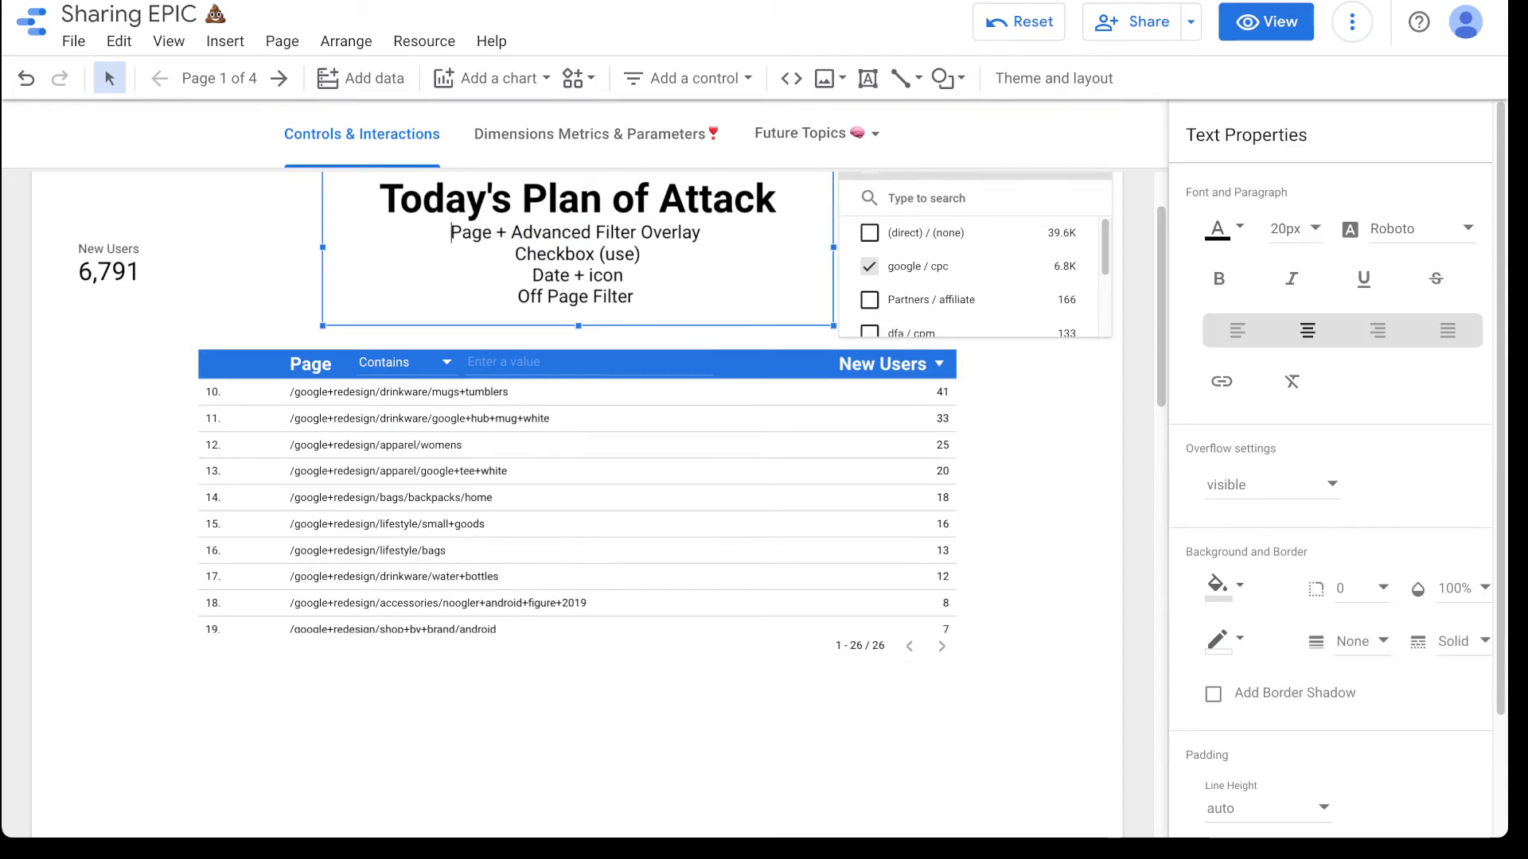
type("✅")
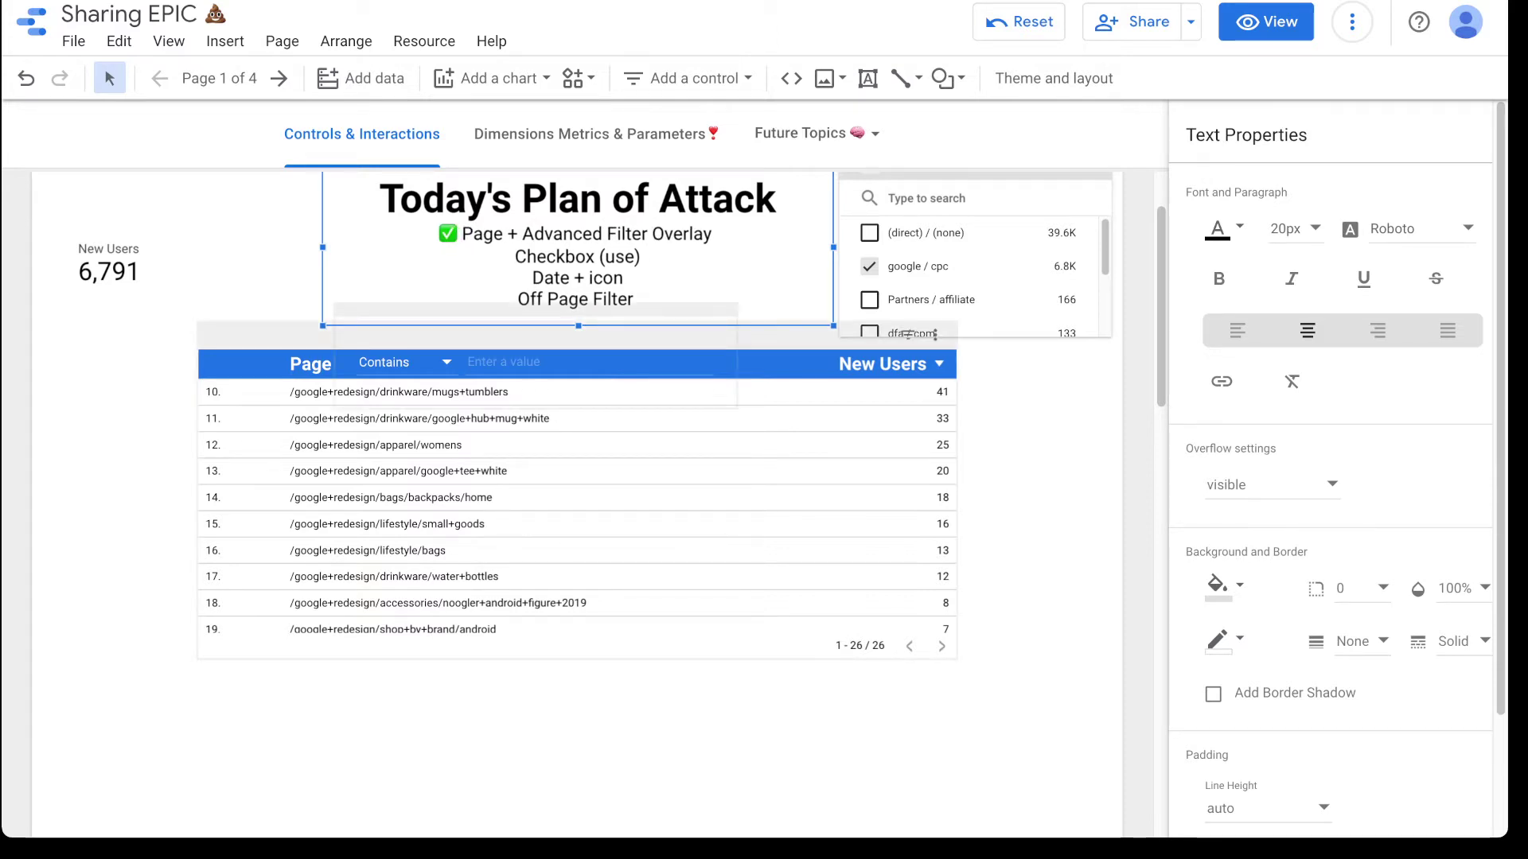
Move the Source / Medium list below the table's lower-left corner.
scroll(908, 335, "up", 2)
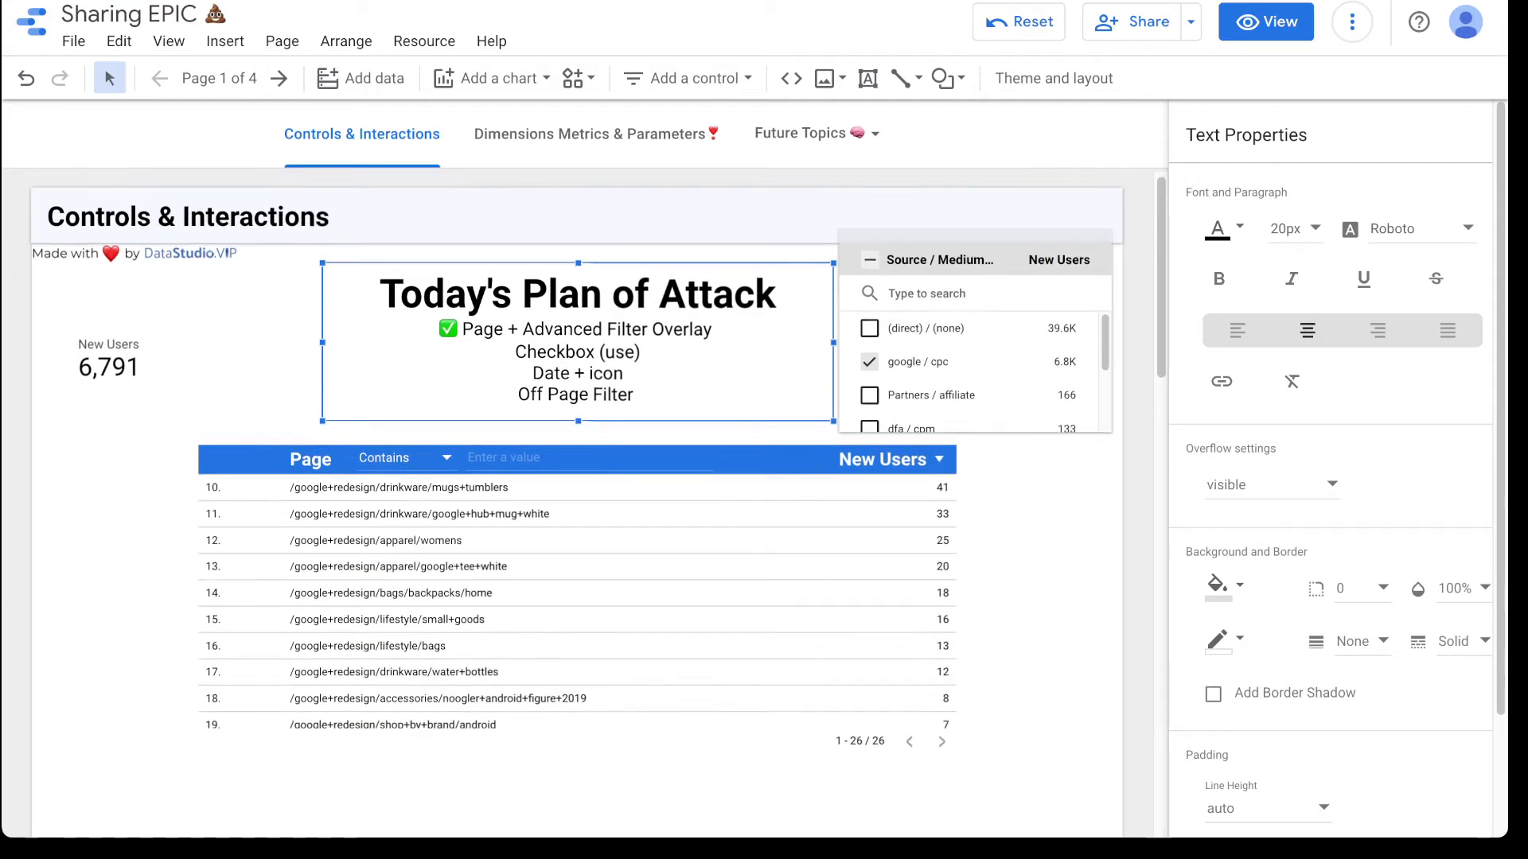
left_click_drag(1046, 291, 249, 775)
scroll(1026, 378, "down", 1)
scroll(576, 478, "down", 1)
Group the Page table with its overlaid advanced filter.
left_click_drag(995, 618, 378, 342)
left_click(637, 700)
left_click(577, 445)
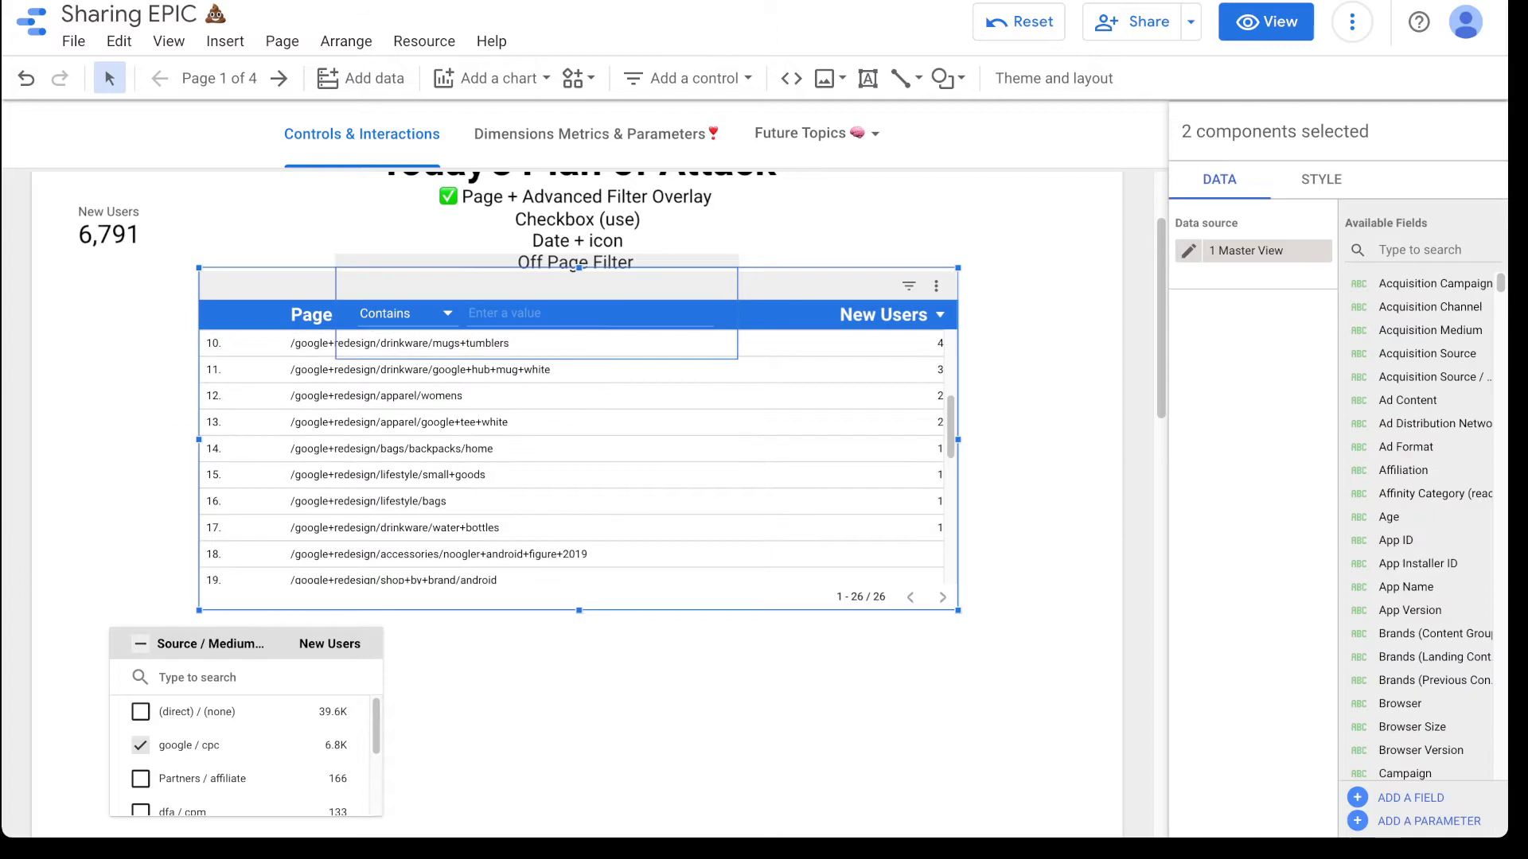
key("super+g")
Delete the New Users scorecard and put the Source / Medium list in its place below the page title, resized smaller.
left_click(108, 231)
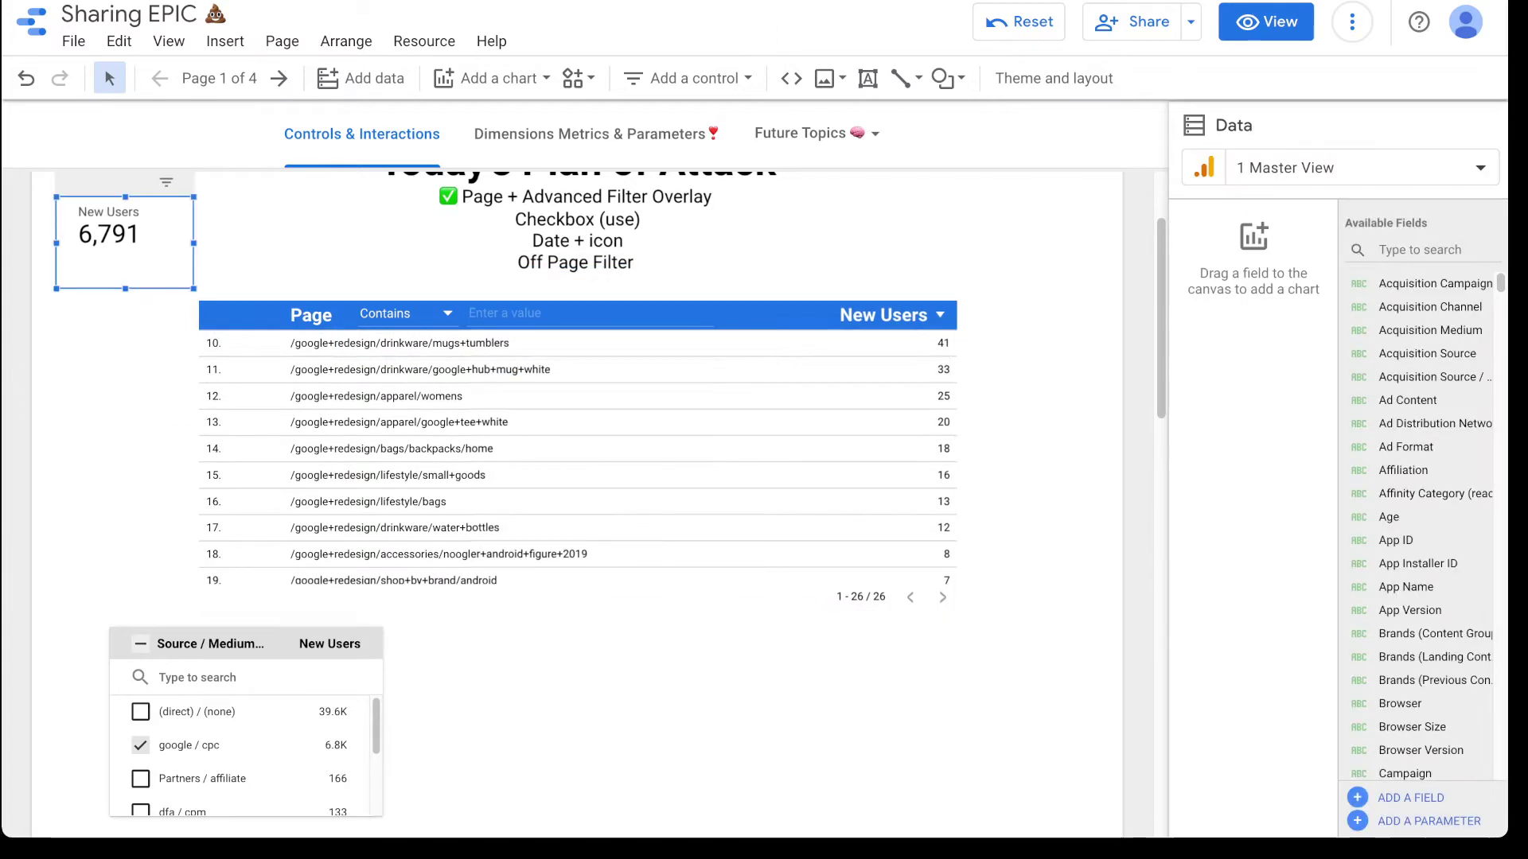
key("Escape")
left_click(247, 646)
left_click_drag(247, 645, 217, 271)
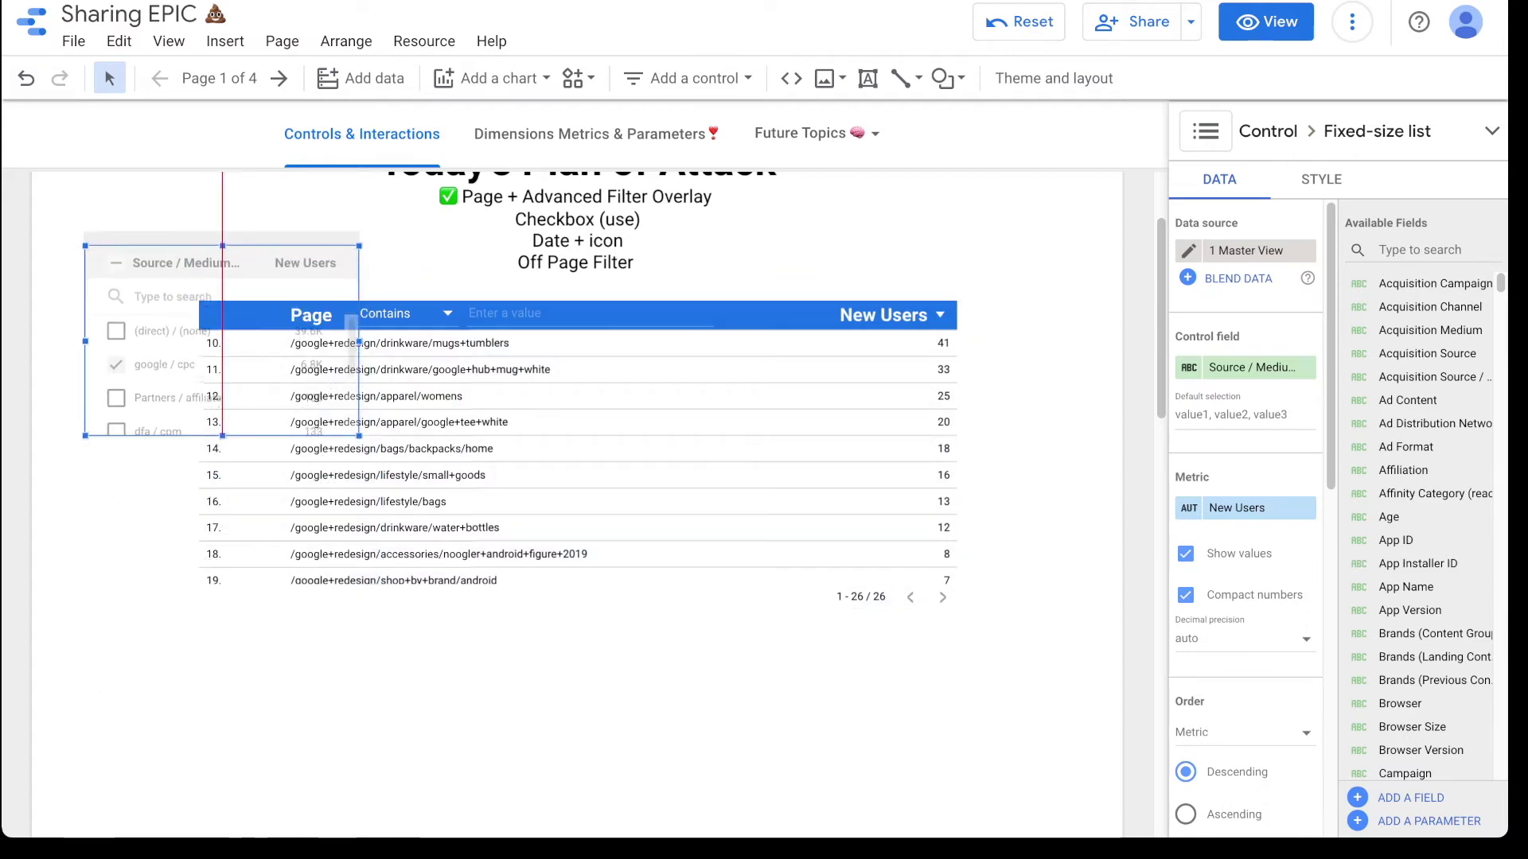
scroll(217, 270, "up", 2)
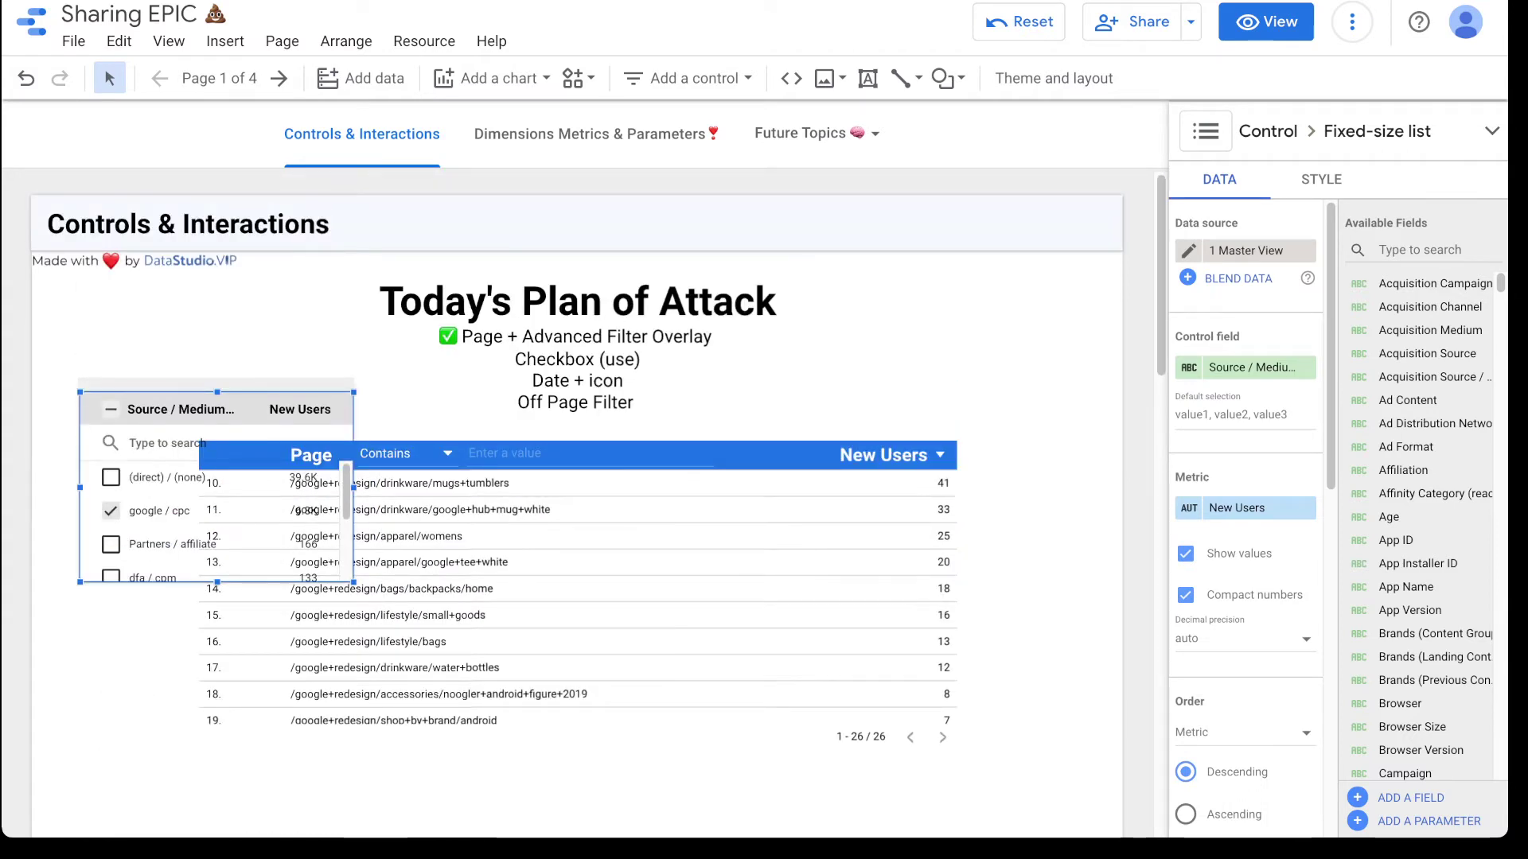
left_click_drag(218, 408, 176, 300)
left_click_drag(313, 474, 303, 404)
Add a checkbox control and place it below the Page table, dismissing the configuration notice.
scroll(577, 477, "down", 2)
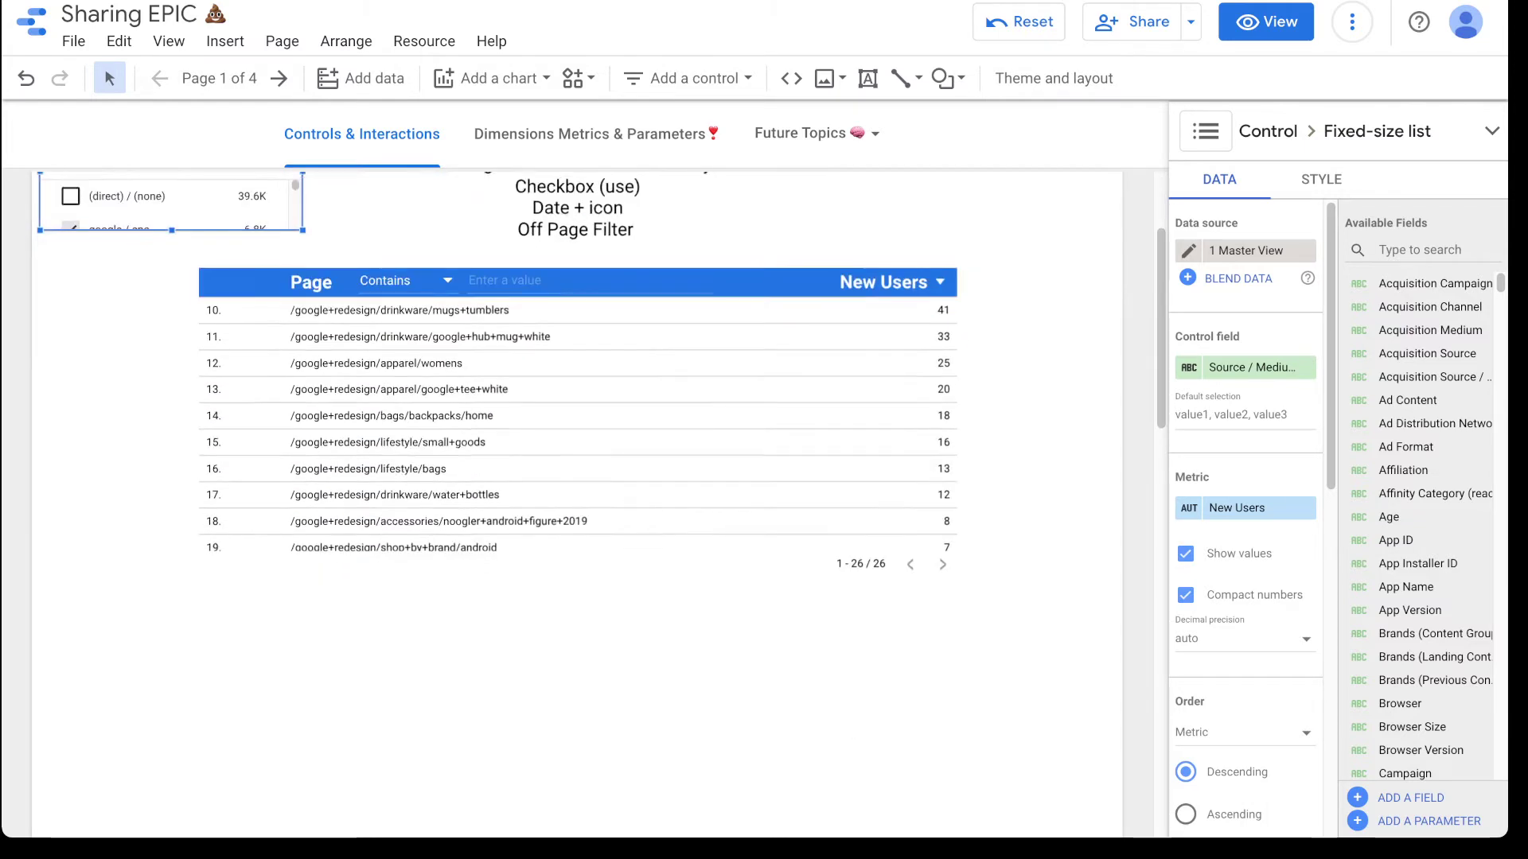
left_click(687, 78)
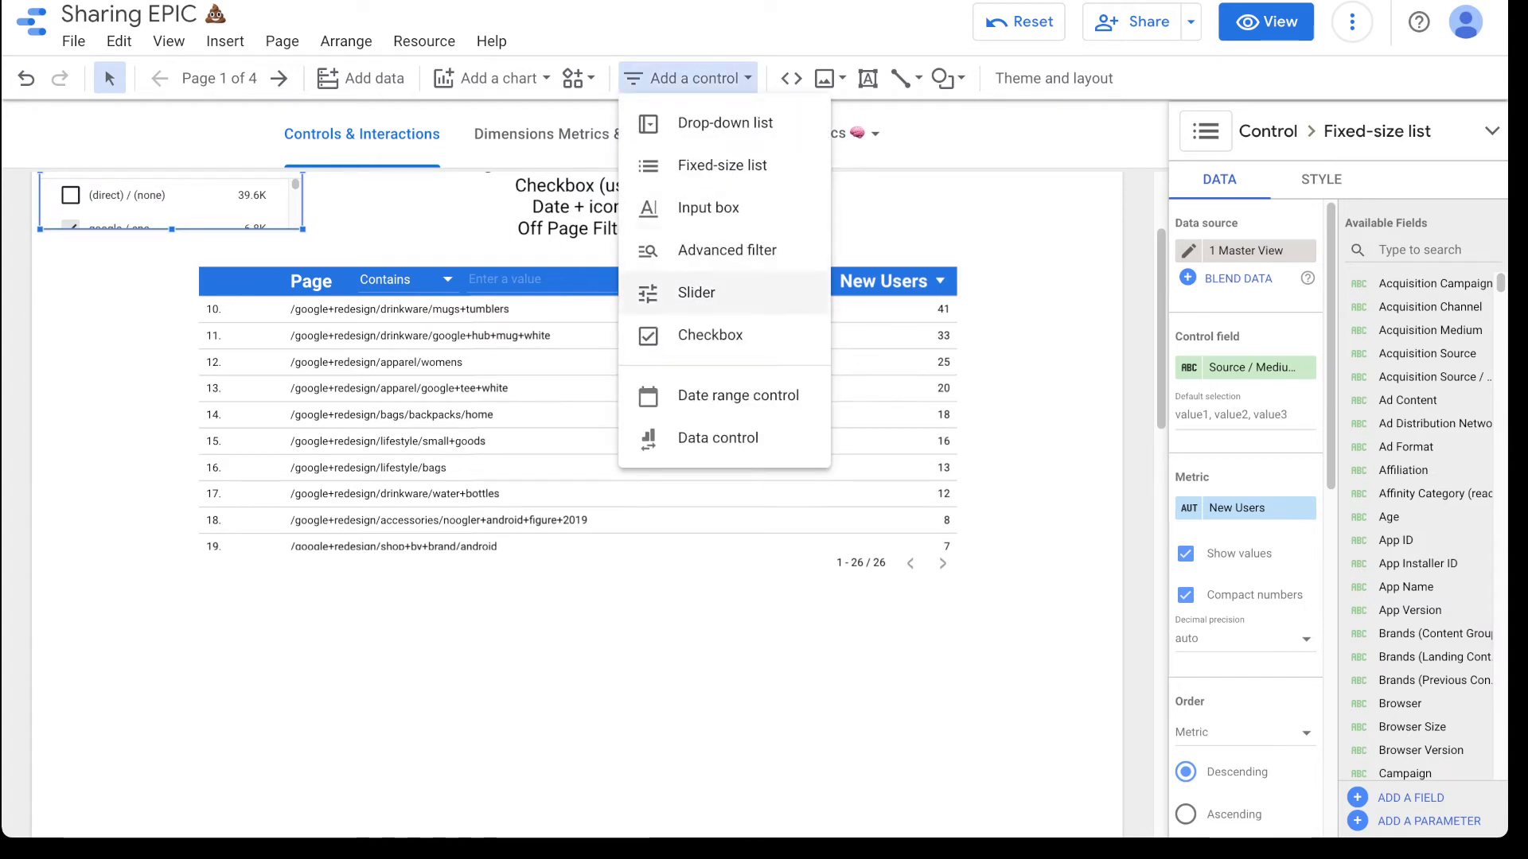
left_click(711, 335)
left_click(956, 214)
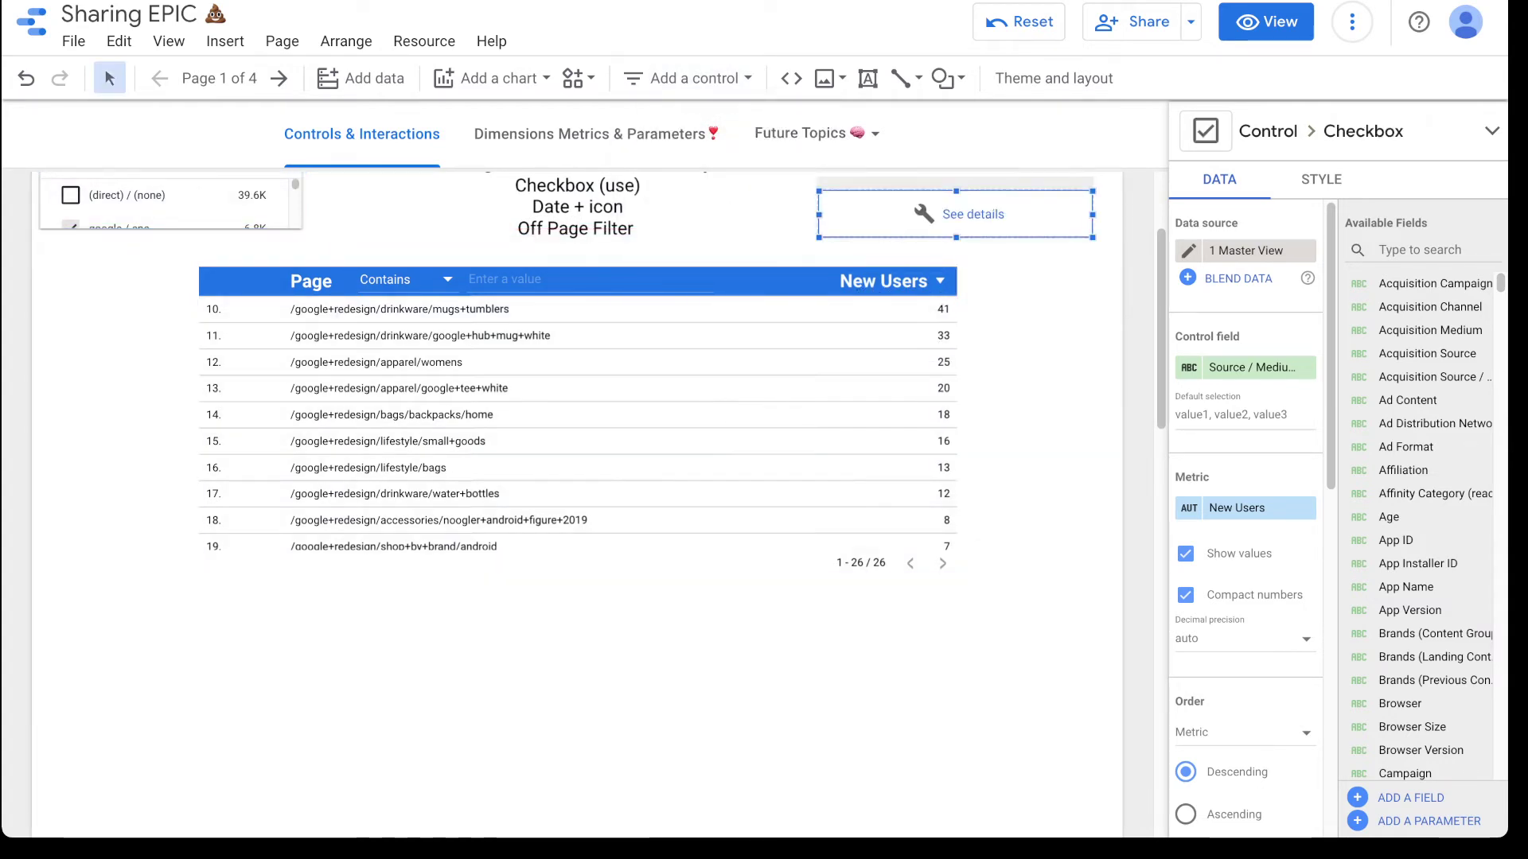
scroll(956, 215, "up", 2)
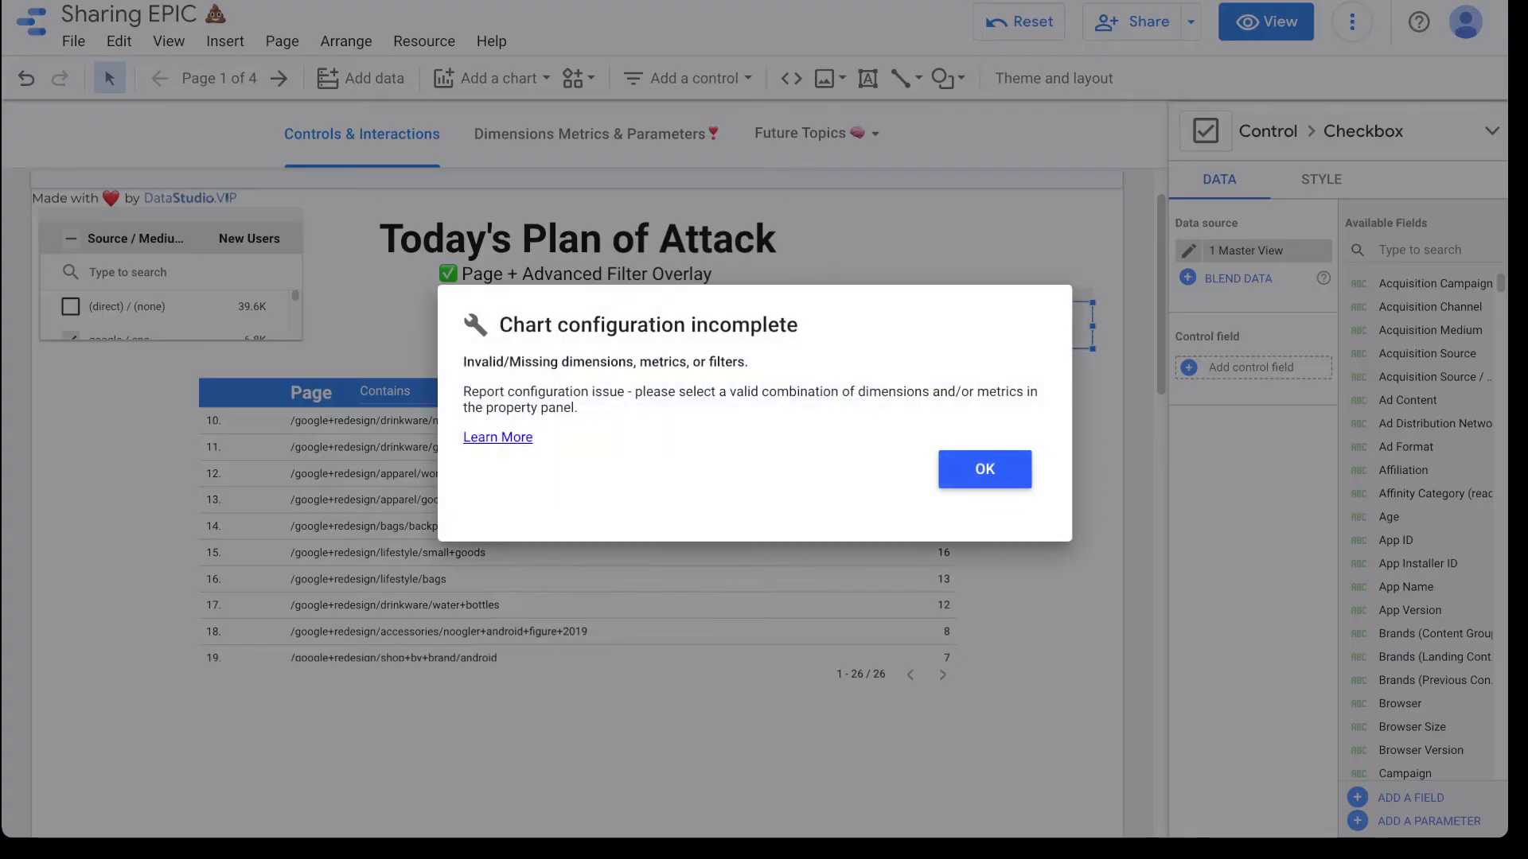
left_click(985, 468)
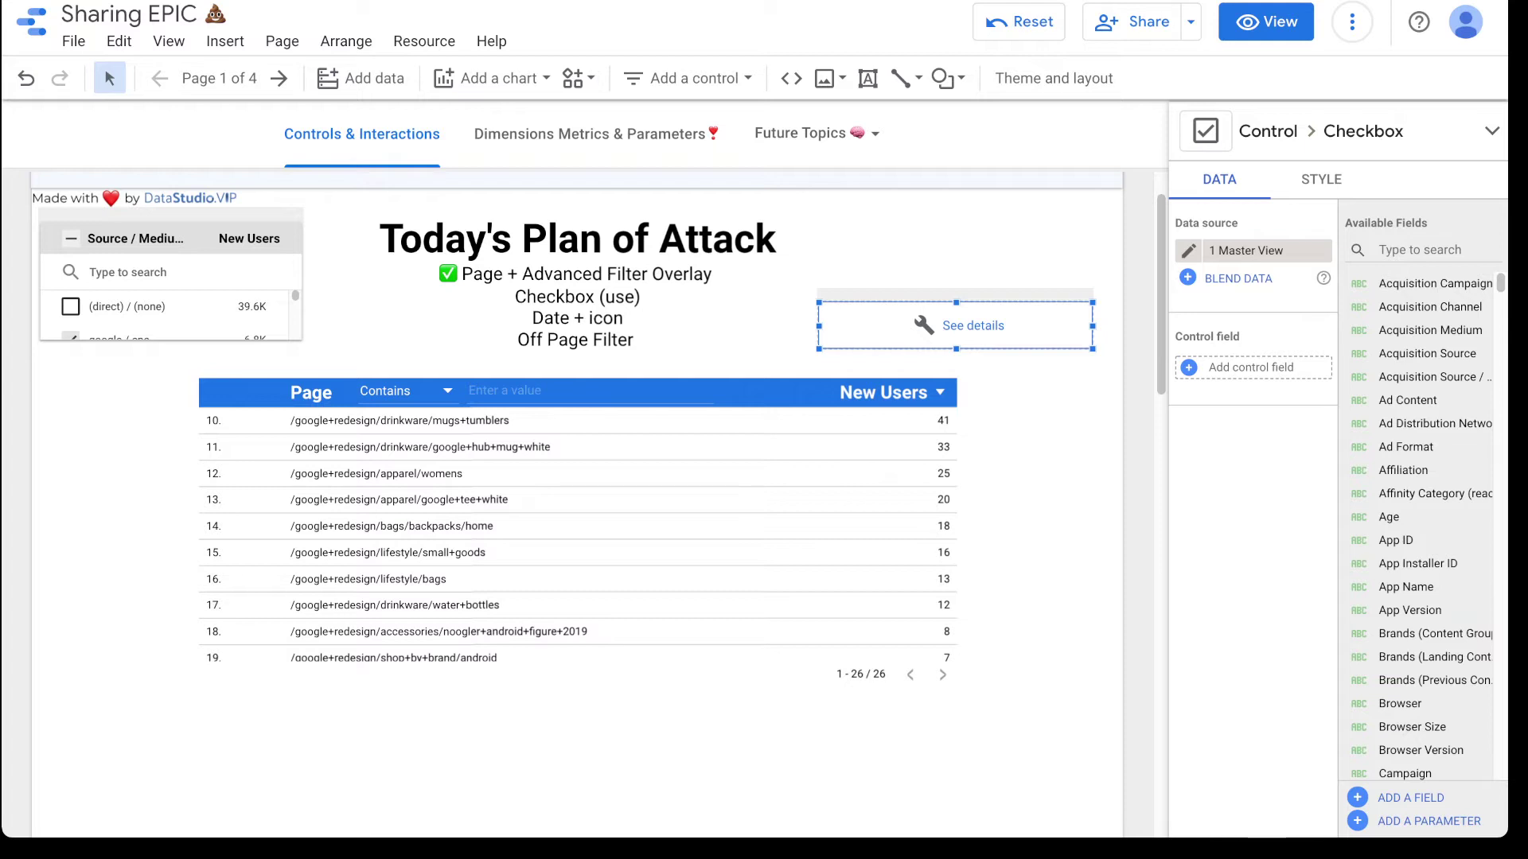
scroll(956, 319, "down", 1)
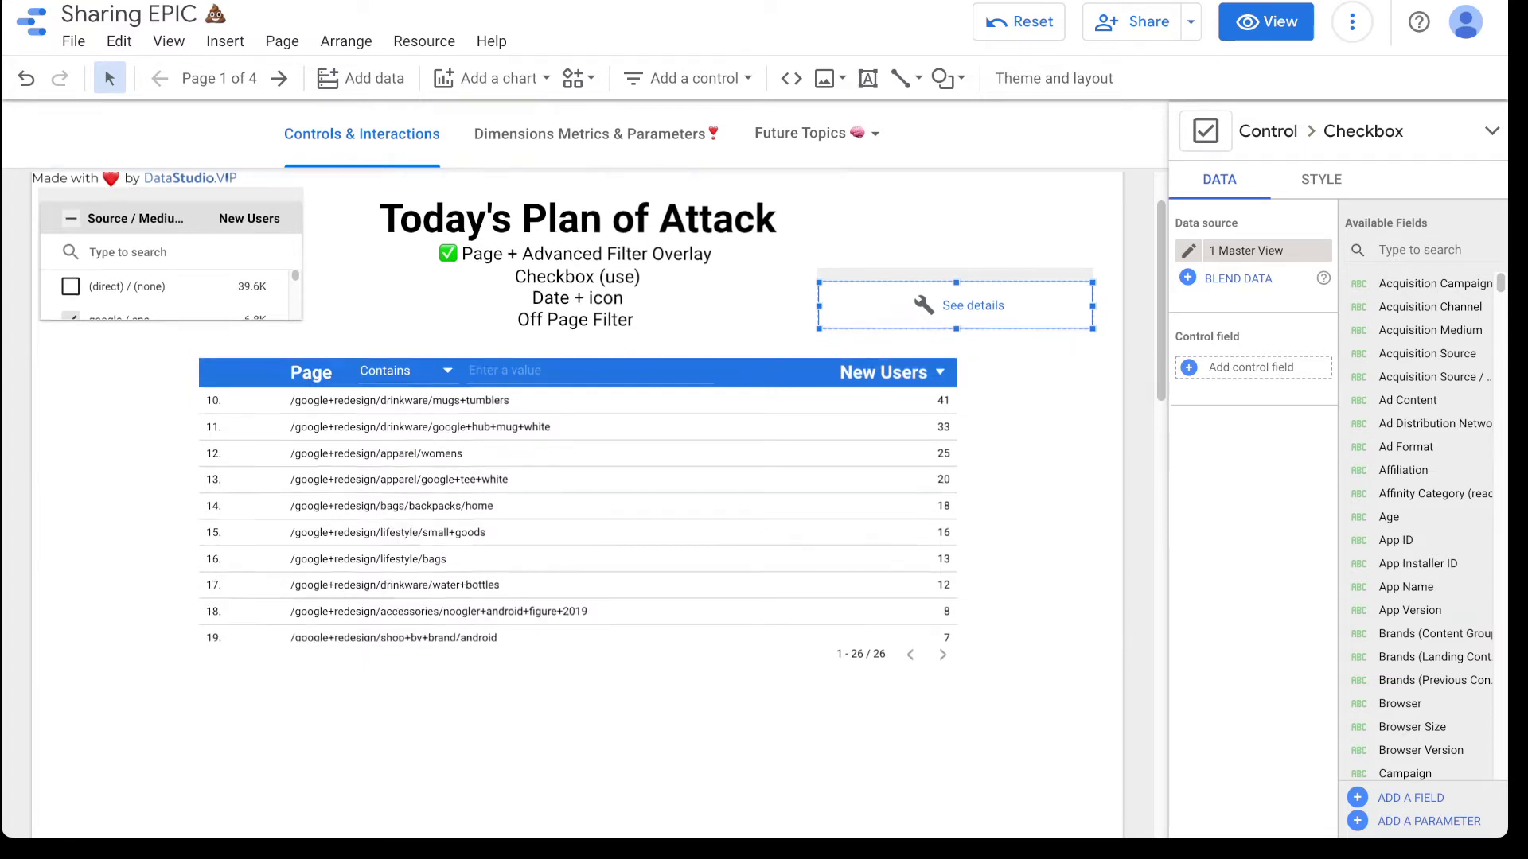
left_click_drag(955, 256, 474, 716)
scroll(473, 716, "down", 3)
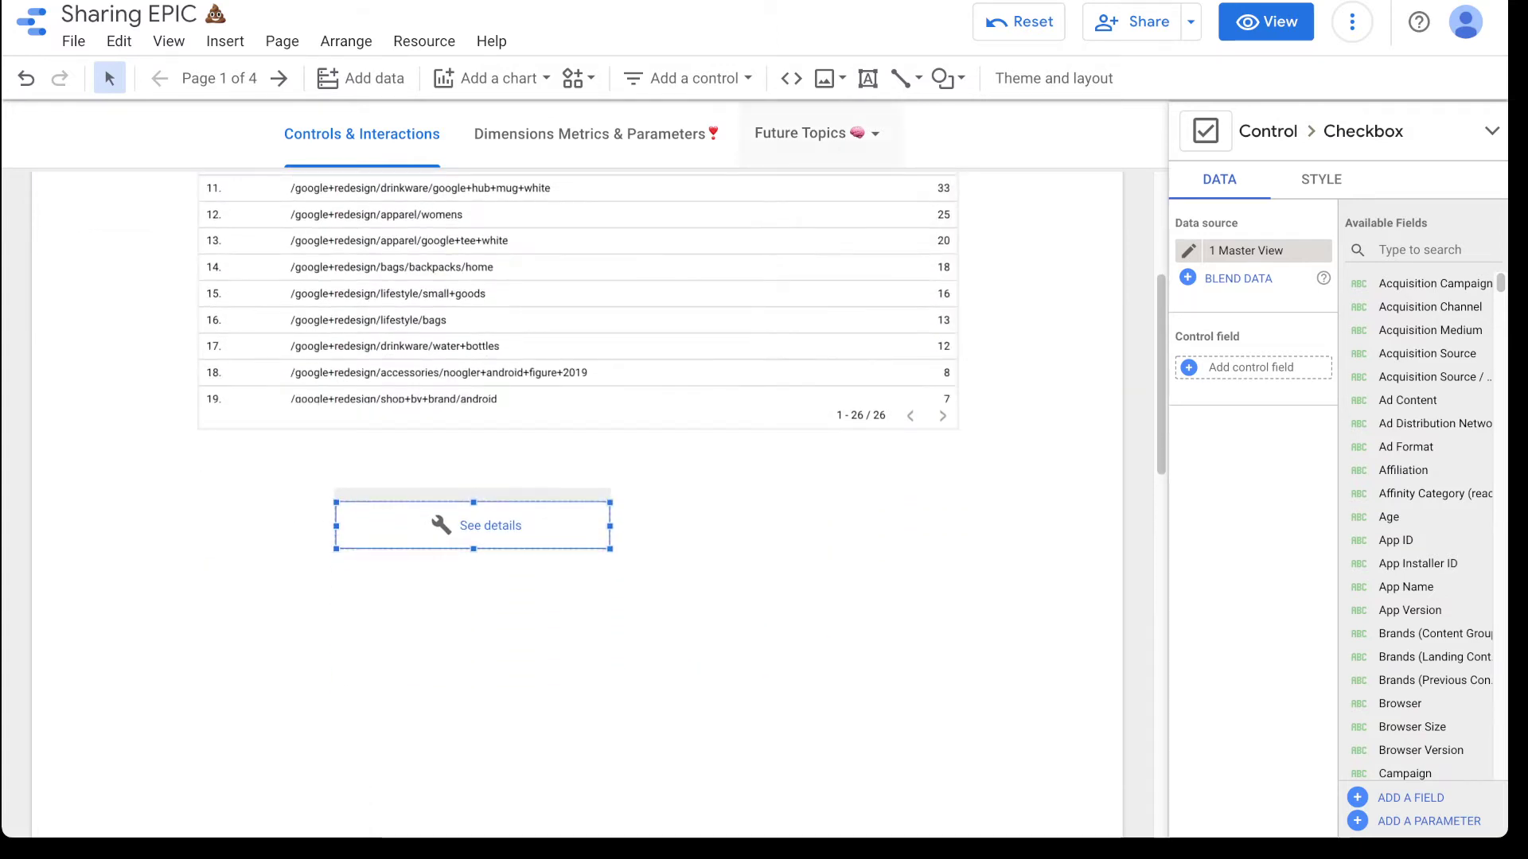
Add a text box reading "True / False" beside the checkbox control and shift the checkbox further away from it.
left_click(869, 78)
left_click_drag(1047, 503, 683, 549)
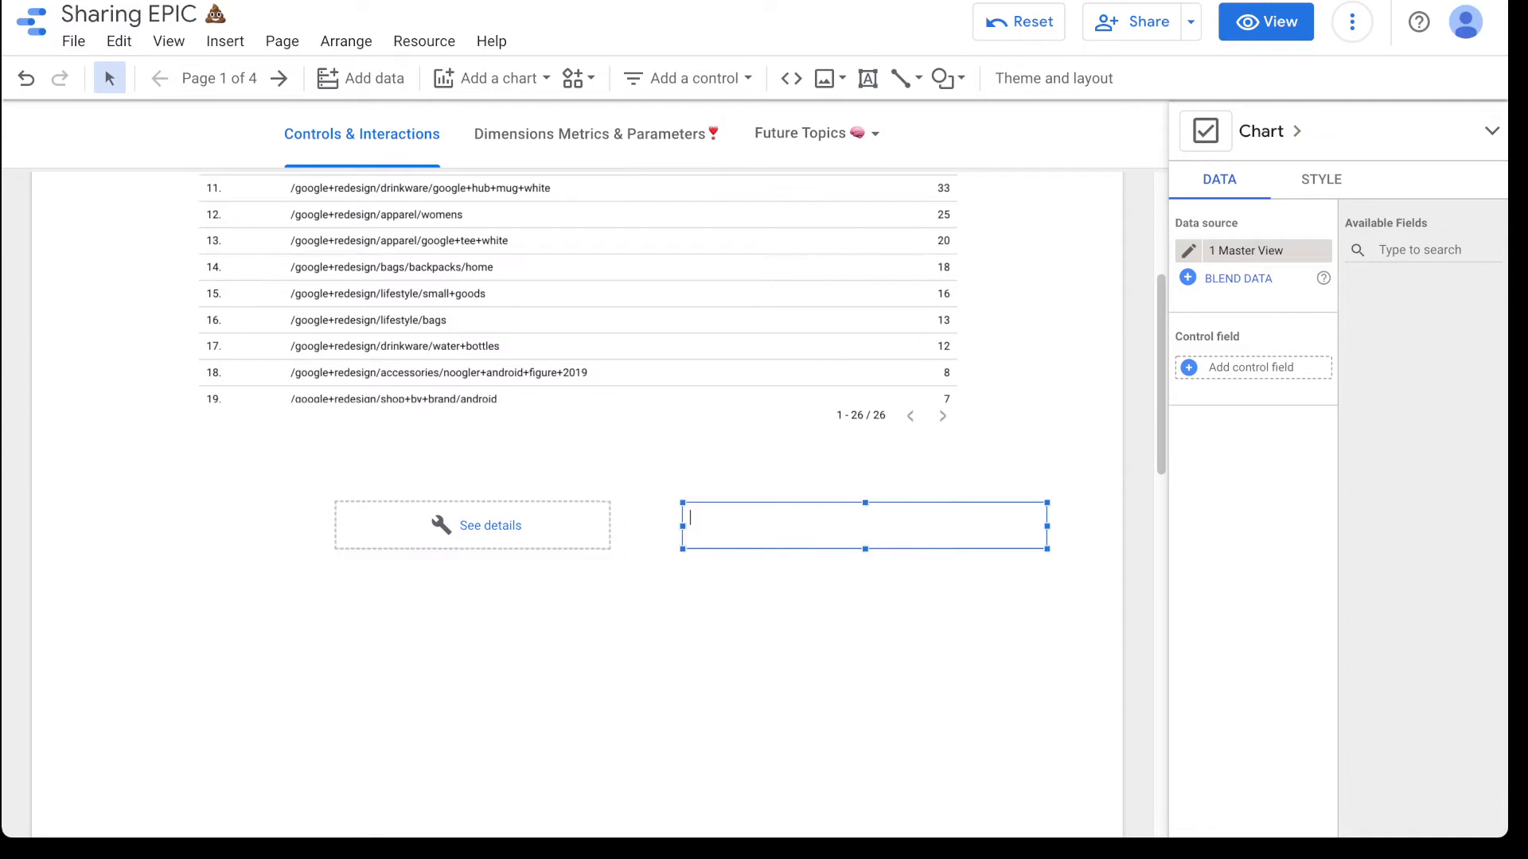
type("True / False")
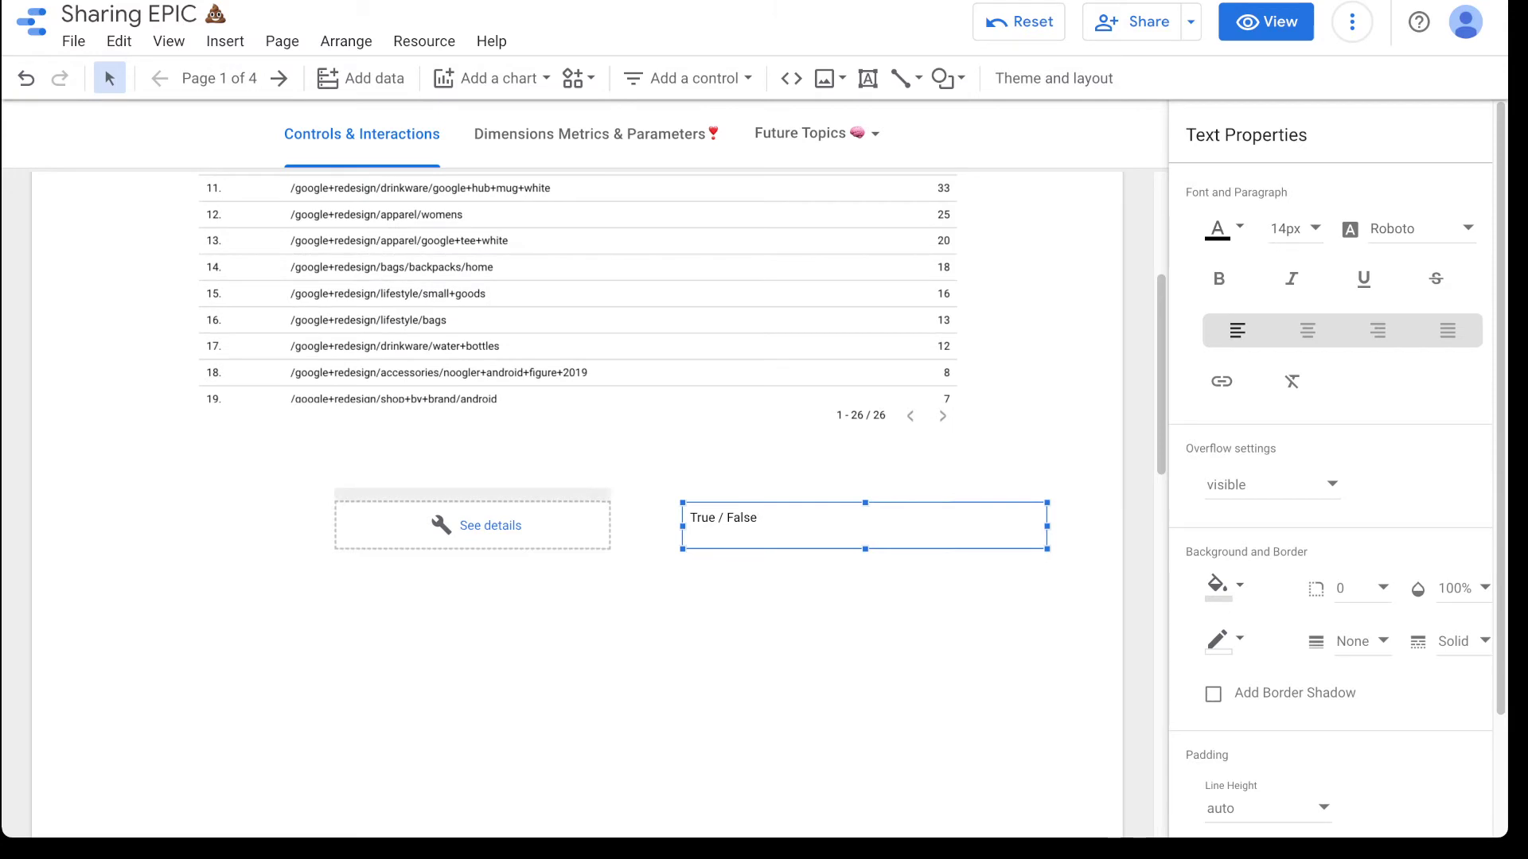
left_click(472, 525)
left_click_drag(473, 525, 392, 525)
left_click(1219, 180)
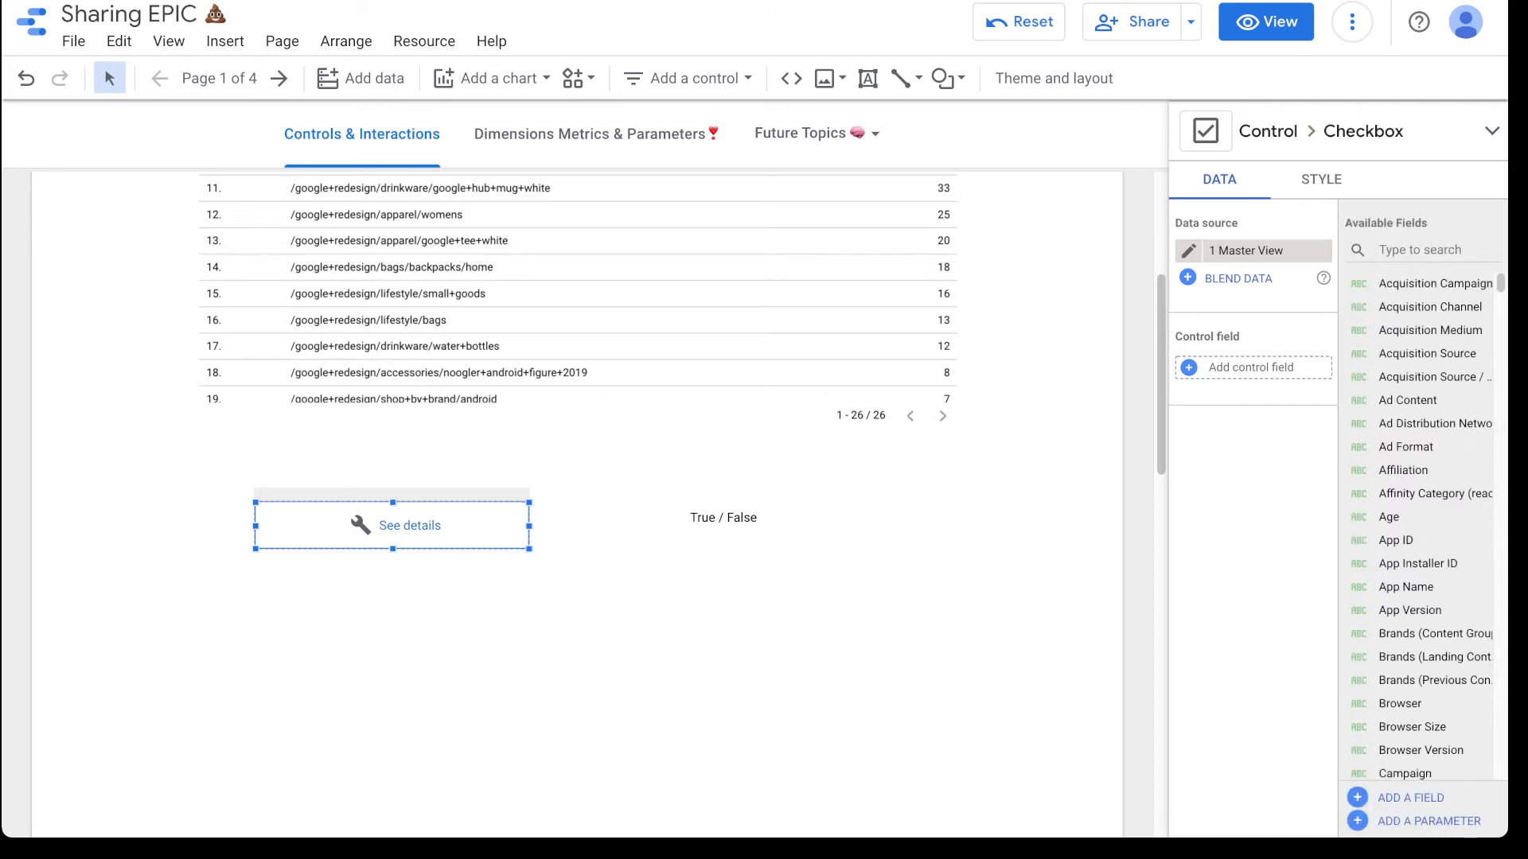
Ungroup the Page table and its overlaid advanced filter again.
scroll(577, 318, "up", 8)
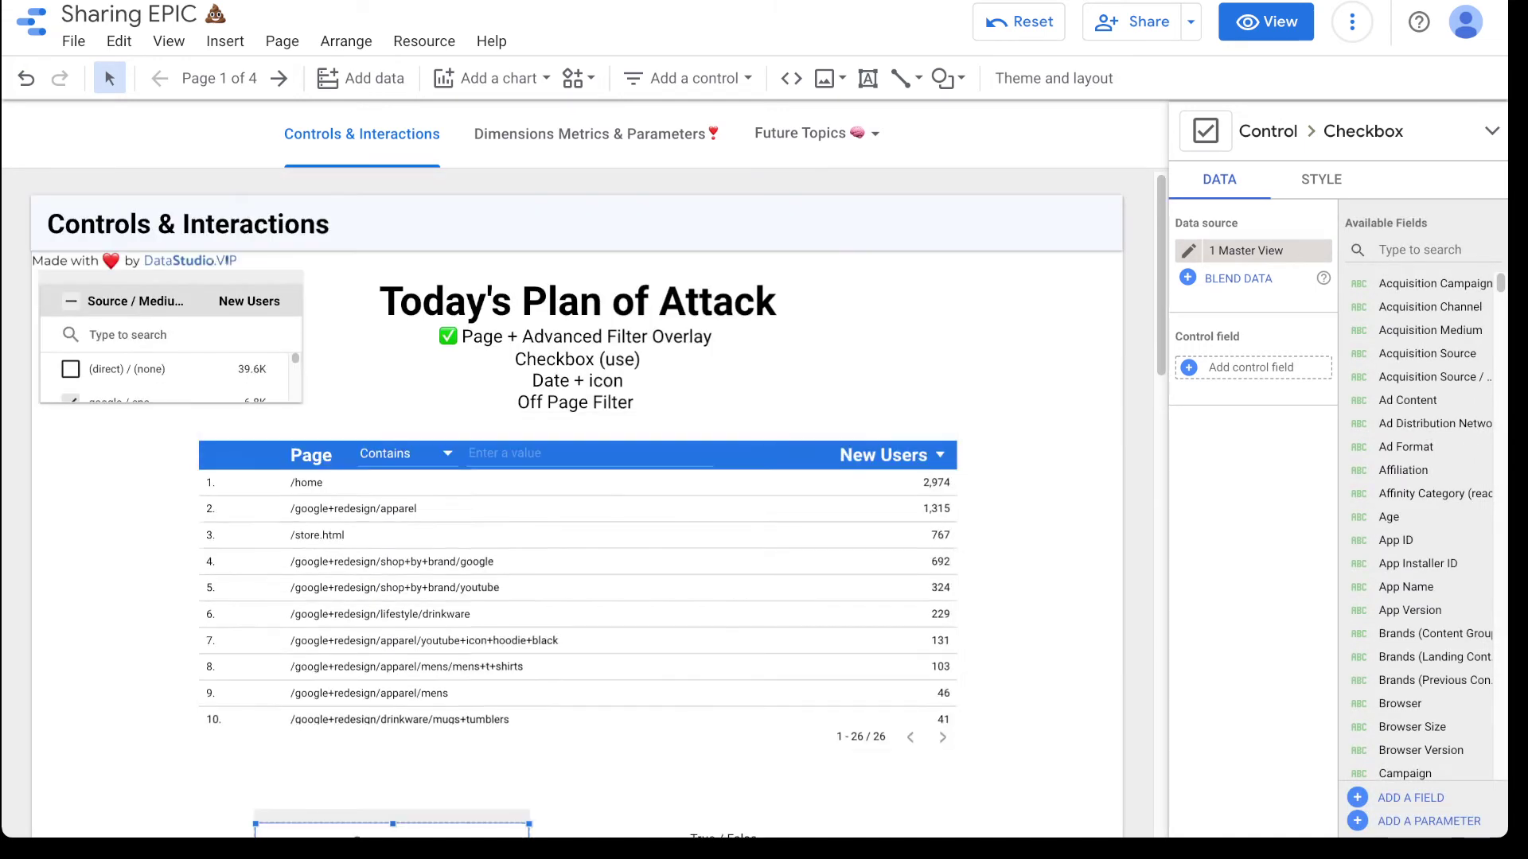
scroll(577, 477, "down", 3)
left_click(578, 382)
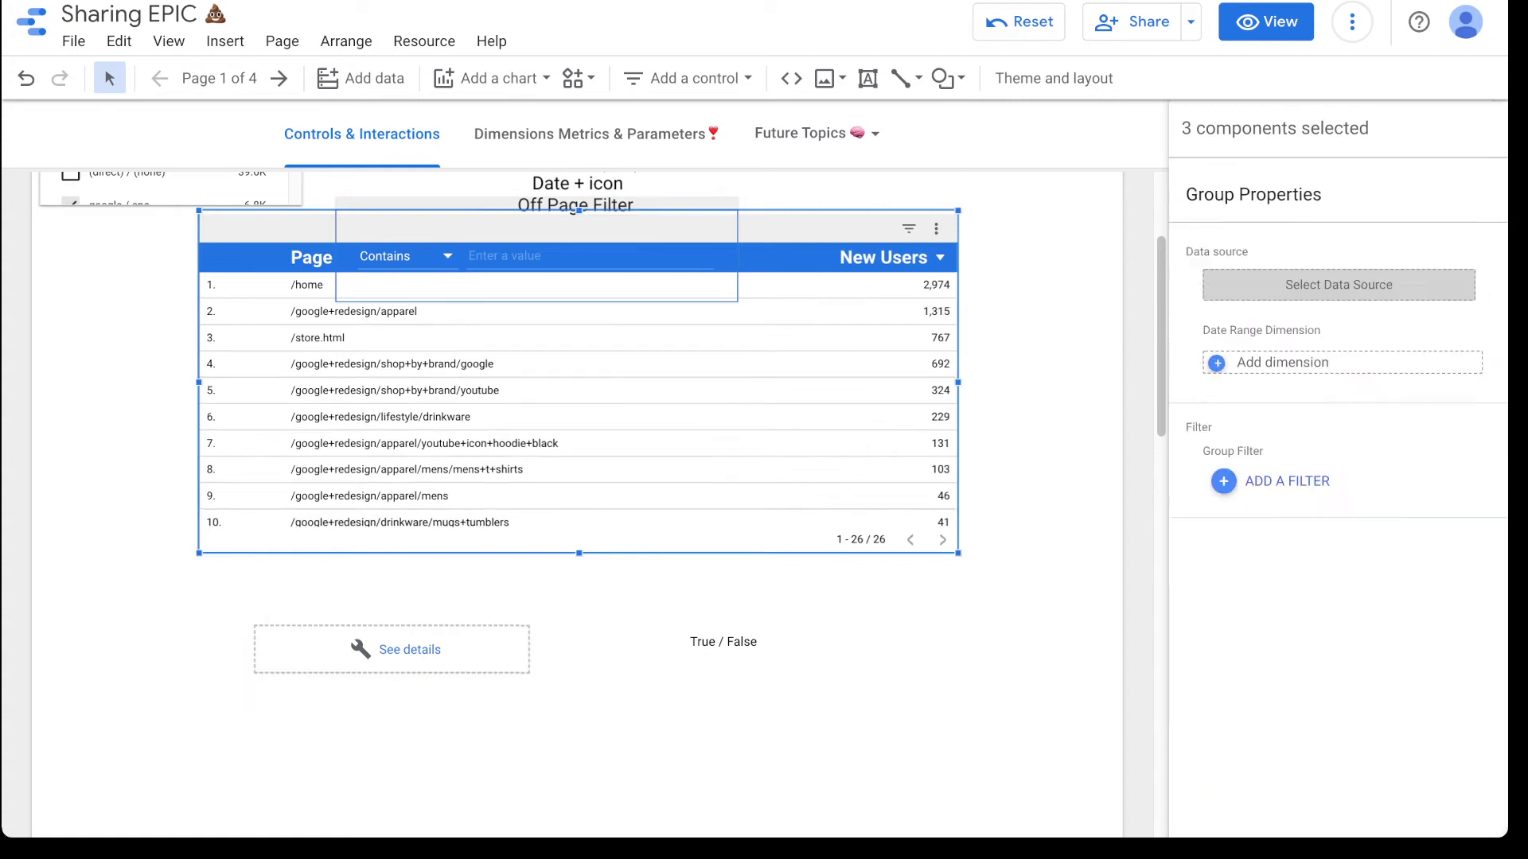
key("ctrl+shift+g")
left_click(1035, 358)
Create a calculated field in the table's Page dimension with the formula CONCAT(Hostname, Page).
left_click(578, 382)
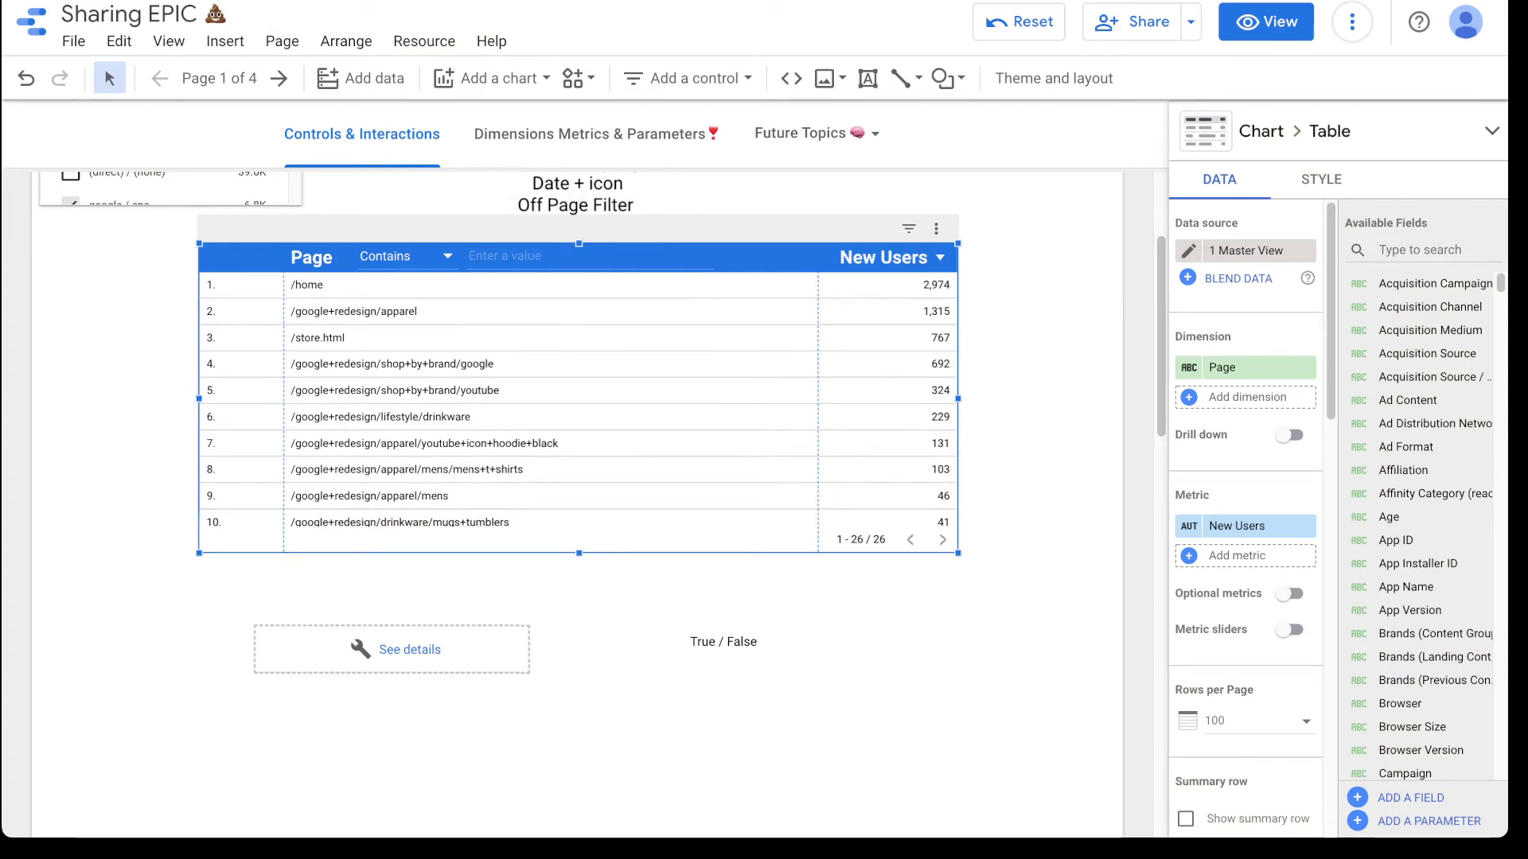
left_click(1246, 397)
scroll(1209, 557, "down", 2)
scroll(1209, 557, "up", 2)
left_click(1187, 699)
type("cont")
key("BackSpace")
type("c")
key("Return")
type("host")
key("Return")
type(",page")
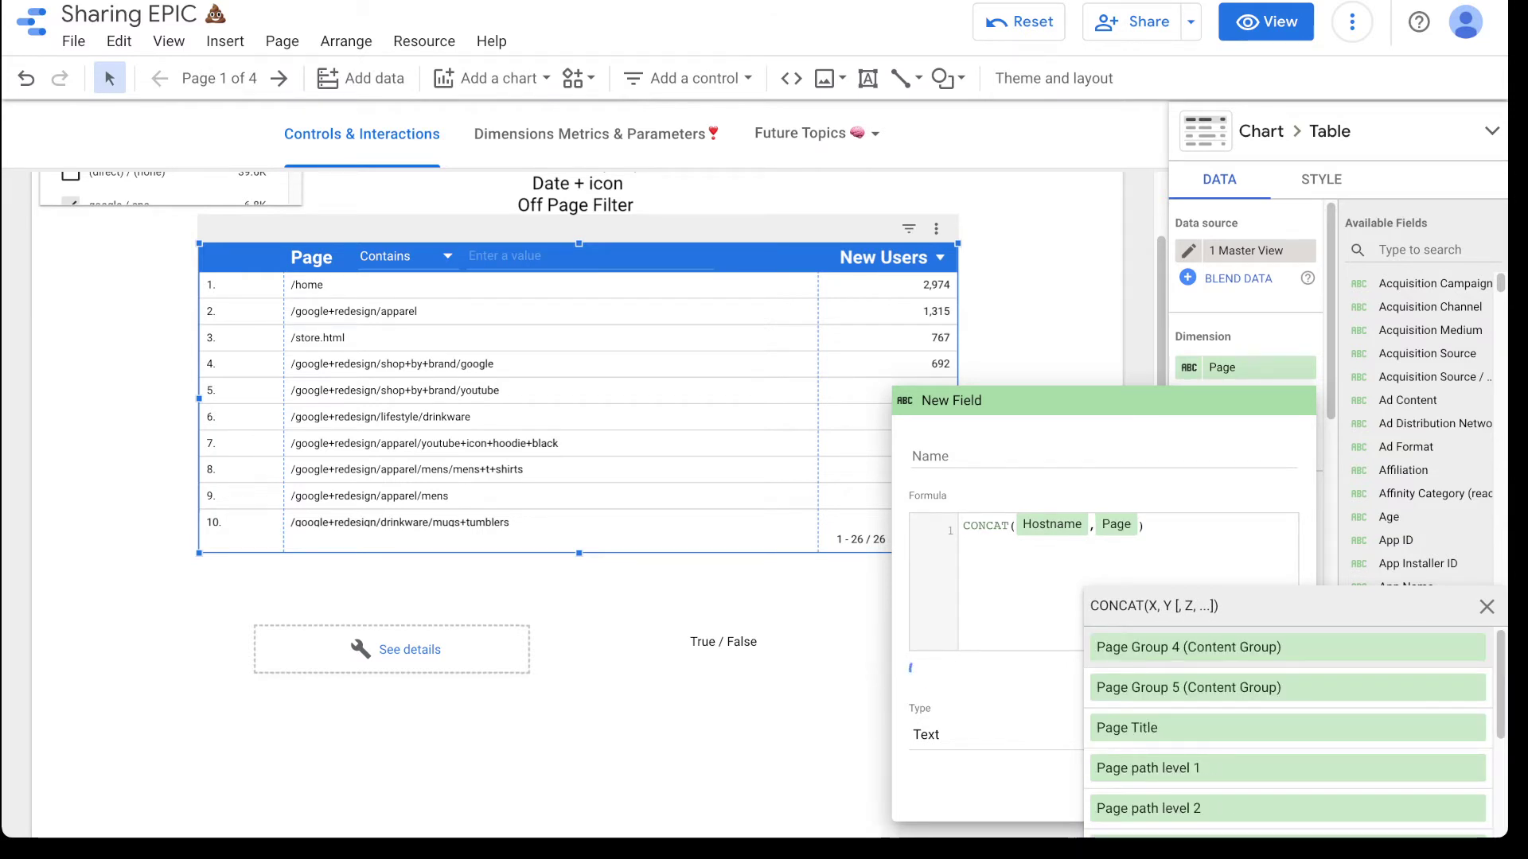
Name the calculated field Page and apply it as the table's dimension.
left_click(954, 456)
type("Page")
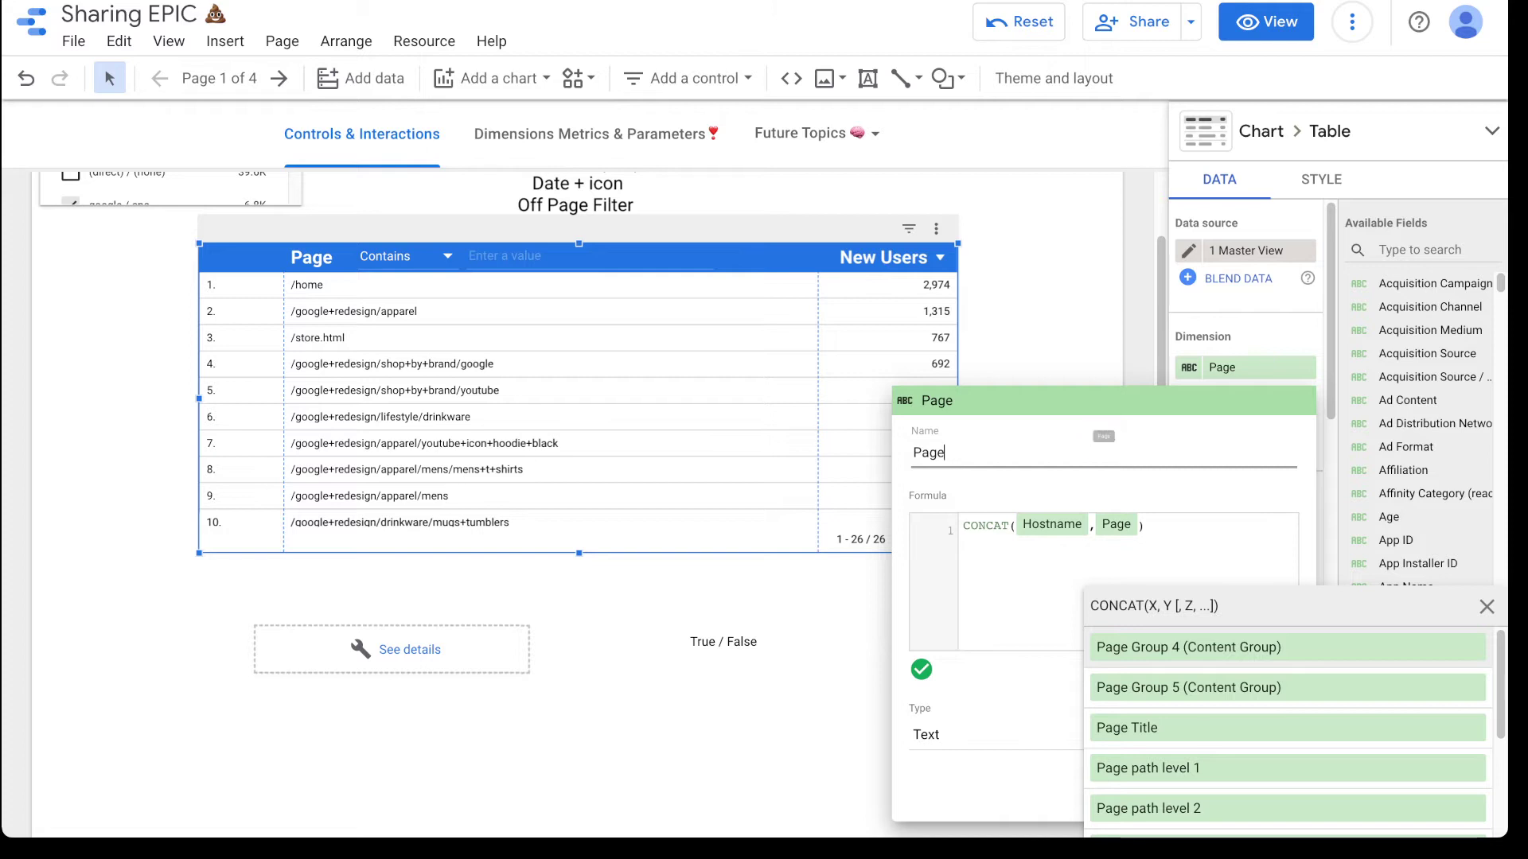
left_click(1487, 607)
left_click(1252, 785)
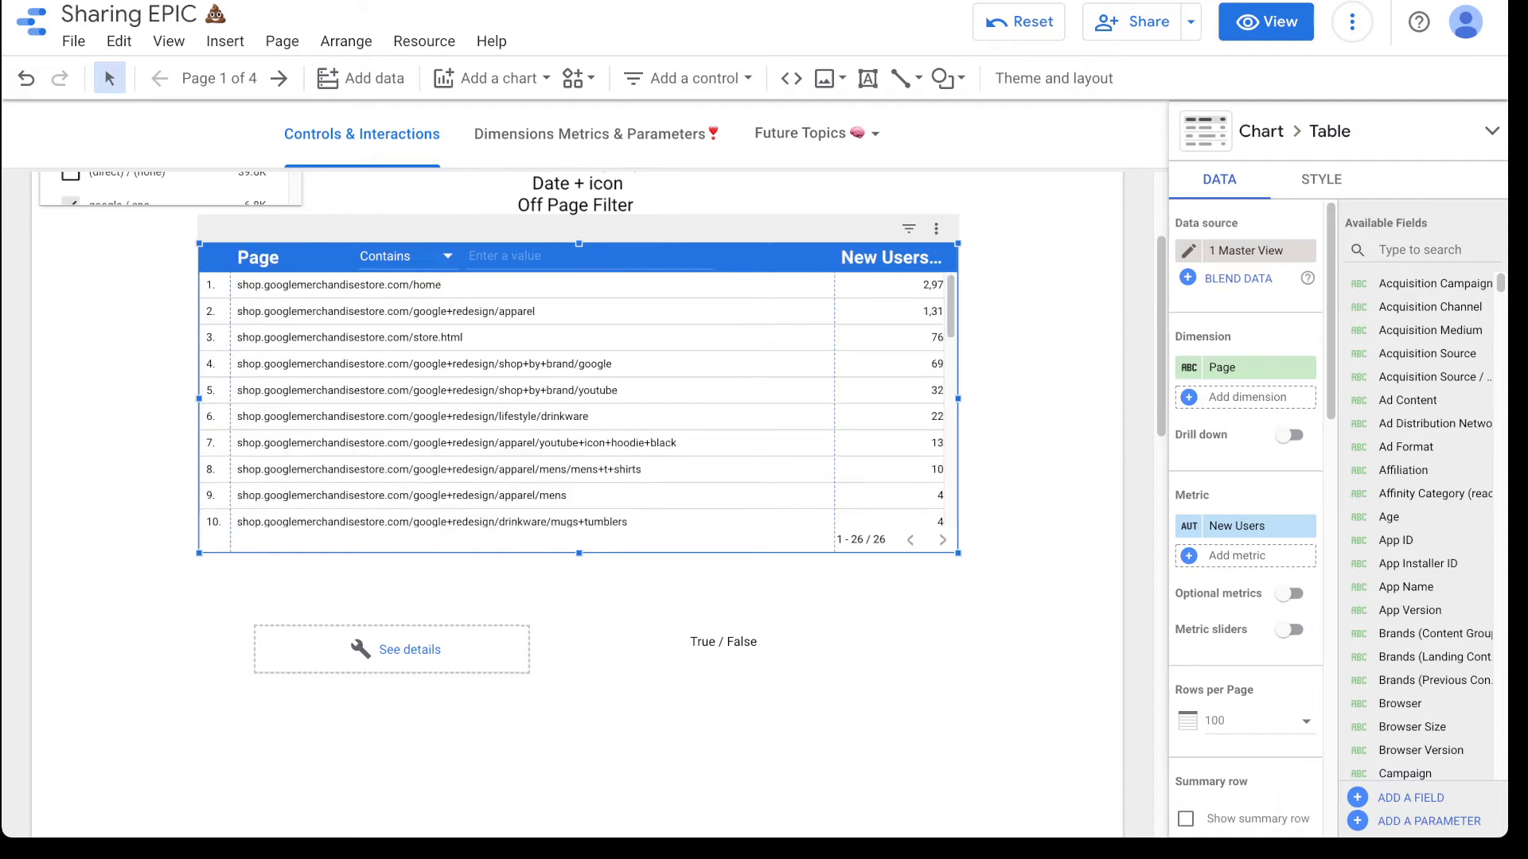
Create a new calculated control field for the checkbox and name it Exclude Home Paths.
scroll(557, 446, "down", 6)
scroll(557, 446, "up", 9)
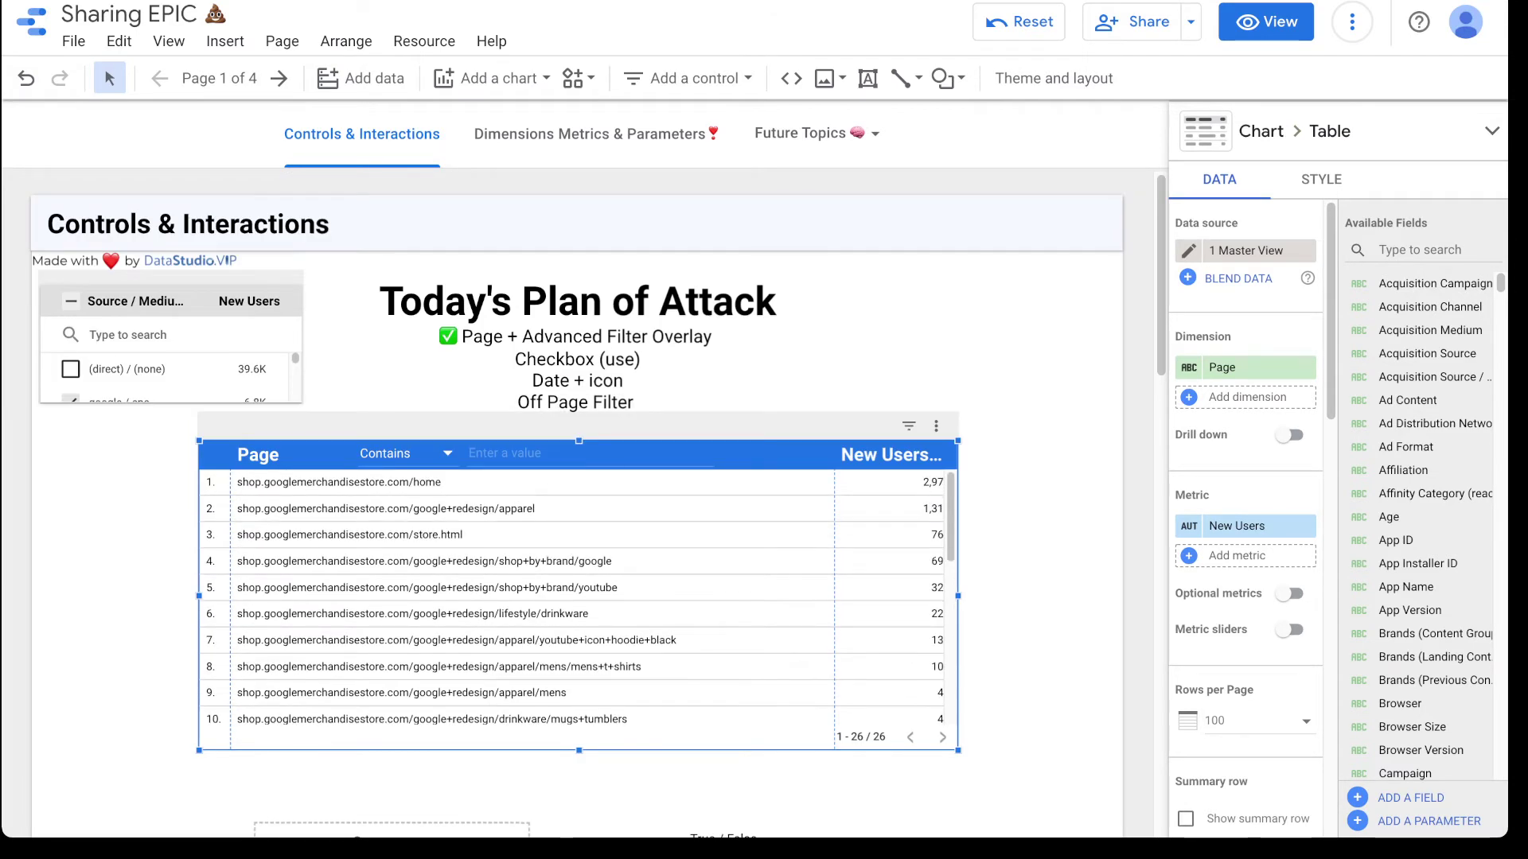
scroll(573, 597, "down", 5)
scroll(573, 597, "up", 5)
scroll(509, 788, "down", 3)
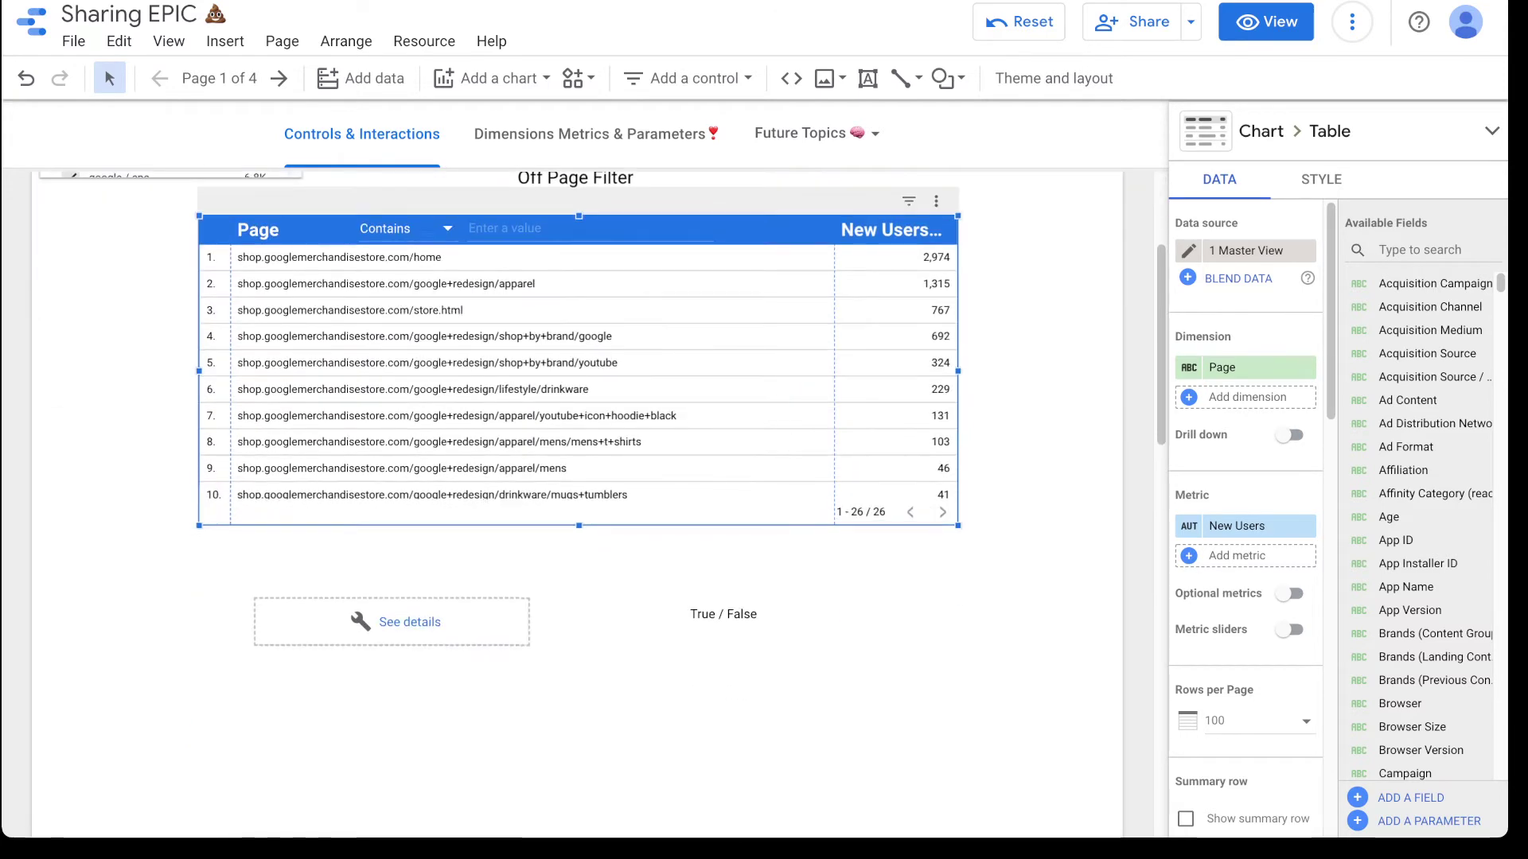
left_click(392, 622)
left_click(1245, 367)
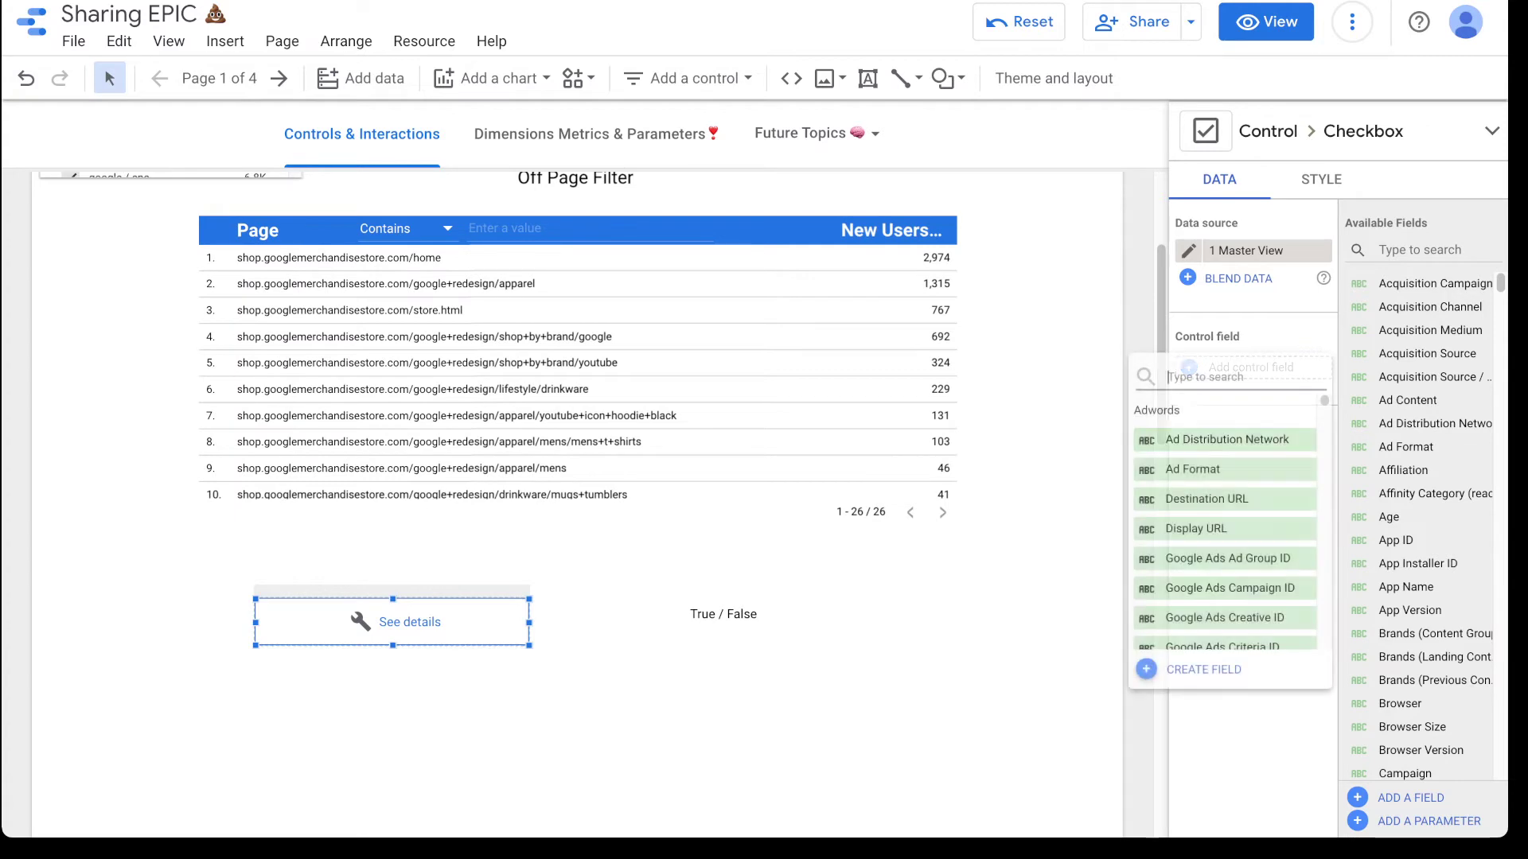
left_click(1203, 670)
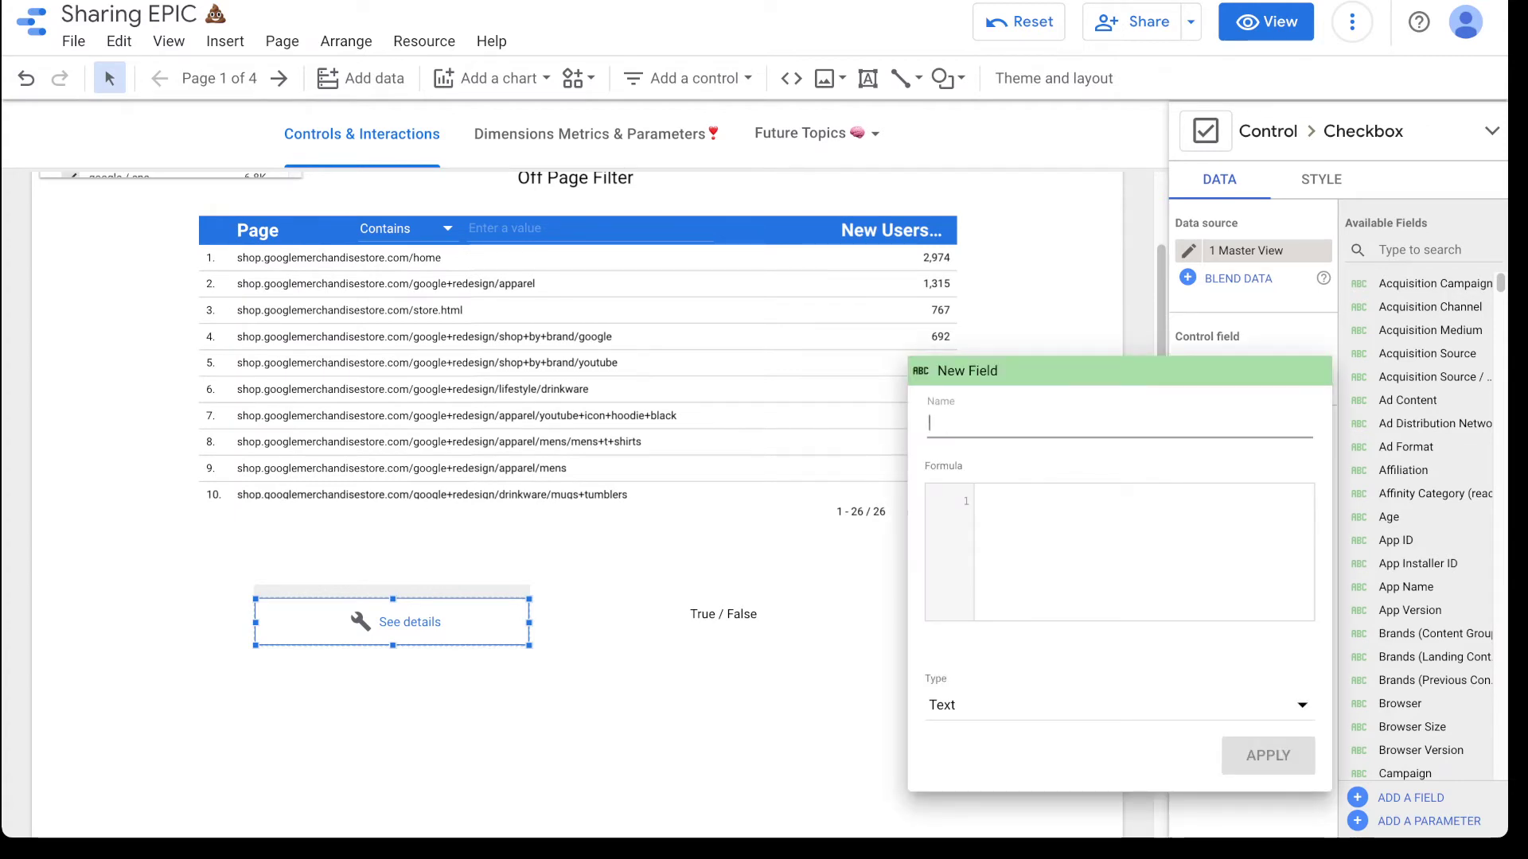
type("Exclude ")
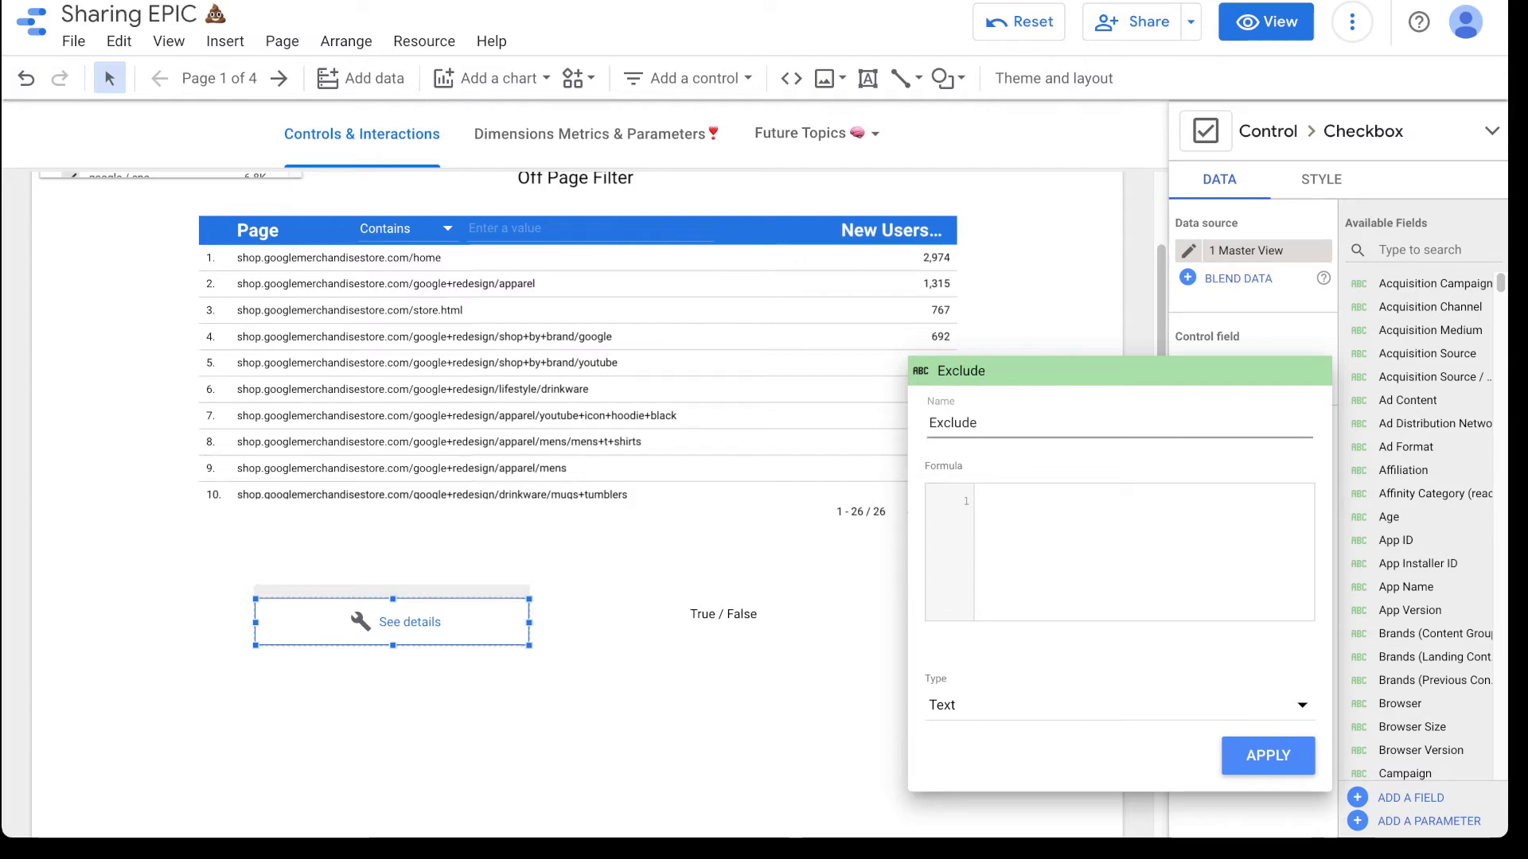
type("Home P")
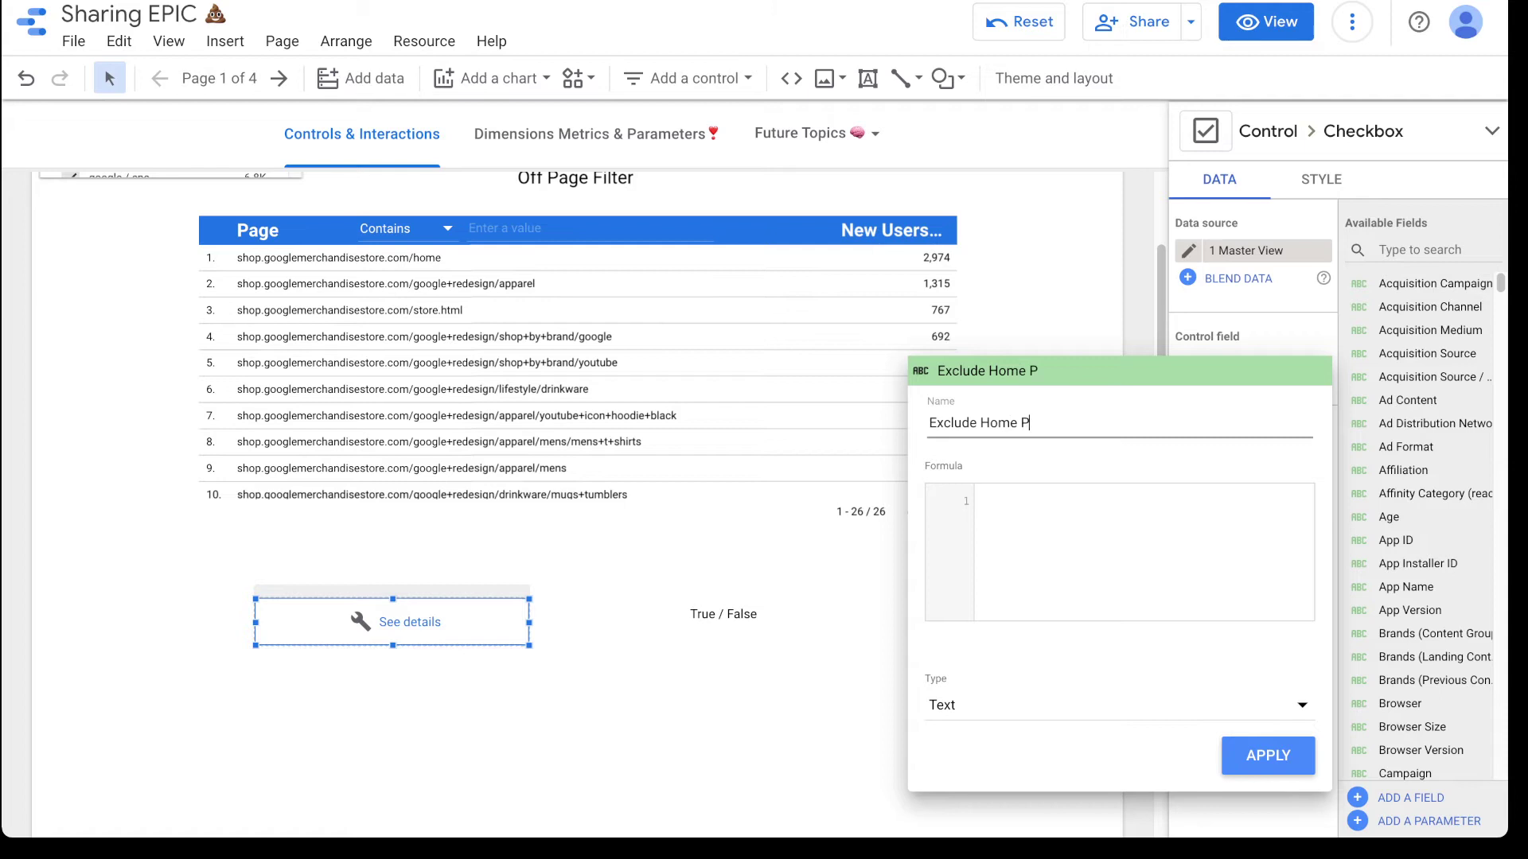
type("aths")
left_click(980, 501)
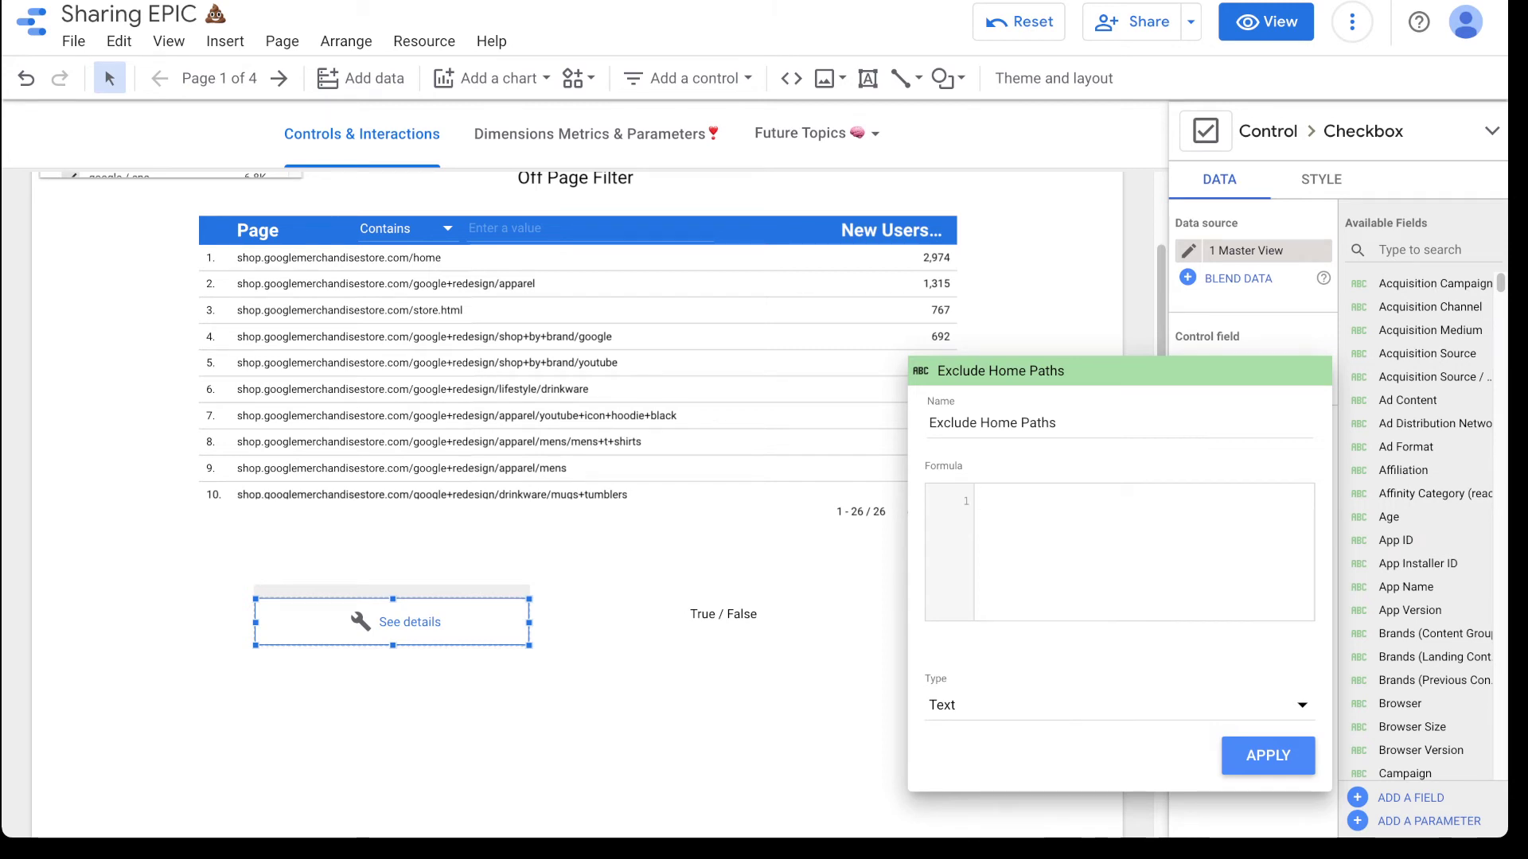
Enter the formula REGEXP_MATCH(Page,'.*home$') for the checkbox's control field.
type("rege")
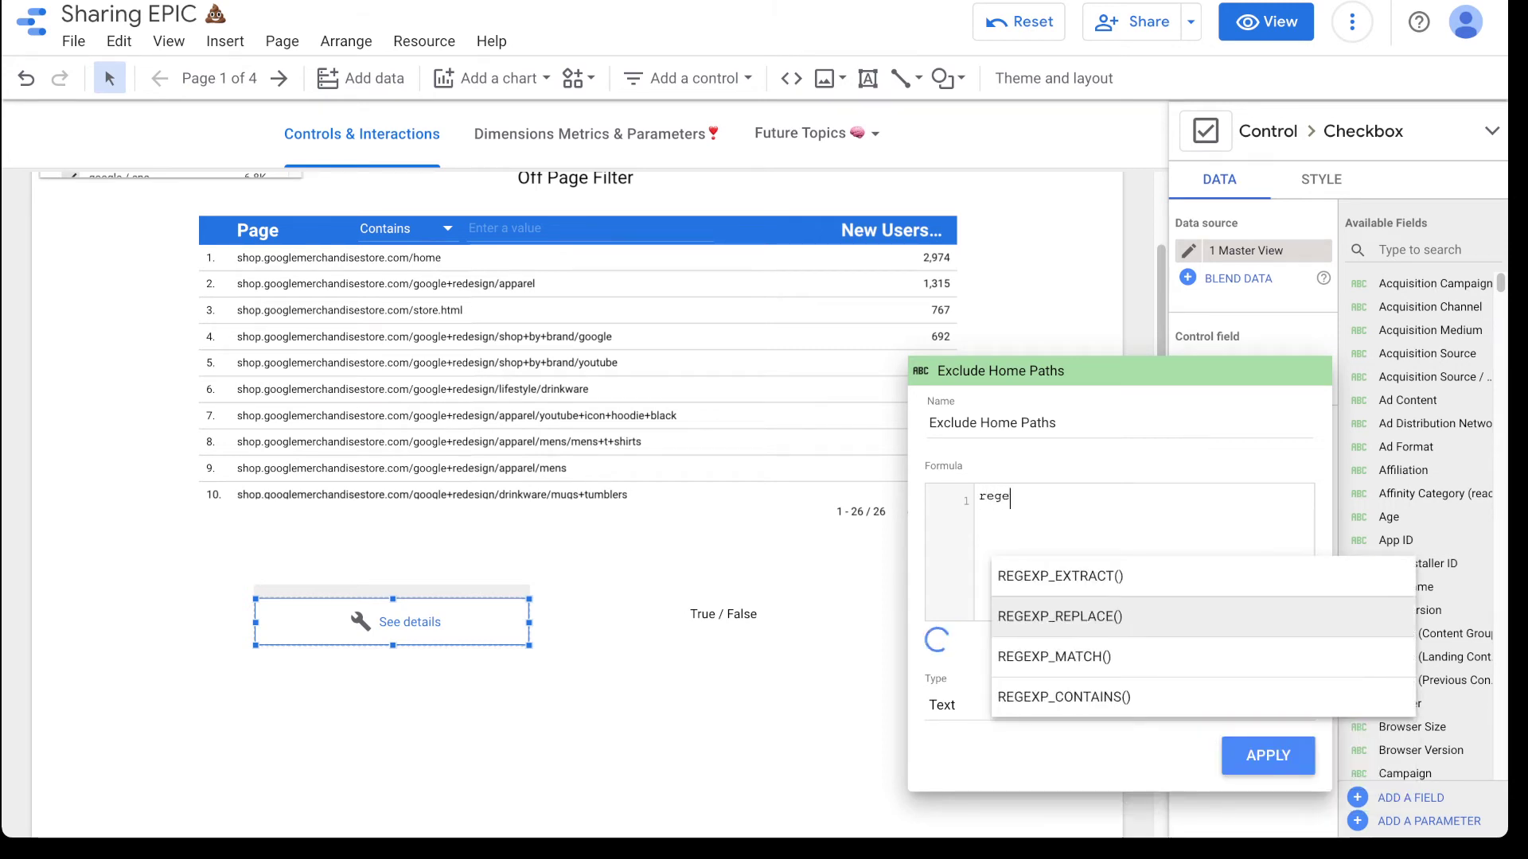
key("Down")
key("Return")
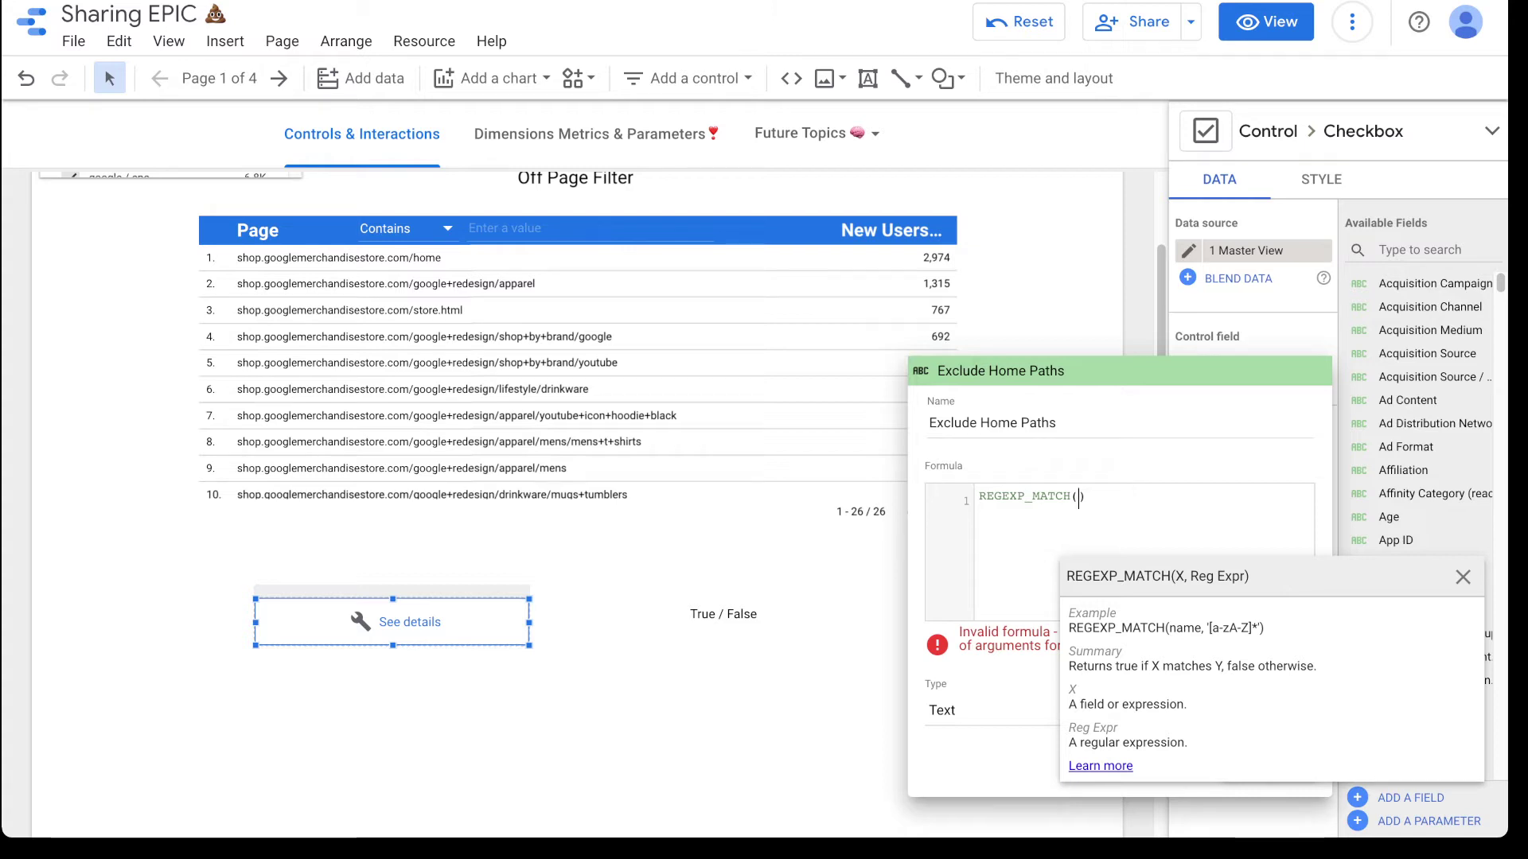
type("Page")
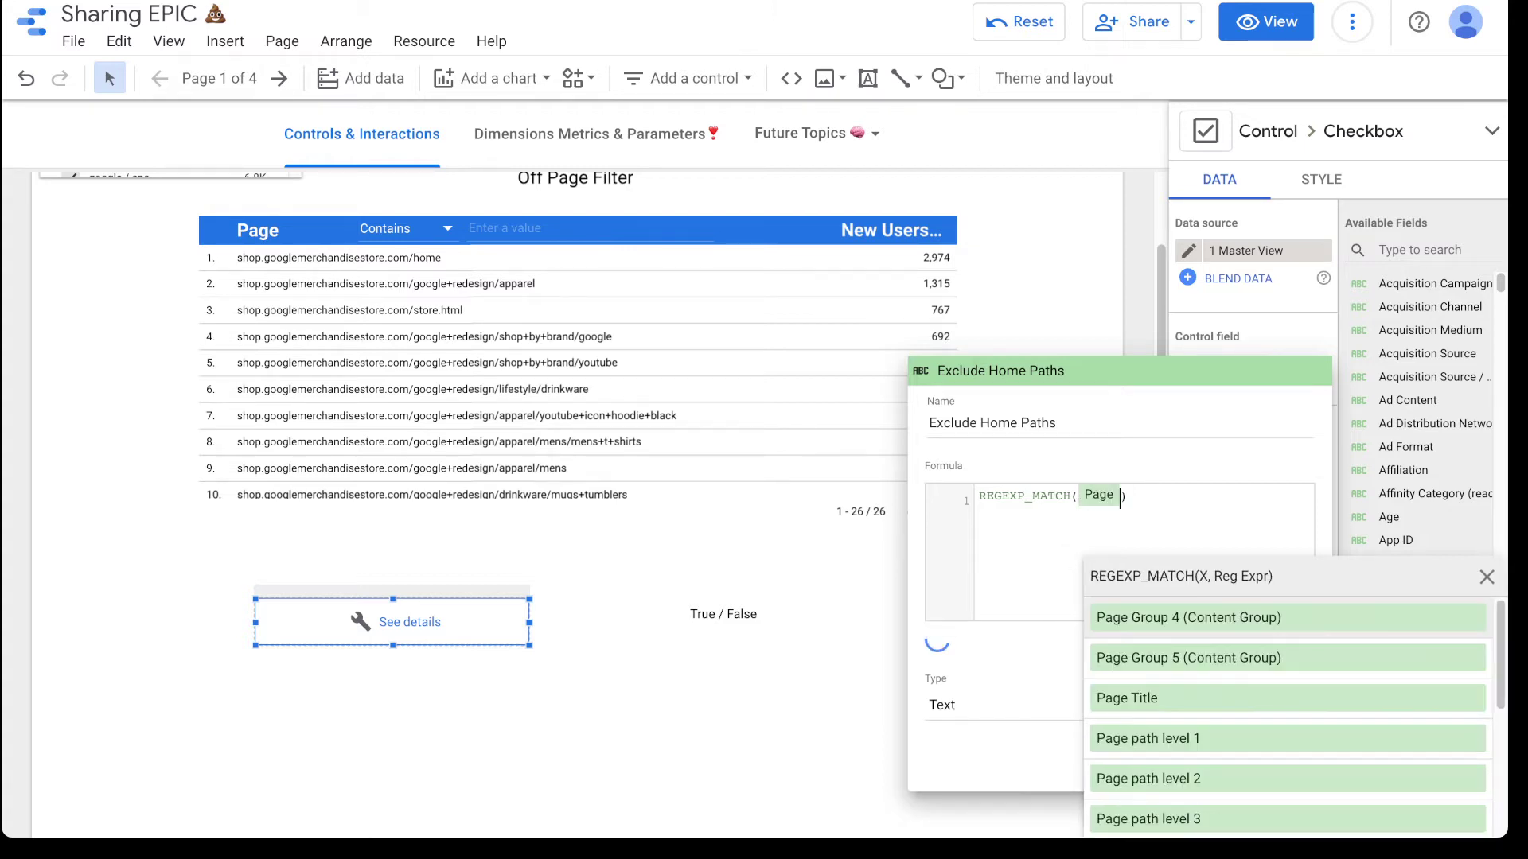
type(", '")
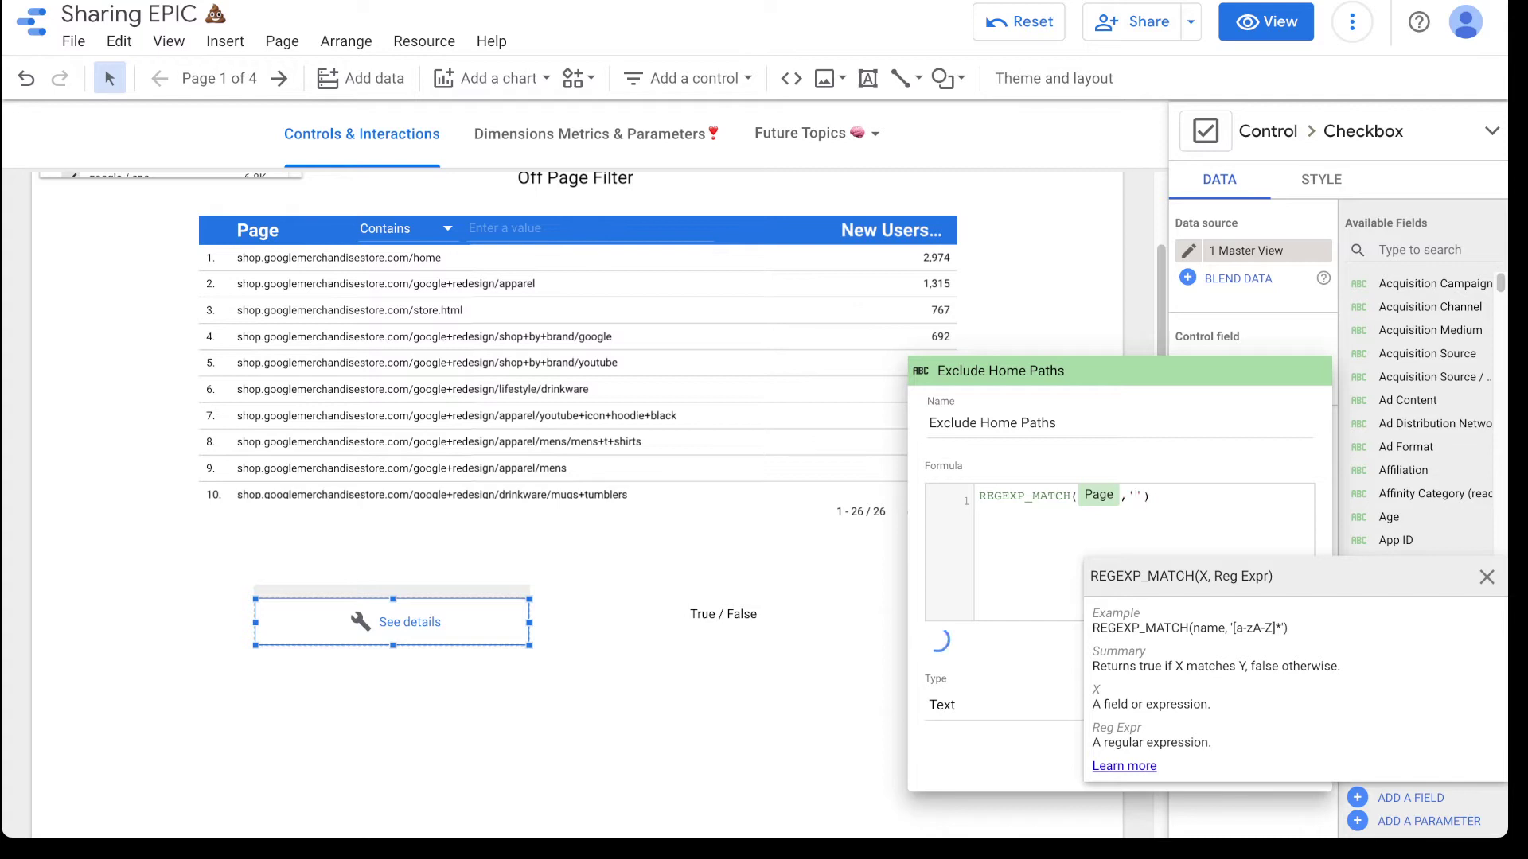
type(".*")
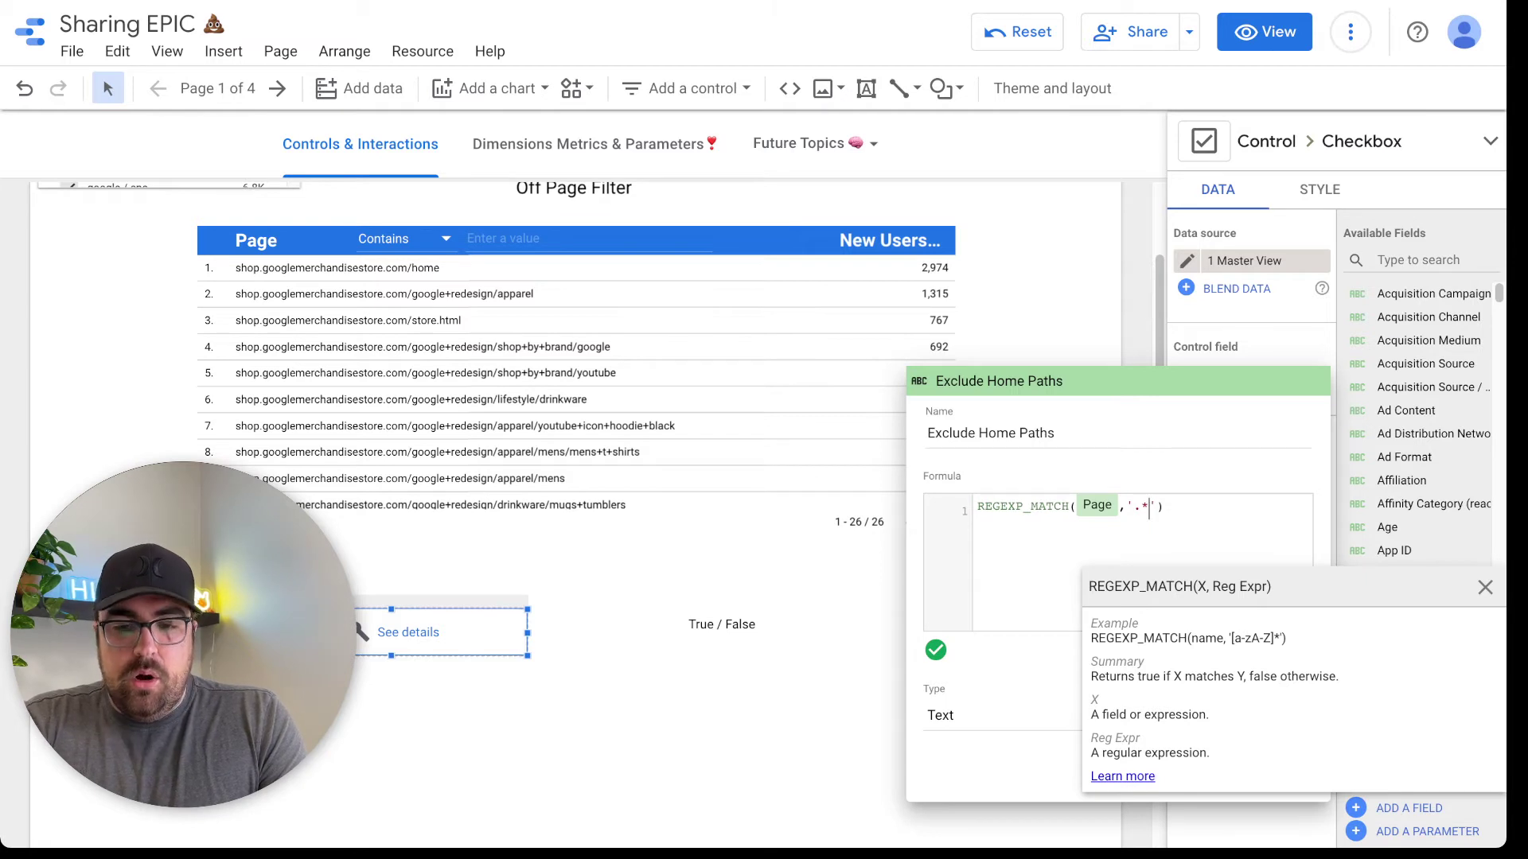
type("home$")
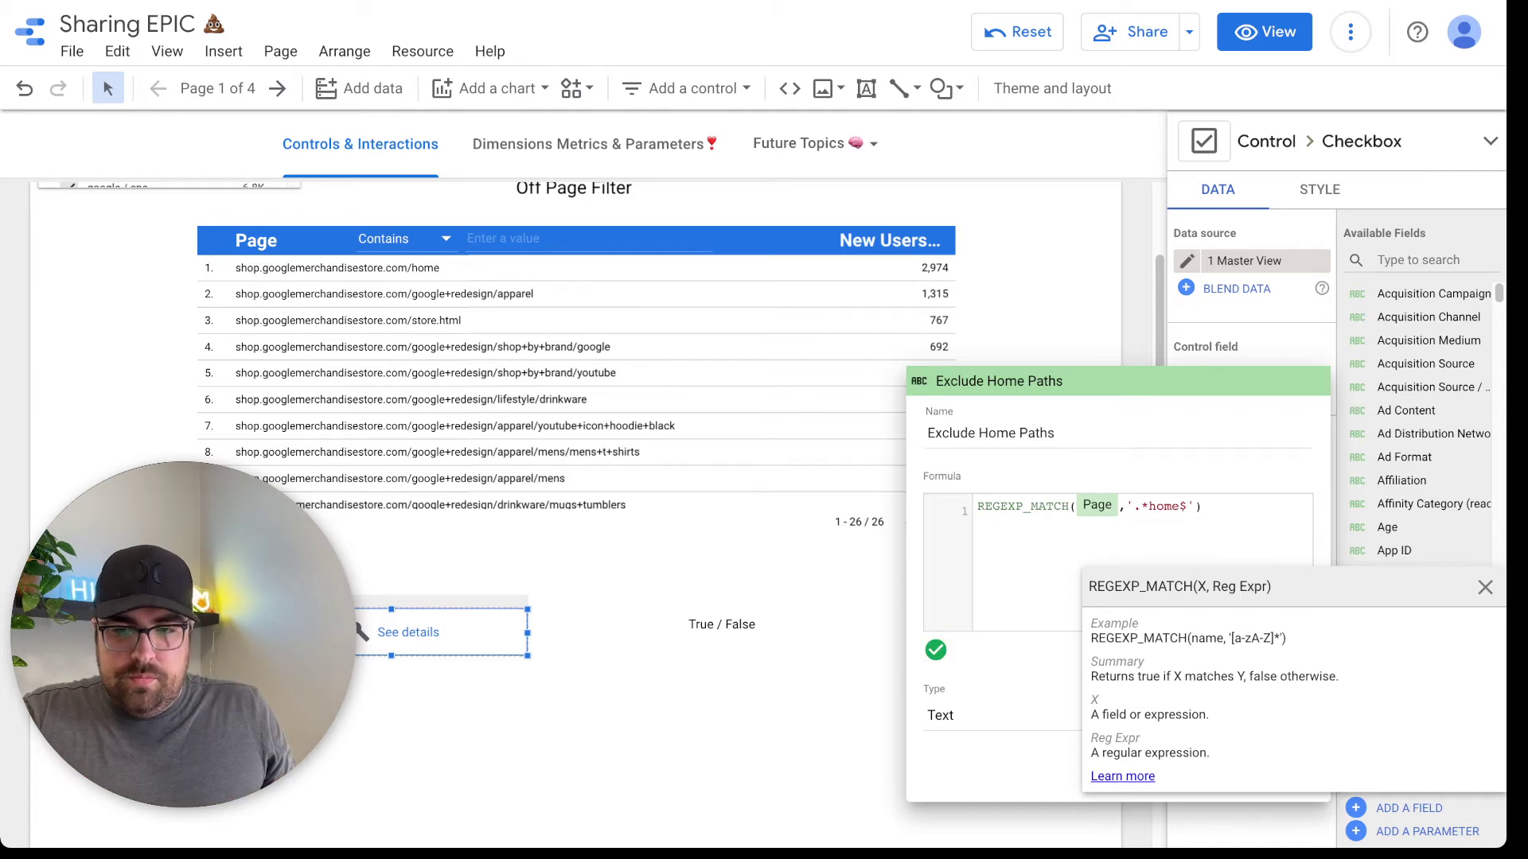
key("Escape")
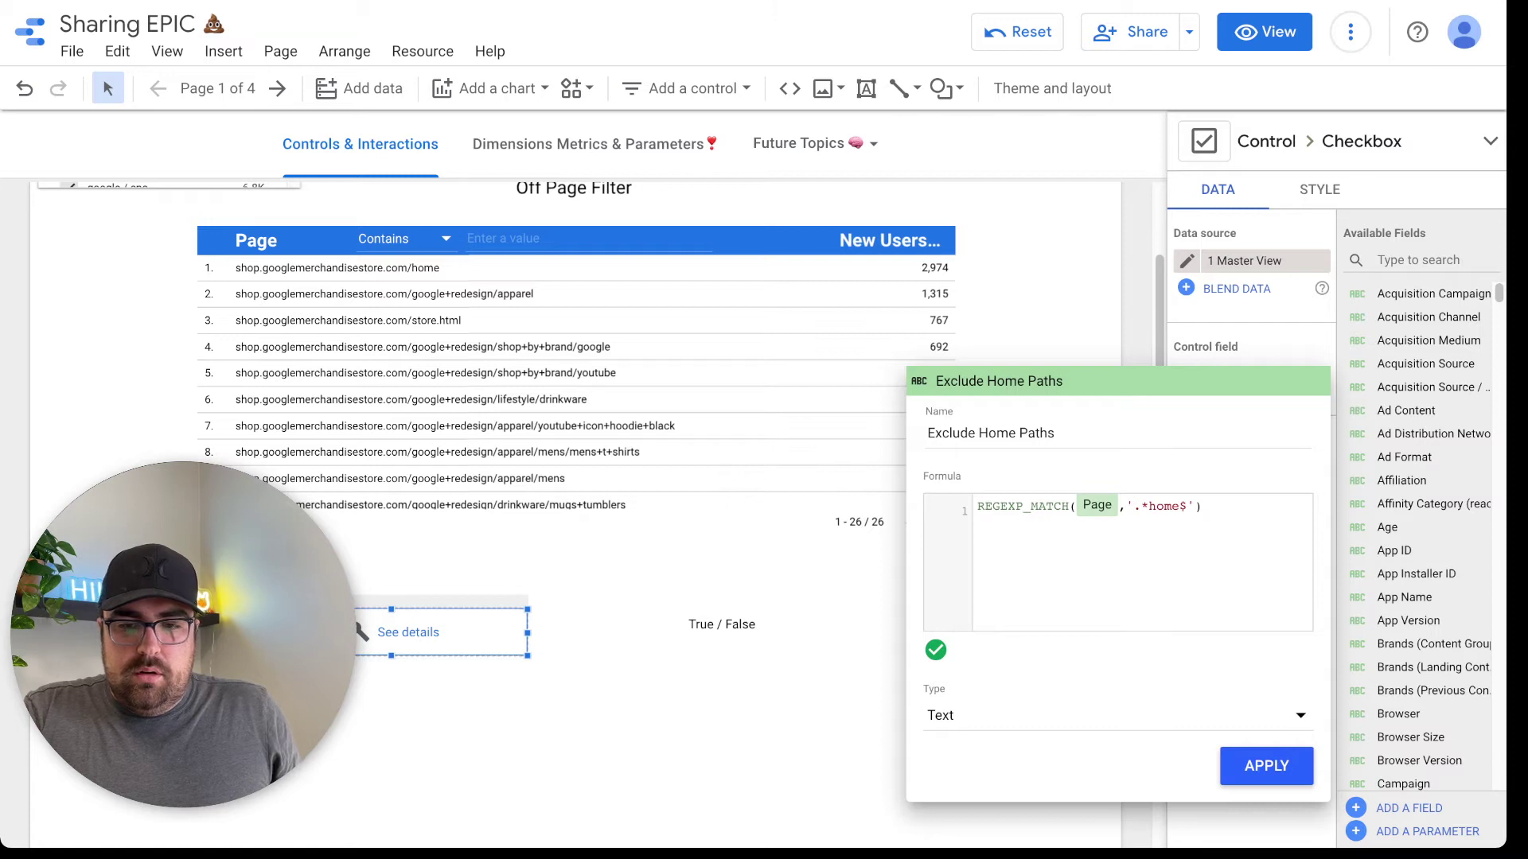
Rename the field Only Home Paths and apply it as the checkbox's control field.
left_click(948, 433)
type("ONly")
key("BackSpace")
key("BackSpace")
key("BackSpace")
type("nly")
left_click(1266, 766)
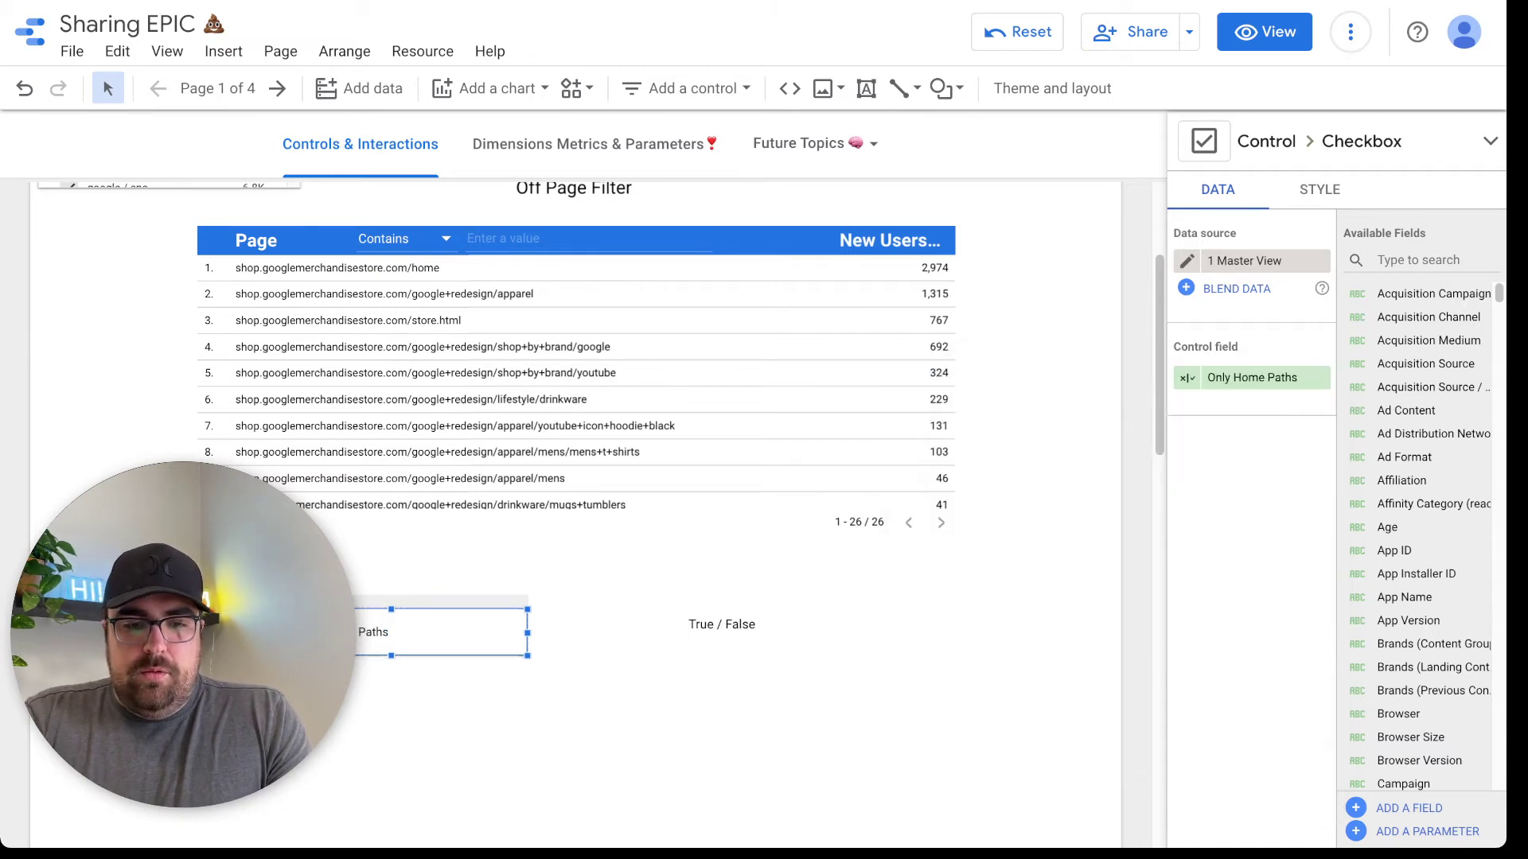
Nudge the checkbox up slightly, preview the report and tick Only Home Paths to test its filtering of the page table.
mouse_move(442, 633)
left_mouse_down()
mouse_move(804, 632)
mouse_move(442, 620)
left_mouse_up()
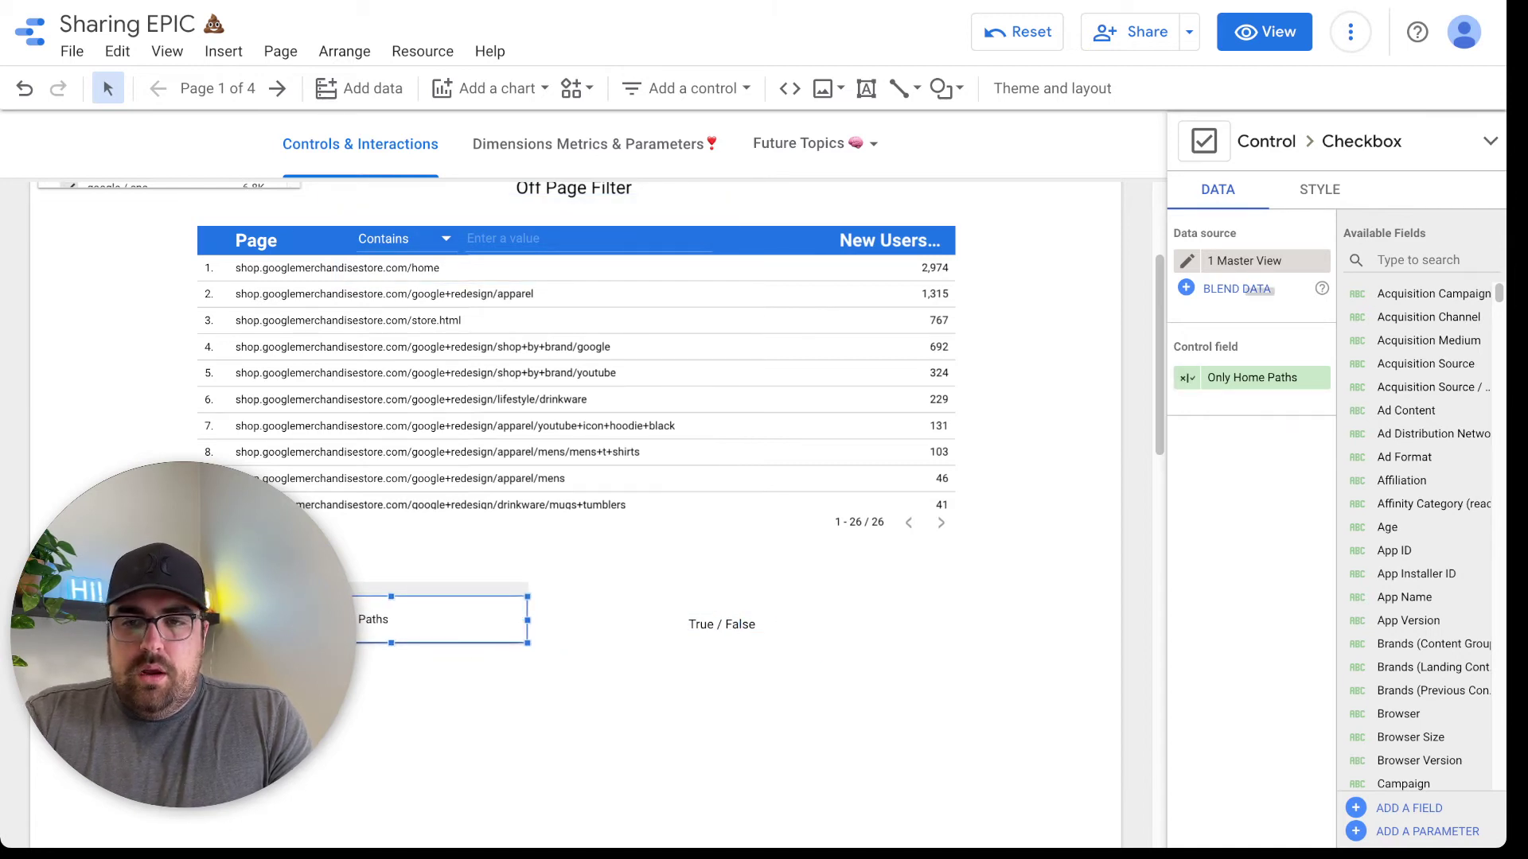
left_click(1265, 31)
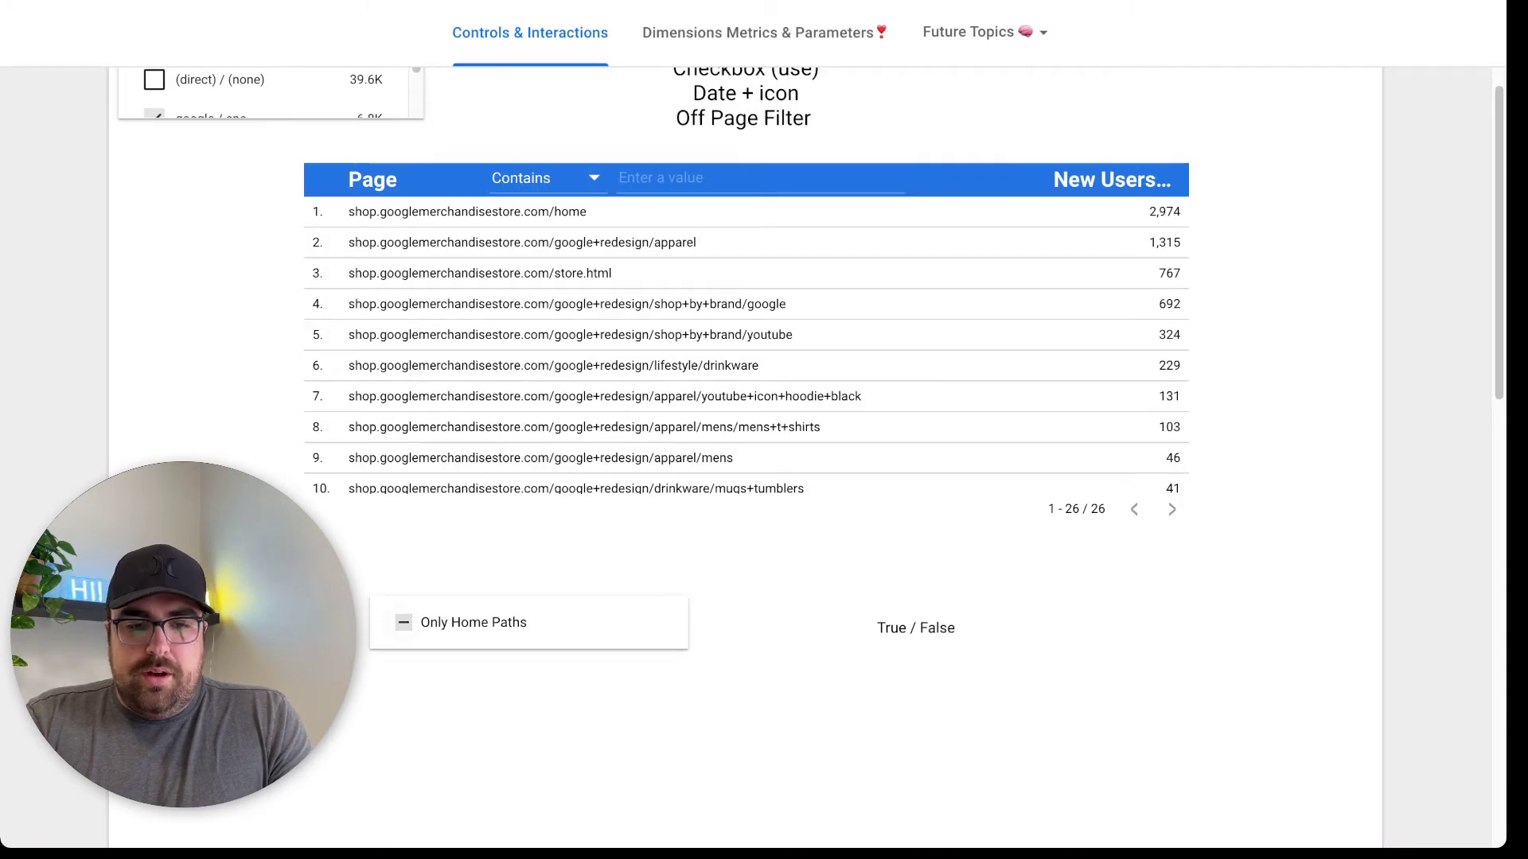
left_click(403, 623)
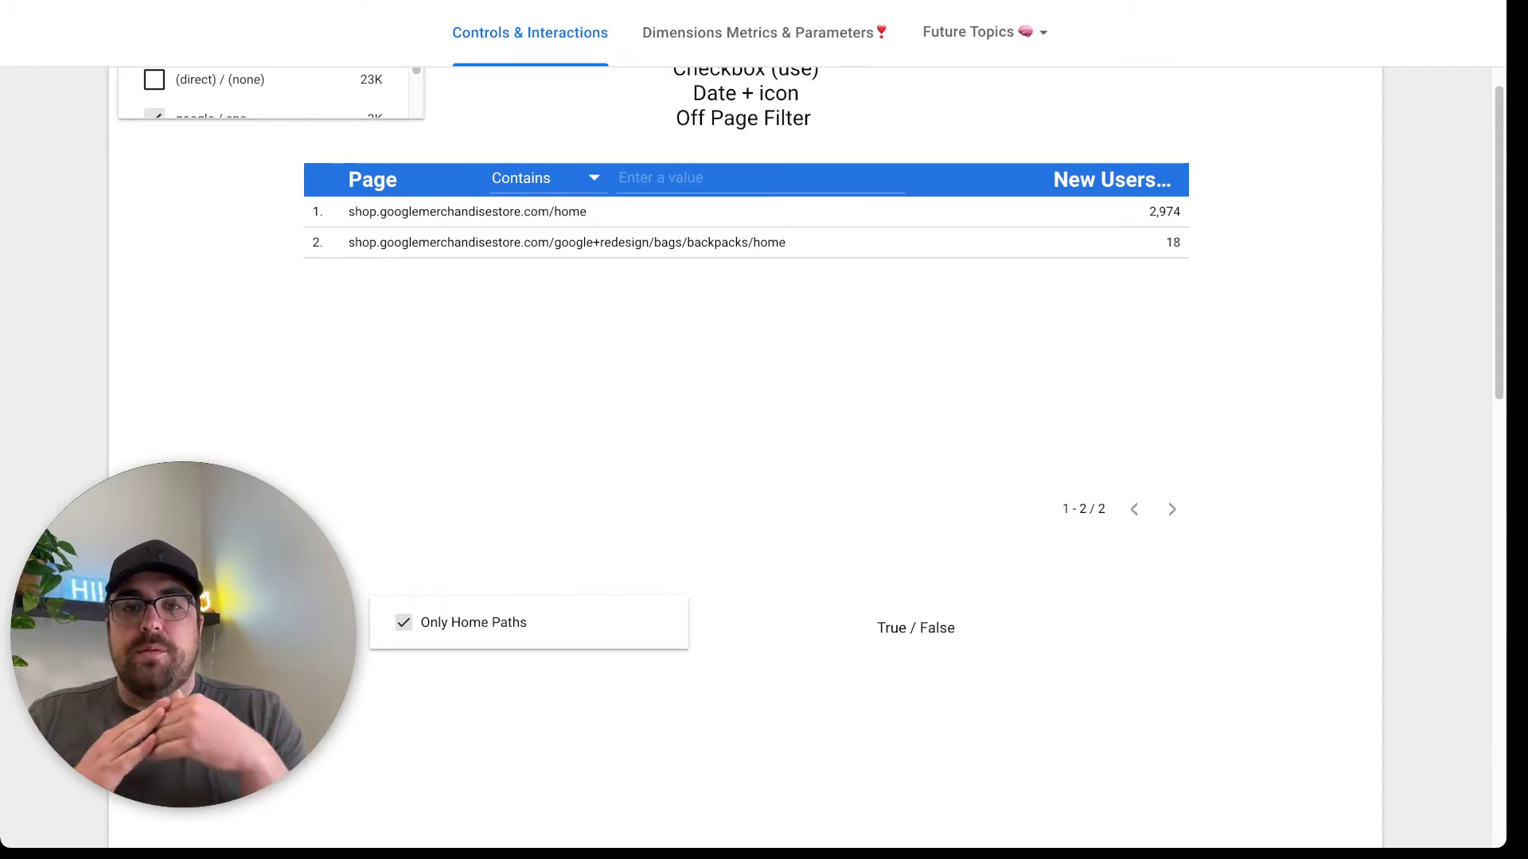
scroll(745, 442, "up", 2)
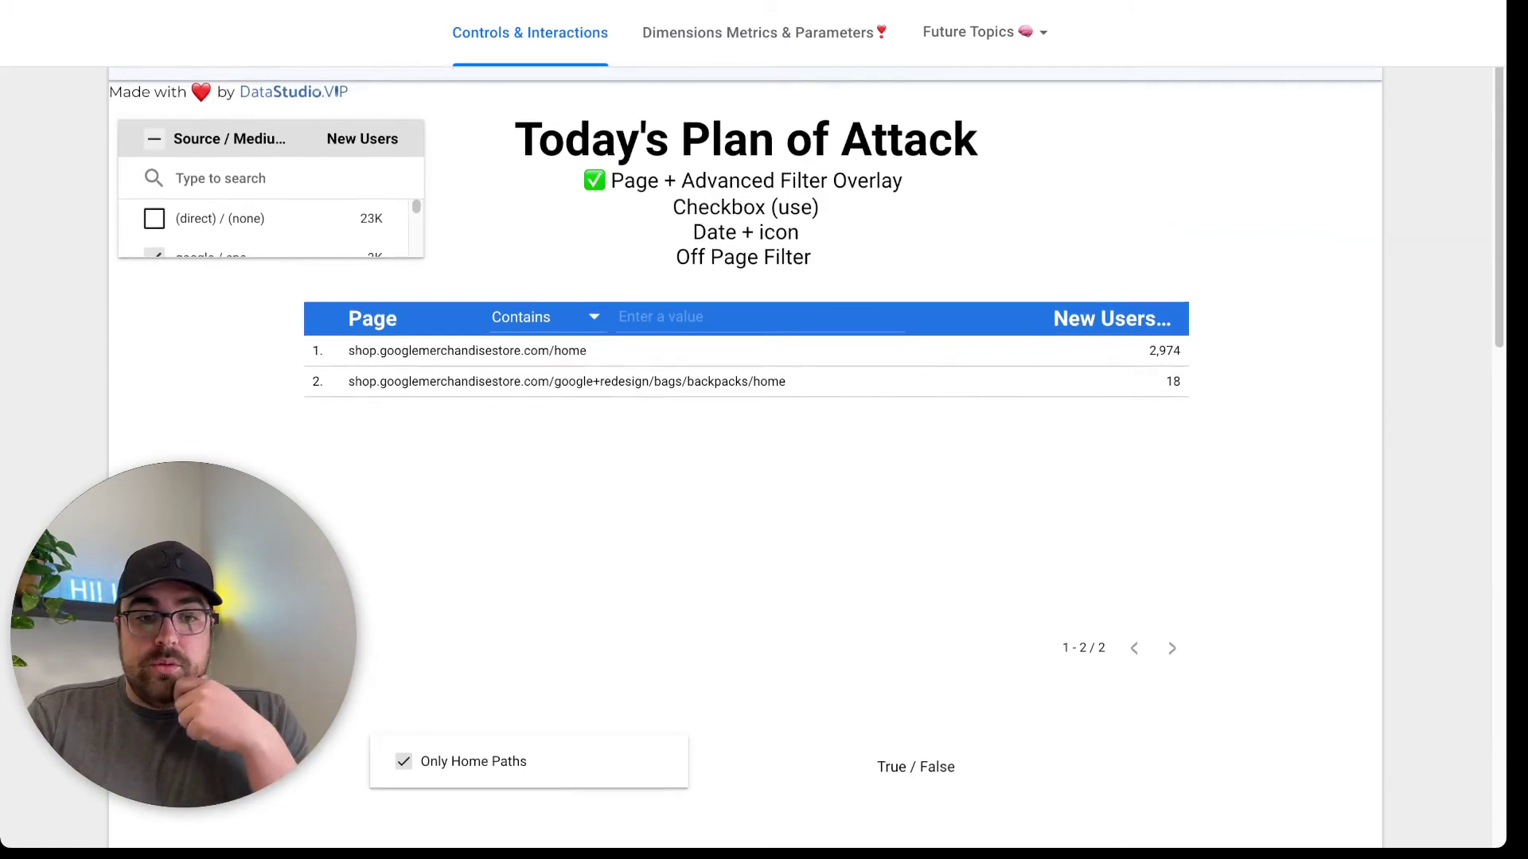
scroll(745, 441, "down", 1)
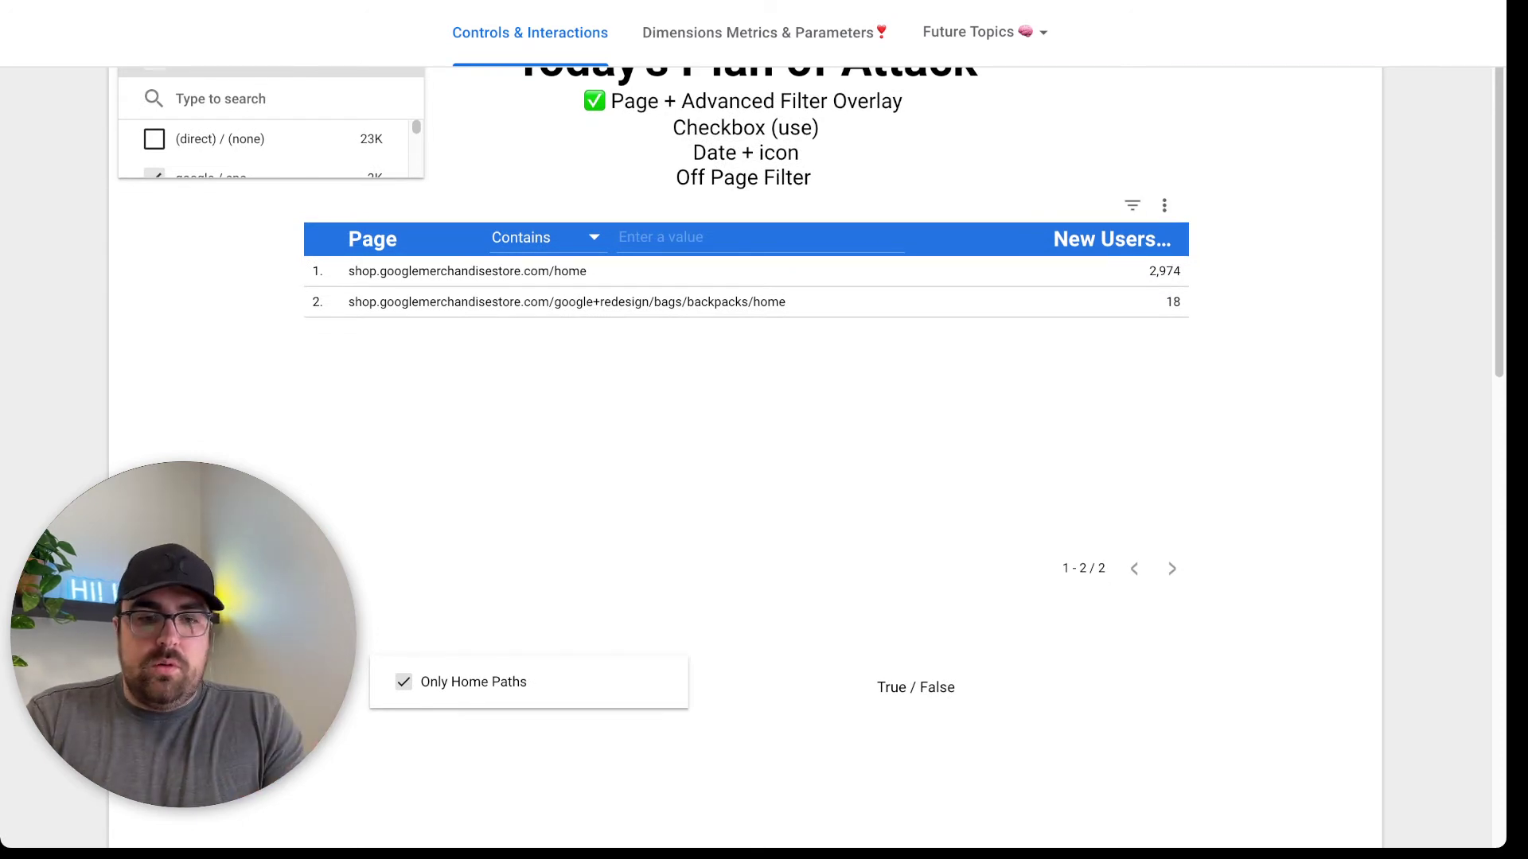
mouse_move(1264, 32)
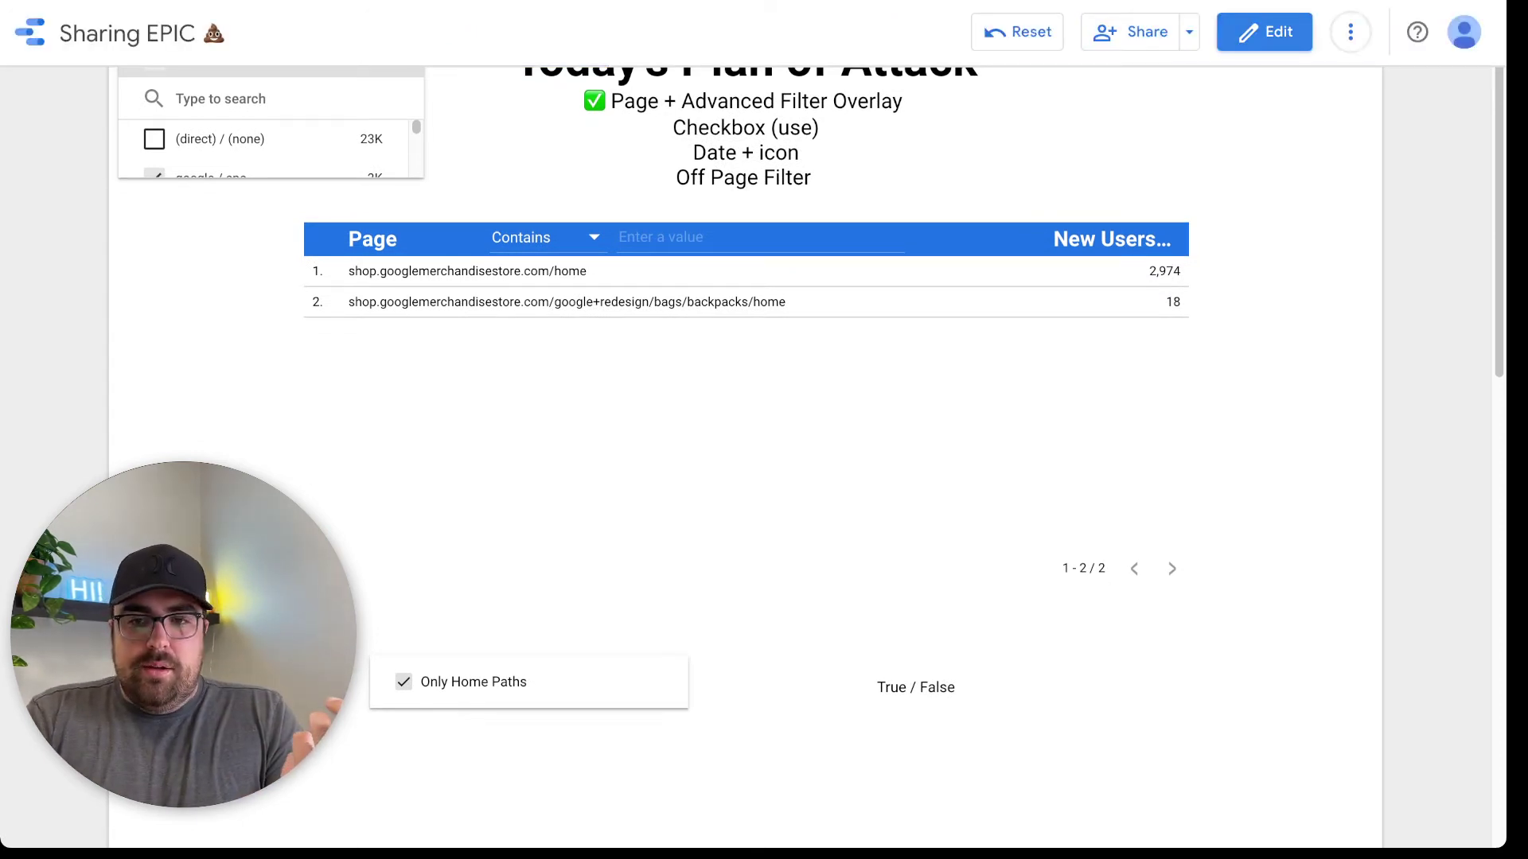
scroll(745, 441, "up", 2)
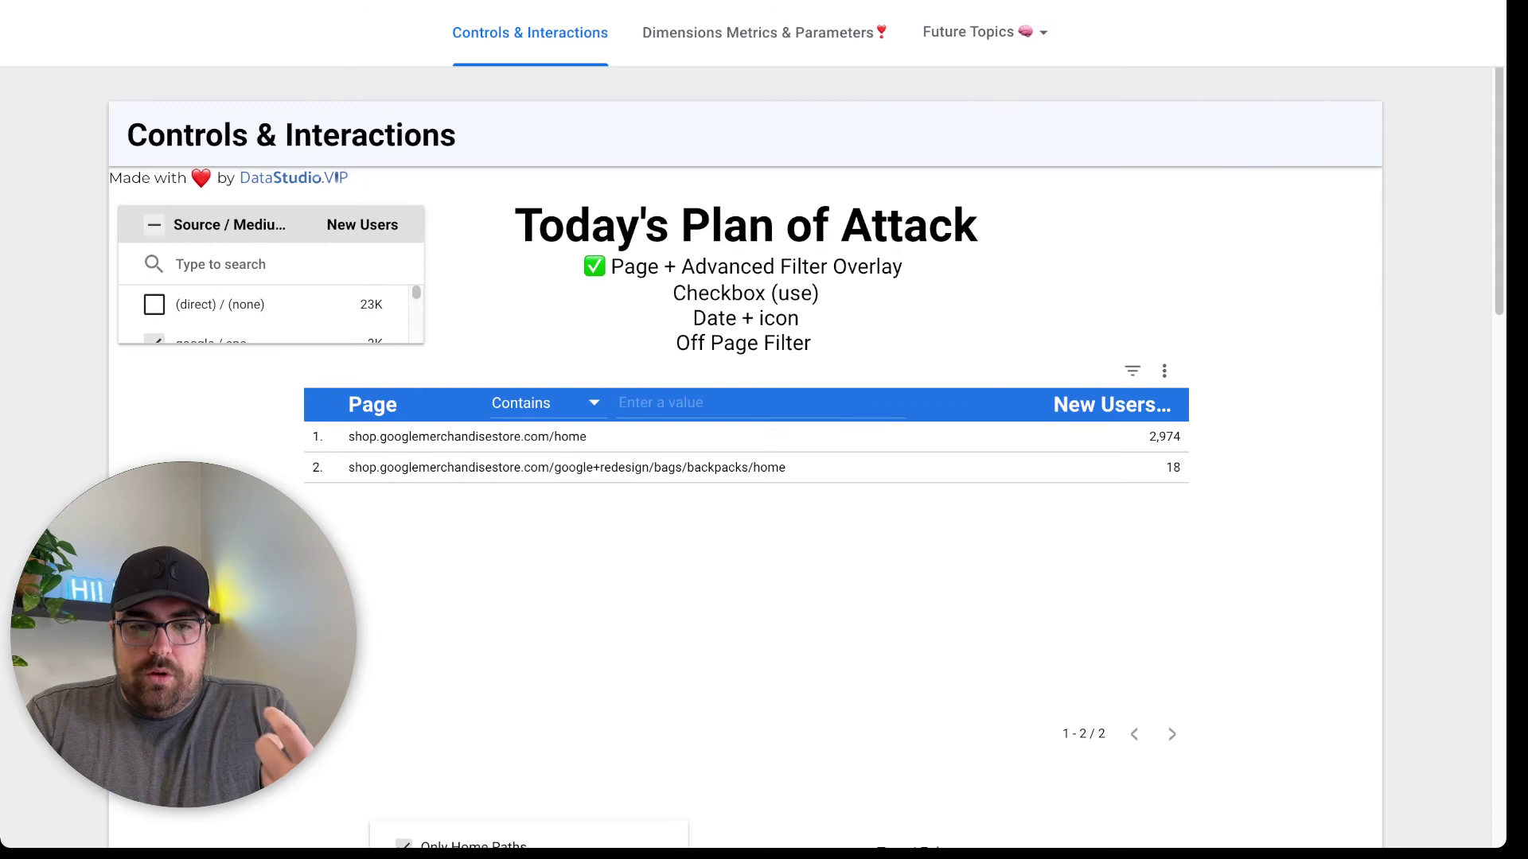
scroll(744, 442, "down", 2)
Return to editing and move the Only Home Paths checkbox into the Controls & Interactions header band.
left_click(1265, 32)
left_click_drag(446, 704, 858, 200)
scroll(857, 199, "up", 2)
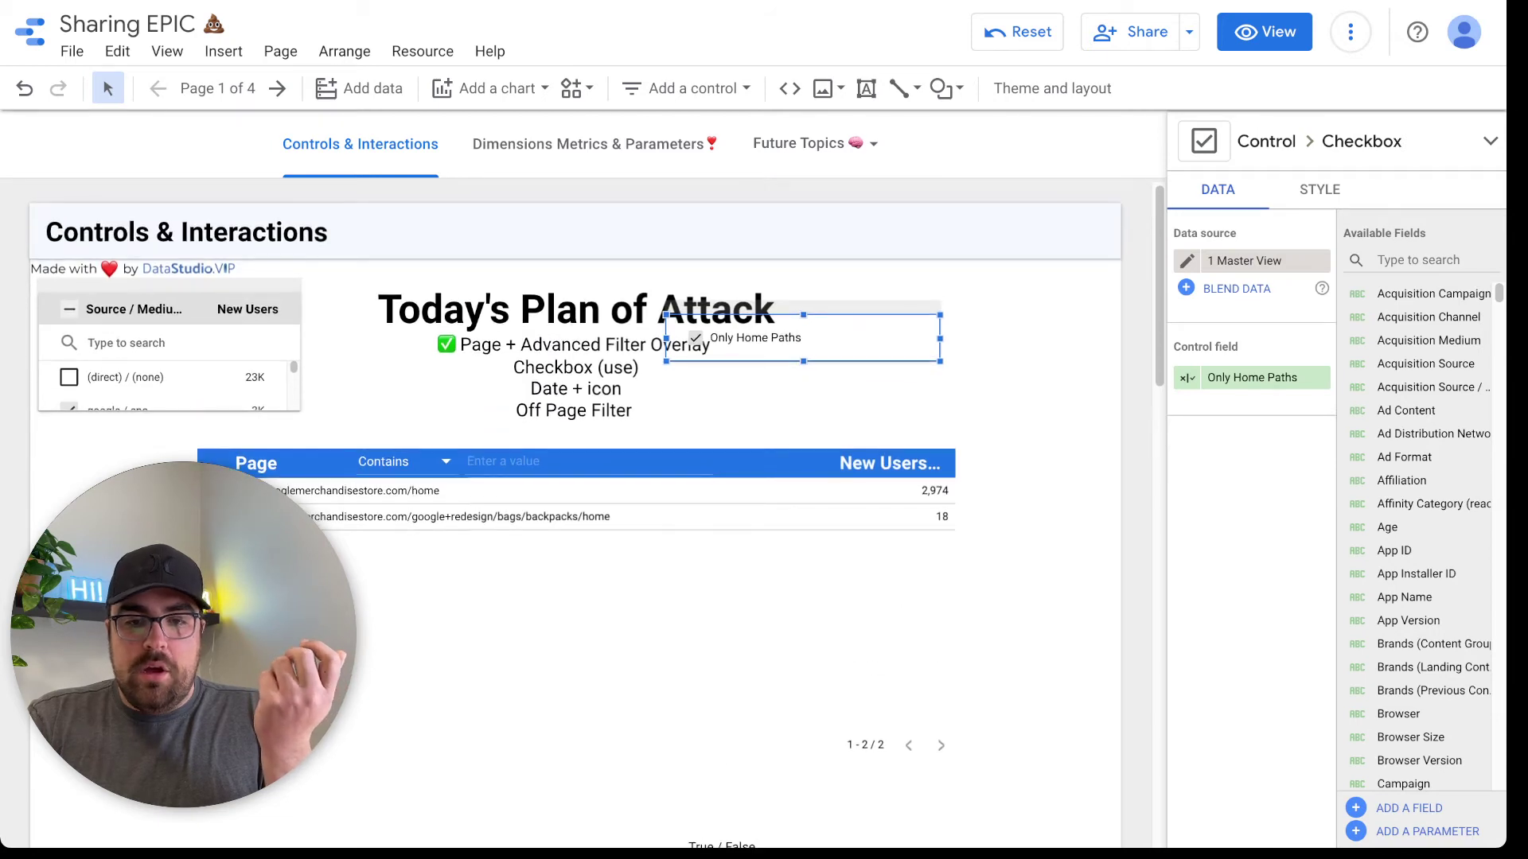
left_click_drag(803, 338, 831, 238)
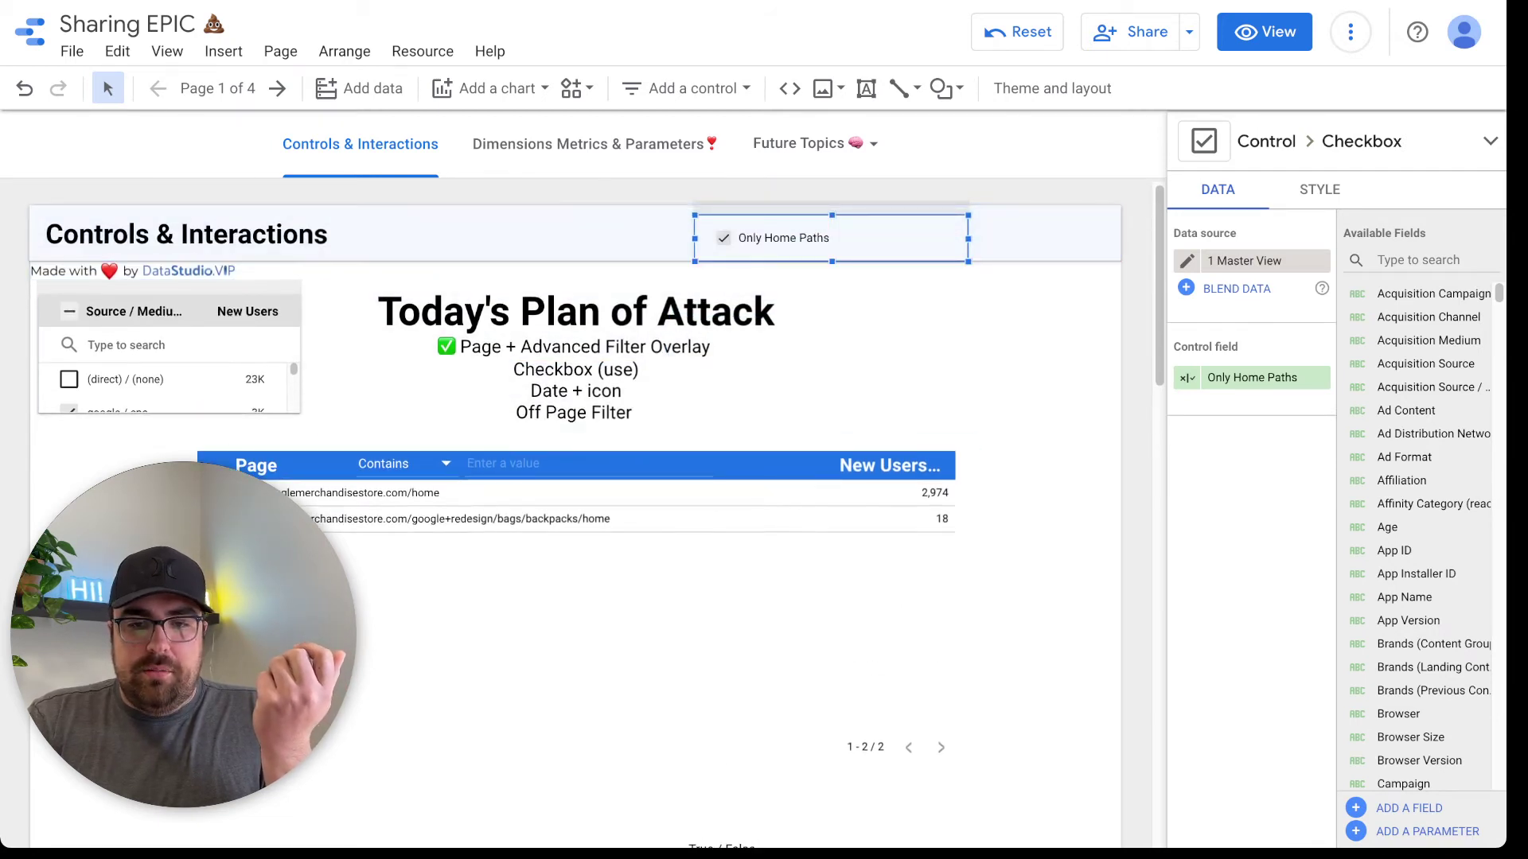
left_click(899, 326)
left_click(867, 238)
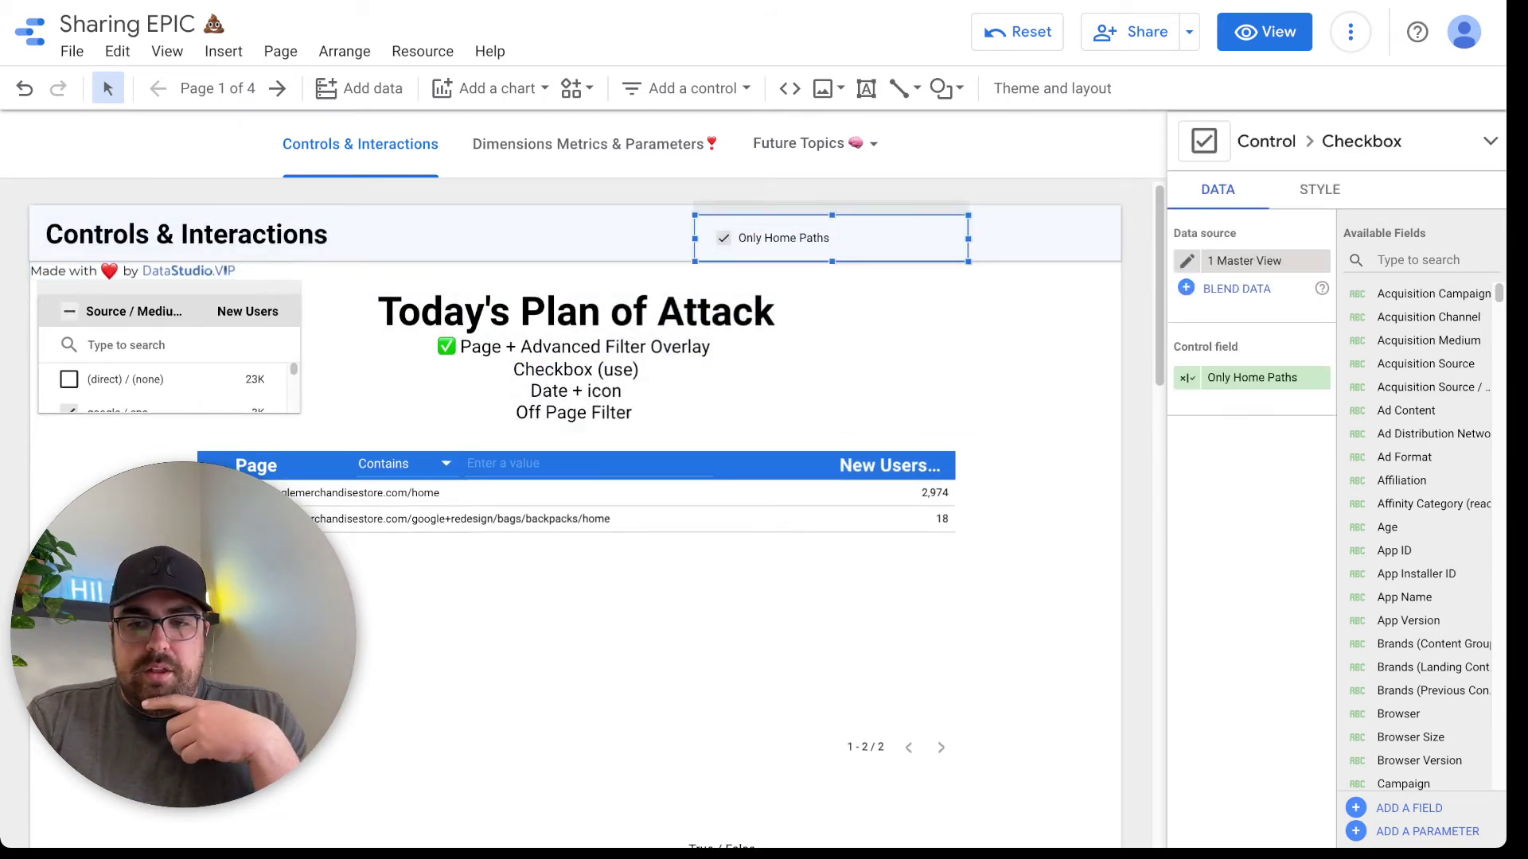
Remove the checkbox control's border shadow and make its background transparent.
left_click(1320, 190)
scroll(1329, 478, "down", 8)
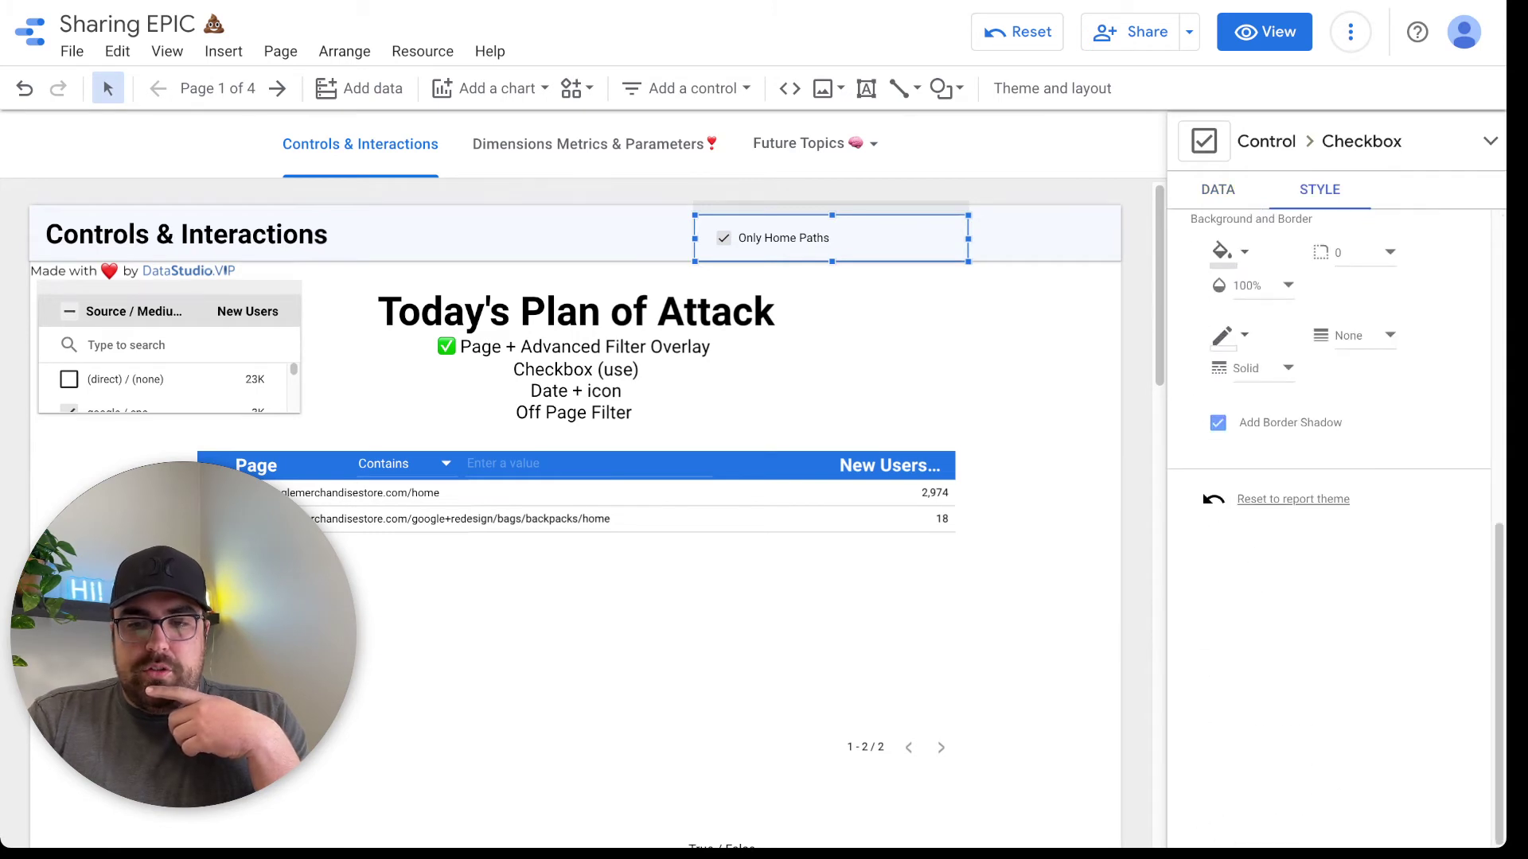
left_click(1217, 423)
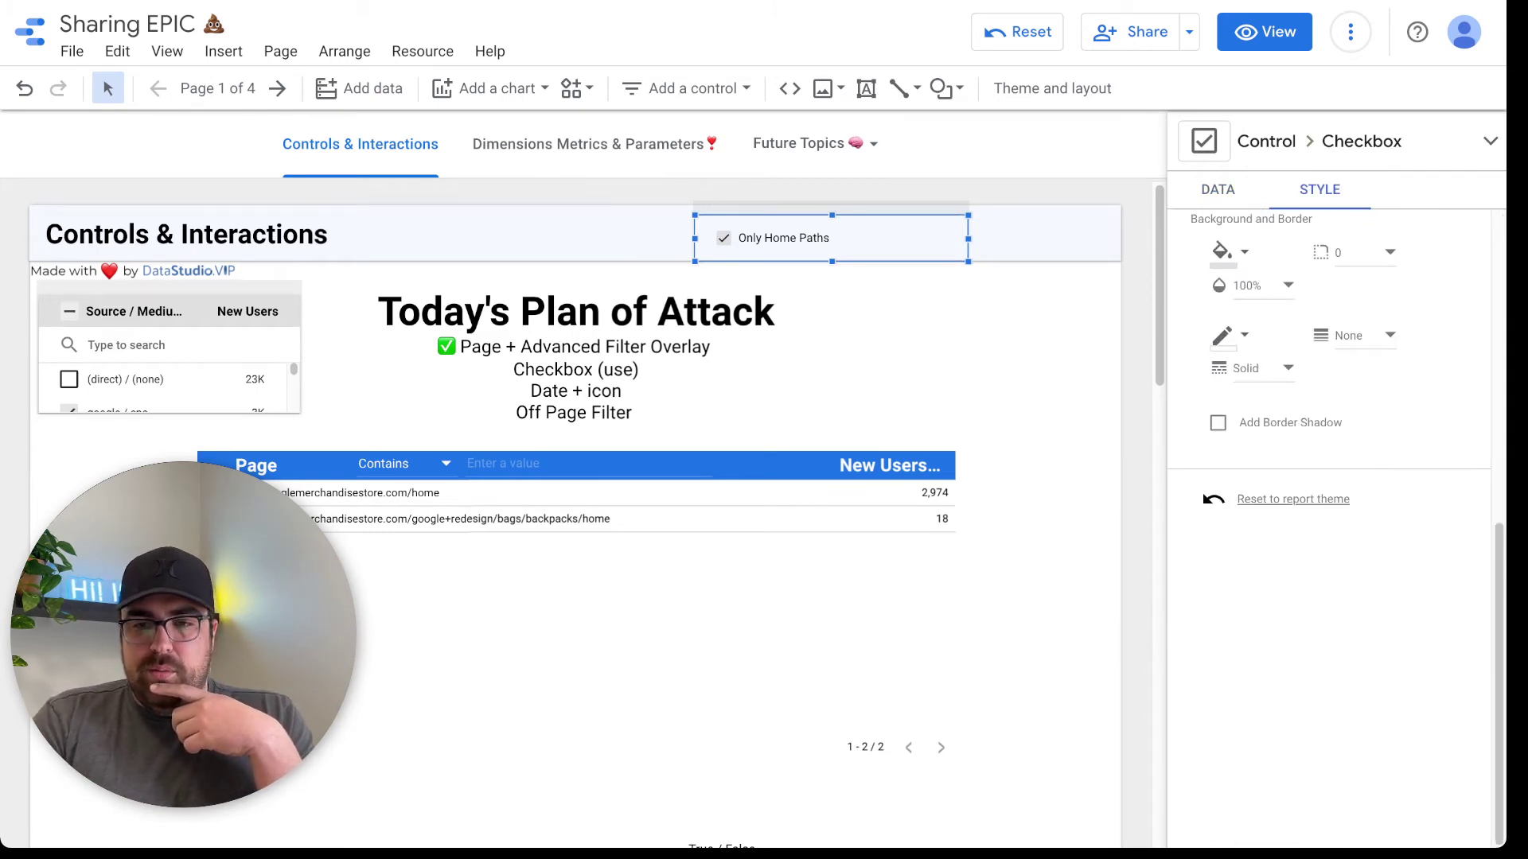
left_click(1225, 251)
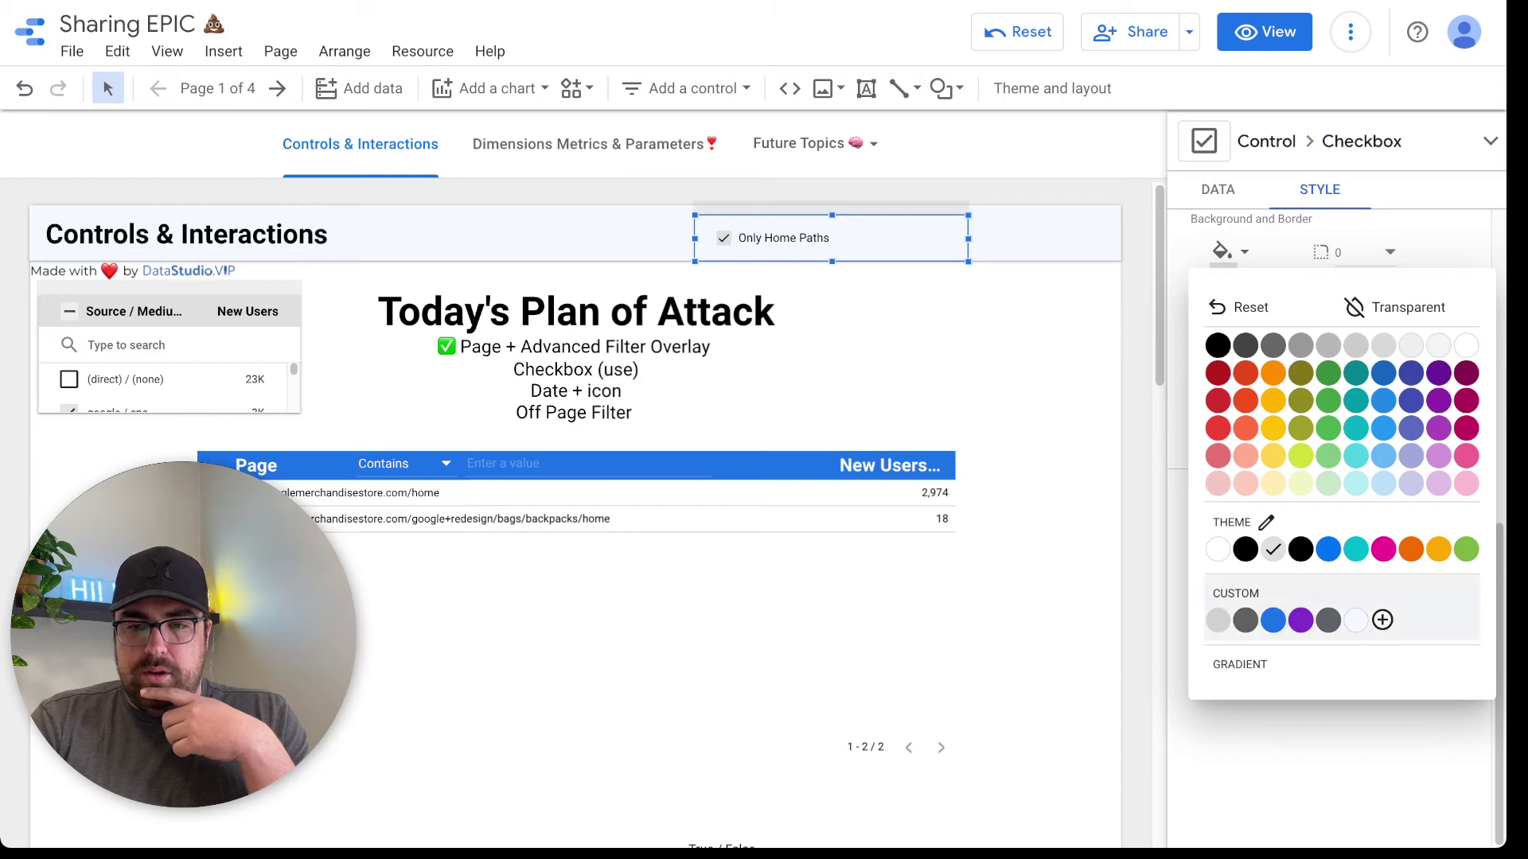
left_click(1273, 620)
left_click(1223, 251)
left_click(1360, 307)
left_click(1231, 335)
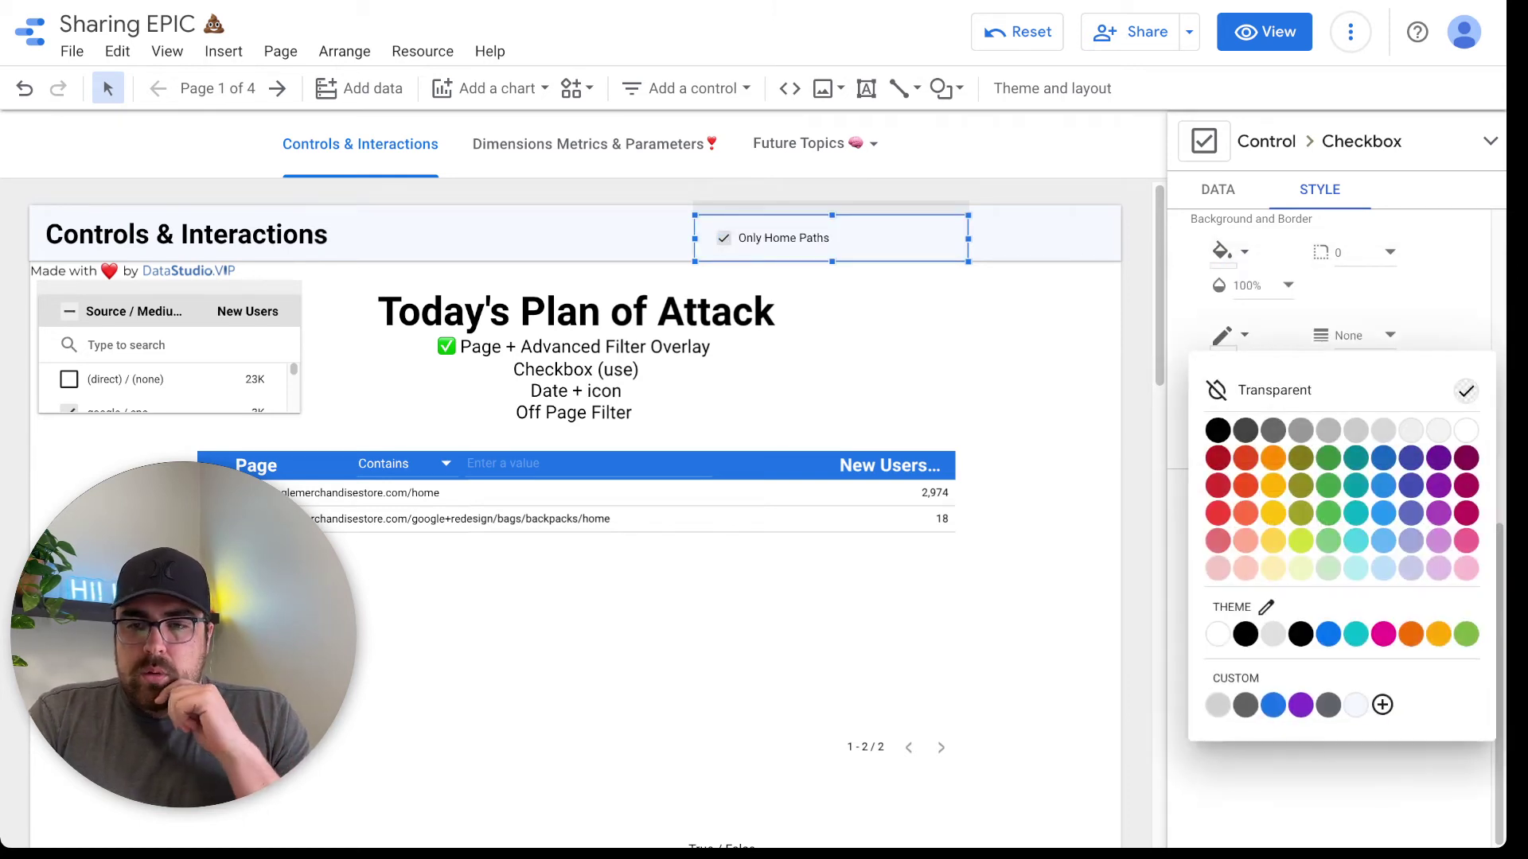
left_click(1231, 336)
scroll(1273, 398, "up", 7)
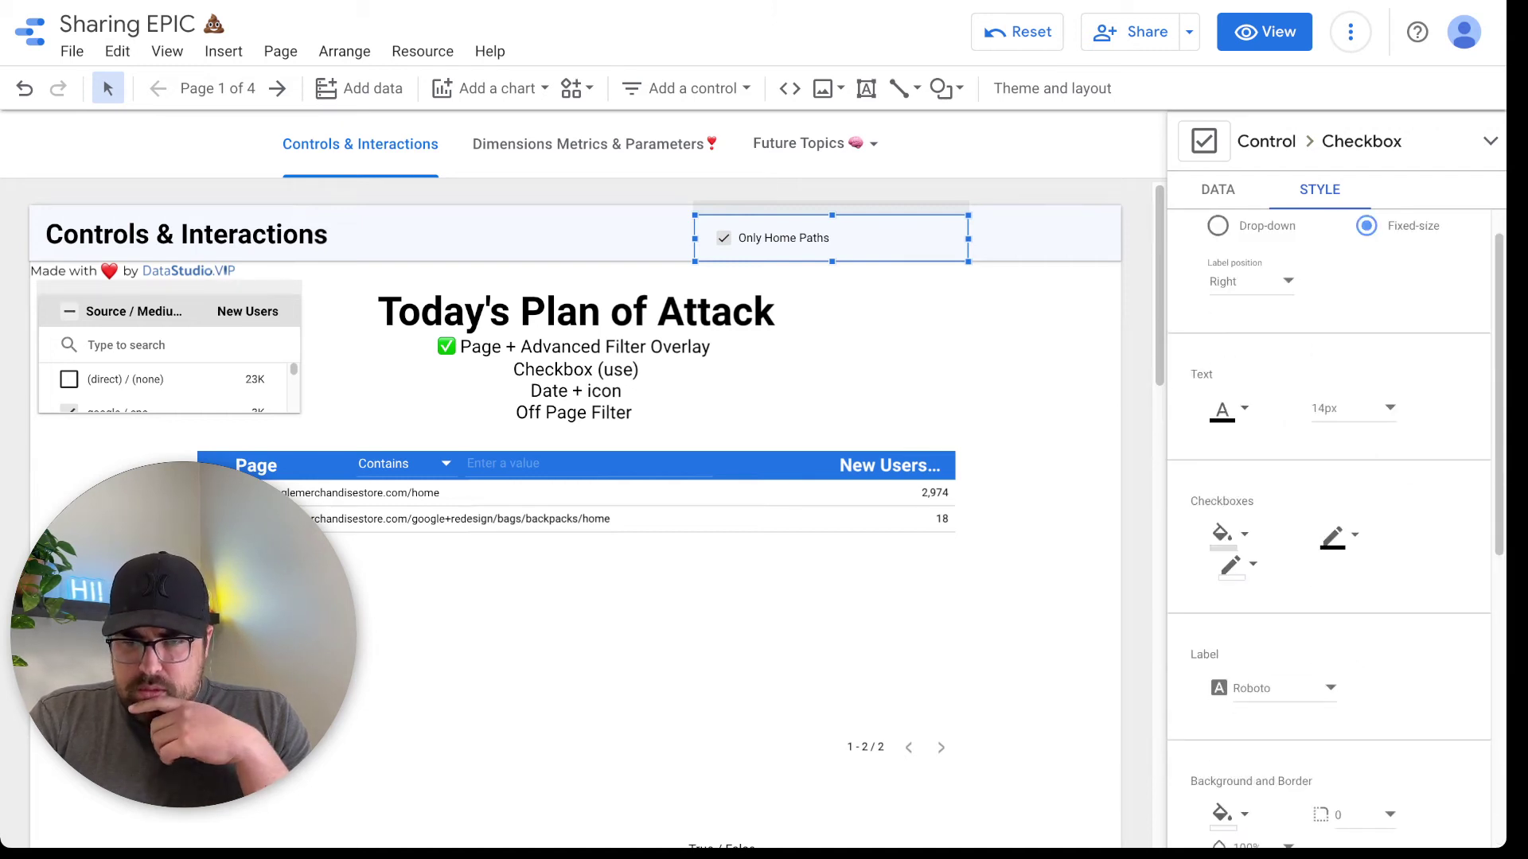
Set the checkbox fill and border to the custom blue and the check mark to white.
left_click(1222, 533)
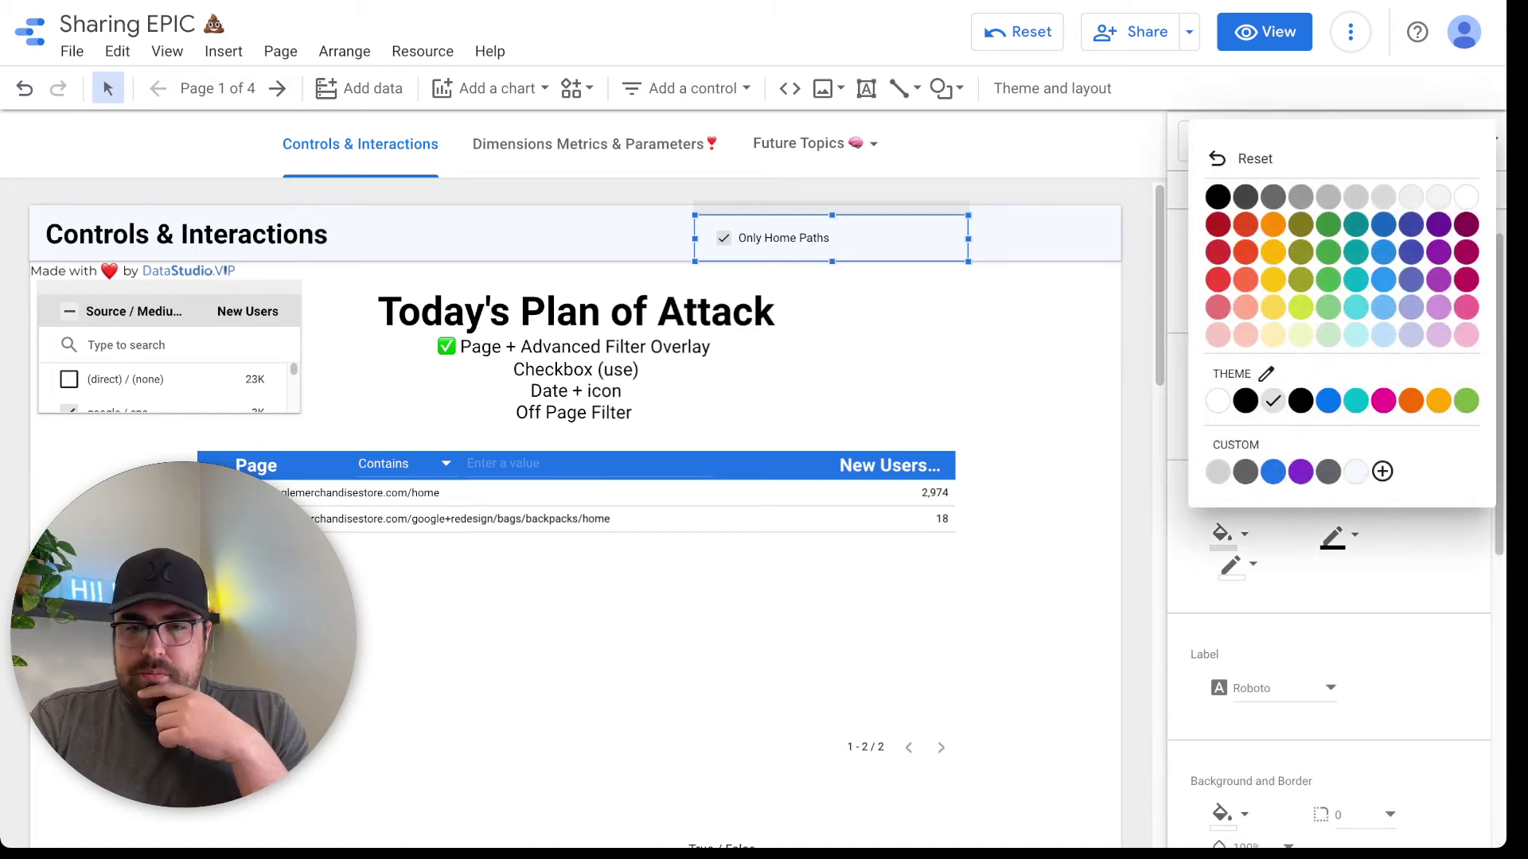
left_click(1273, 472)
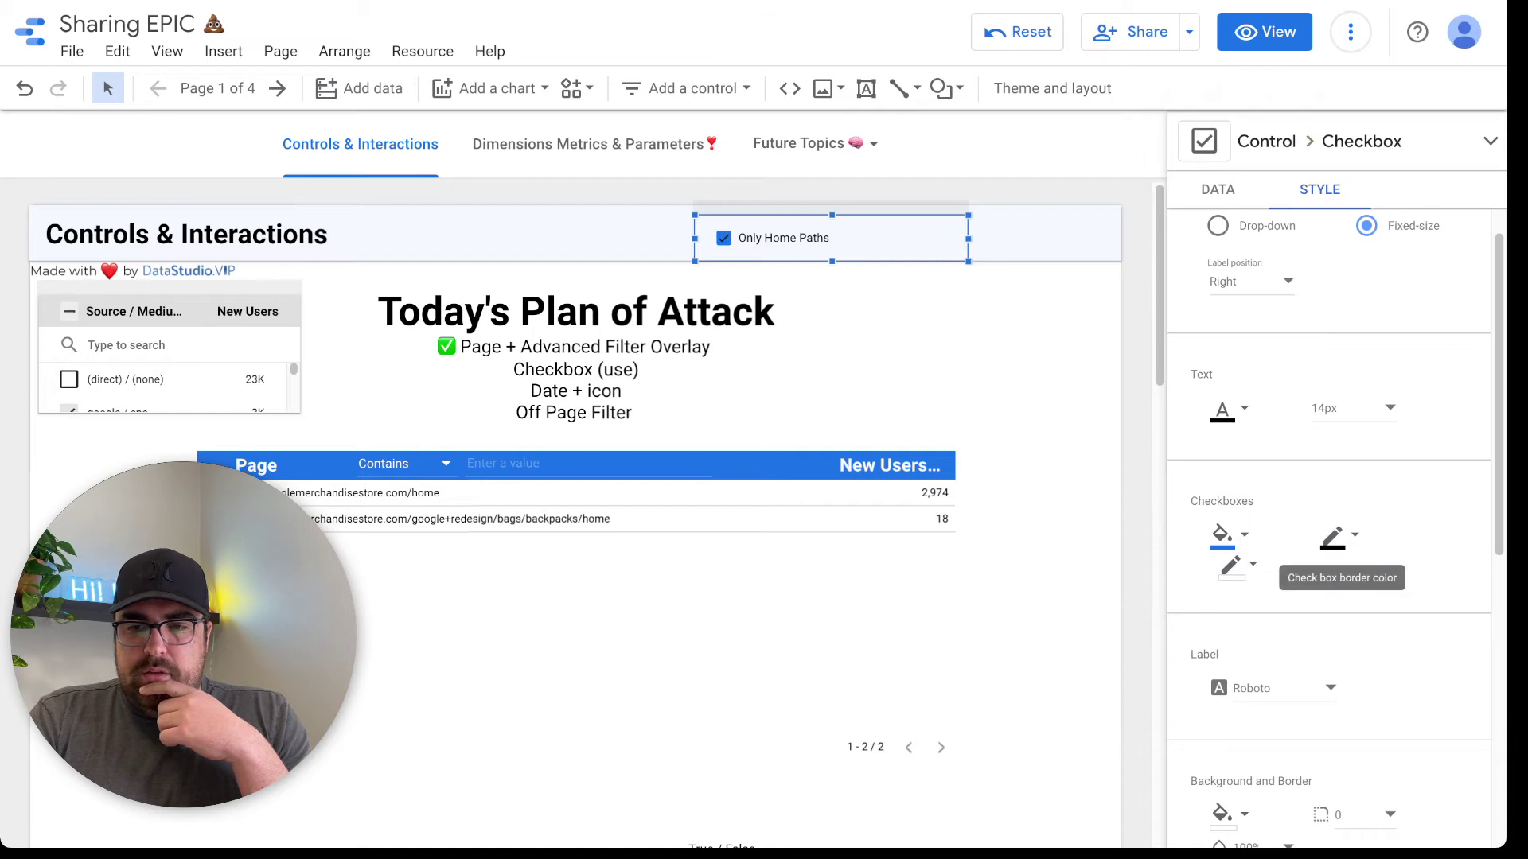
left_click(1333, 538)
left_click(1273, 472)
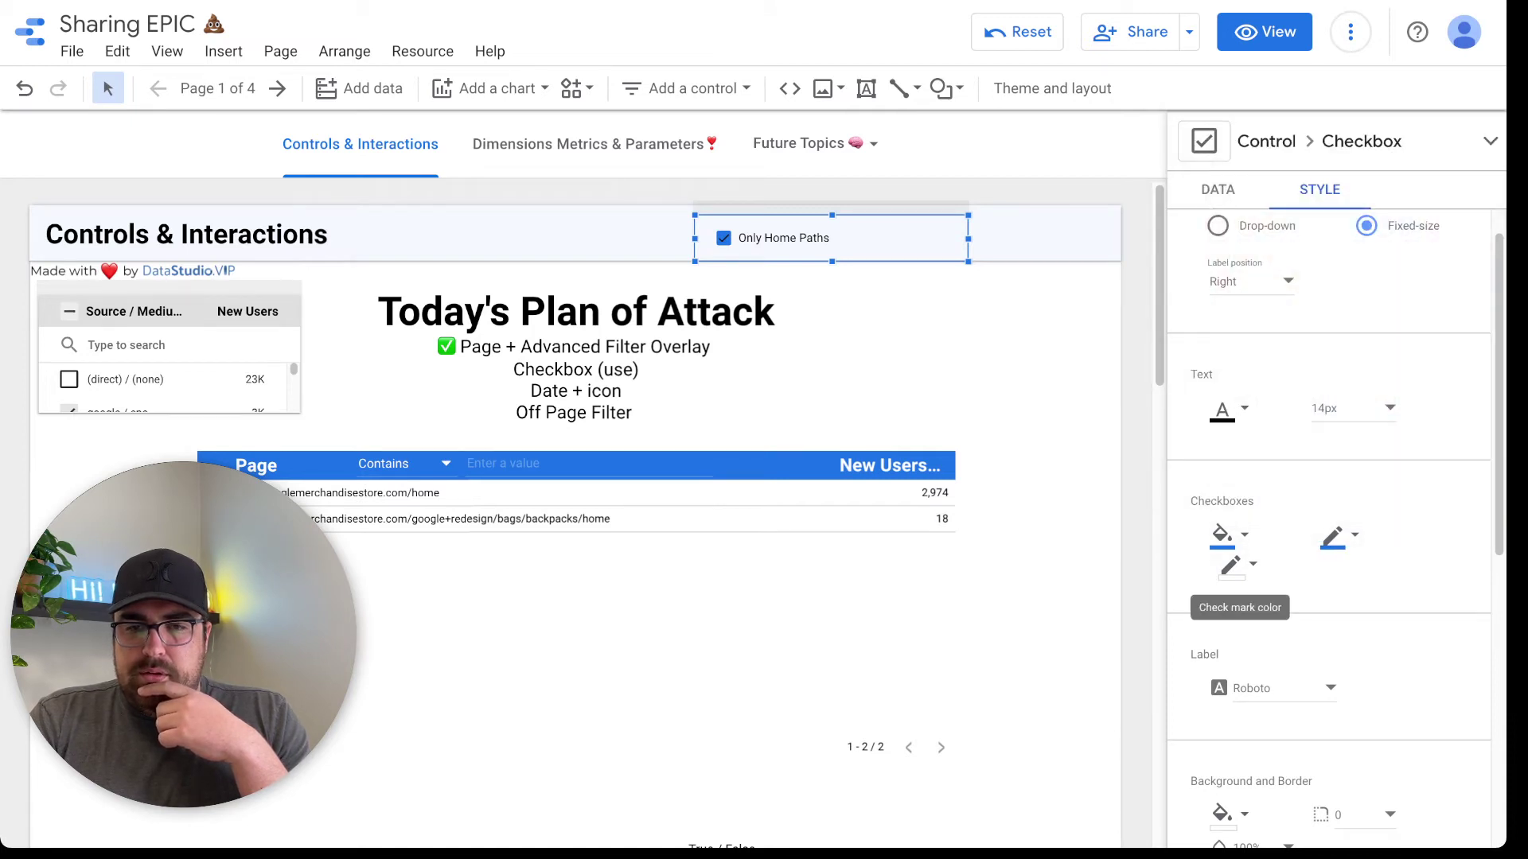
left_click(1231, 567)
left_click(1218, 430)
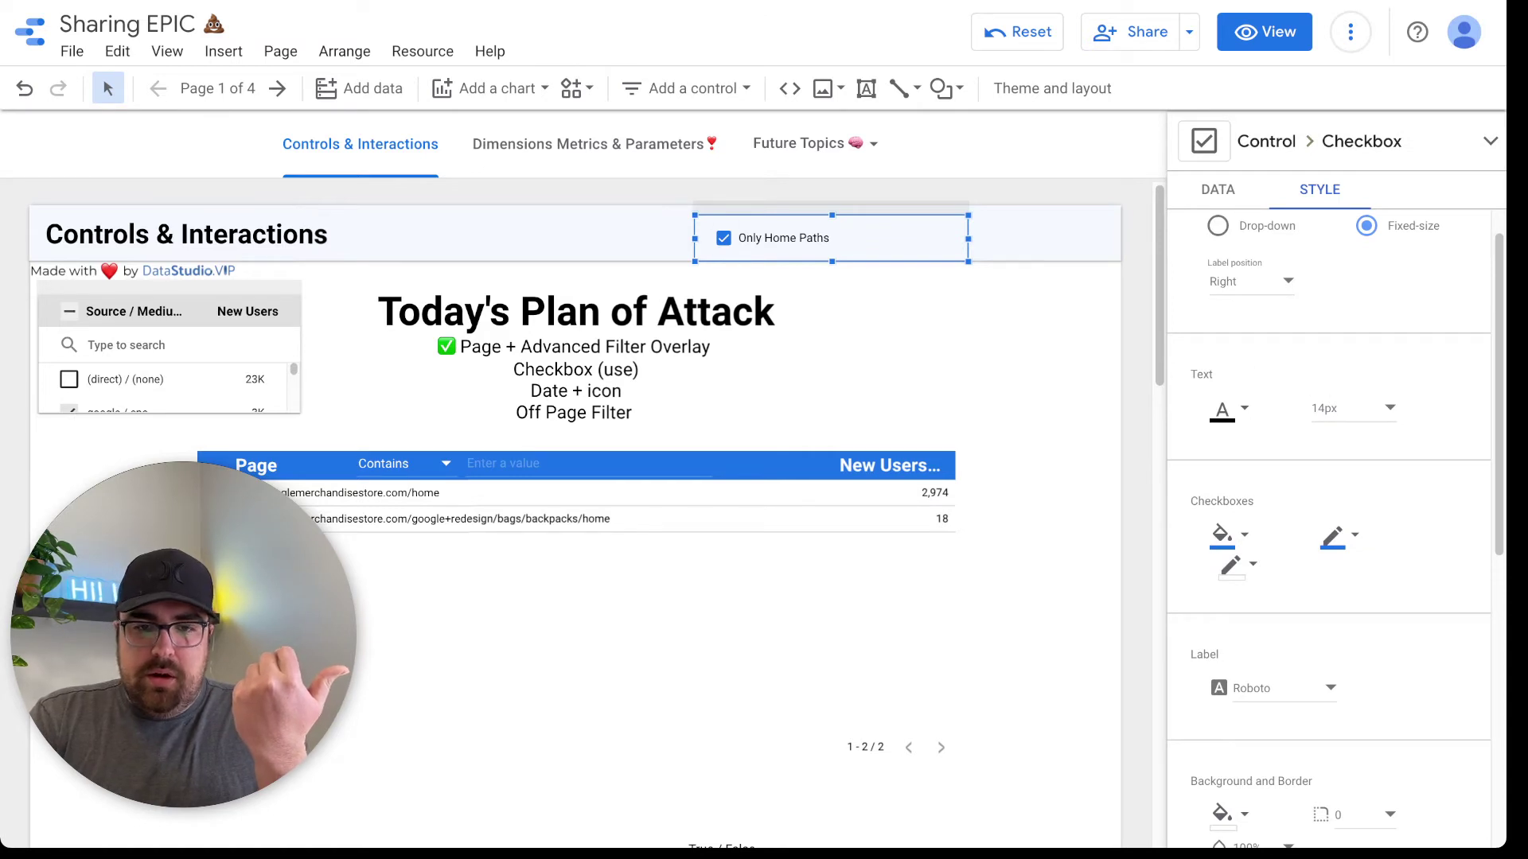
Narrow the Only Home Paths control by moving its left edge inward and preview the page.
left_click_drag(694, 239, 788, 239)
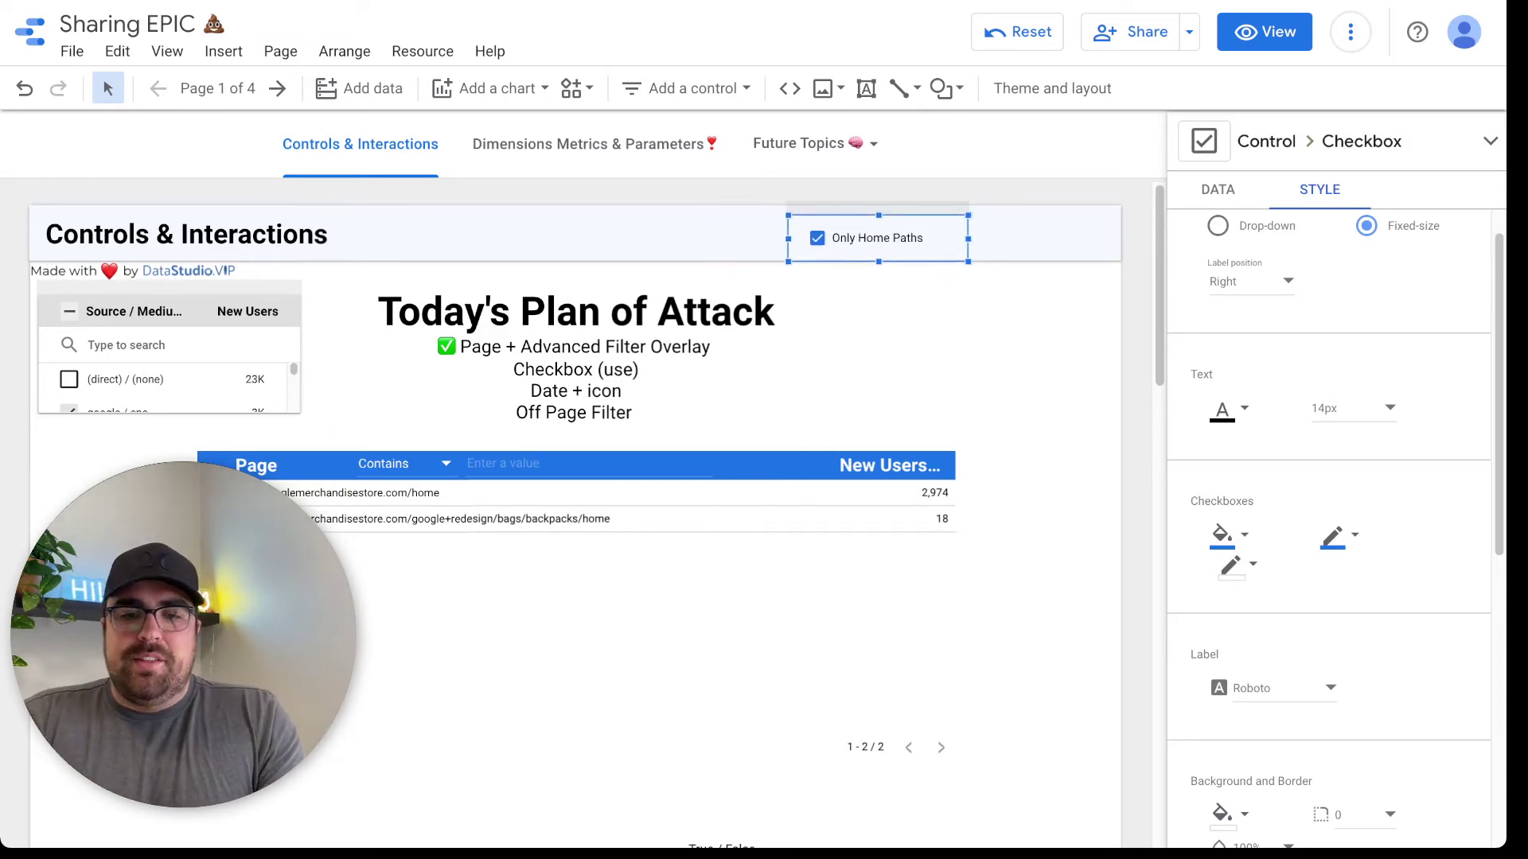
left_click(1264, 32)
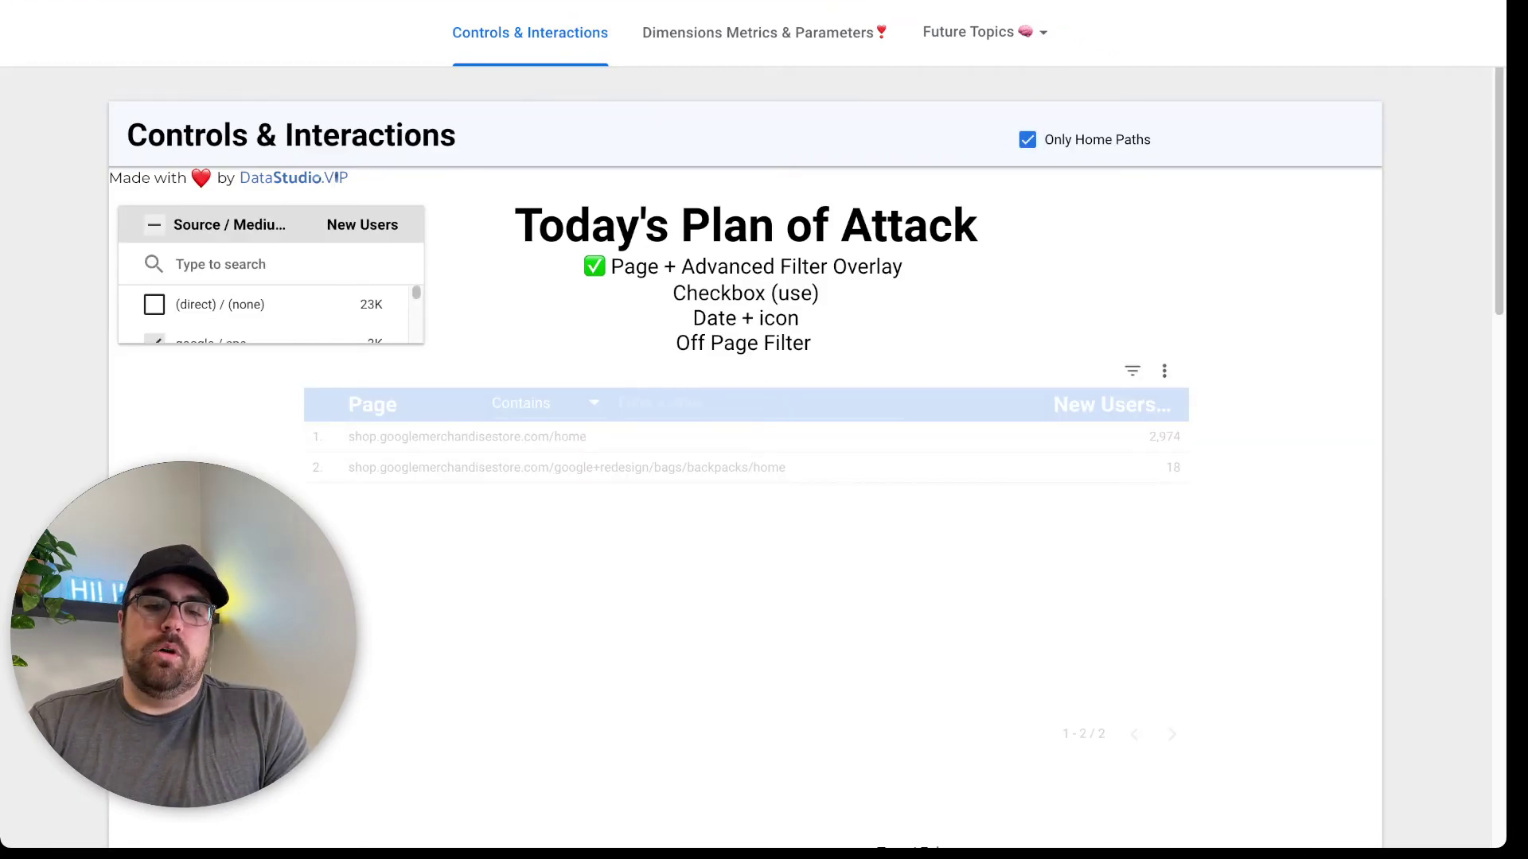
scroll(748, 462, "down", 2)
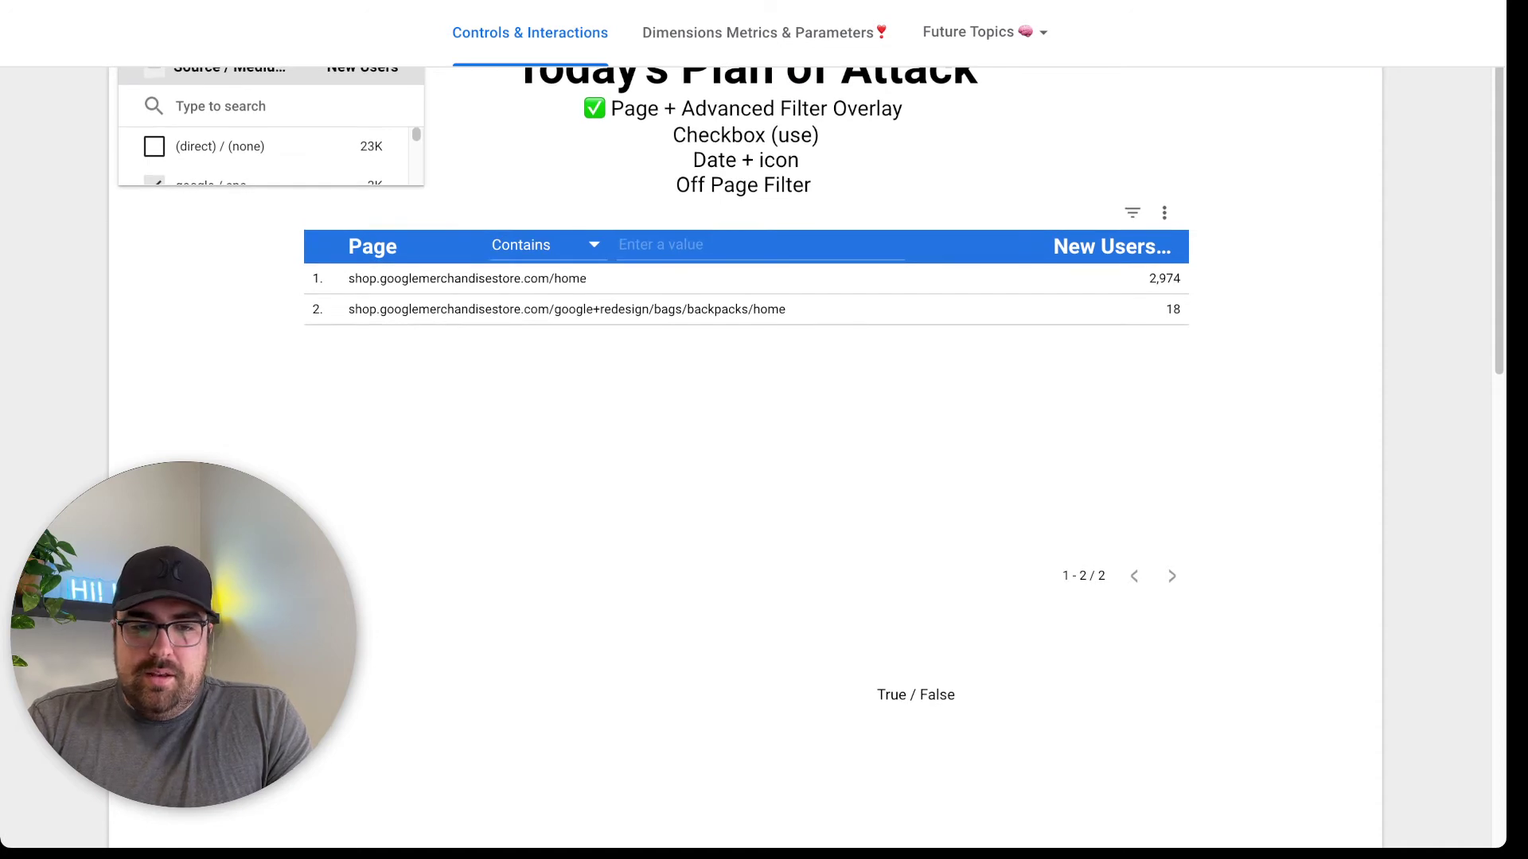
scroll(748, 461, "up", 2)
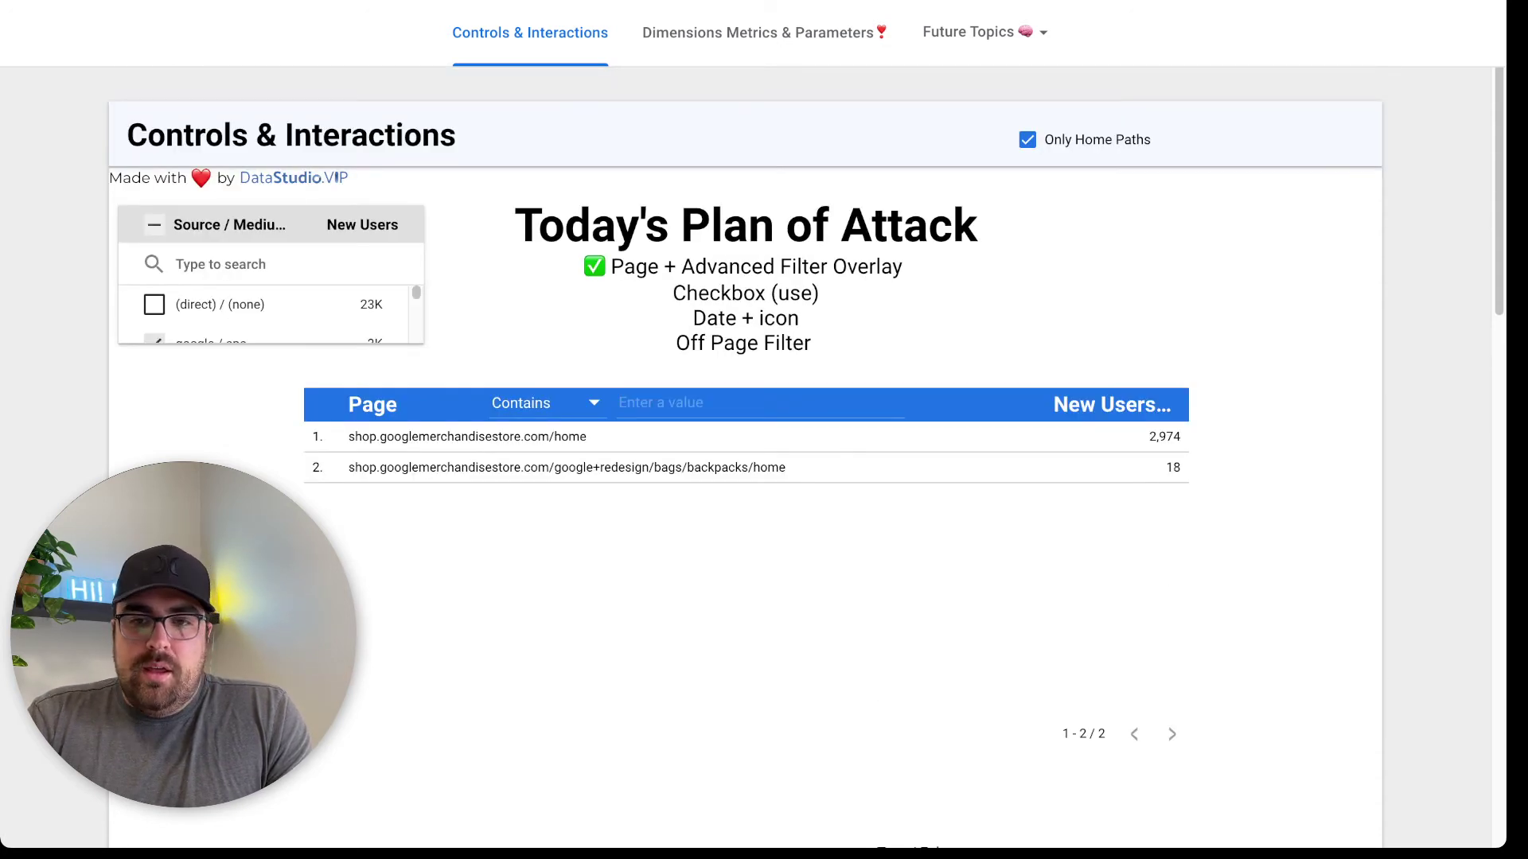
Return to editing the report and untick the Only Home Paths checkbox.
left_click(1265, 32)
left_click(820, 238)
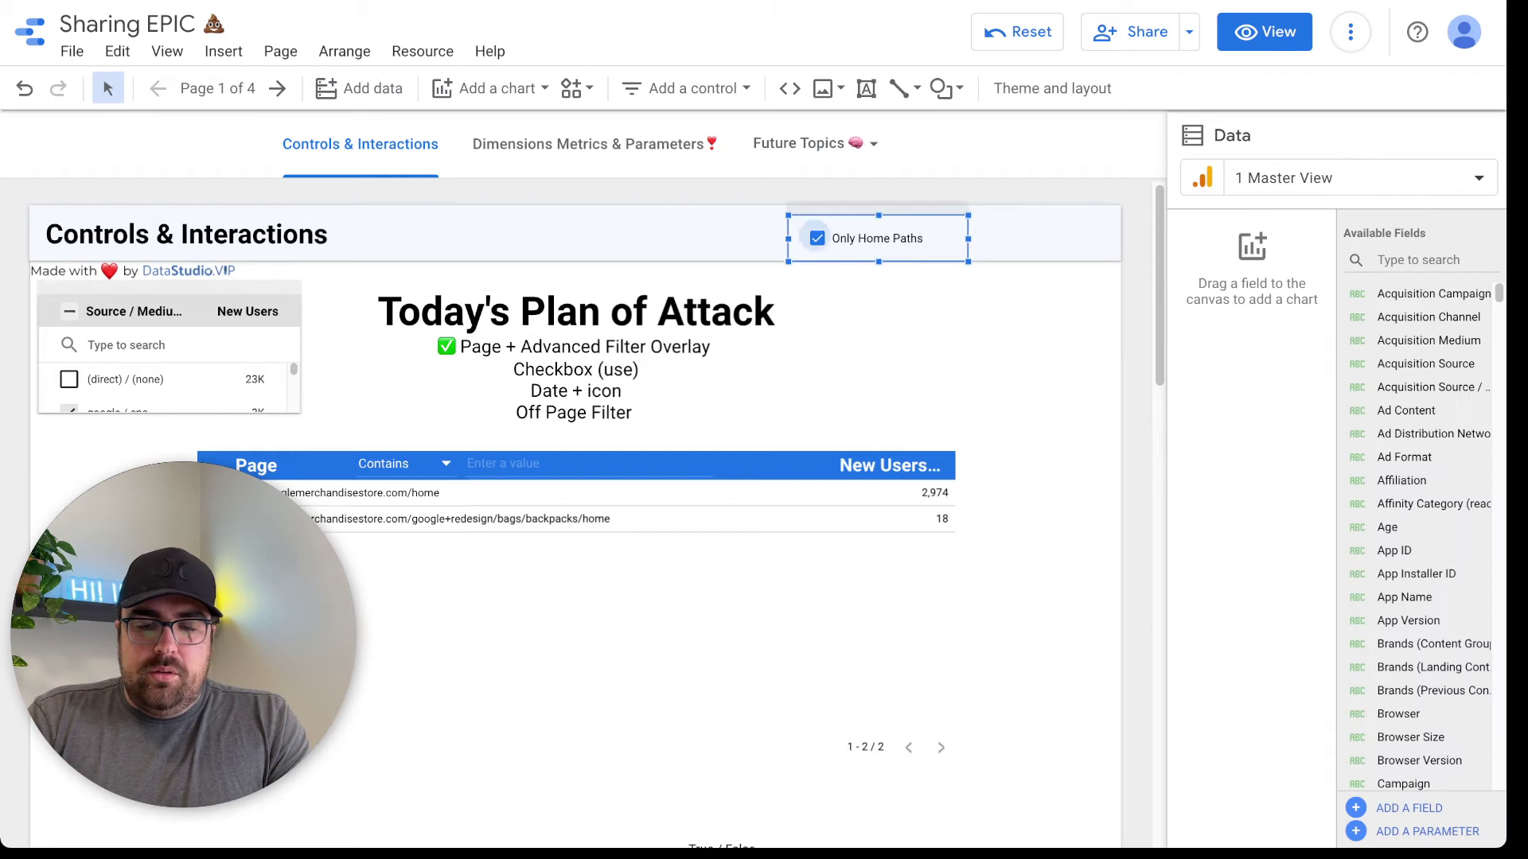
left_click(817, 238)
In the checkbox field's formula, replace Page with Hostname and the match pattern with '^www'.
left_click(1187, 378)
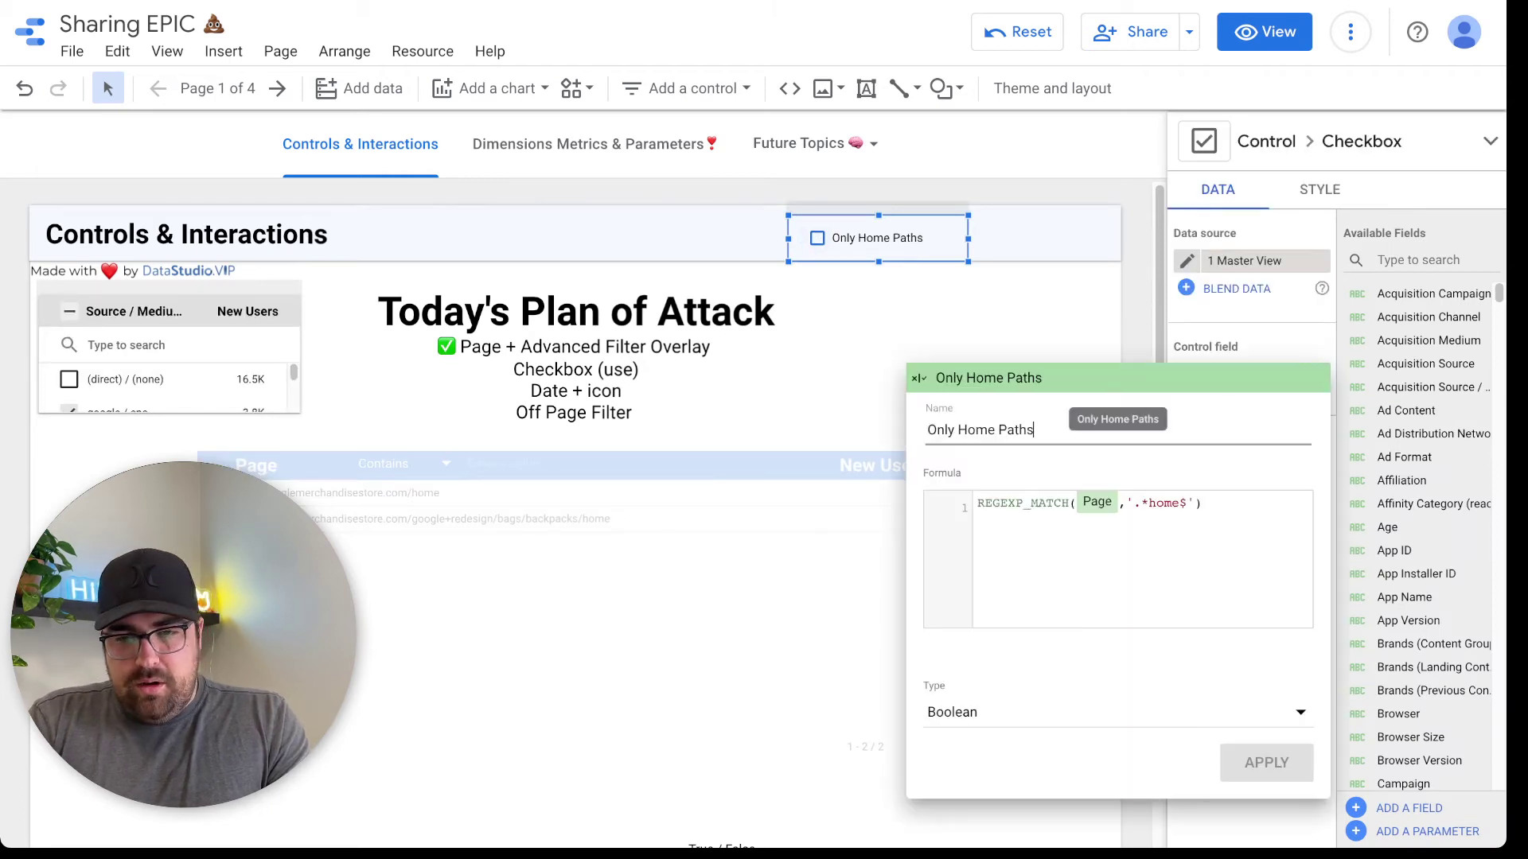
left_click(1156, 503)
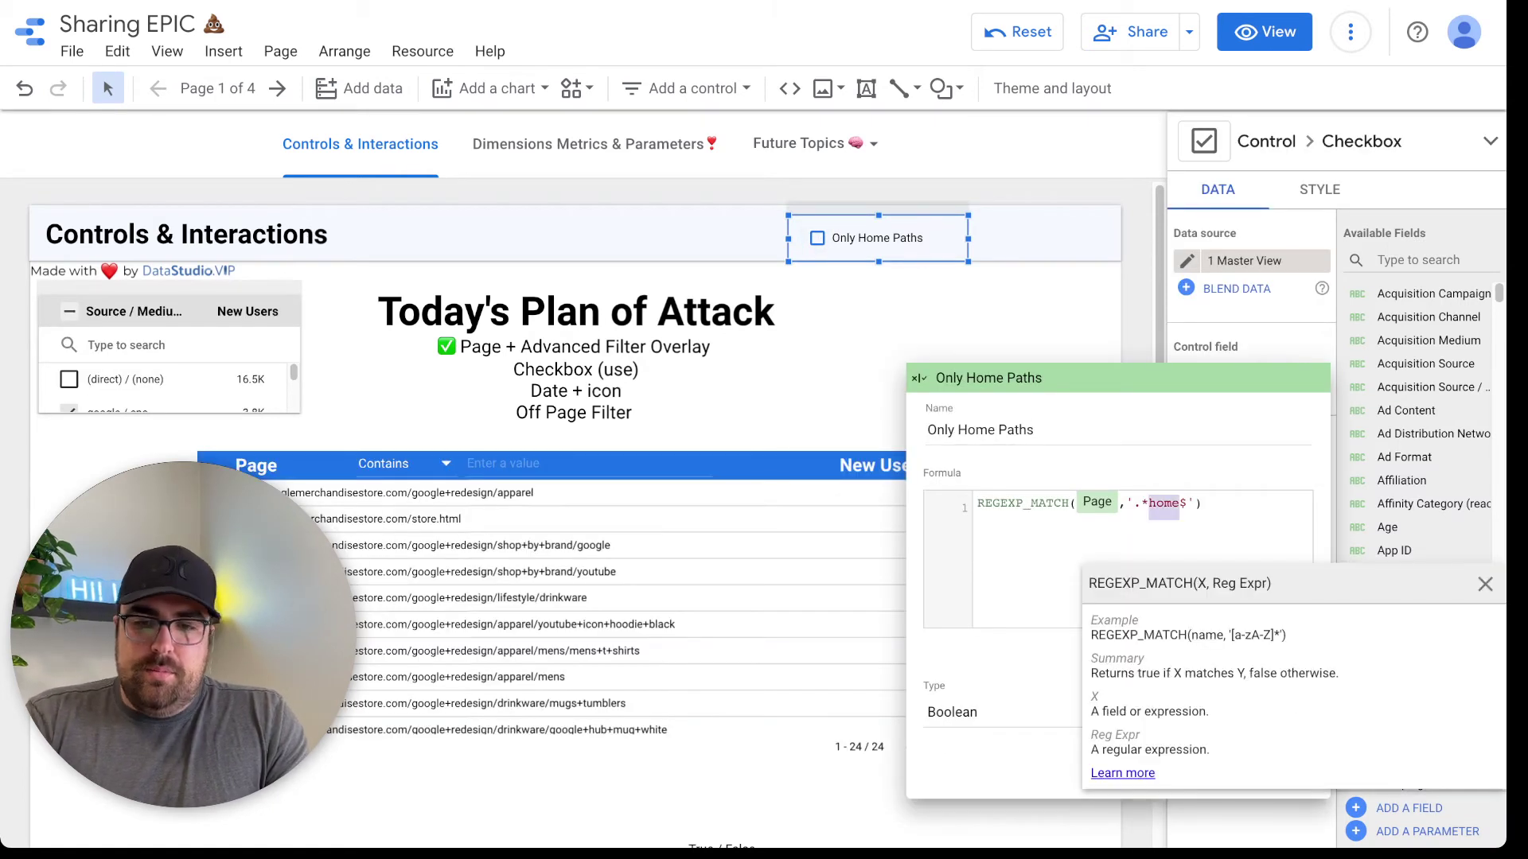
key("BackSpace")
key("BackSpace")
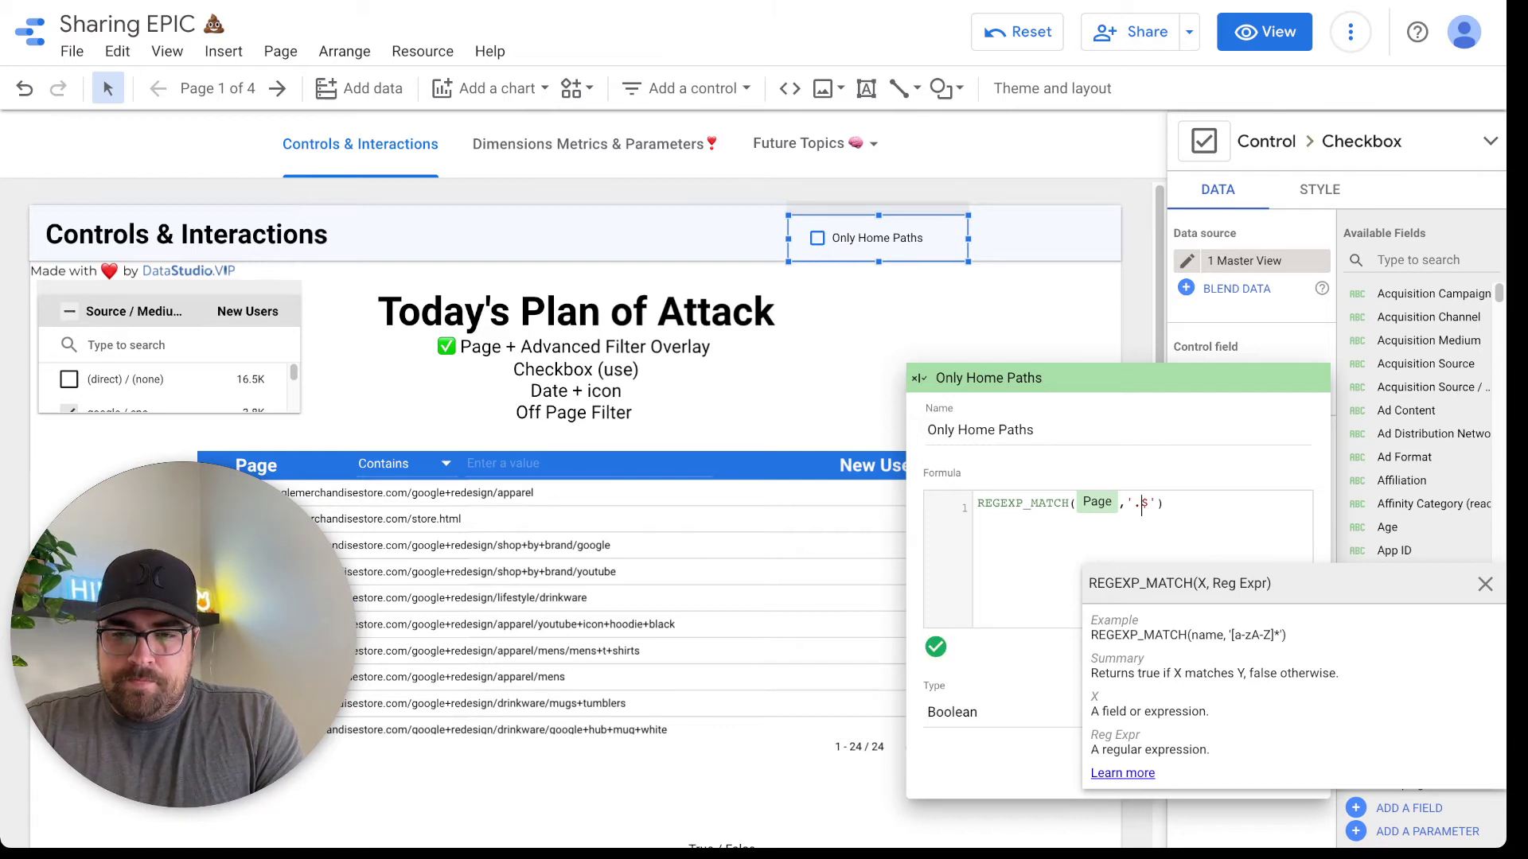
key("Left")
key("Left")
key("Left")
key("BackSpace")
type("host")
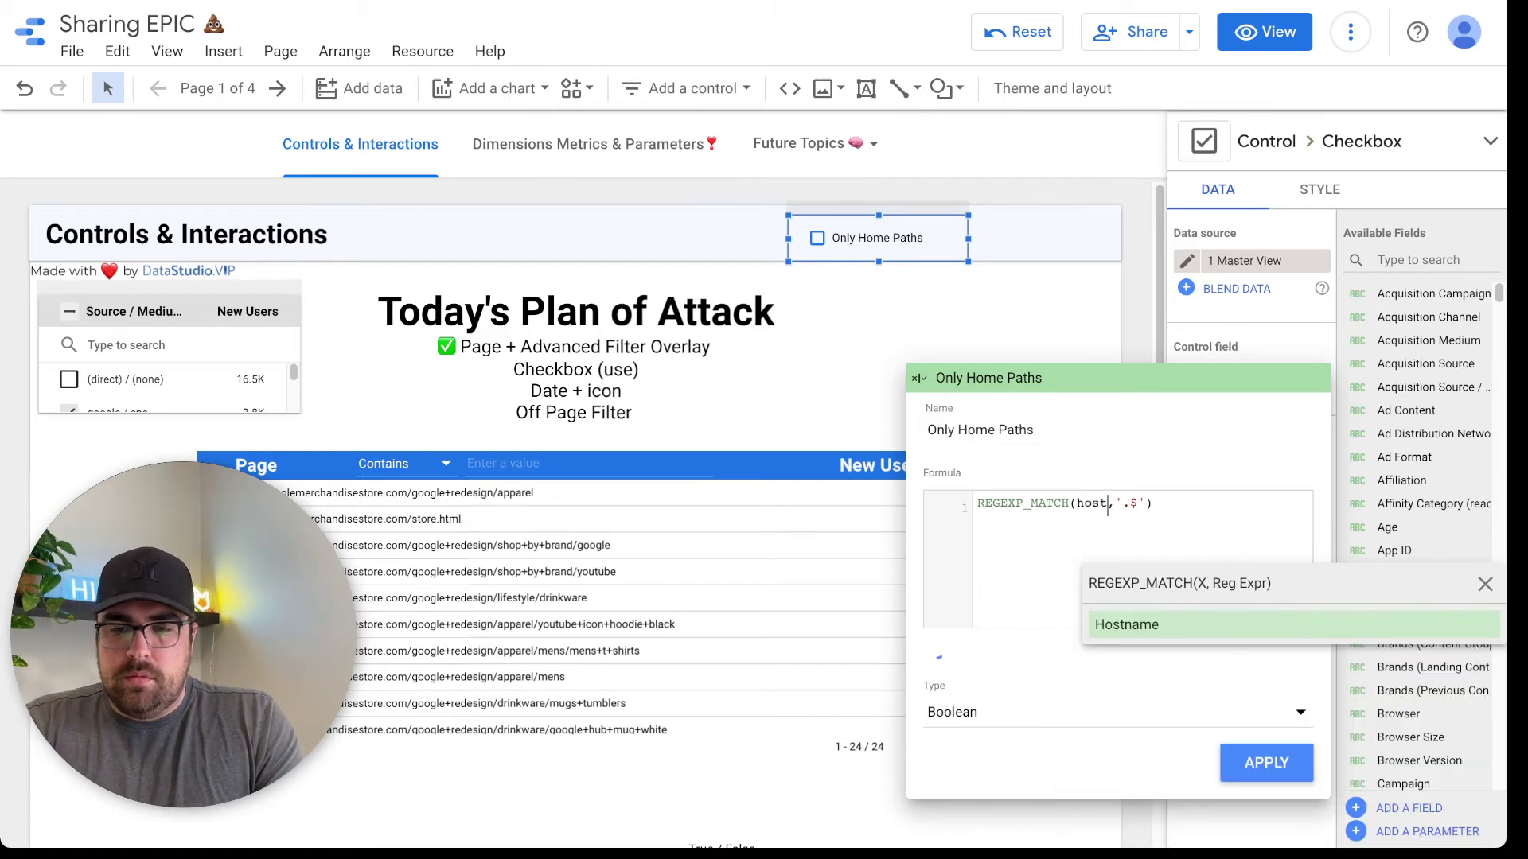
key("Return")
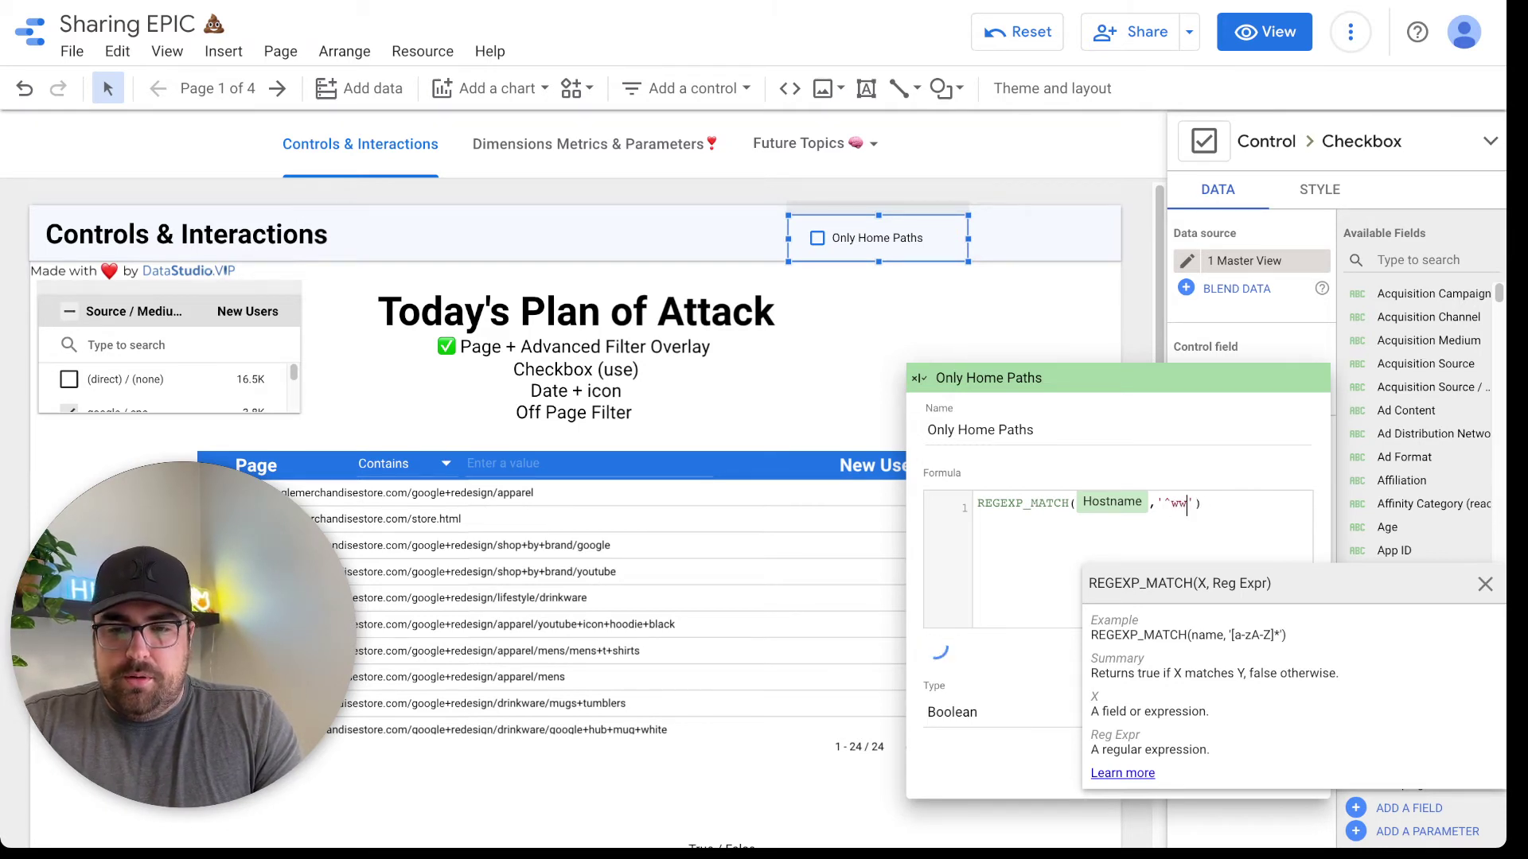
left_click(1485, 584)
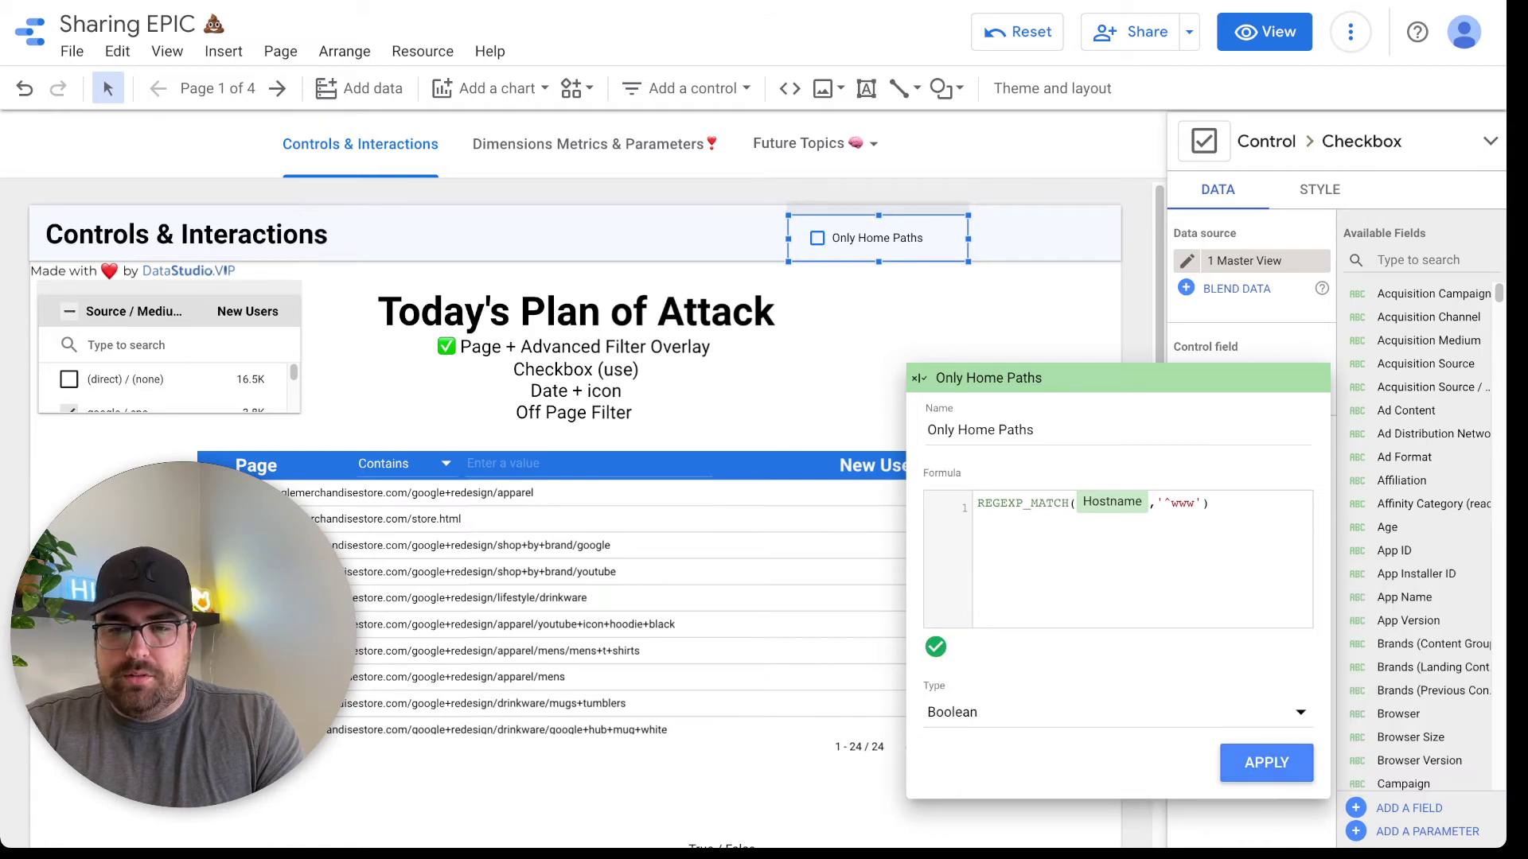
left_click(1195, 504)
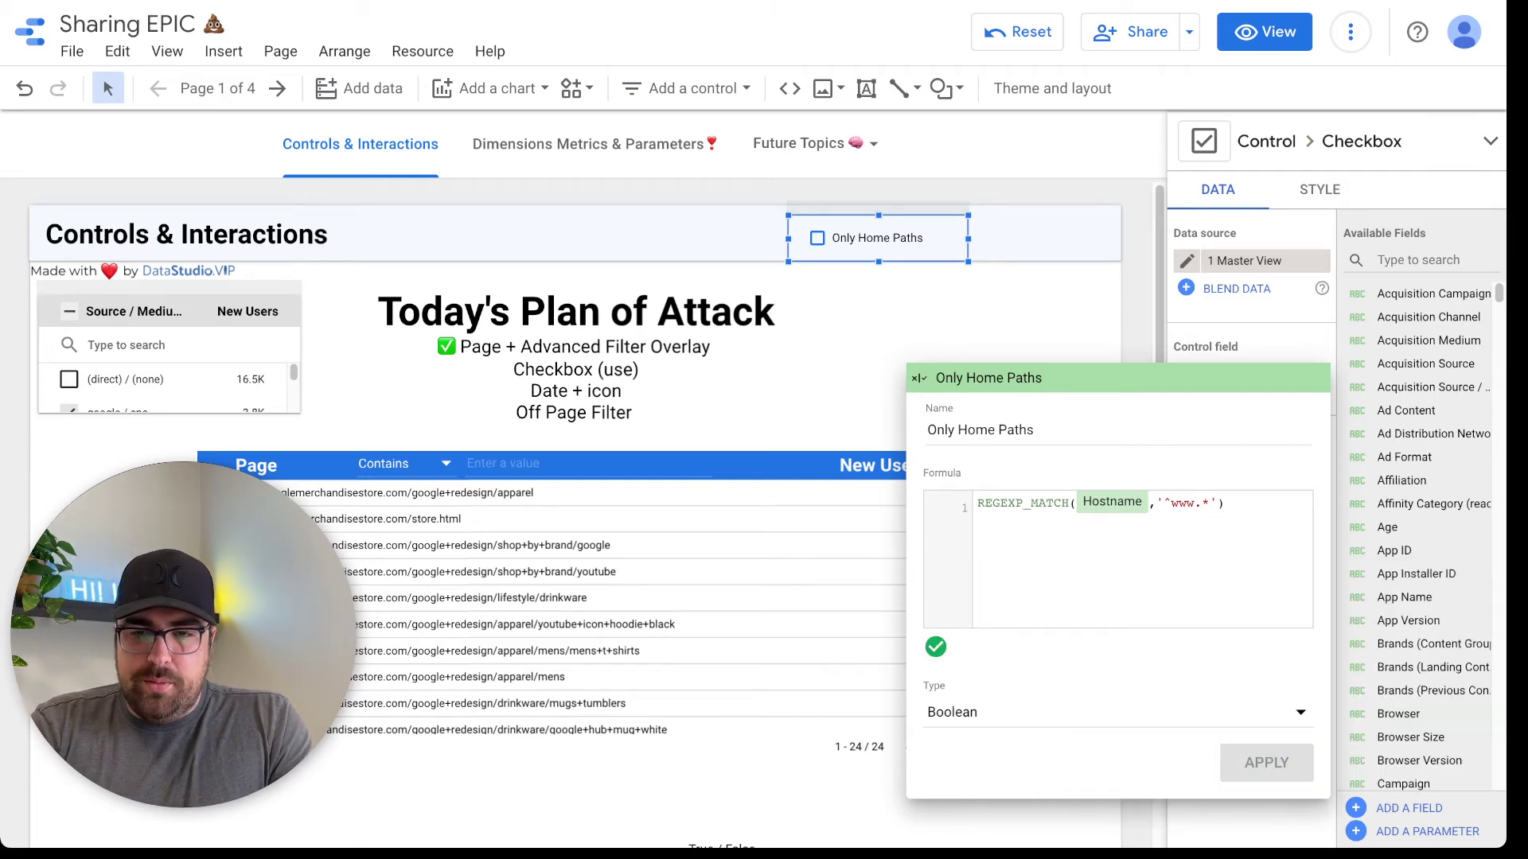
left_click(1281, 263)
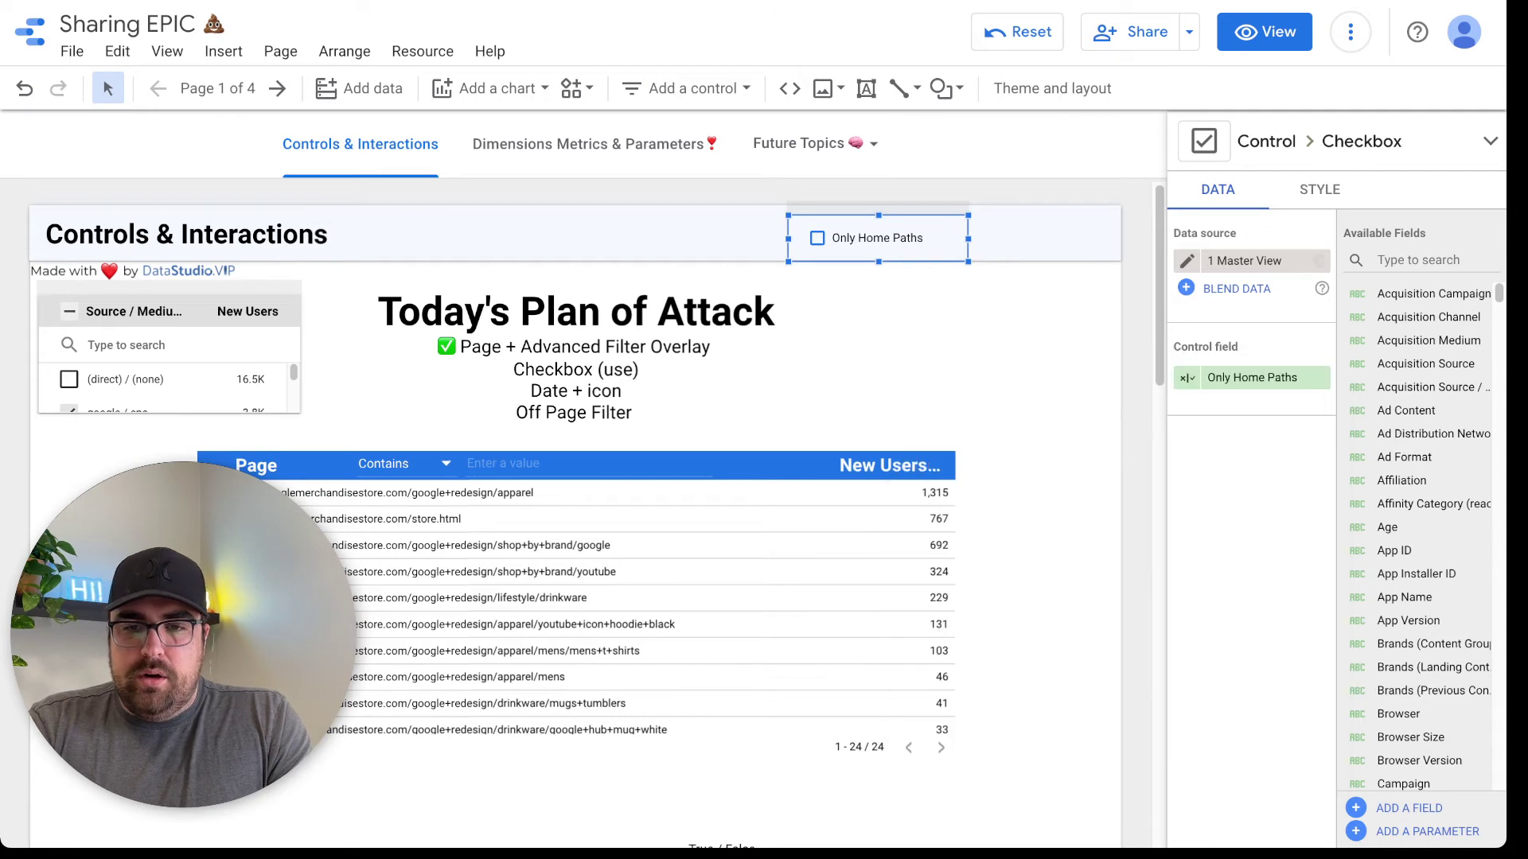
Rename the checkbox's control field Only WWW ~ Sub and apply the change.
left_click(1187, 378)
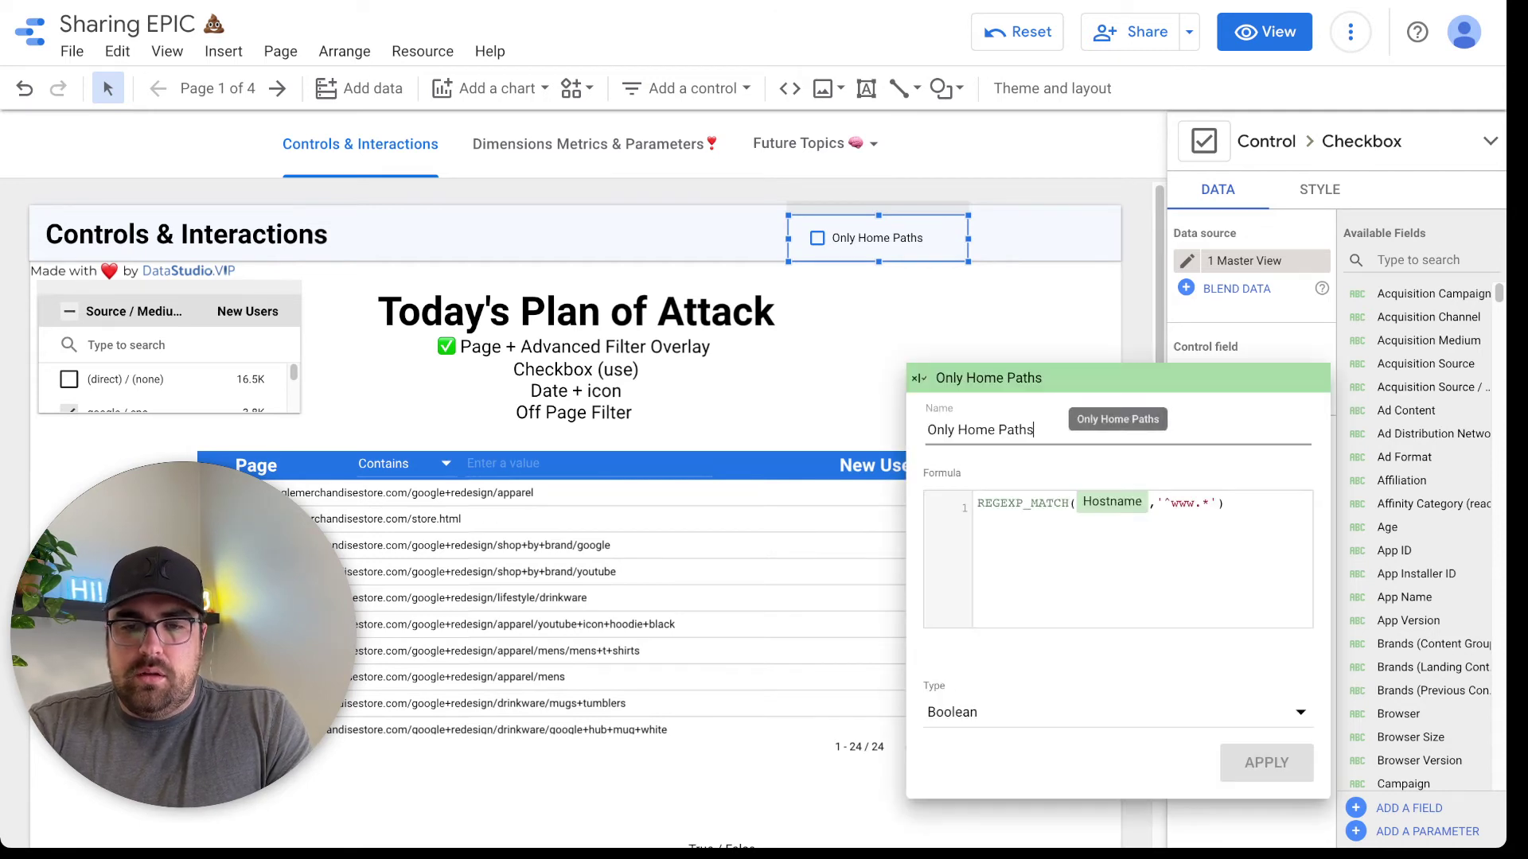
key("shift+End")
type("WWW")
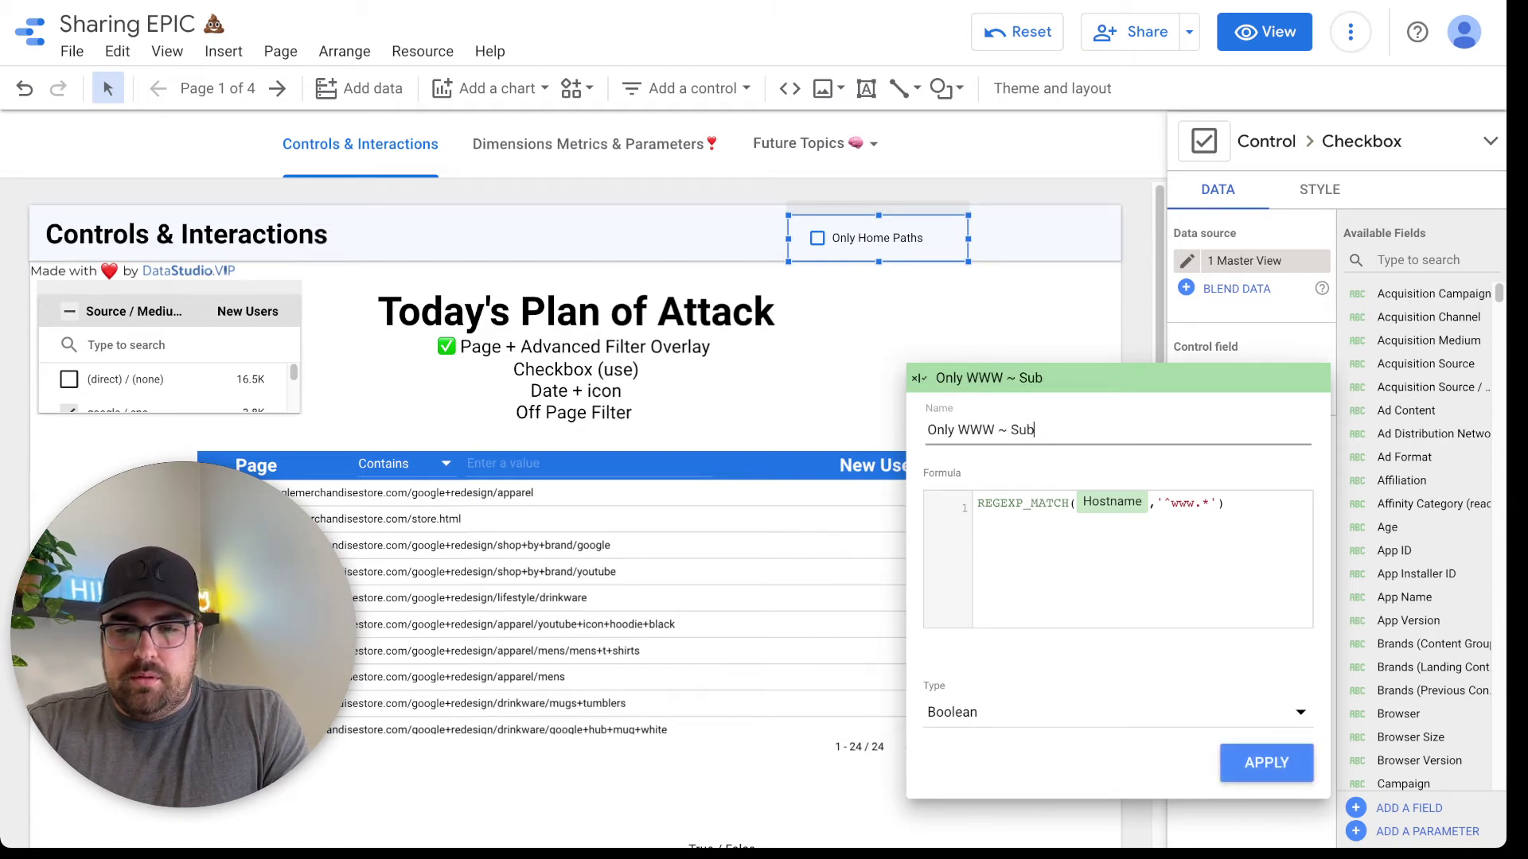
left_click(1266, 763)
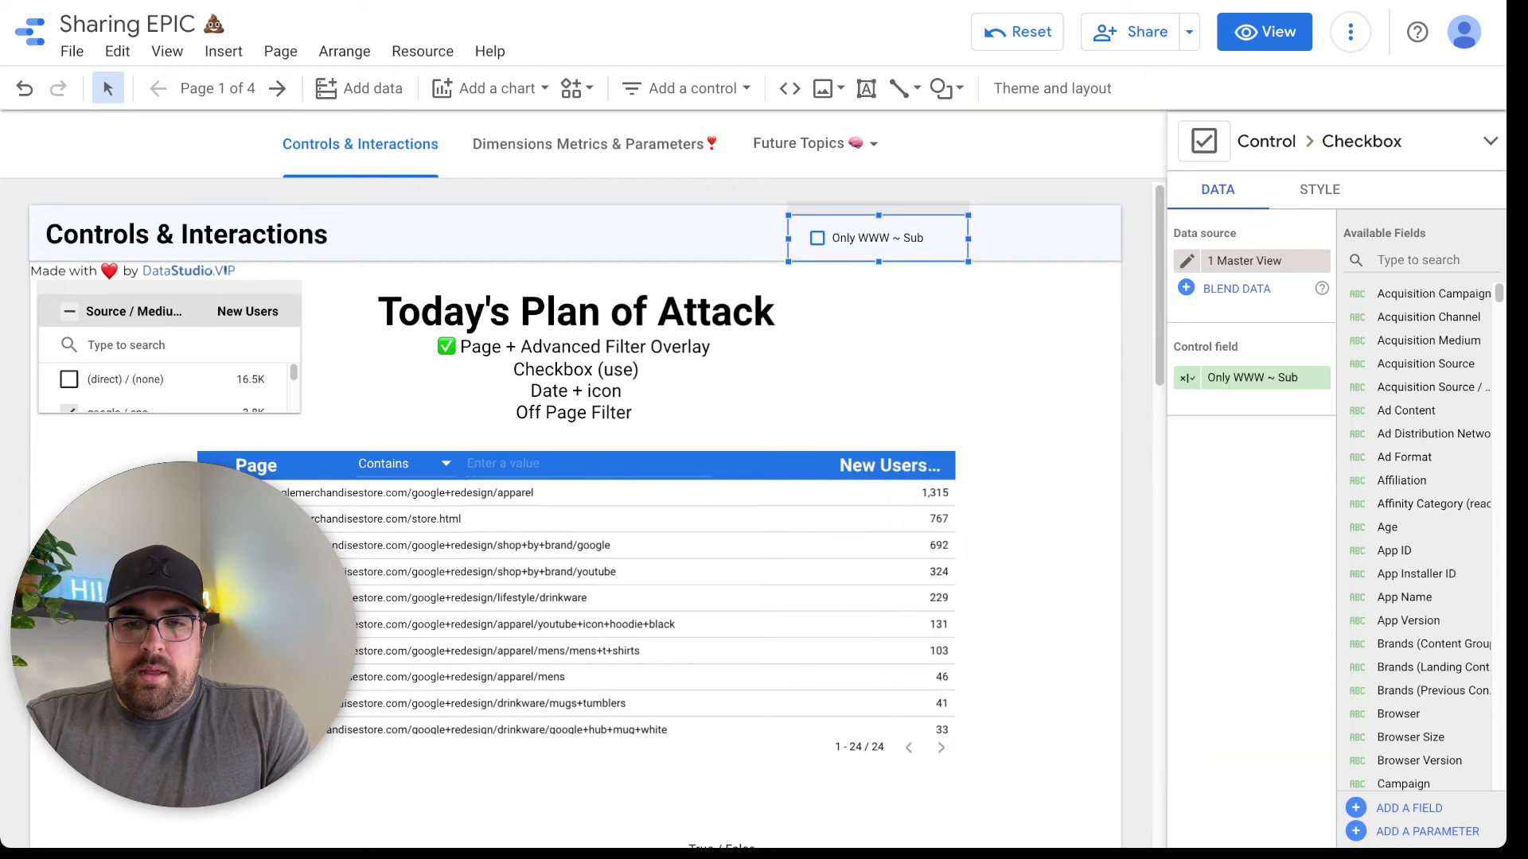
Test the Only WWW ~ Sub checkbox by ticking and unticking it, and review its control field formula.
left_click(817, 238)
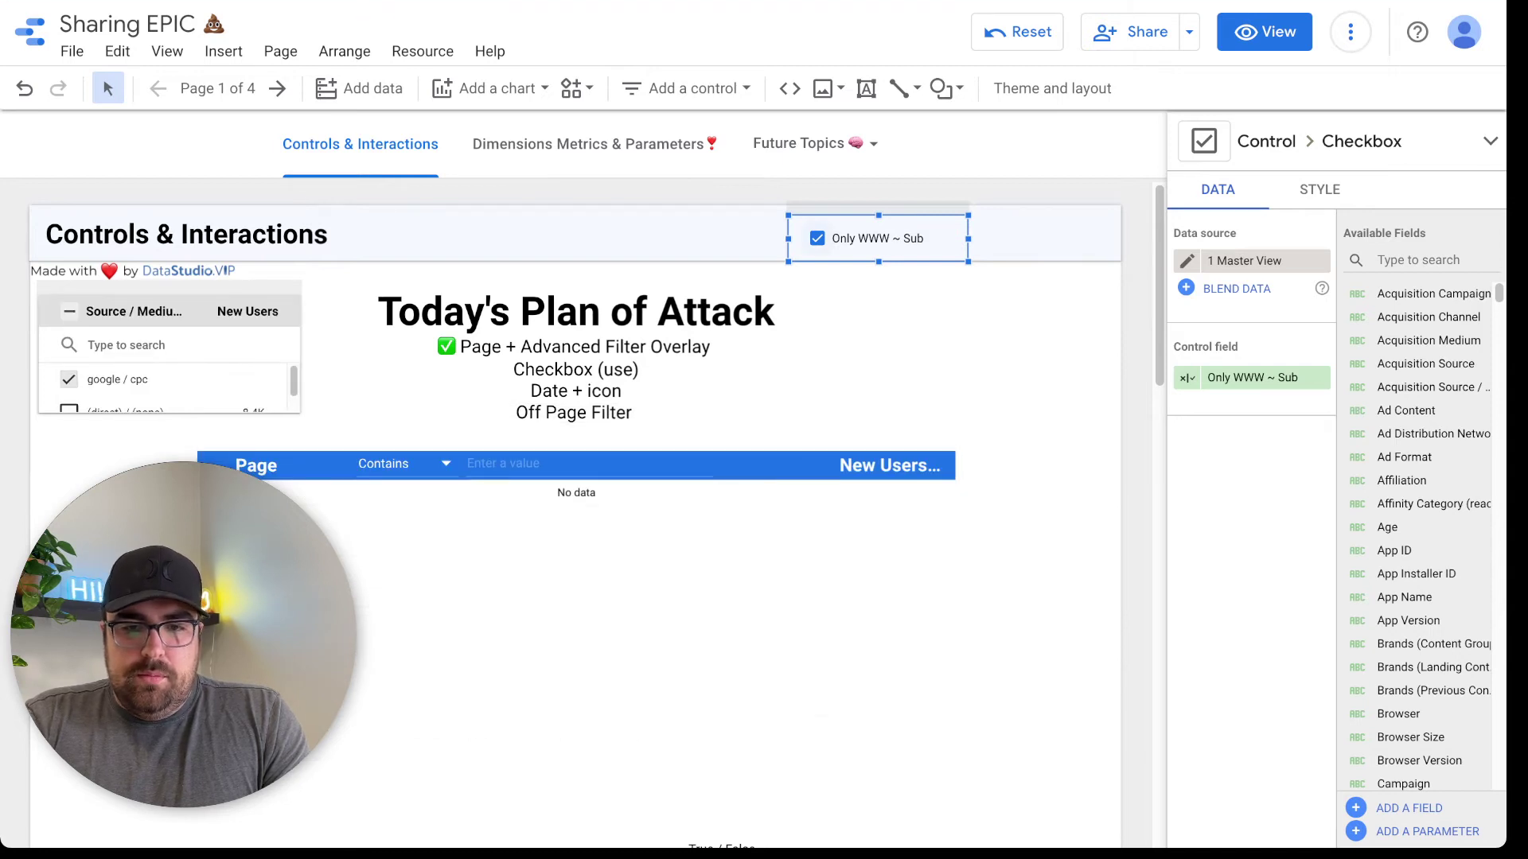
left_click(817, 238)
left_click(1187, 378)
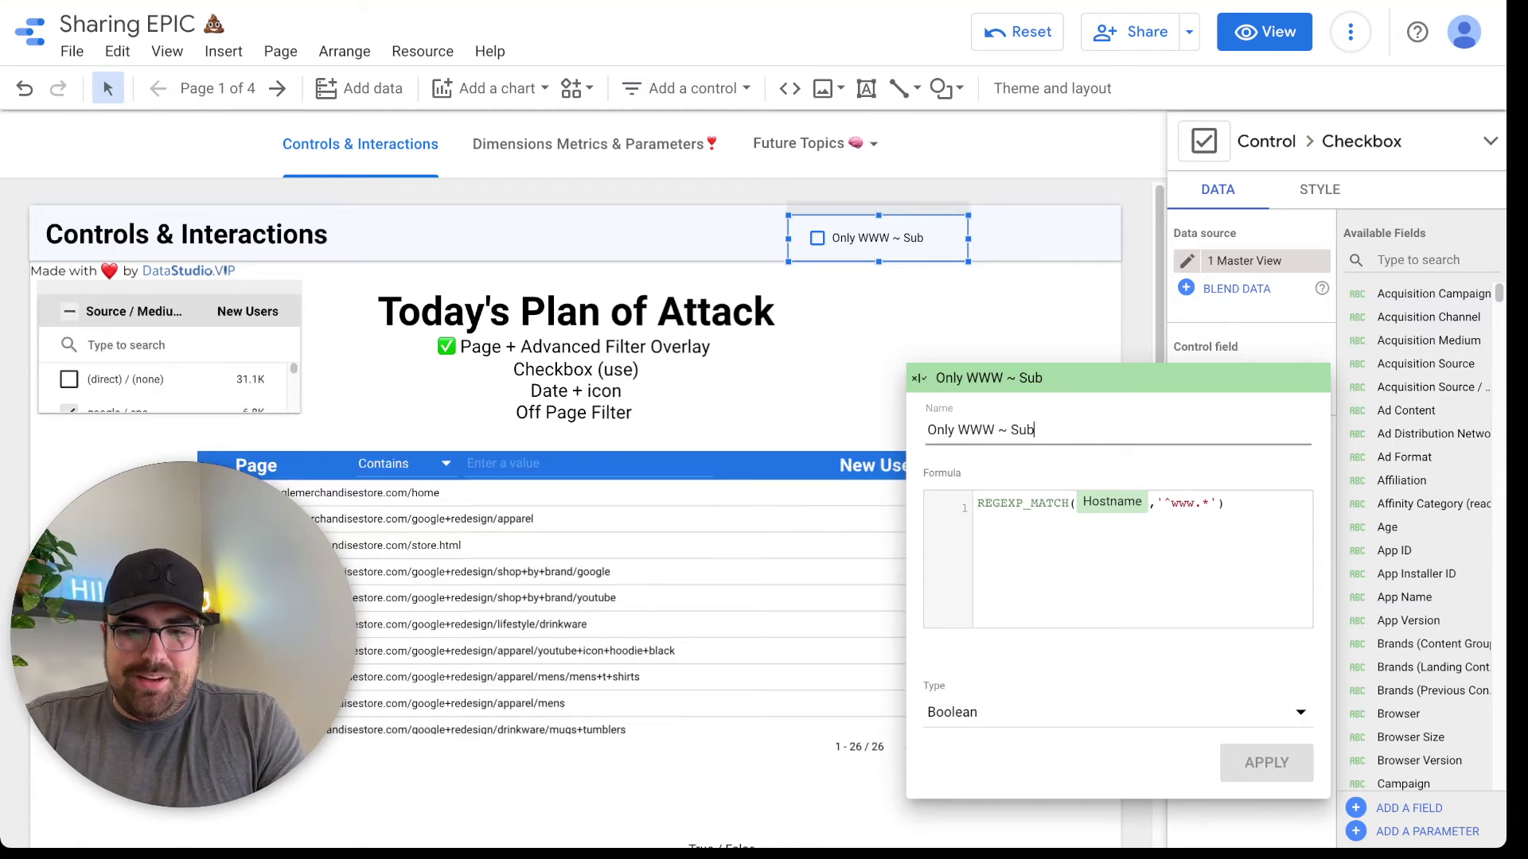
key("Escape")
Put a ✅ in front of the Checkbox (use) line in the Today's Plan of Attack text.
scroll(618, 334, "down", 1)
double_click(618, 306)
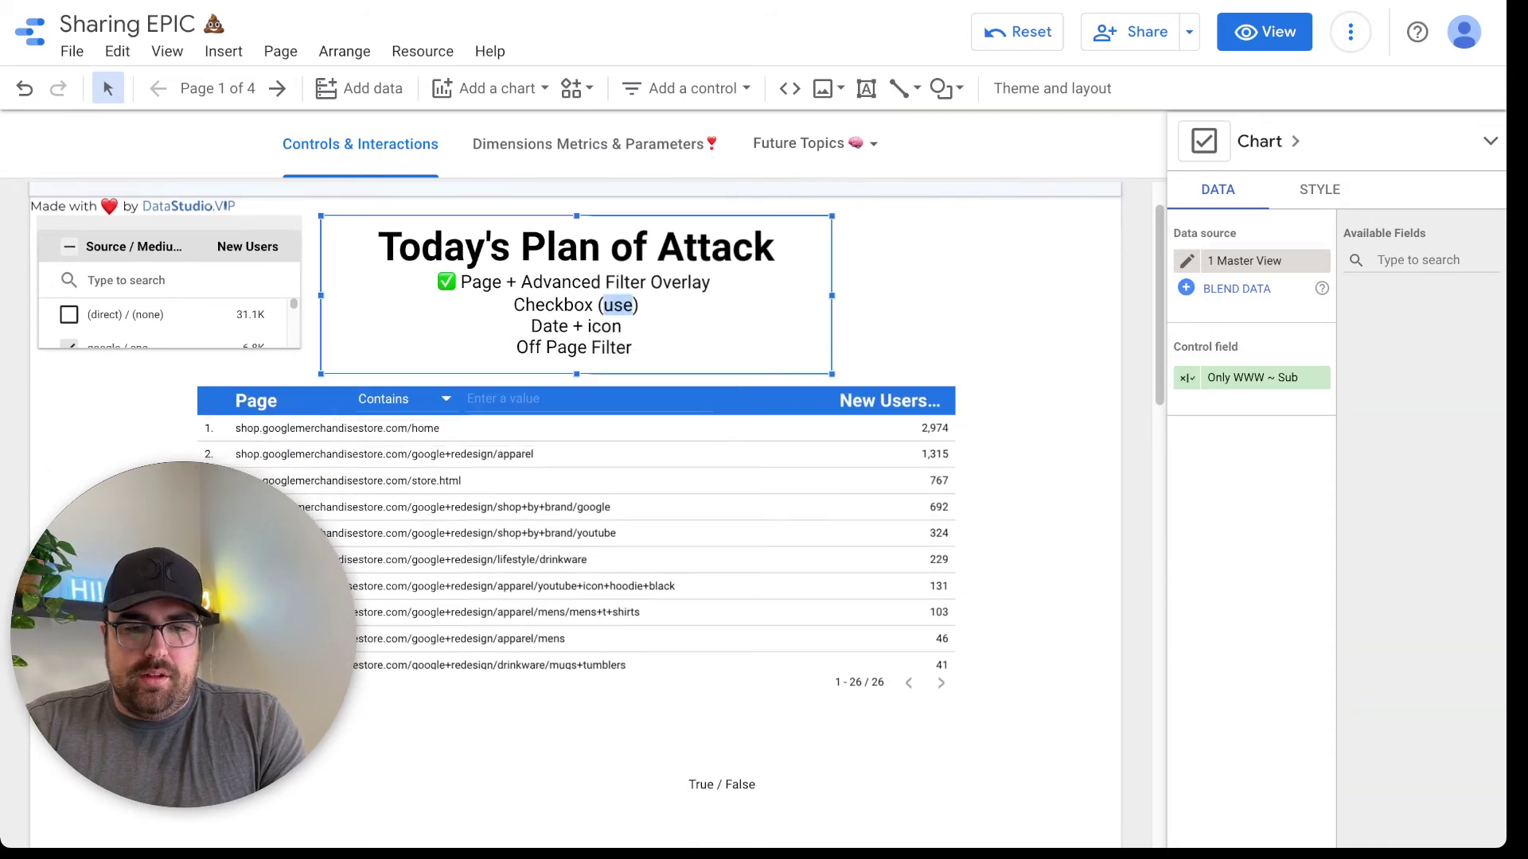
left_click_drag(461, 282, 437, 283)
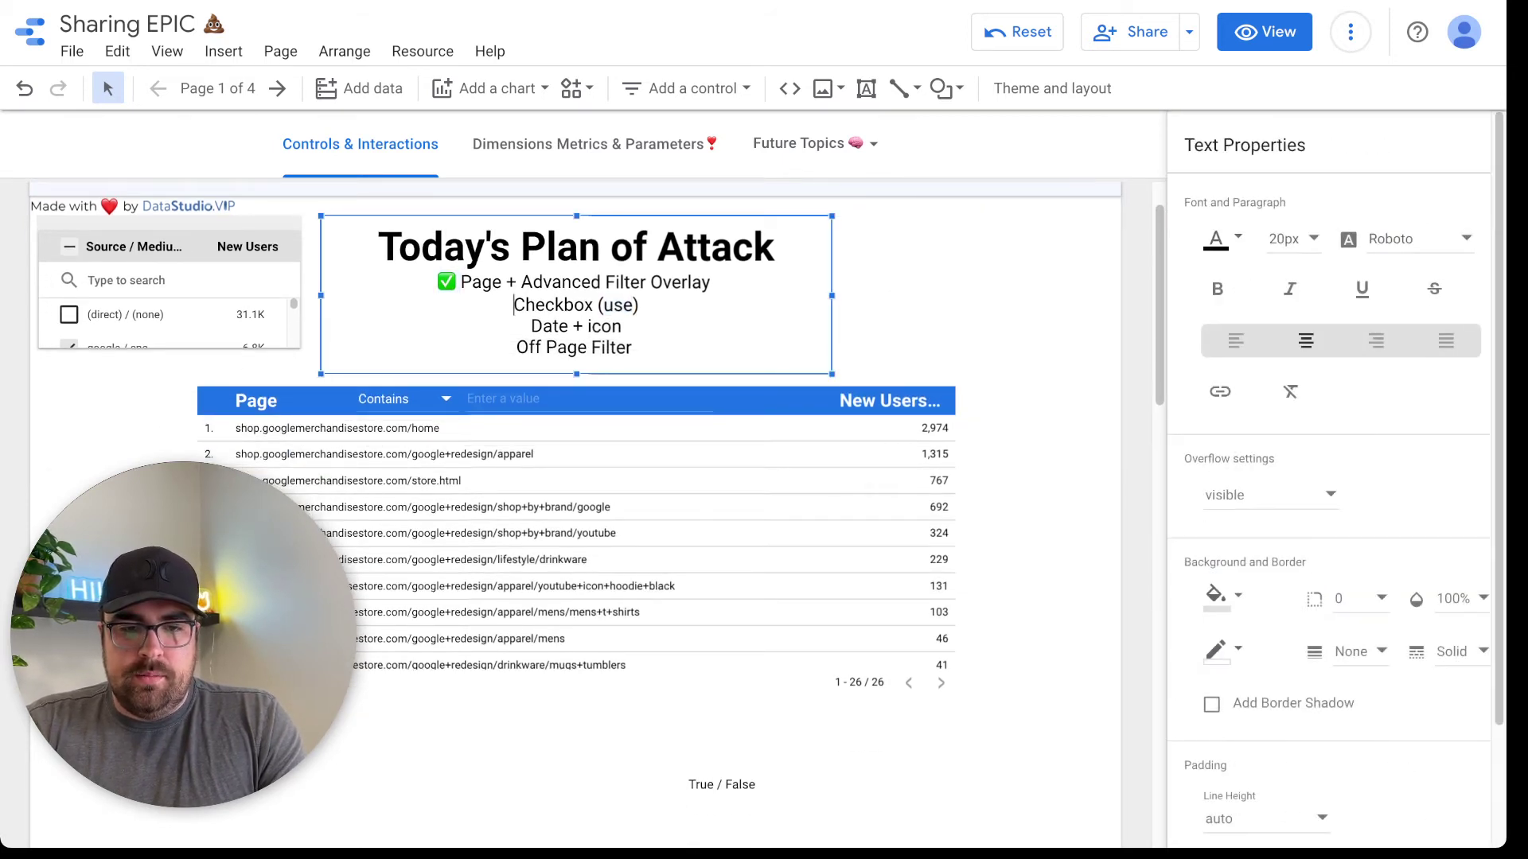
type("✅")
left_click(536, 356)
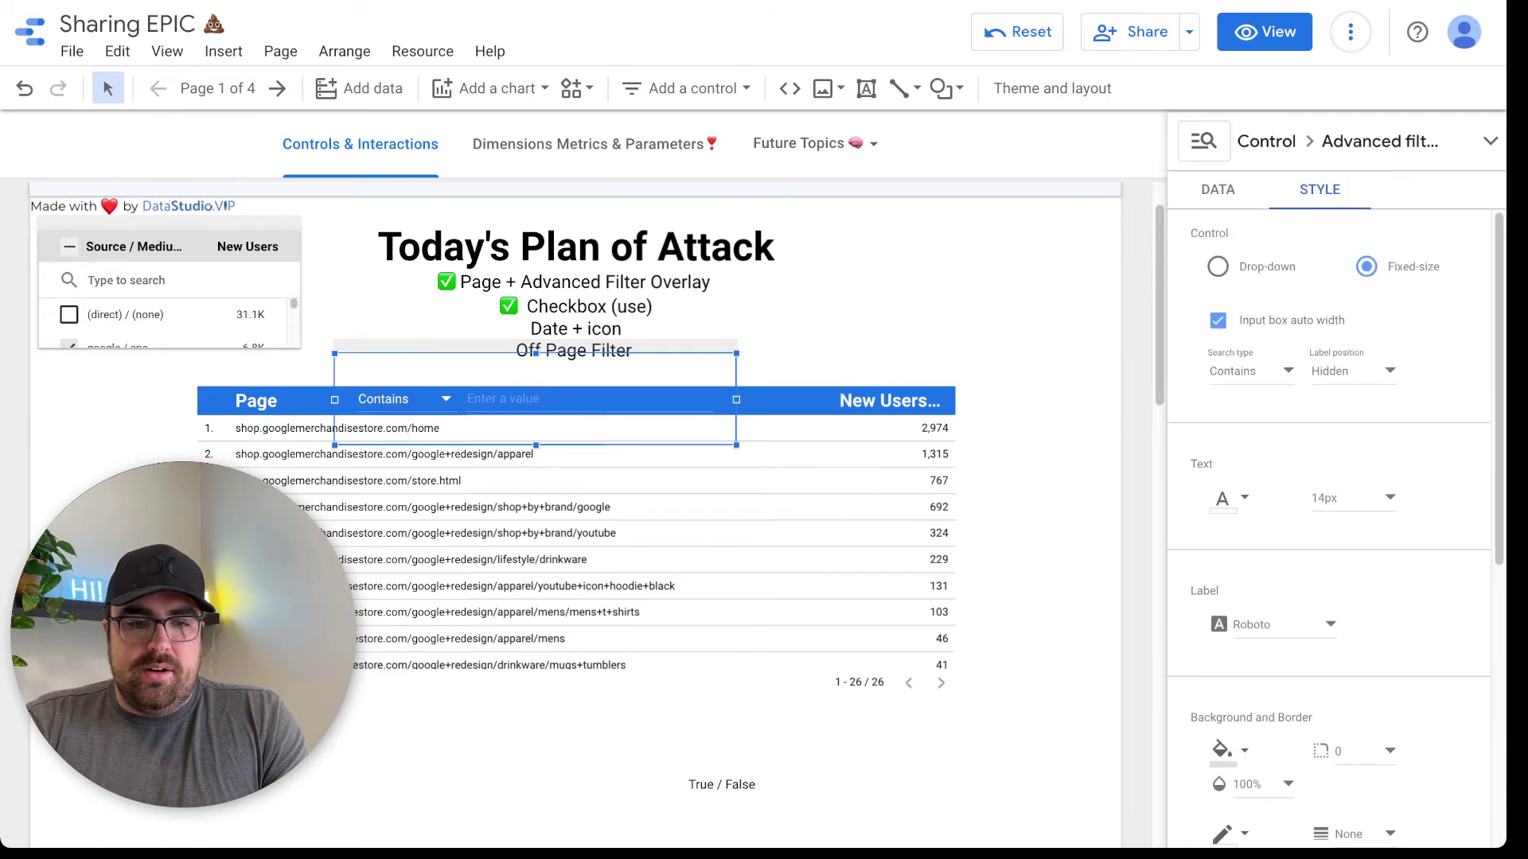
Delete the Source / Medium fixed-size list from the report page.
scroll(536, 356, "down", 1)
left_click(87, 264)
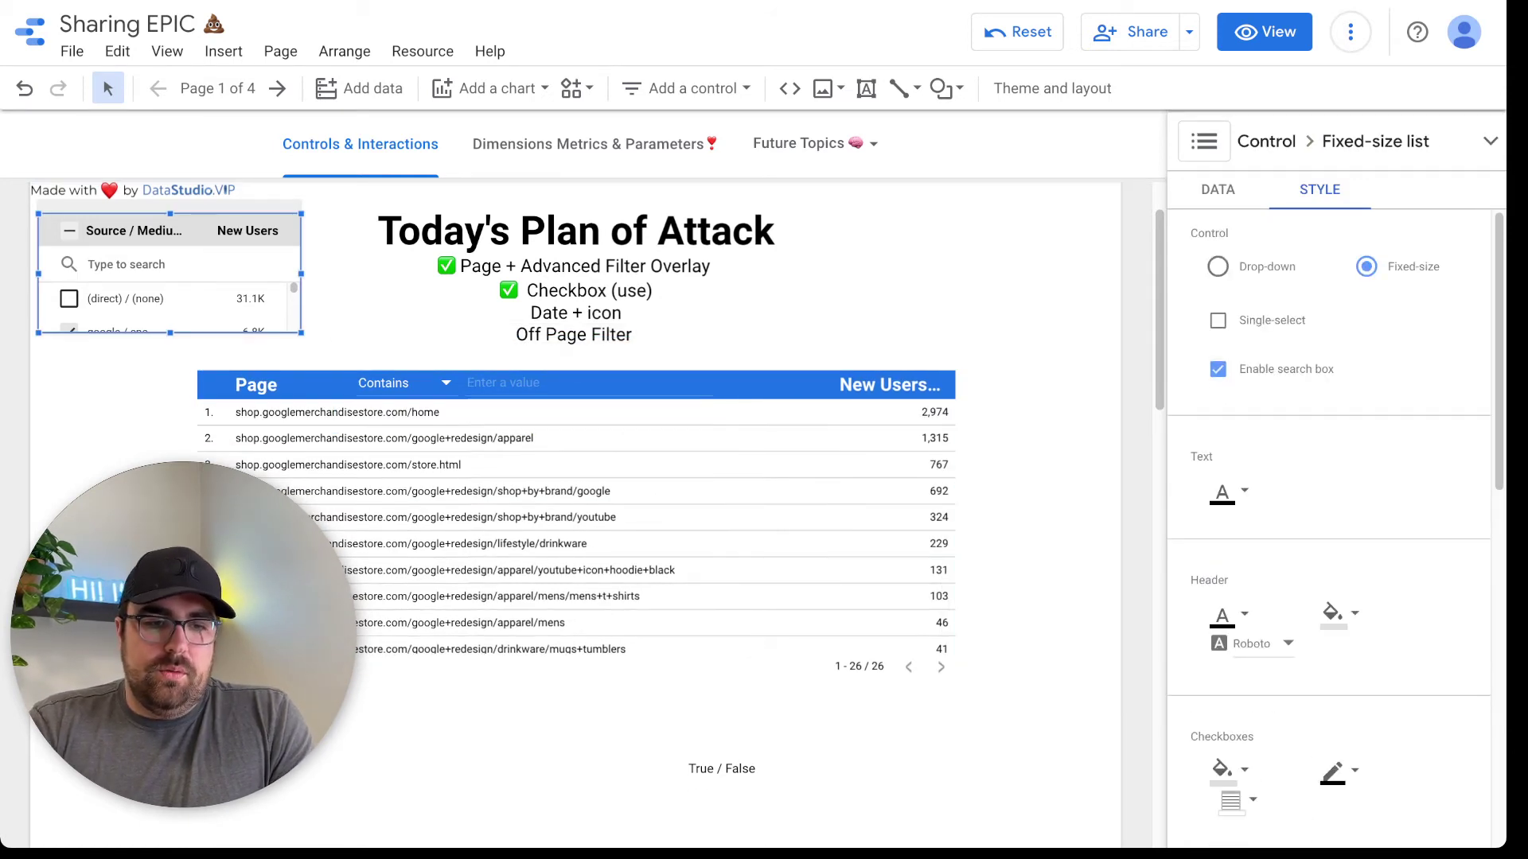
key("Delete")
Move the Page table to the page's left margin and shift the Only WWW ~ Sub checkbox left to the middle of the header.
left_click(541, 464)
left_click_drag(292, 397, 134, 398)
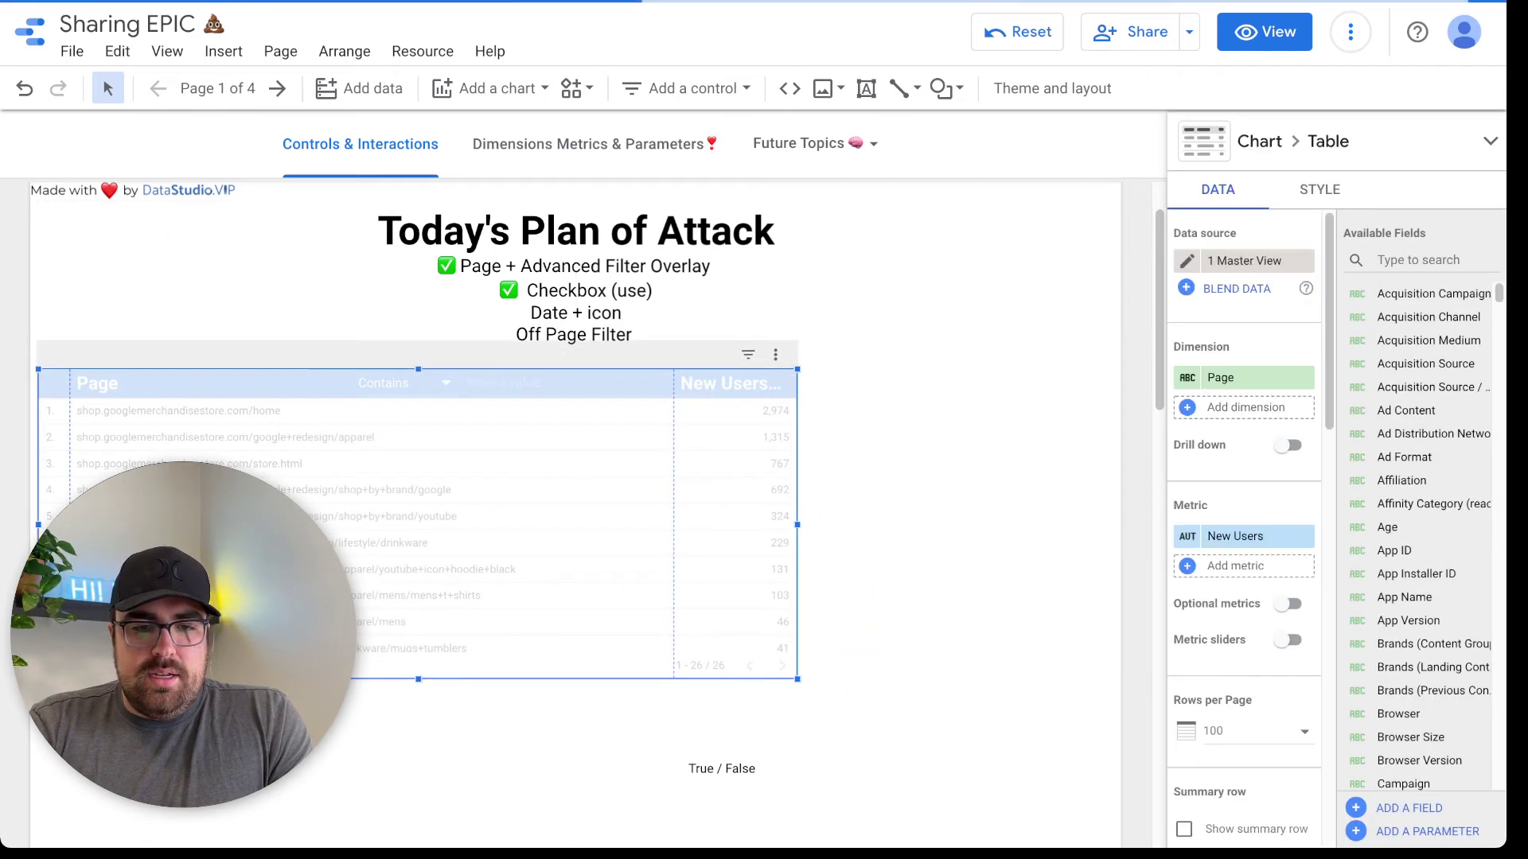
left_click(899, 477)
scroll(899, 477, "up", 1)
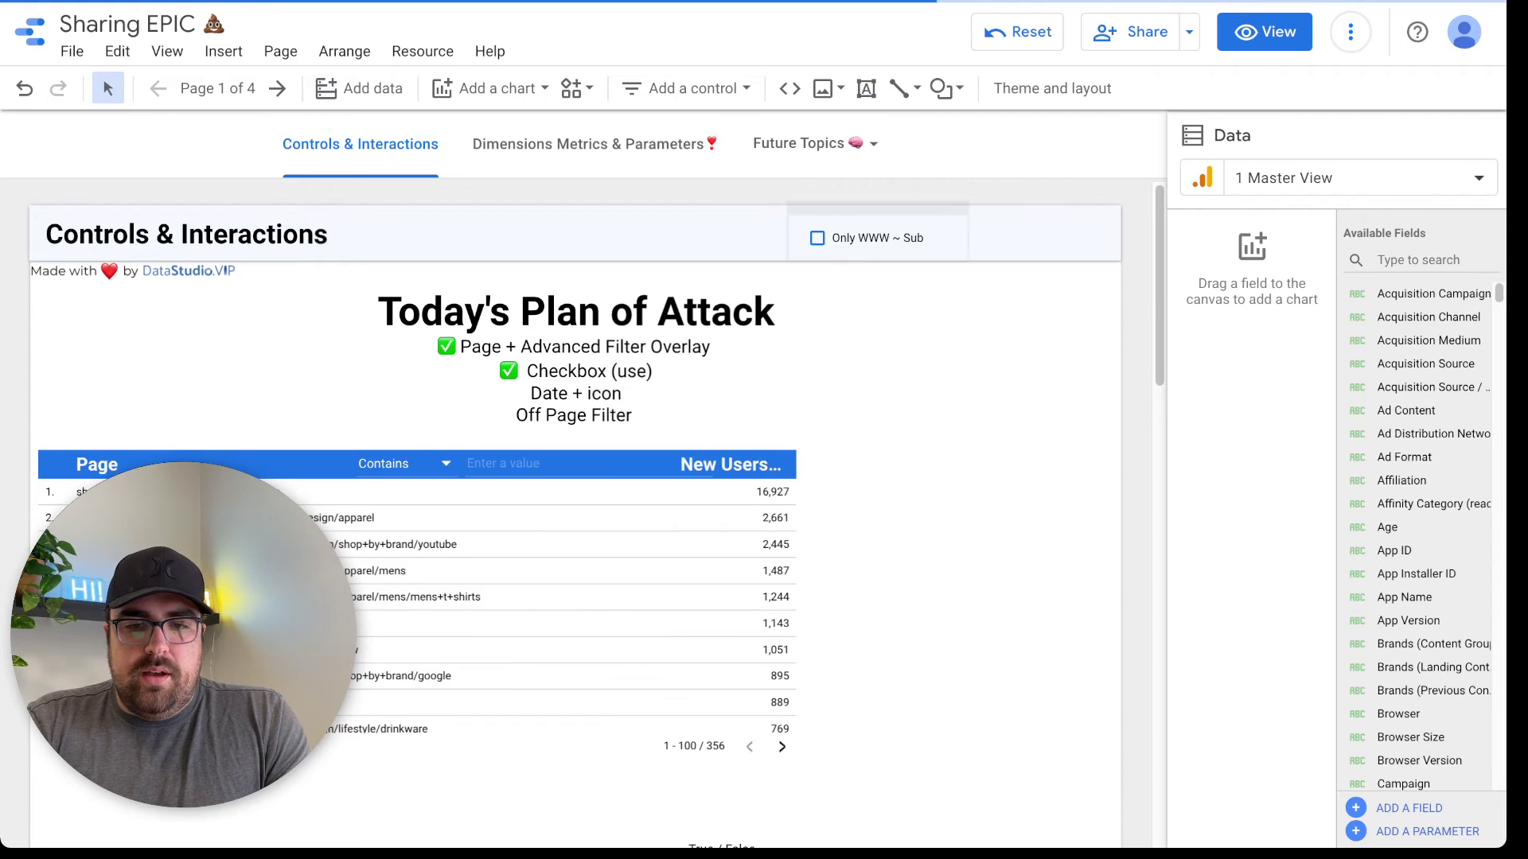
left_click_drag(877, 237, 646, 237)
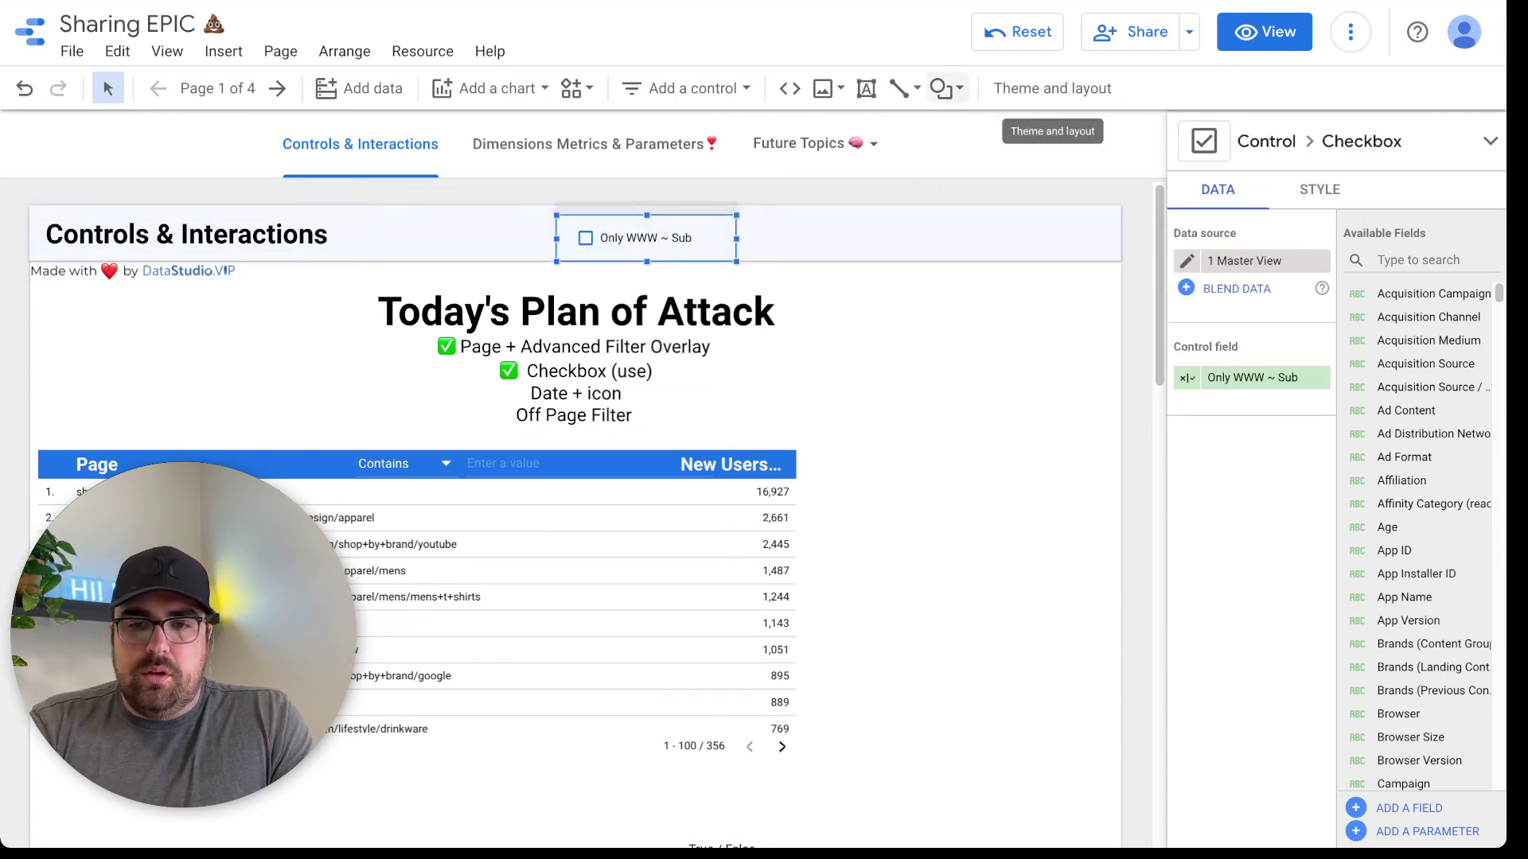
left_click(687, 88)
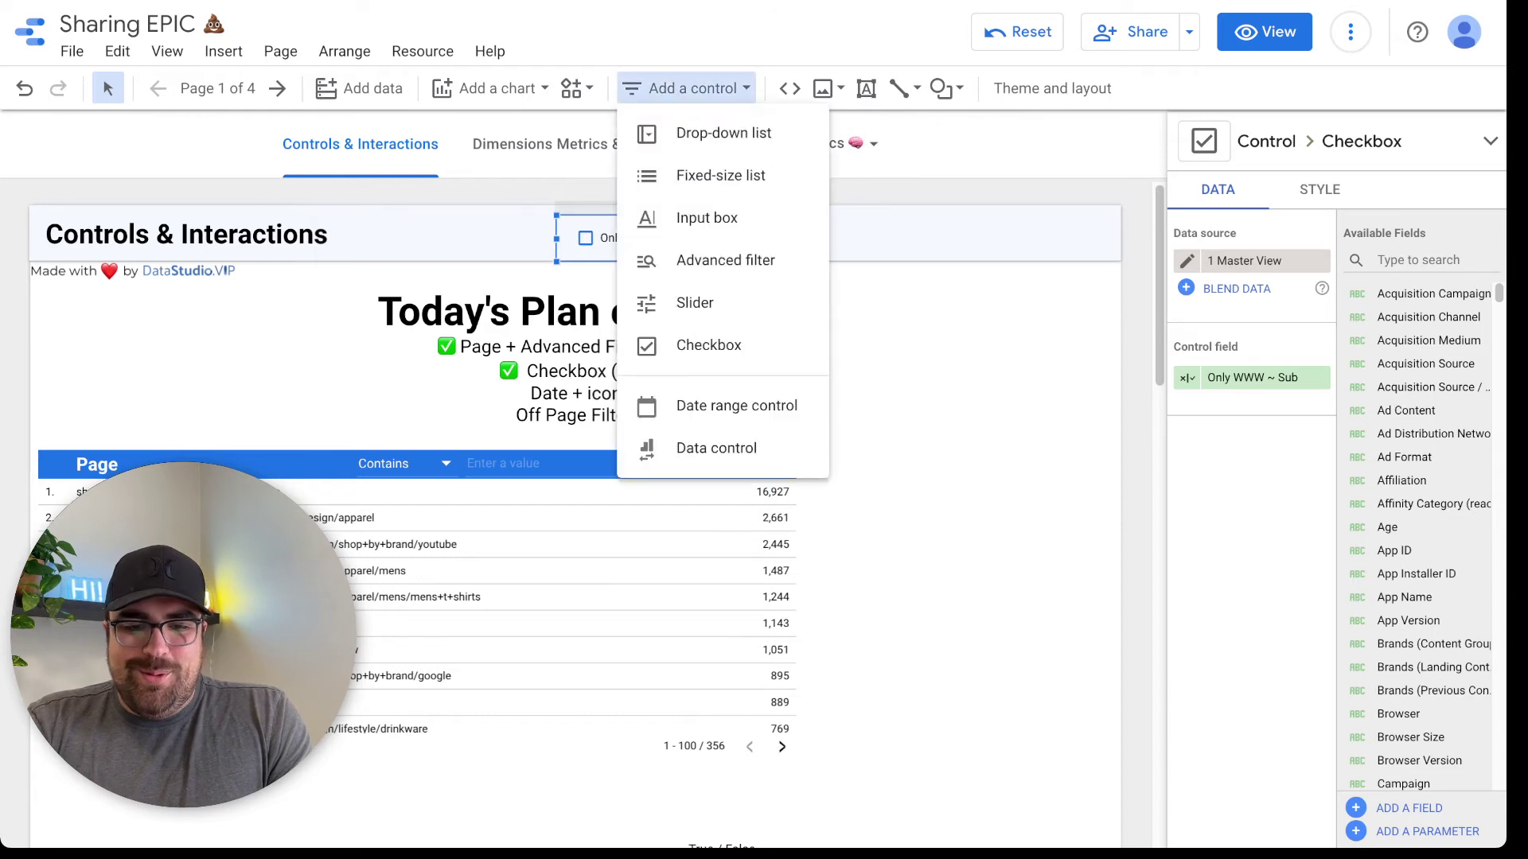
left_click(716, 448)
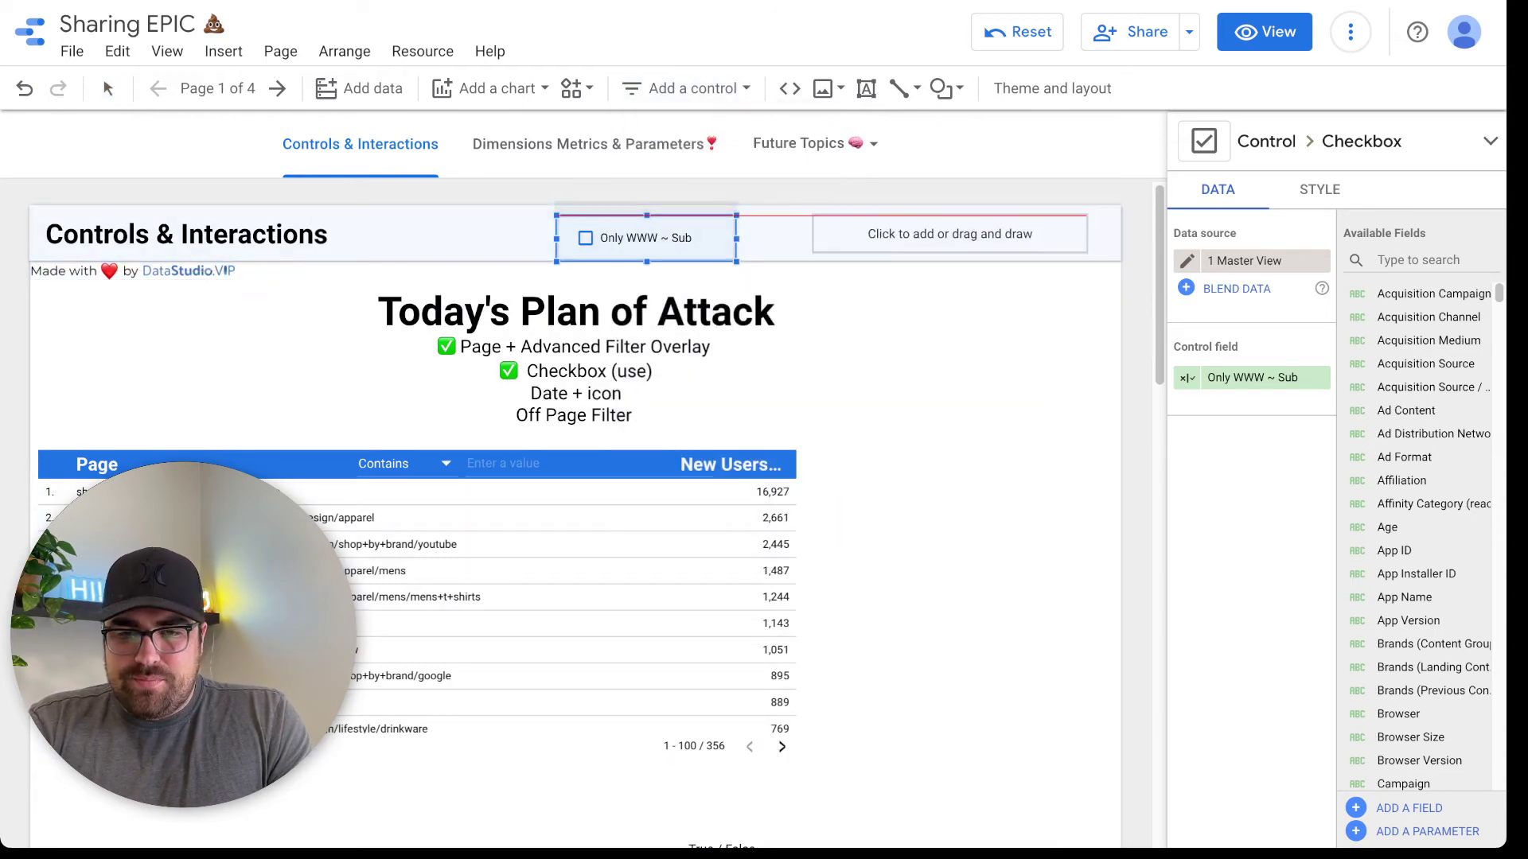
left_click(809, 216)
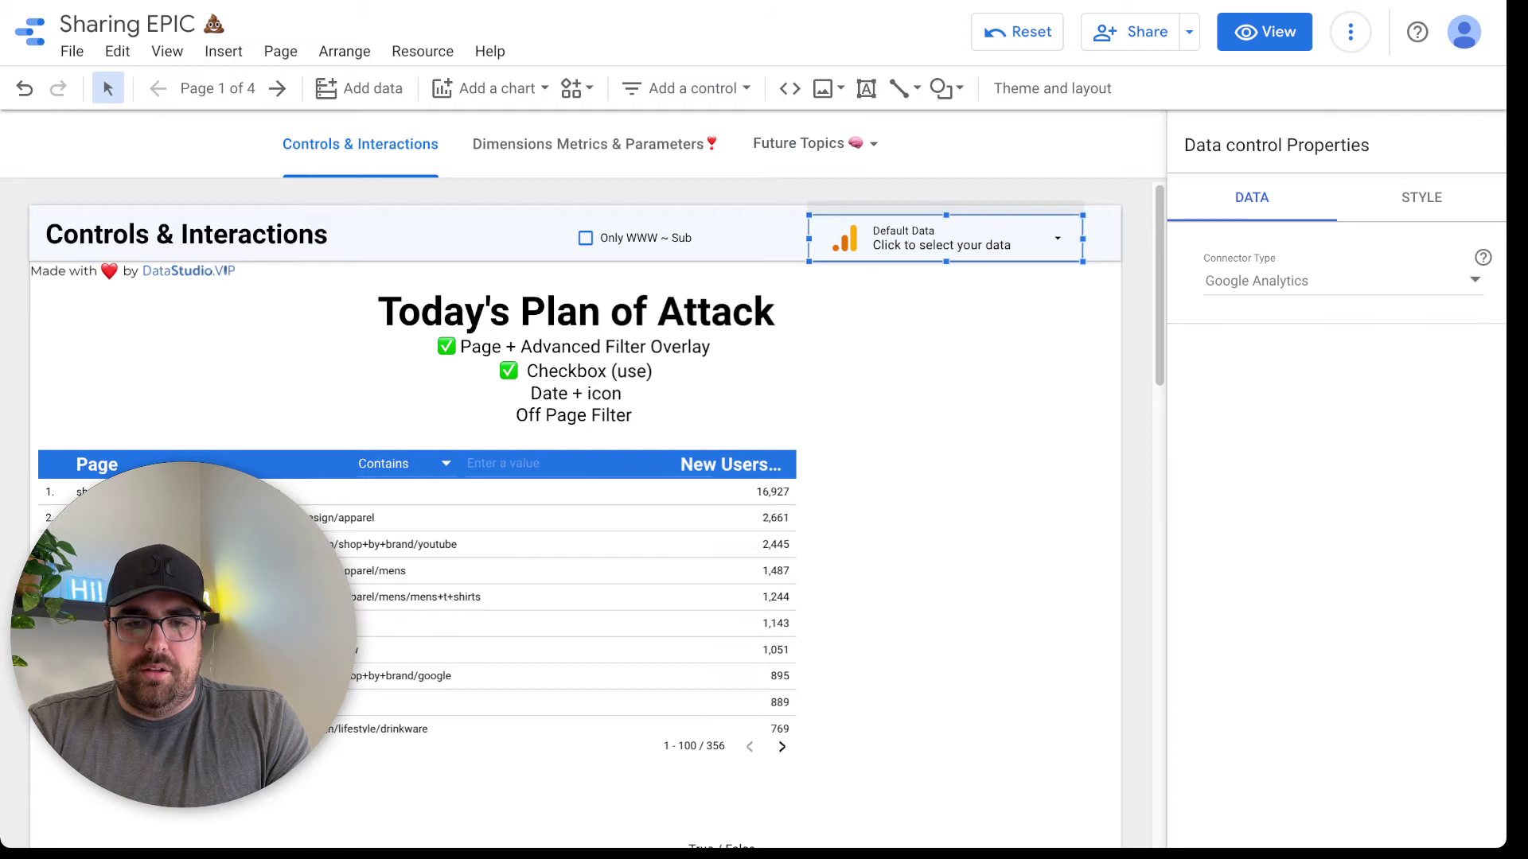
key("Delete")
left_click(491, 89)
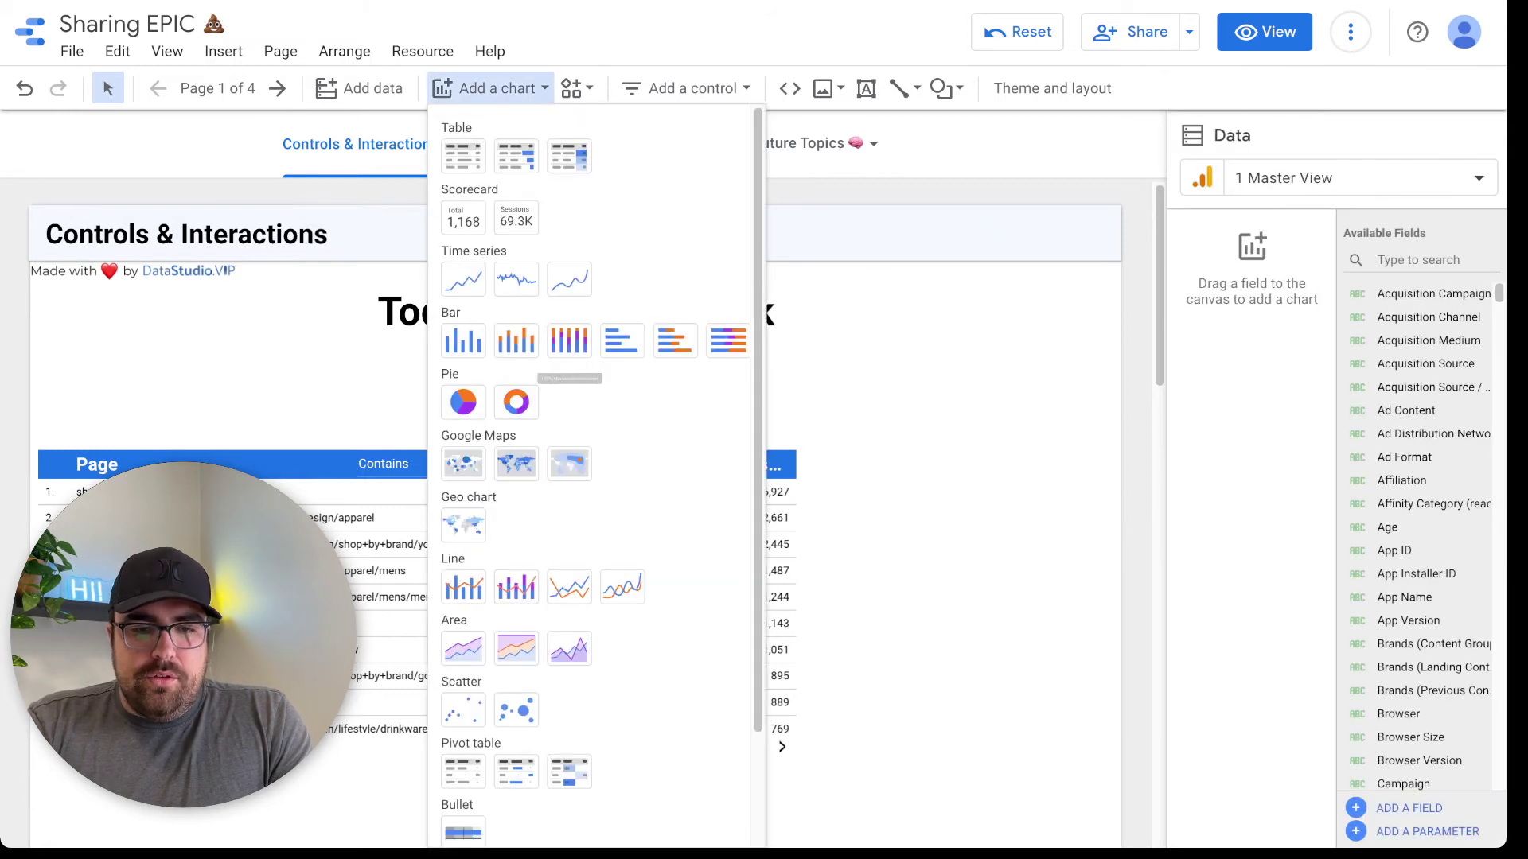
left_click(577, 88)
Add a date range control to the header, to the right of the Only WWW ~ Sub checkbox.
left_click(686, 89)
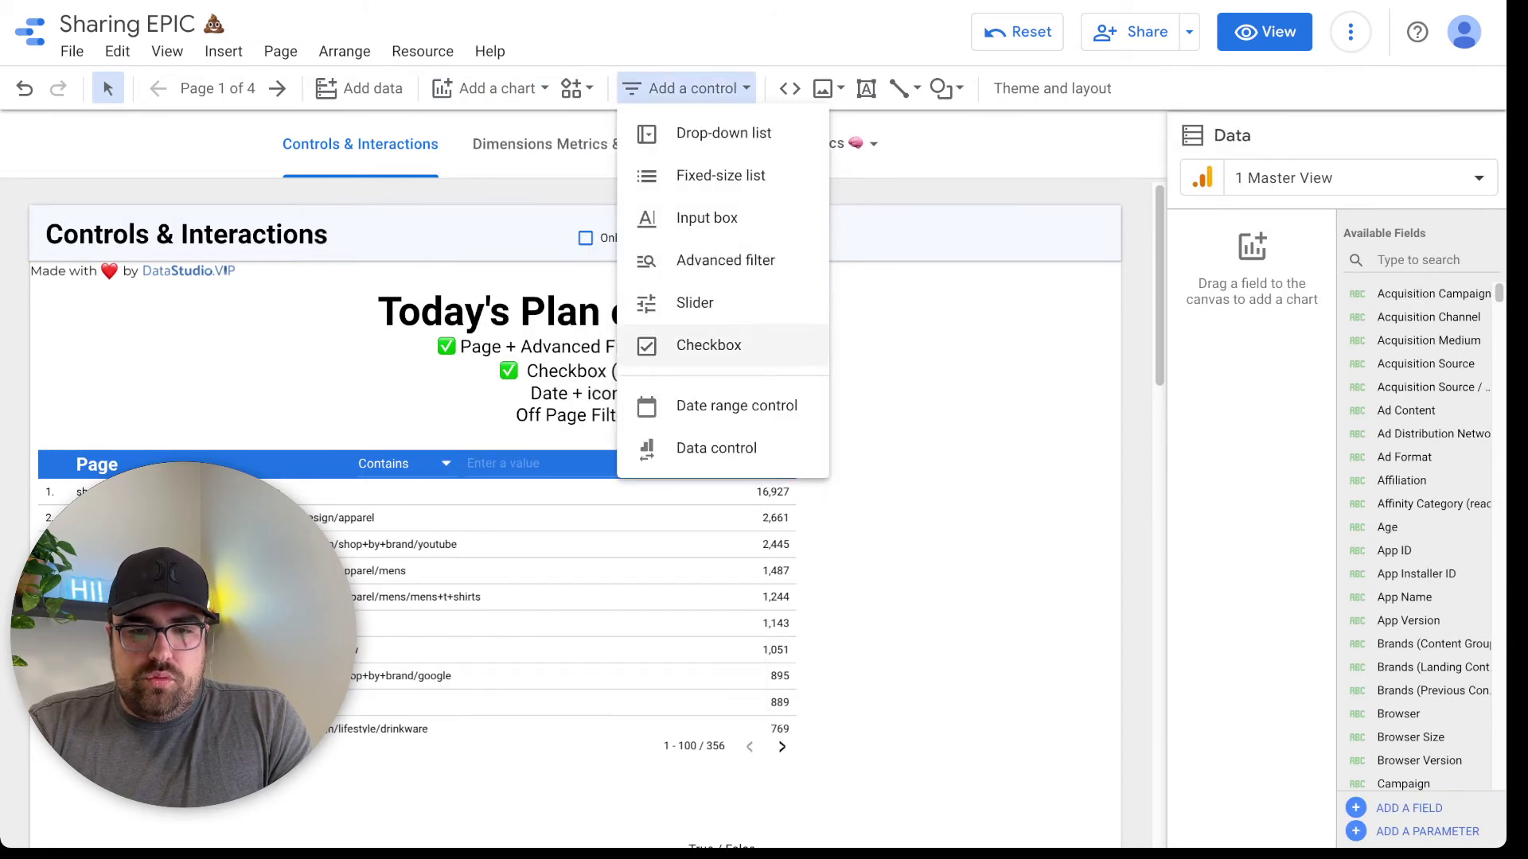
left_click(748, 402)
left_click(796, 215)
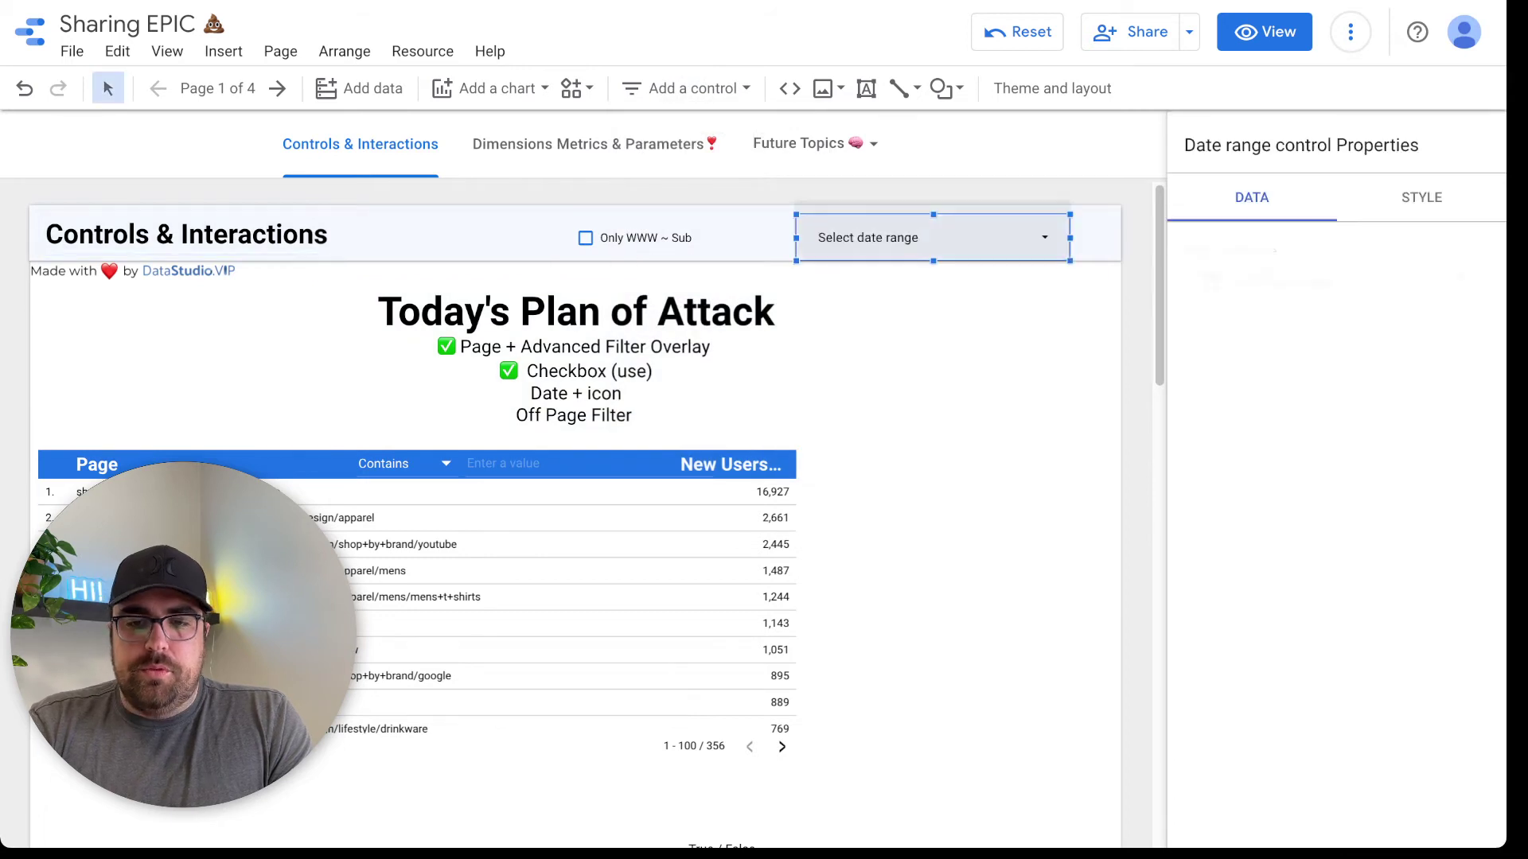
Set the date range control's default date range to Last 7 days and apply it.
left_click(1352, 281)
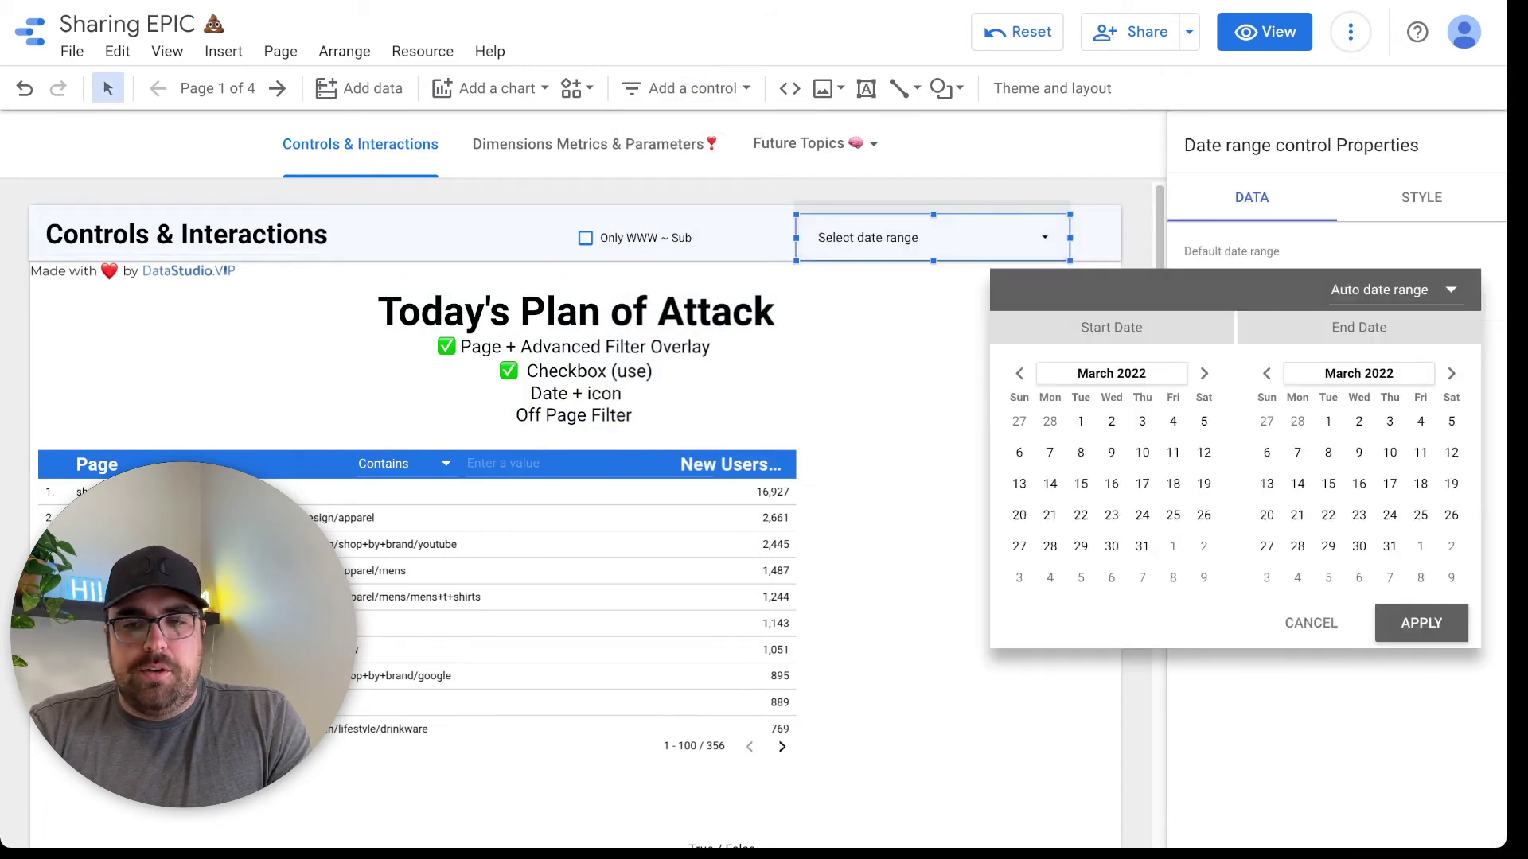
left_click(1392, 290)
scroll(1361, 199, "up", 5)
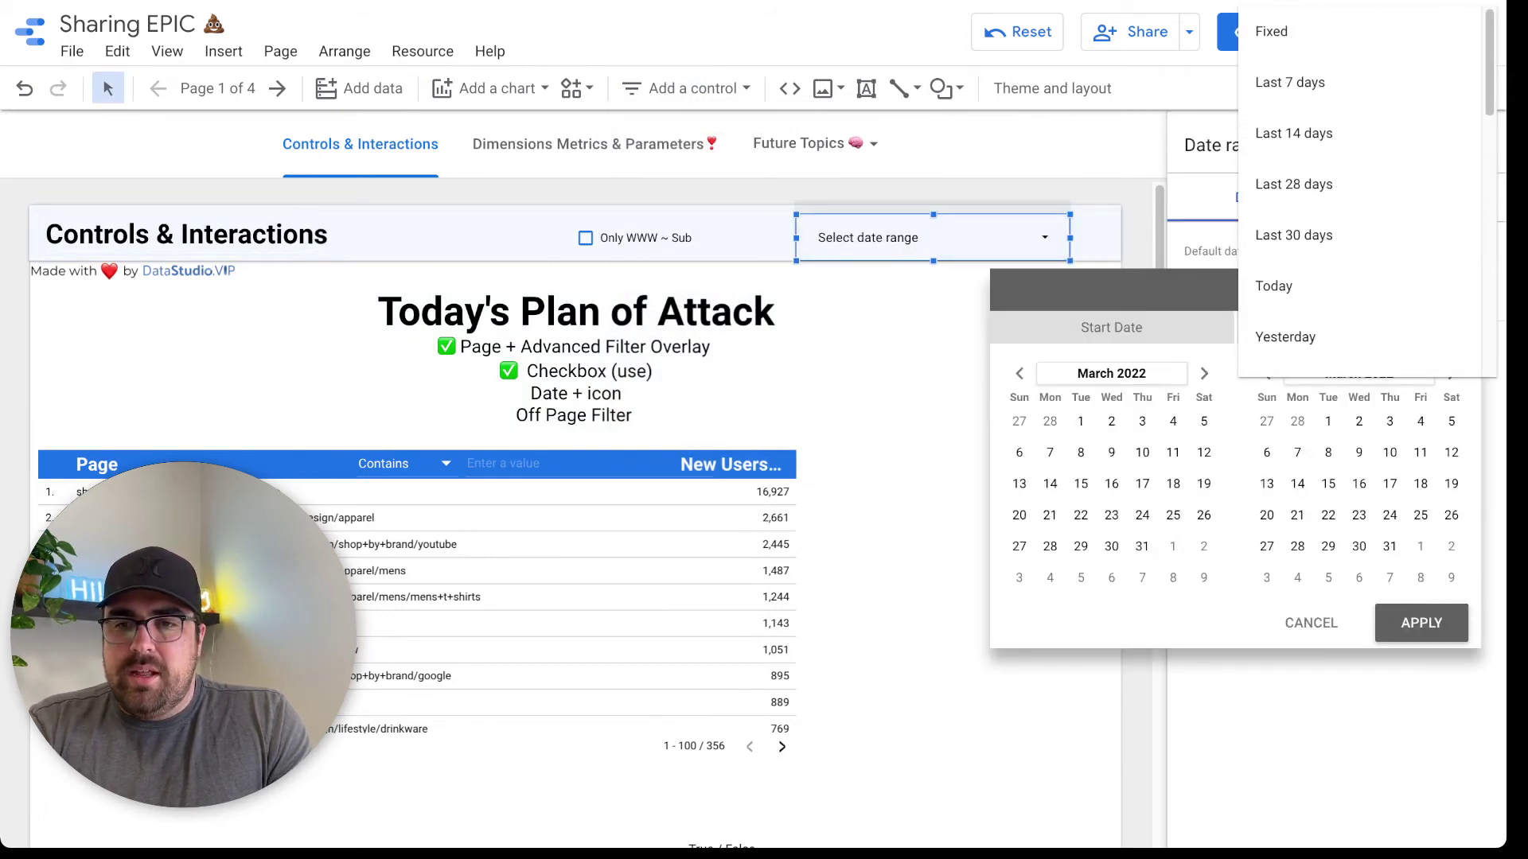
left_click(1290, 82)
left_click(1421, 622)
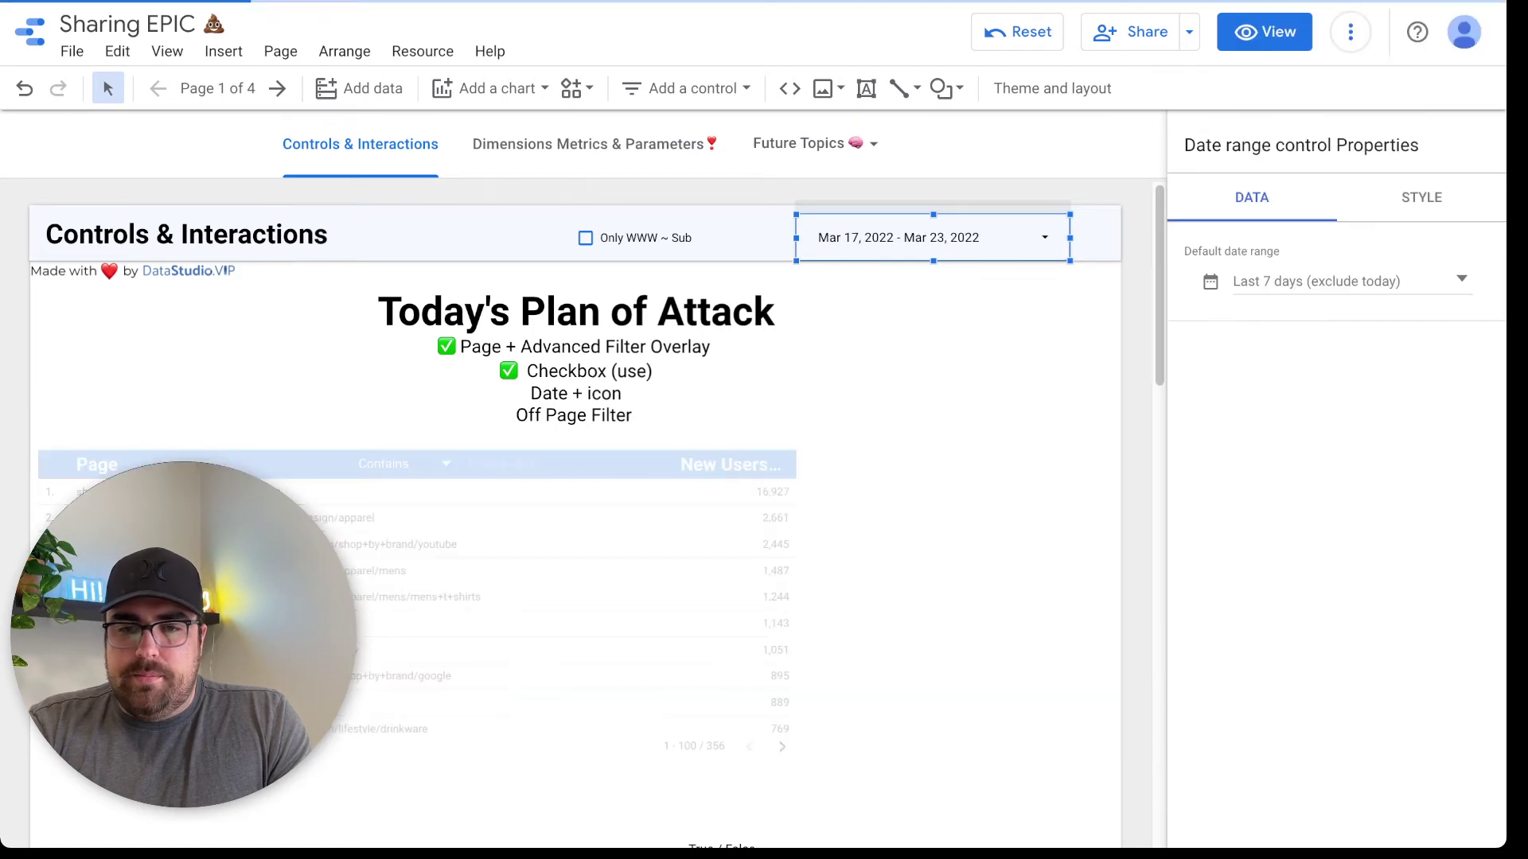
Widen the date range control on both sides and nudge it slightly up and right within the header.
left_click_drag(795, 238, 744, 238)
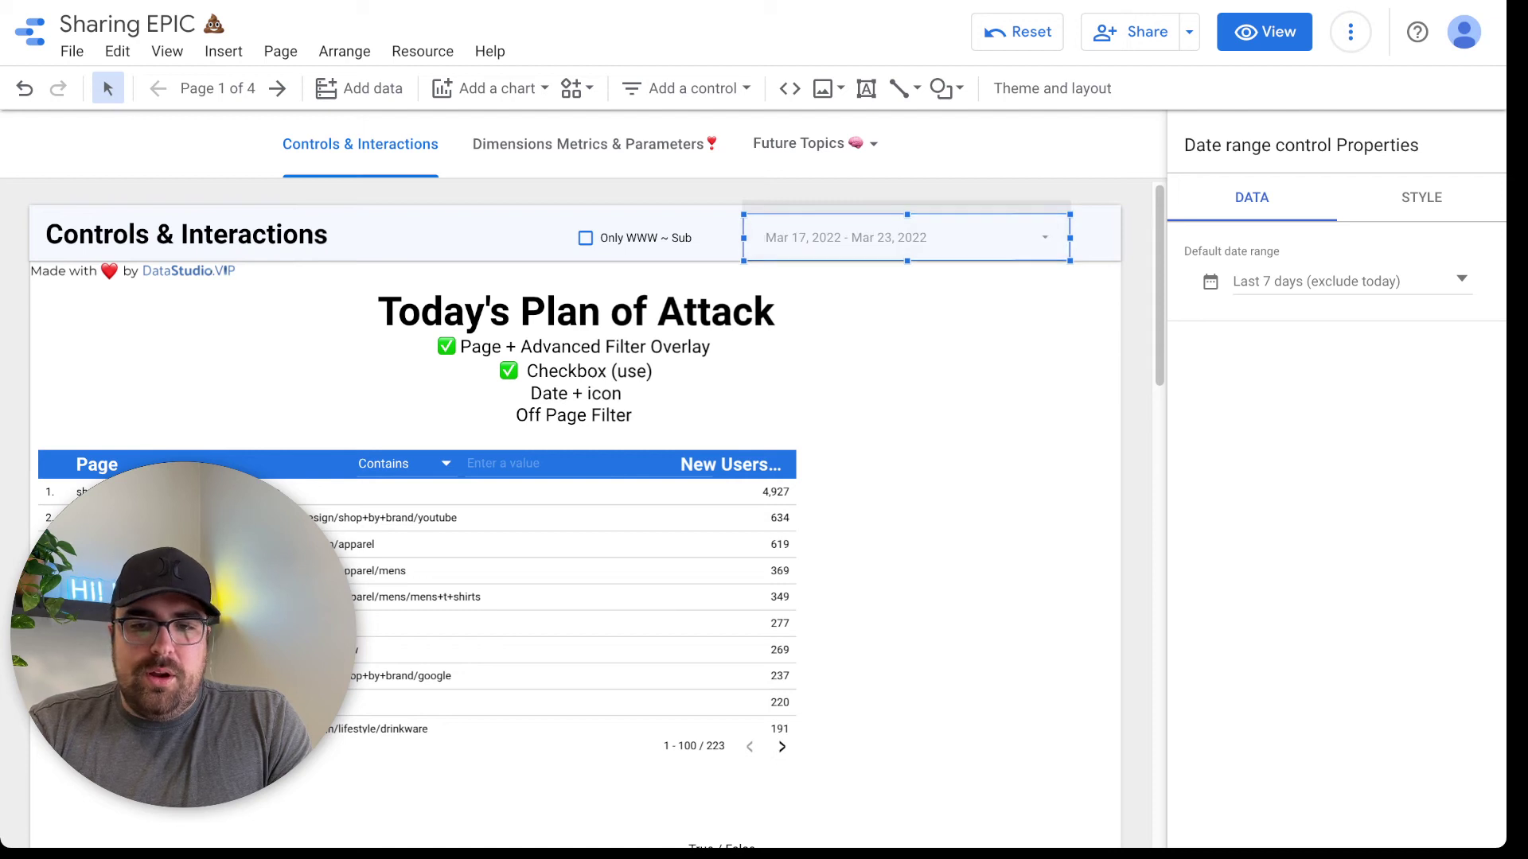
left_click_drag(1070, 237, 1098, 237)
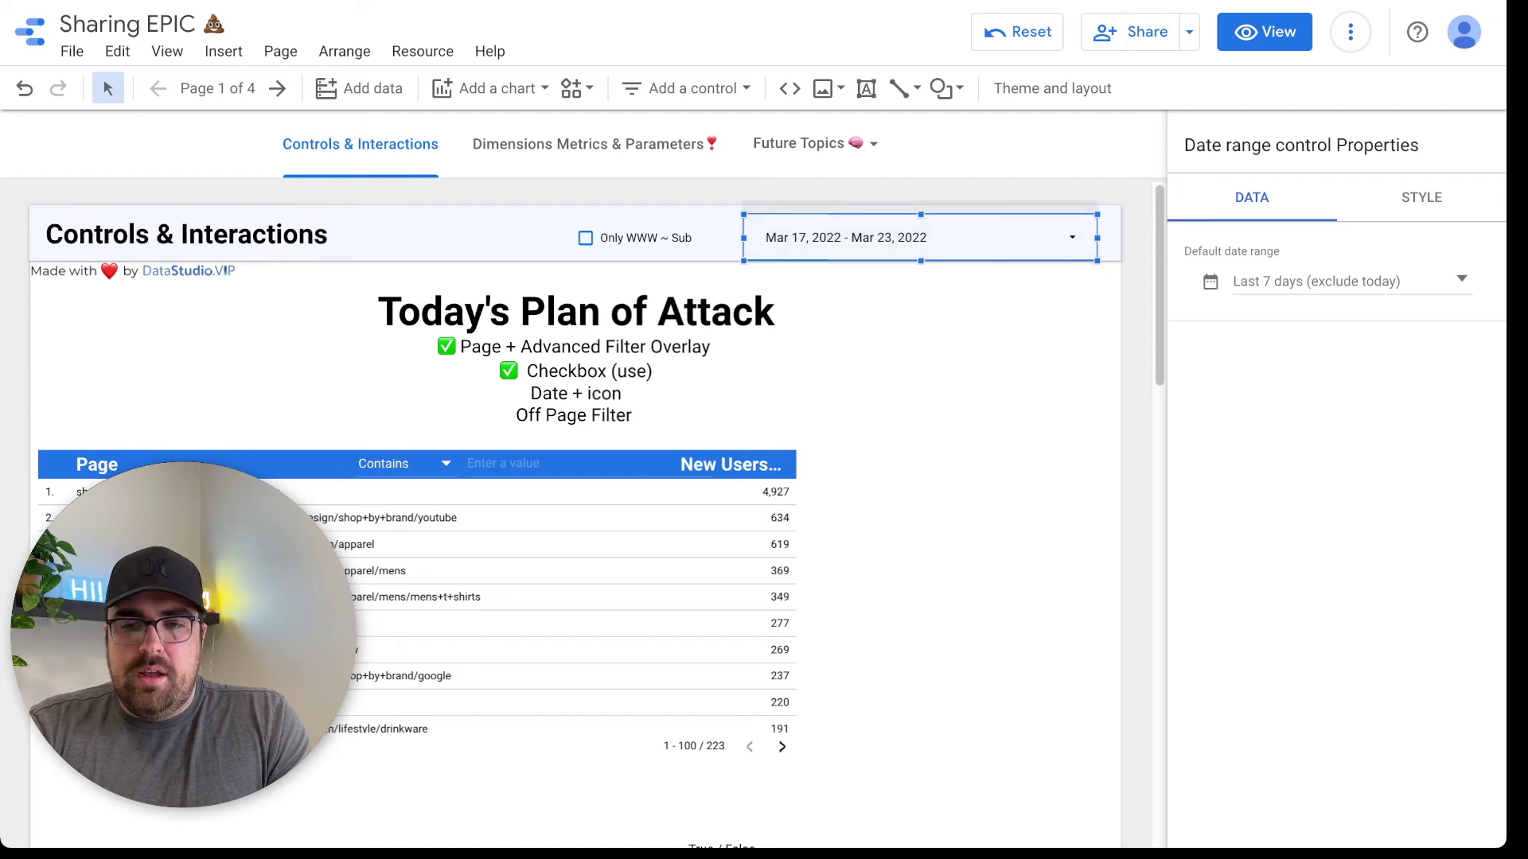
left_click_drag(920, 238, 928, 233)
Give the date range control a white background and a border radius of 15.
left_click(1421, 198)
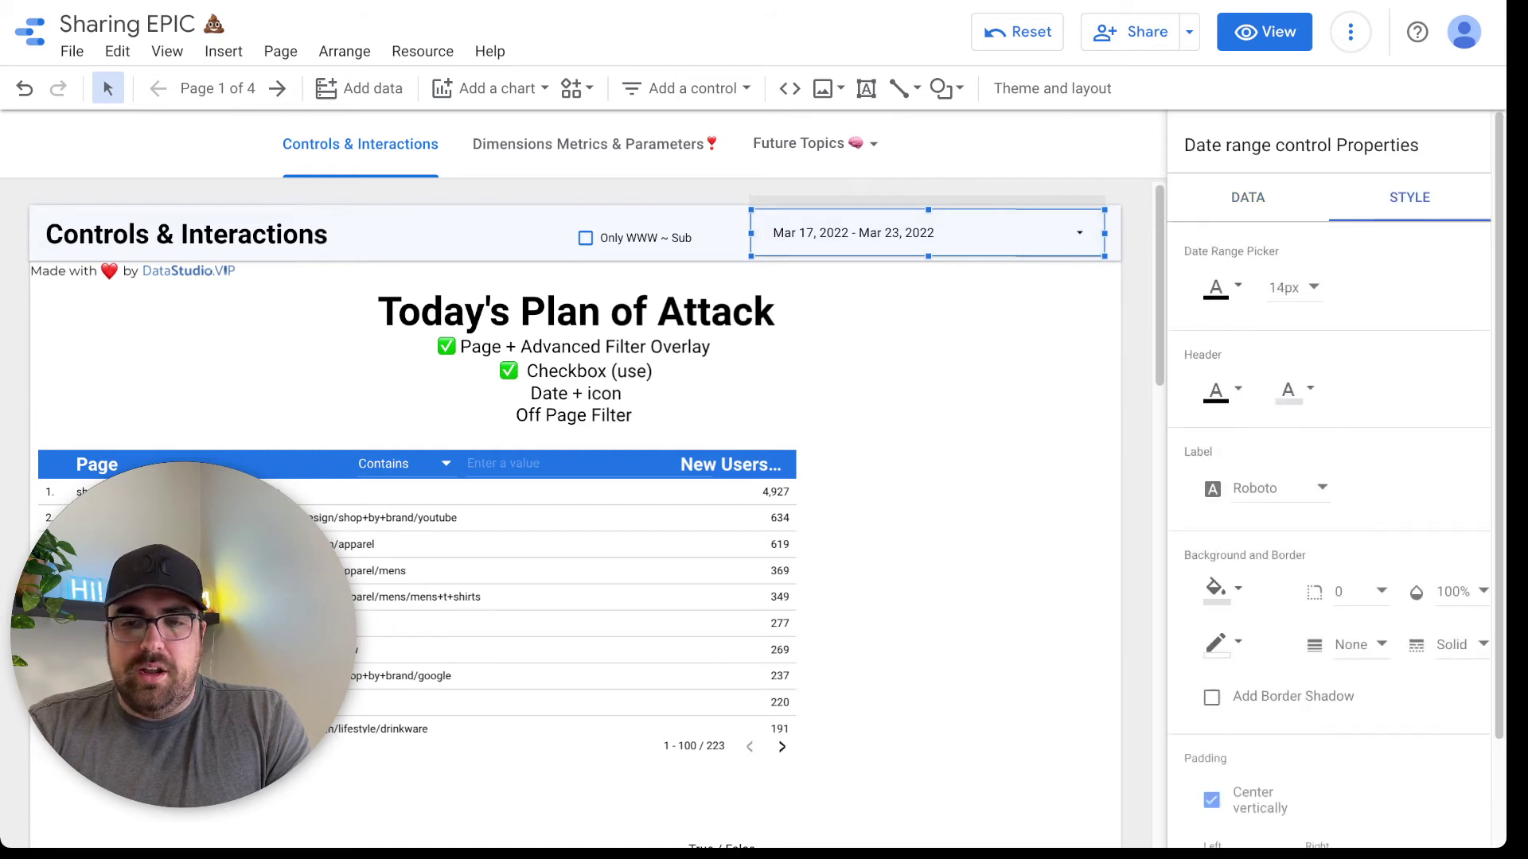
scroll(1329, 478, "down", 2)
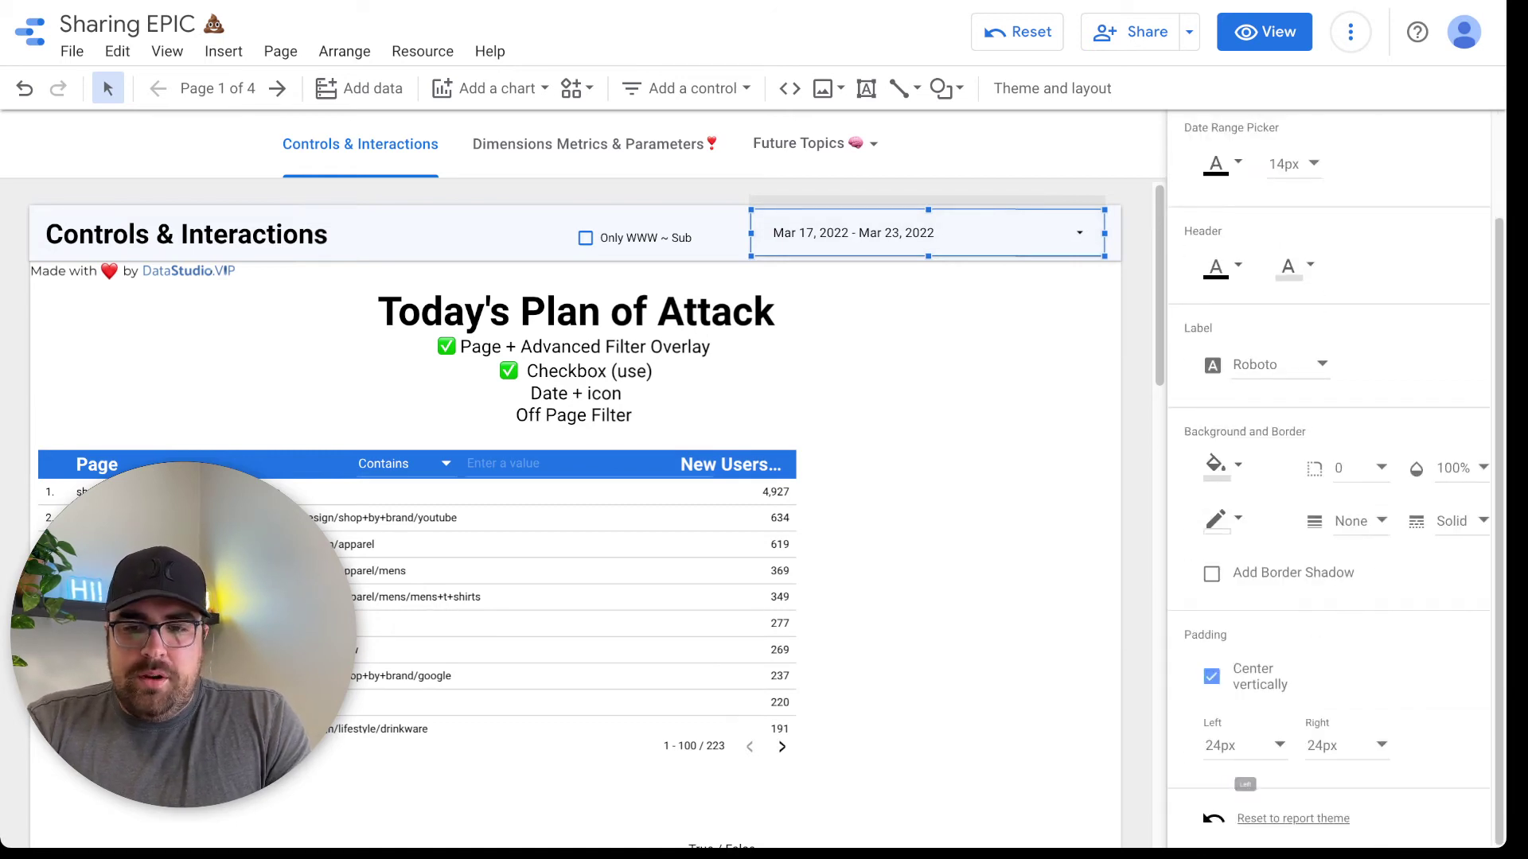
left_click(1218, 465)
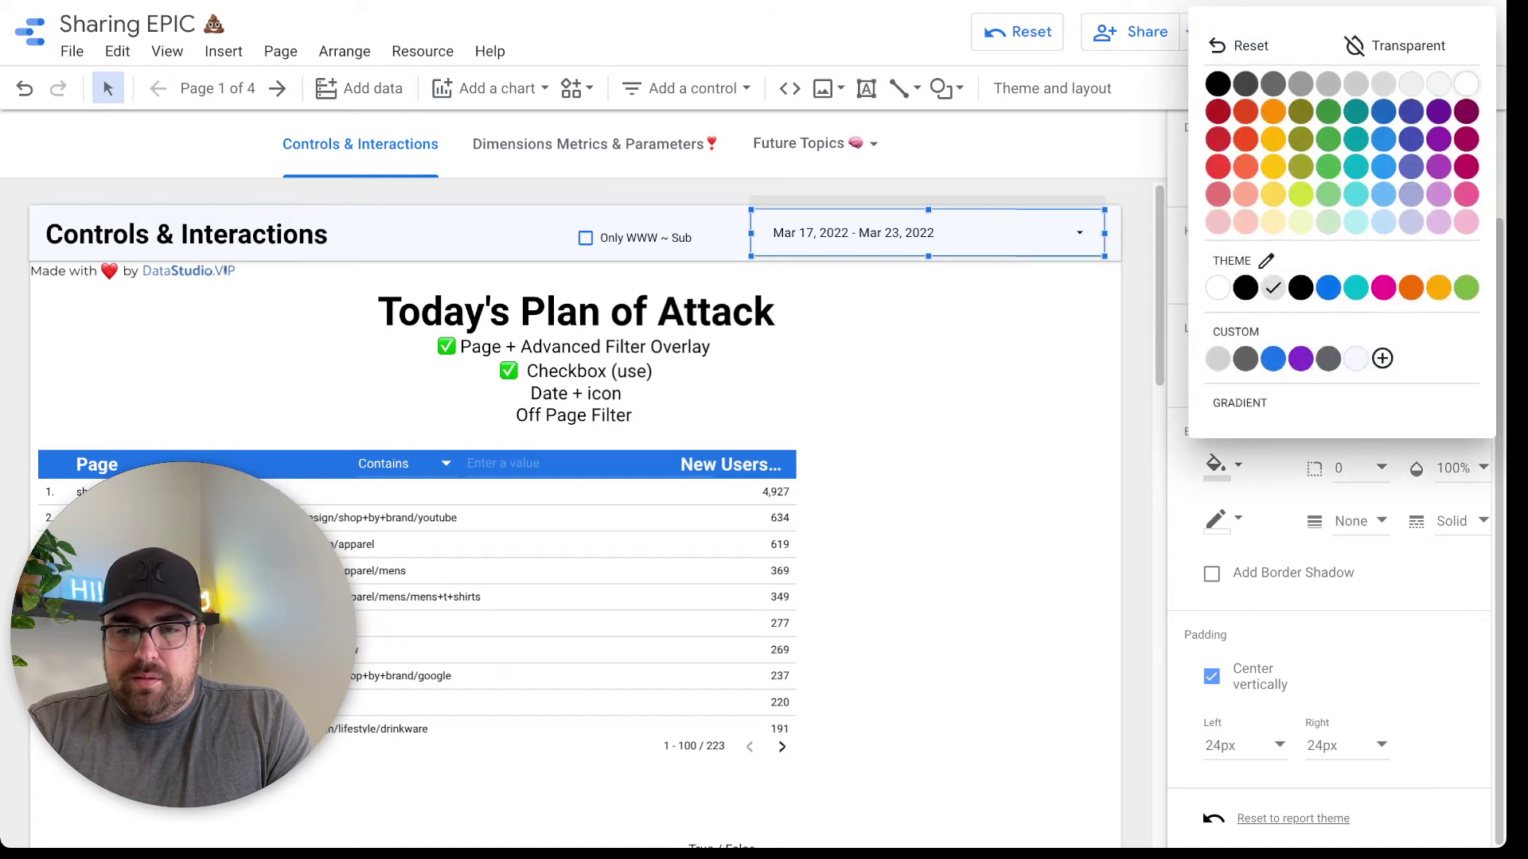
left_click(1465, 85)
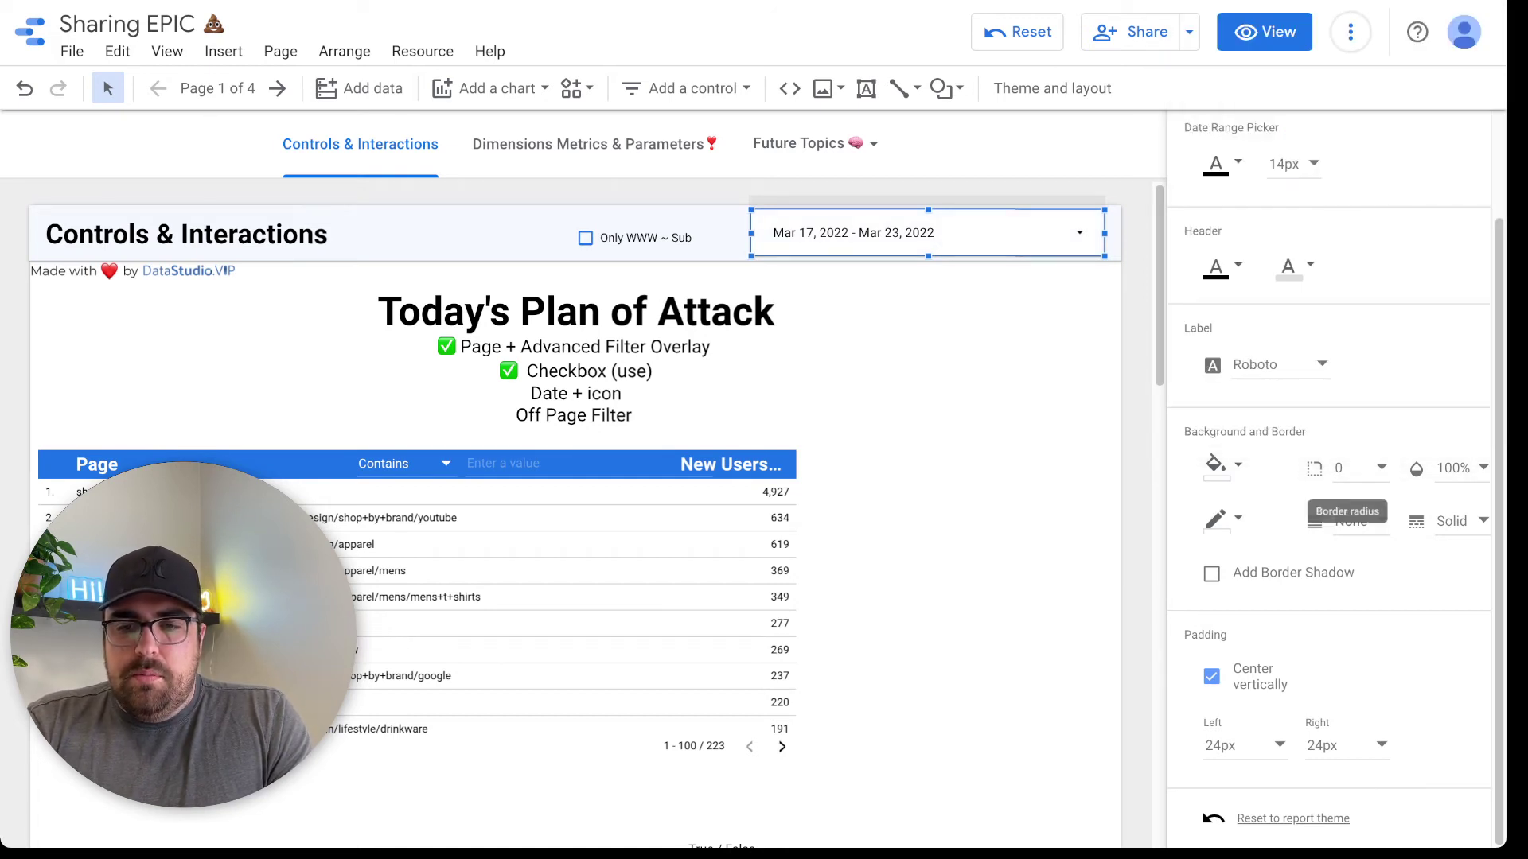
left_click(1360, 469)
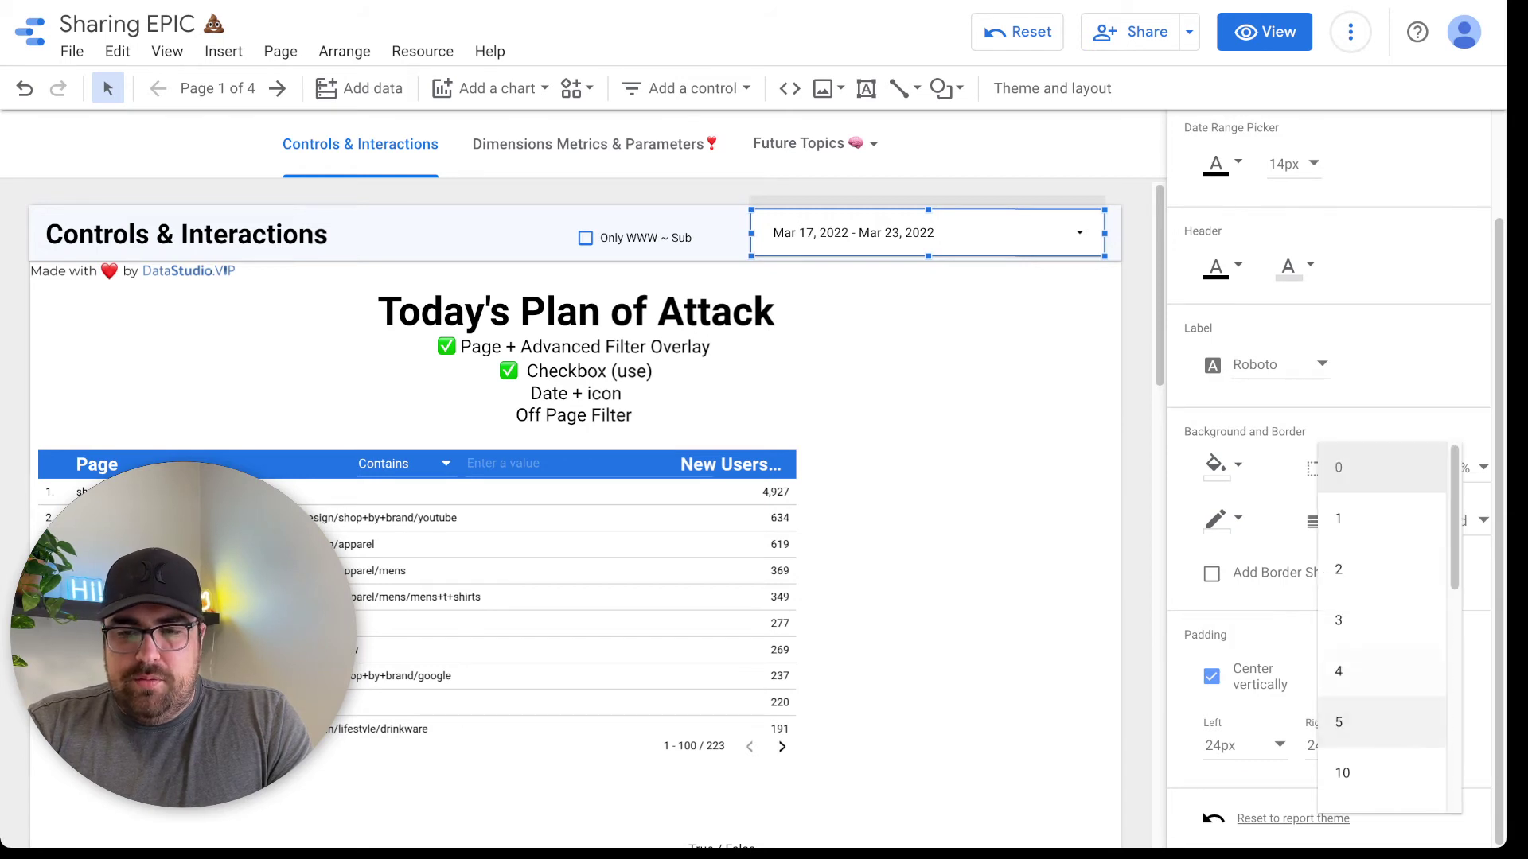
scroll(1382, 677, "down", 2)
left_click(1382, 733)
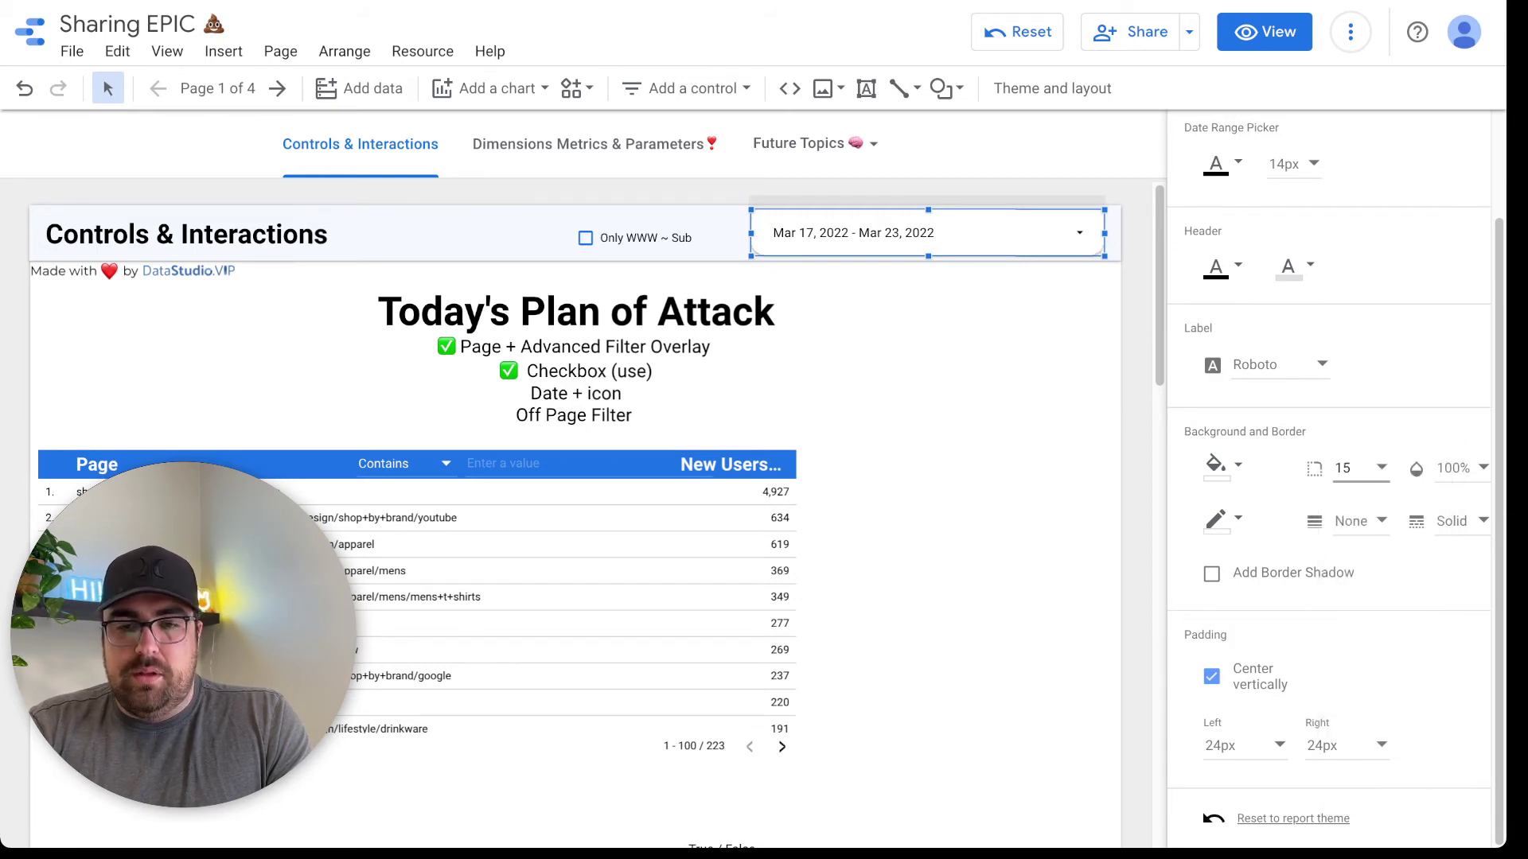
left_click(975, 358)
Set the date range control's left padding to 48px.
left_click(1010, 233)
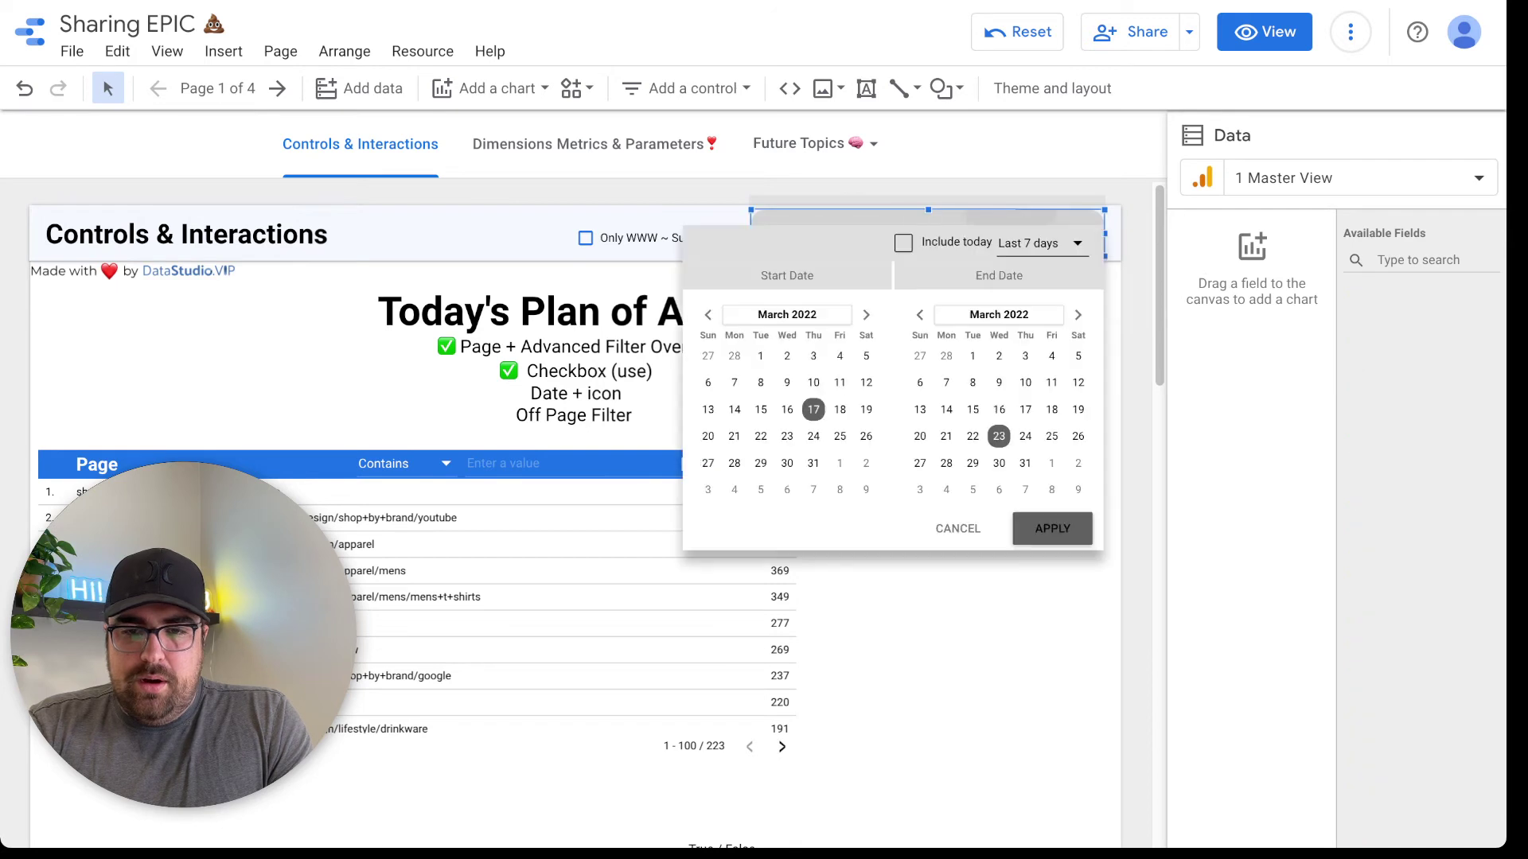
key("Escape")
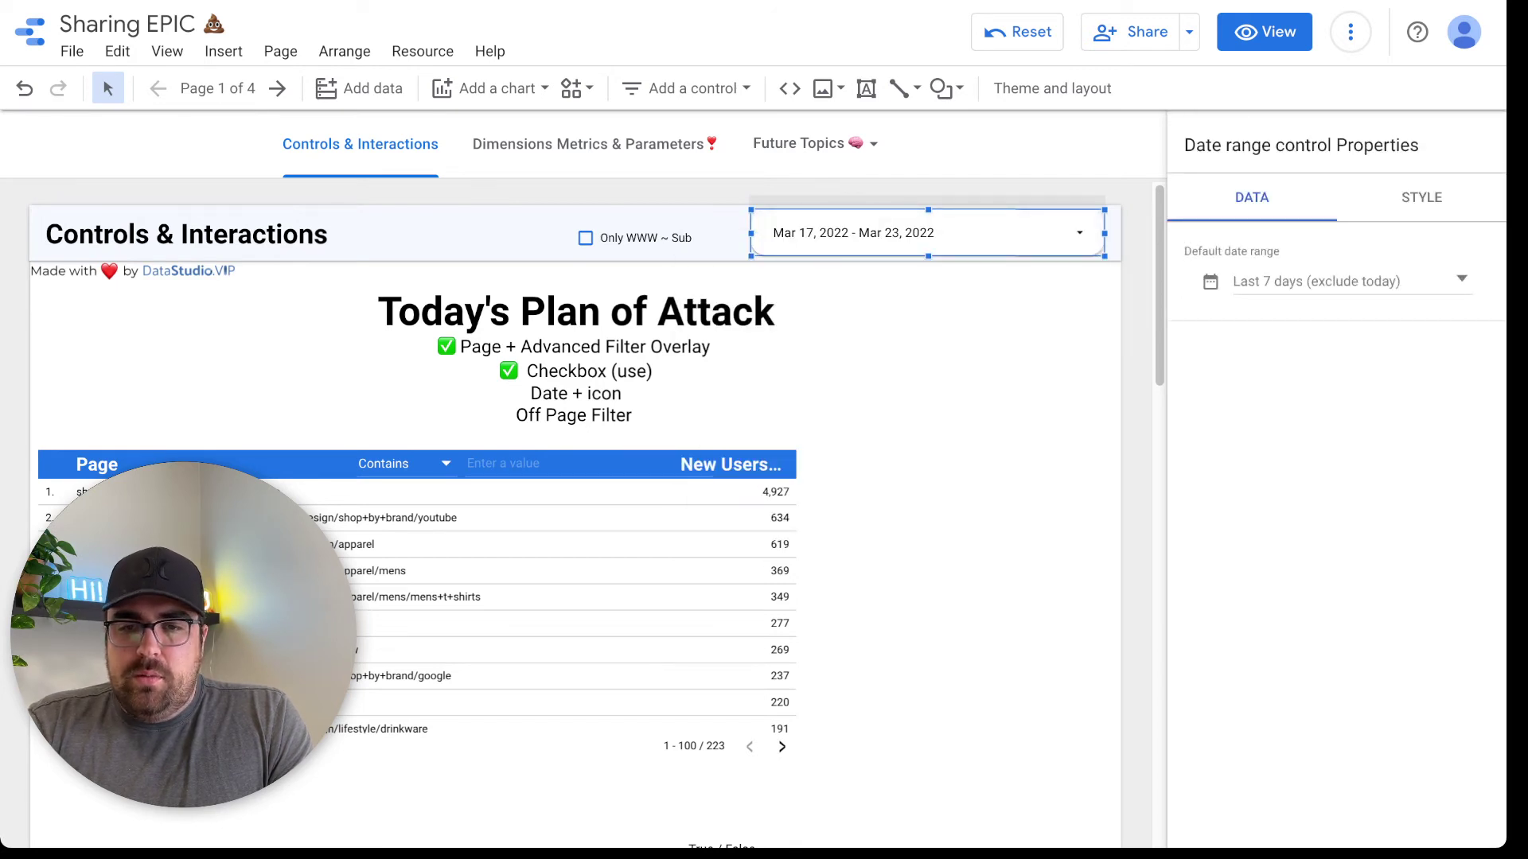
left_click(1421, 197)
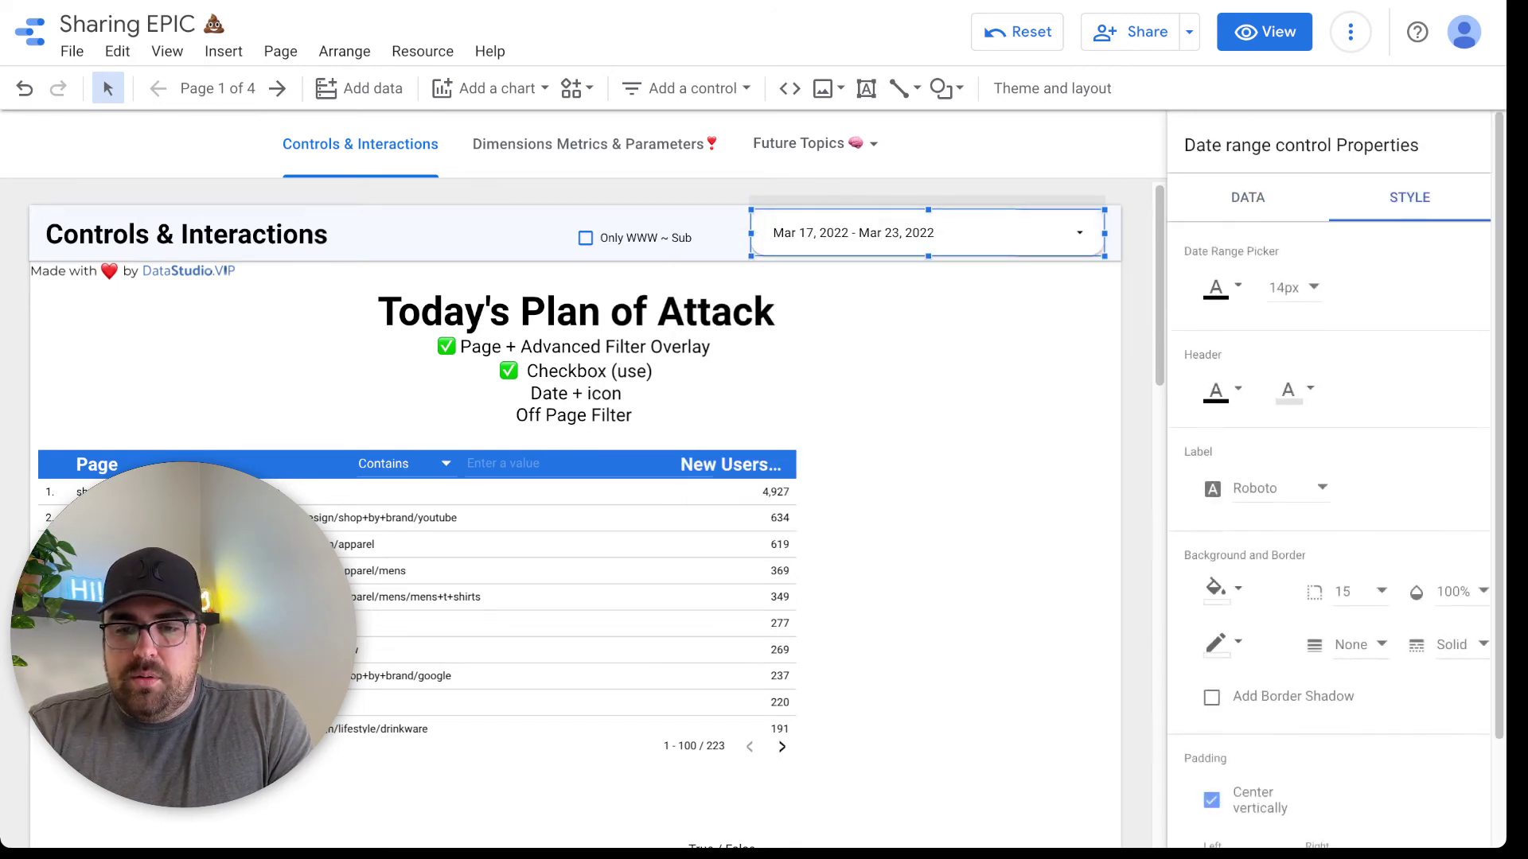
scroll(1336, 477, "down", 2)
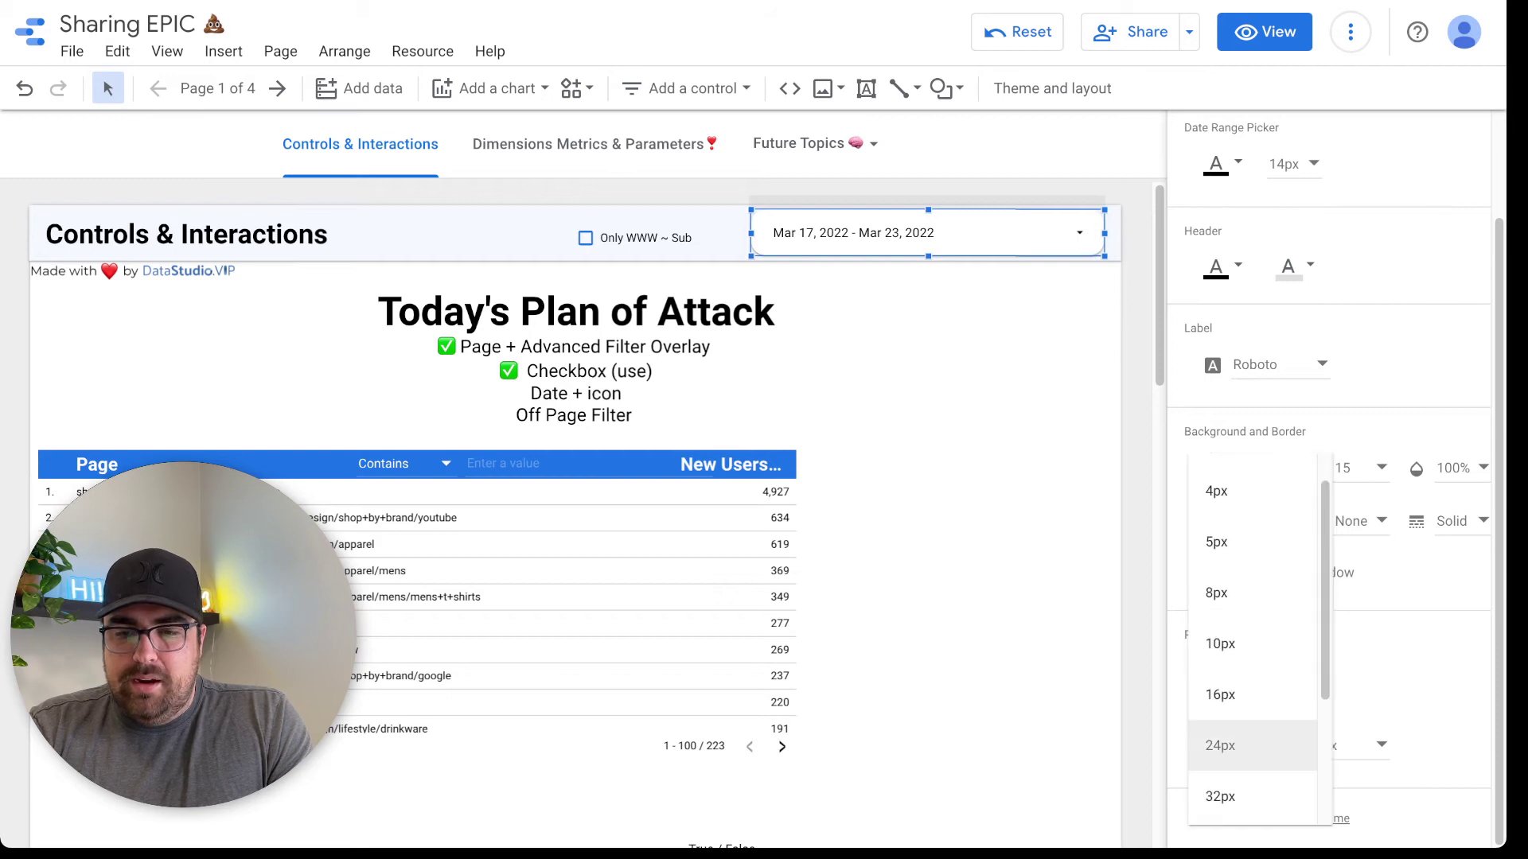
scroll(1253, 637, "down", 4)
left_click(1220, 695)
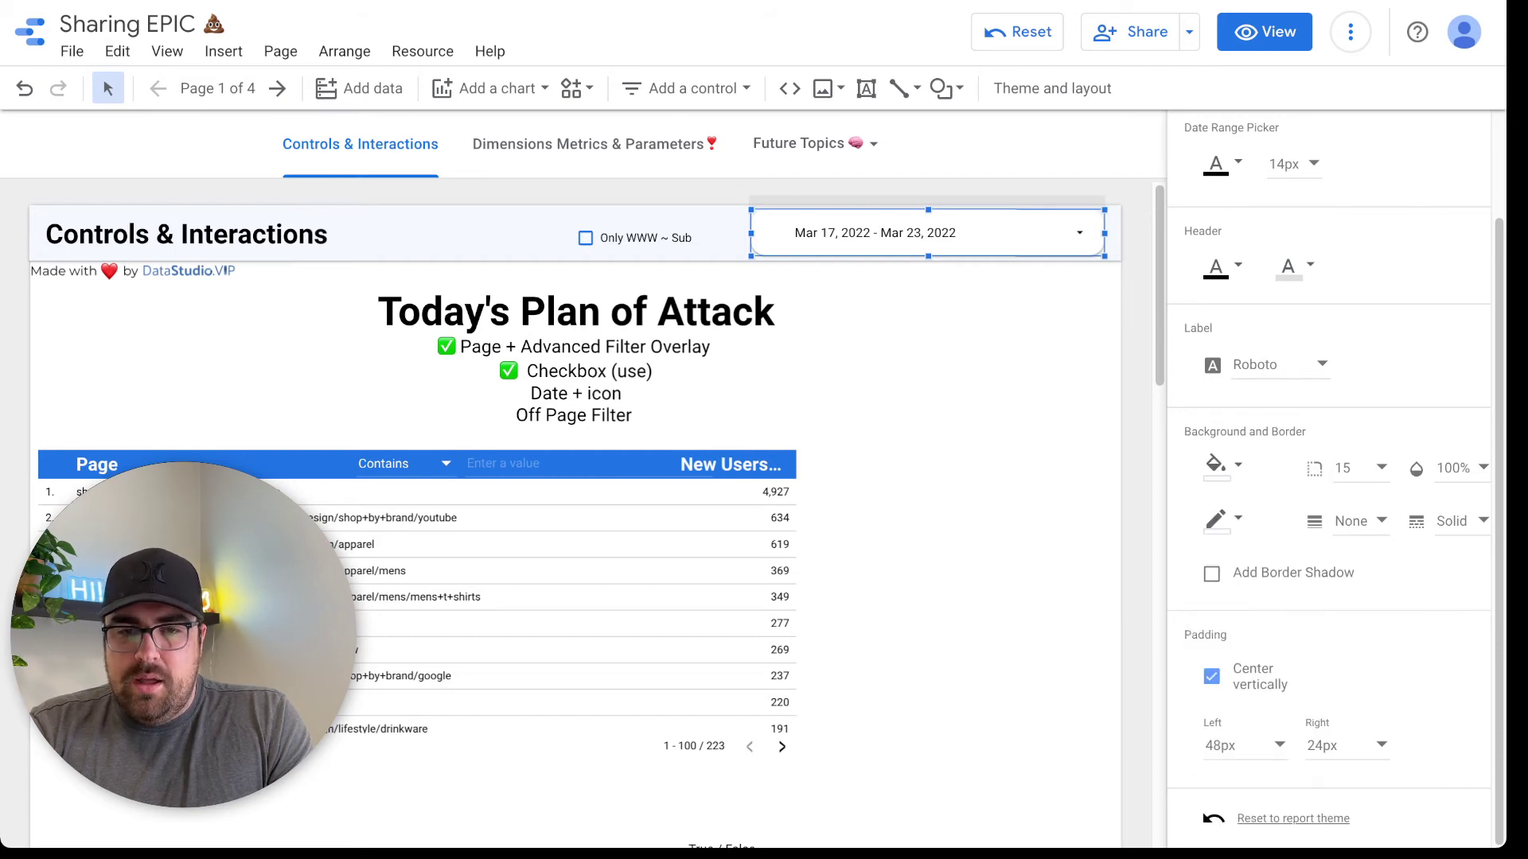
Switch to the DataStudio.VIP Icons page in a new browser tab and copy the calendar icon.
key("super+t")
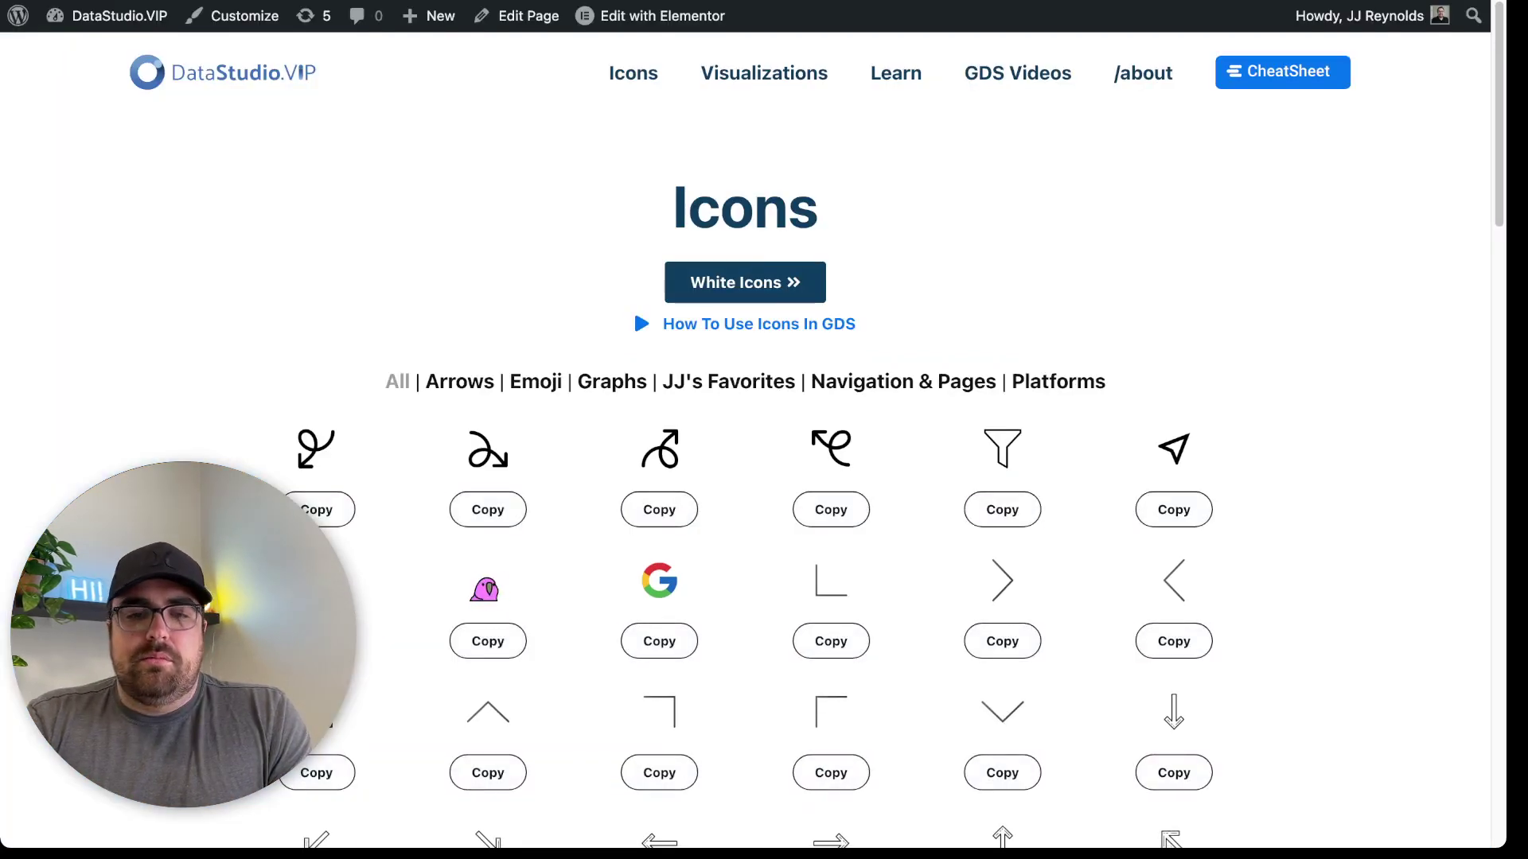
scroll(816, 425, "down", 1)
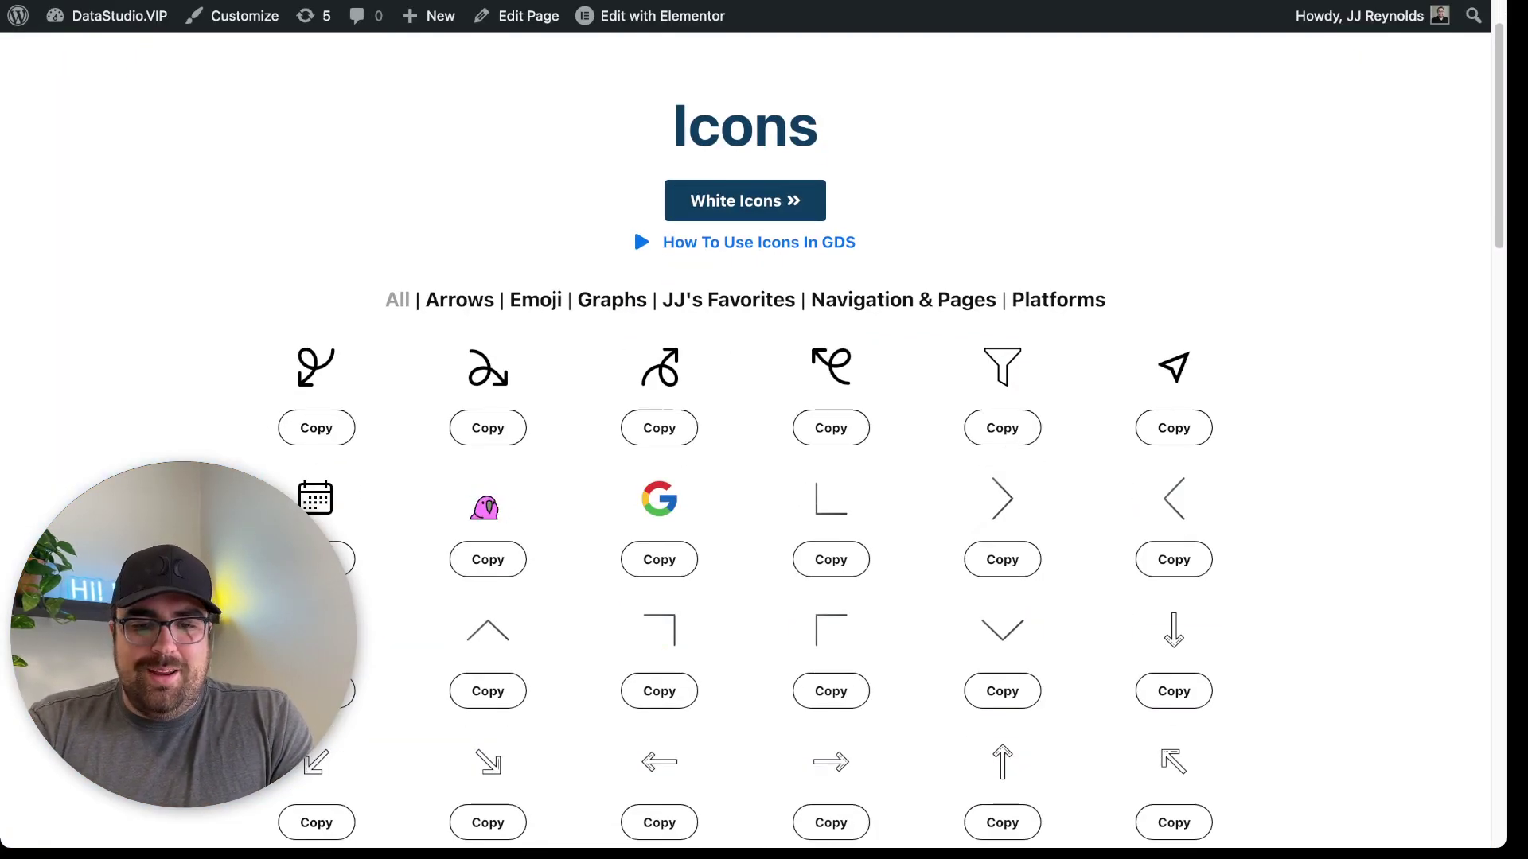
scroll(764, 446, "down", 9)
scroll(763, 445, "up", 6)
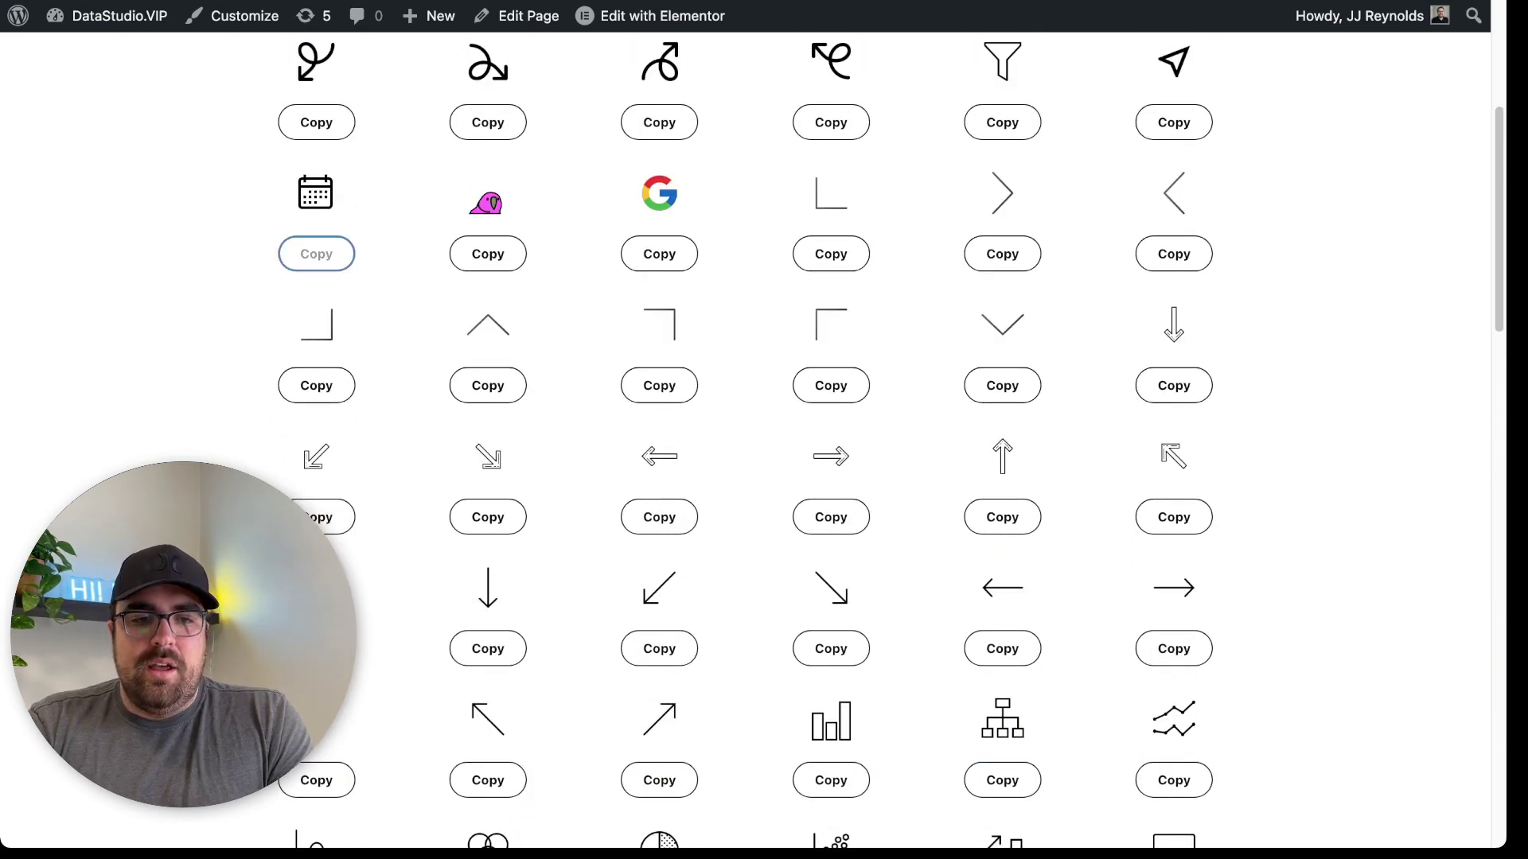
left_click(316, 253)
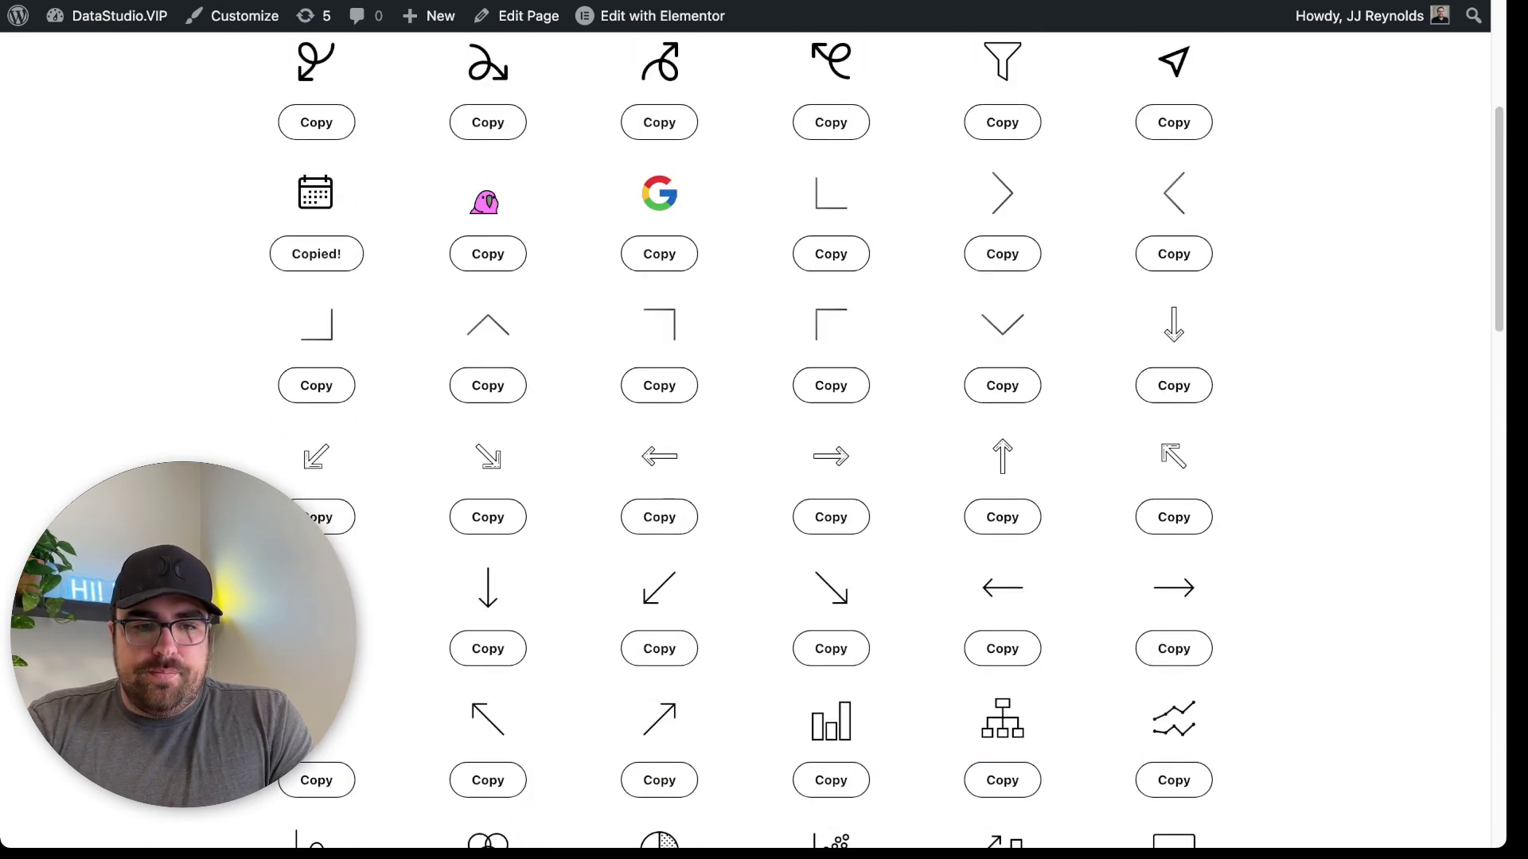
Switch back to the report and insert the copied calendar icon as an image by URL.
key("ctrl+Tab")
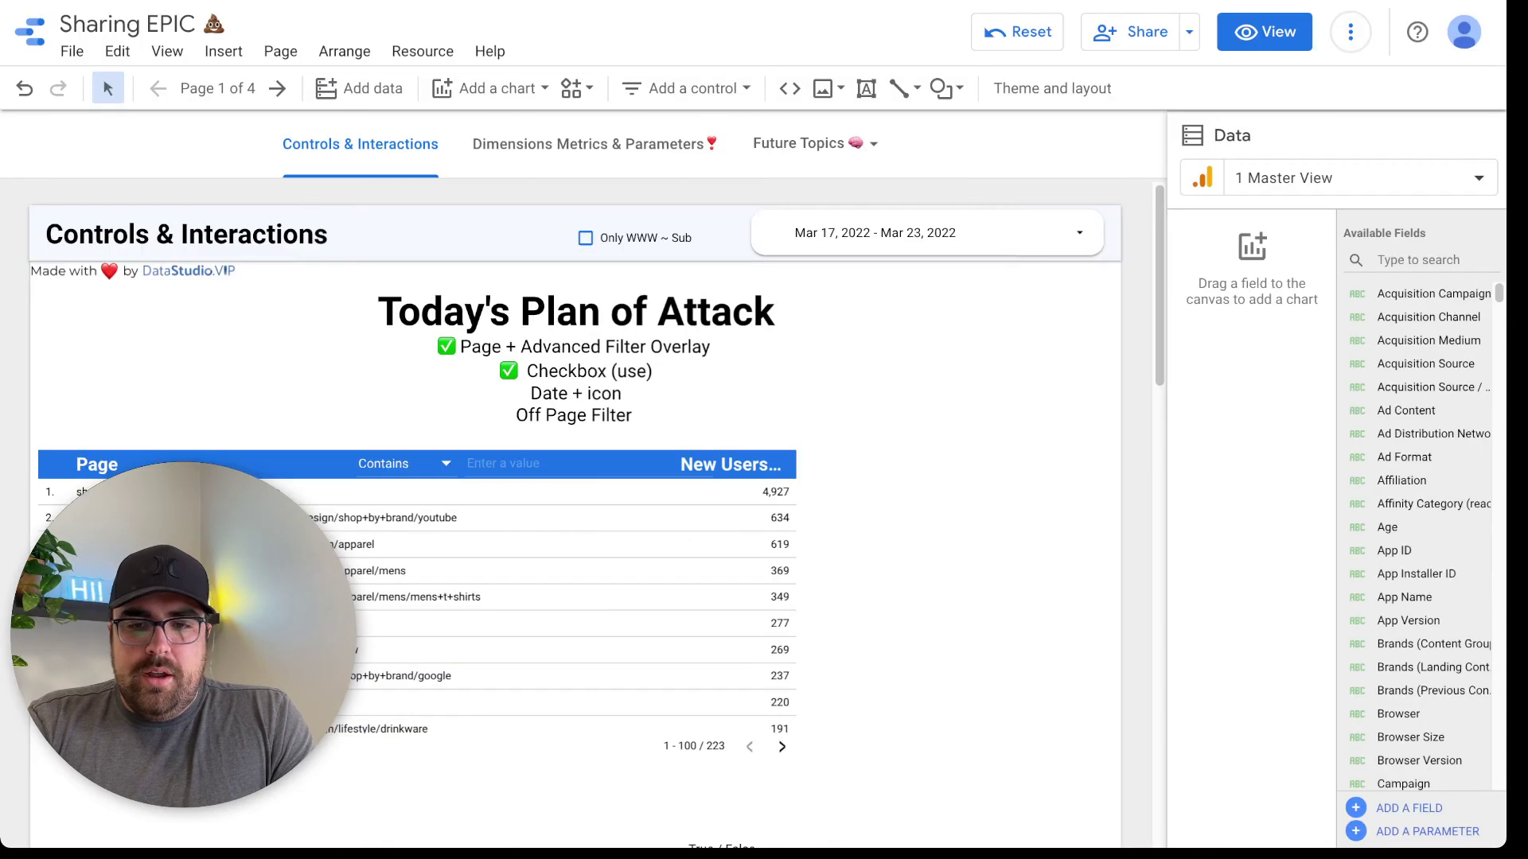
left_click(828, 88)
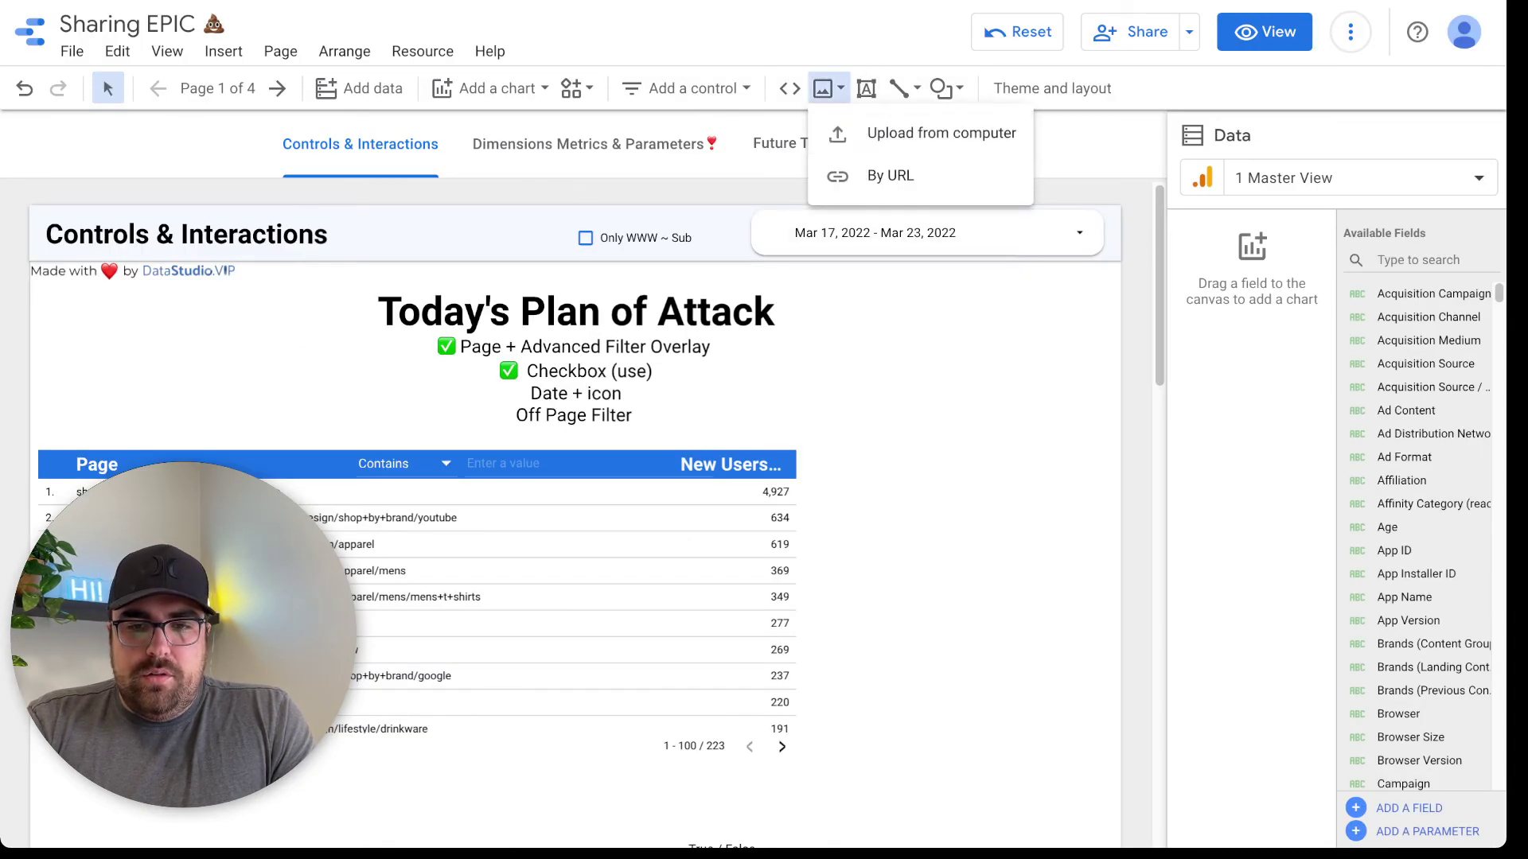
left_click(920, 175)
key("ctrl+v")
key("Return")
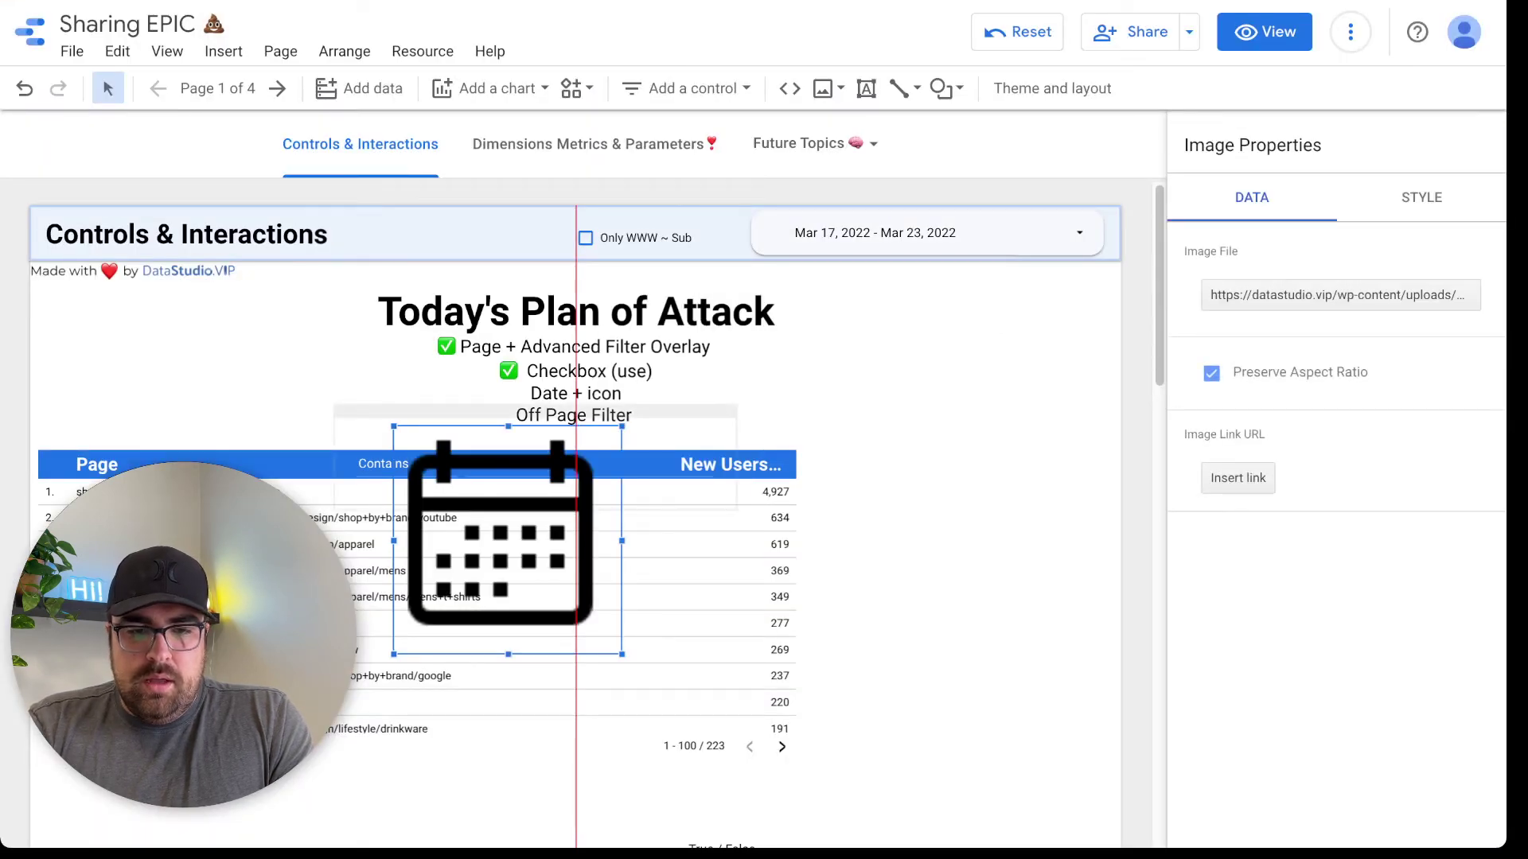
Move the calendar image to the date range control and shrink it to fit in the padding before the dates.
left_click(525, 478)
left_click(508, 549)
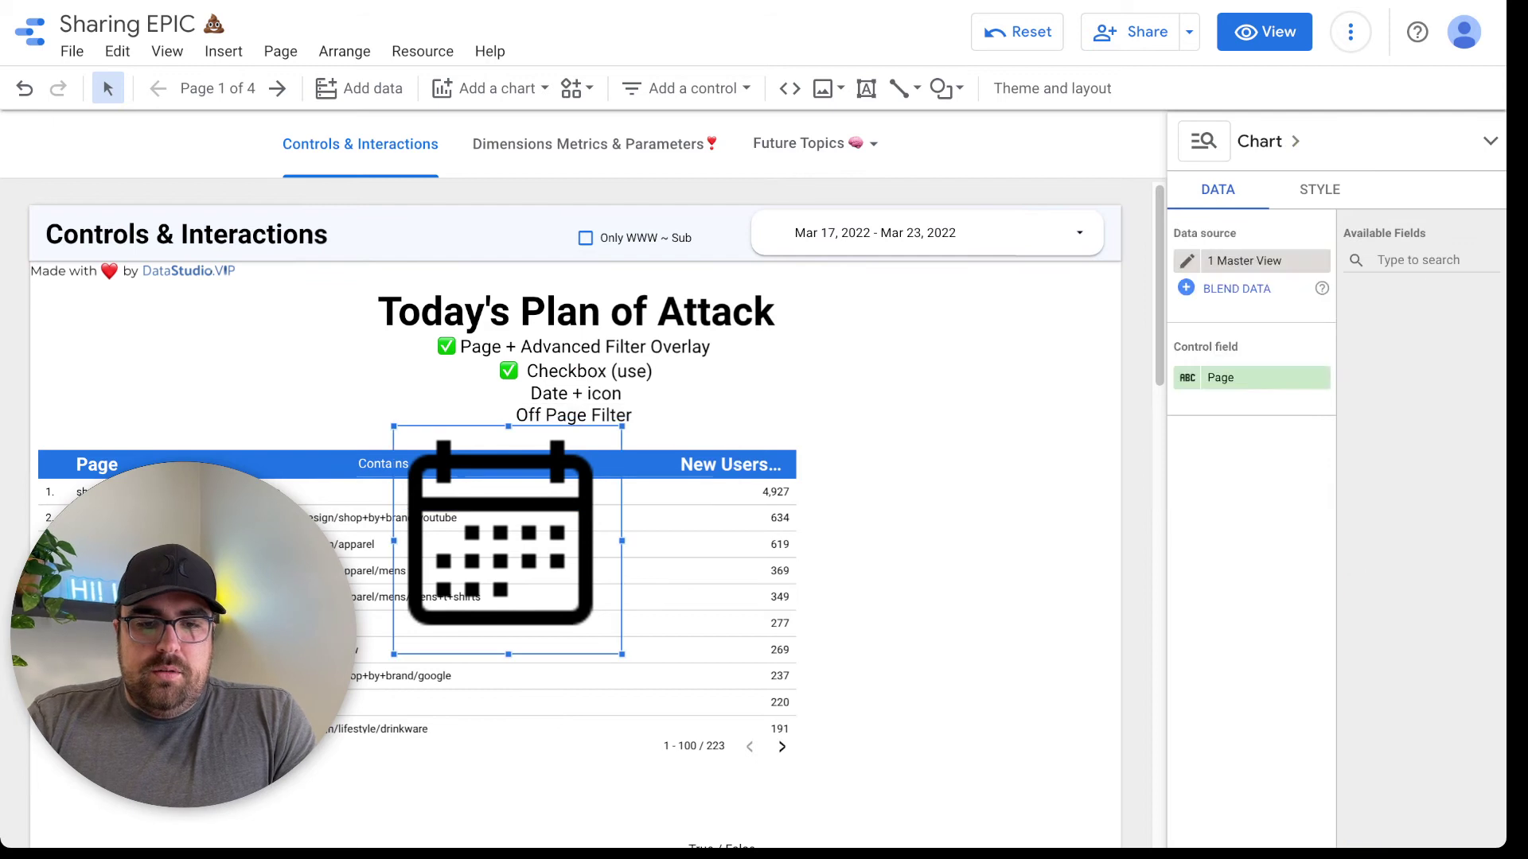
left_click_drag(508, 540, 872, 319)
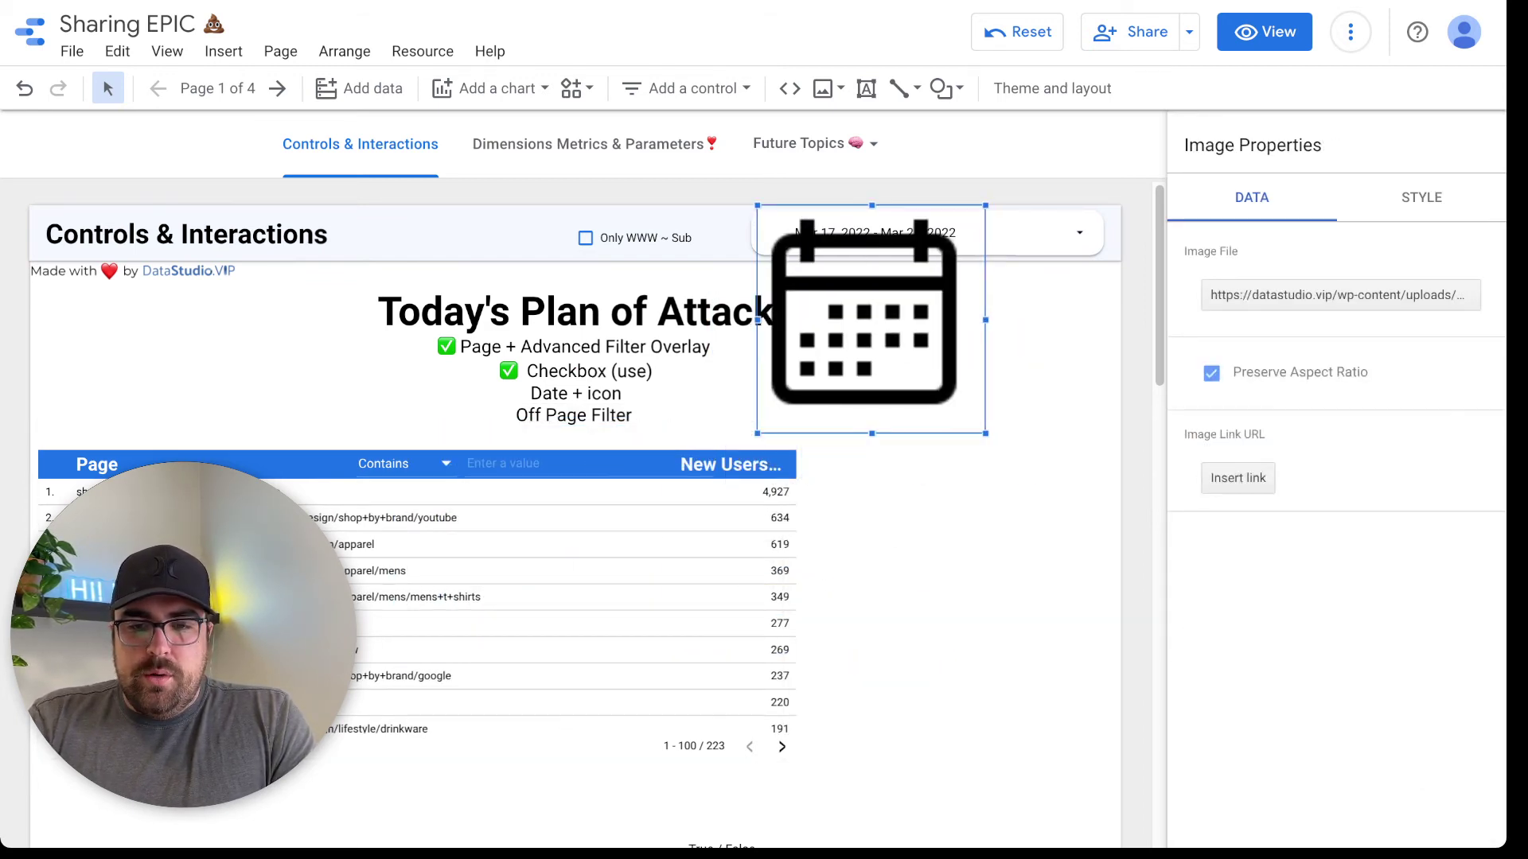
left_click_drag(985, 433, 774, 233)
left_click(860, 318)
left_click(776, 233)
left_click(859, 319)
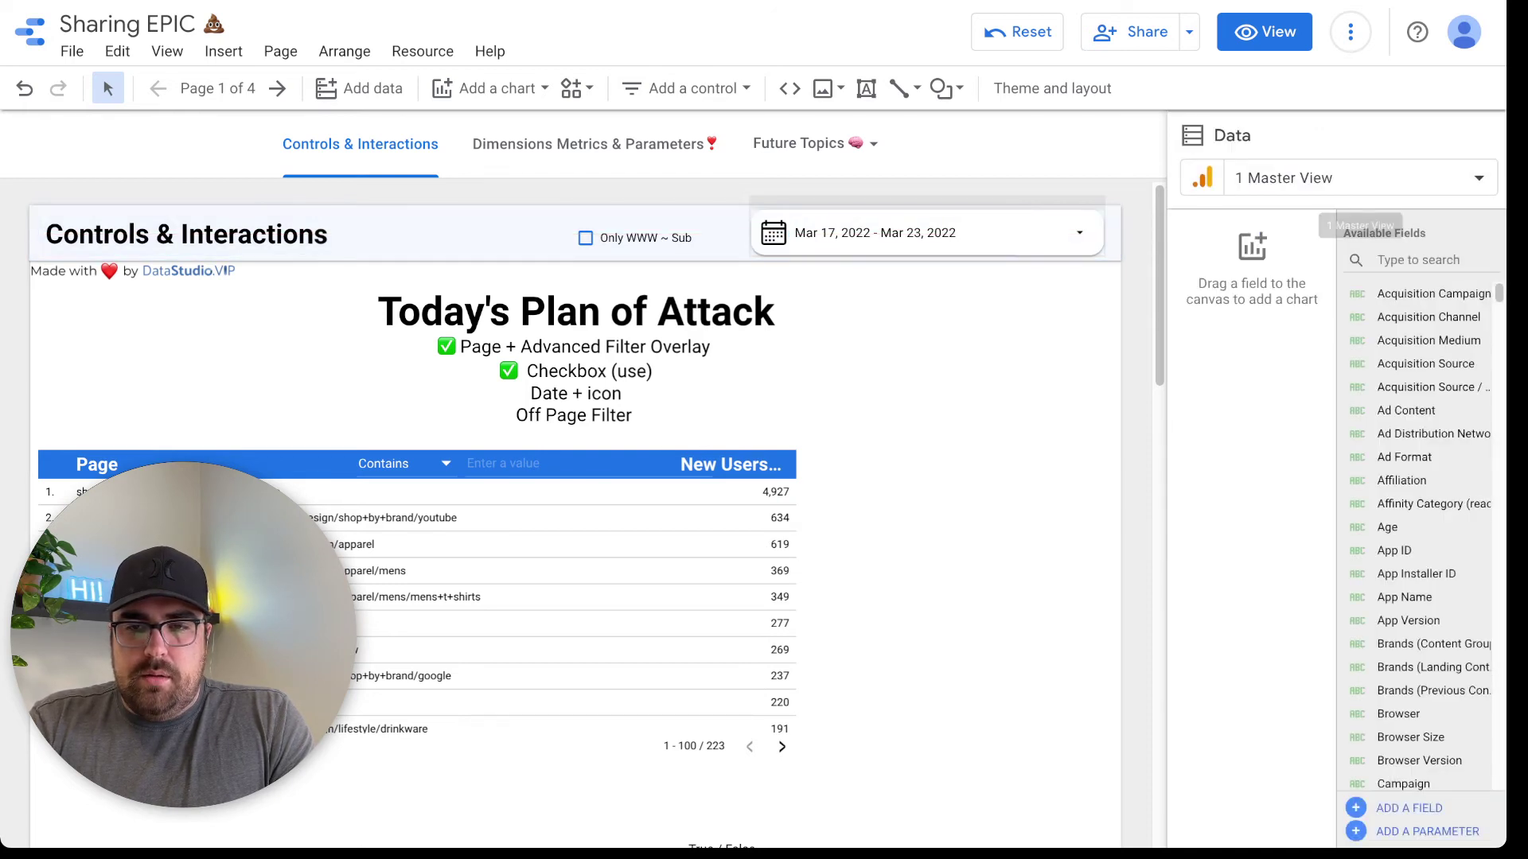
Preview the report in view mode and try the date range control with its calendar icon.
left_click(1264, 32)
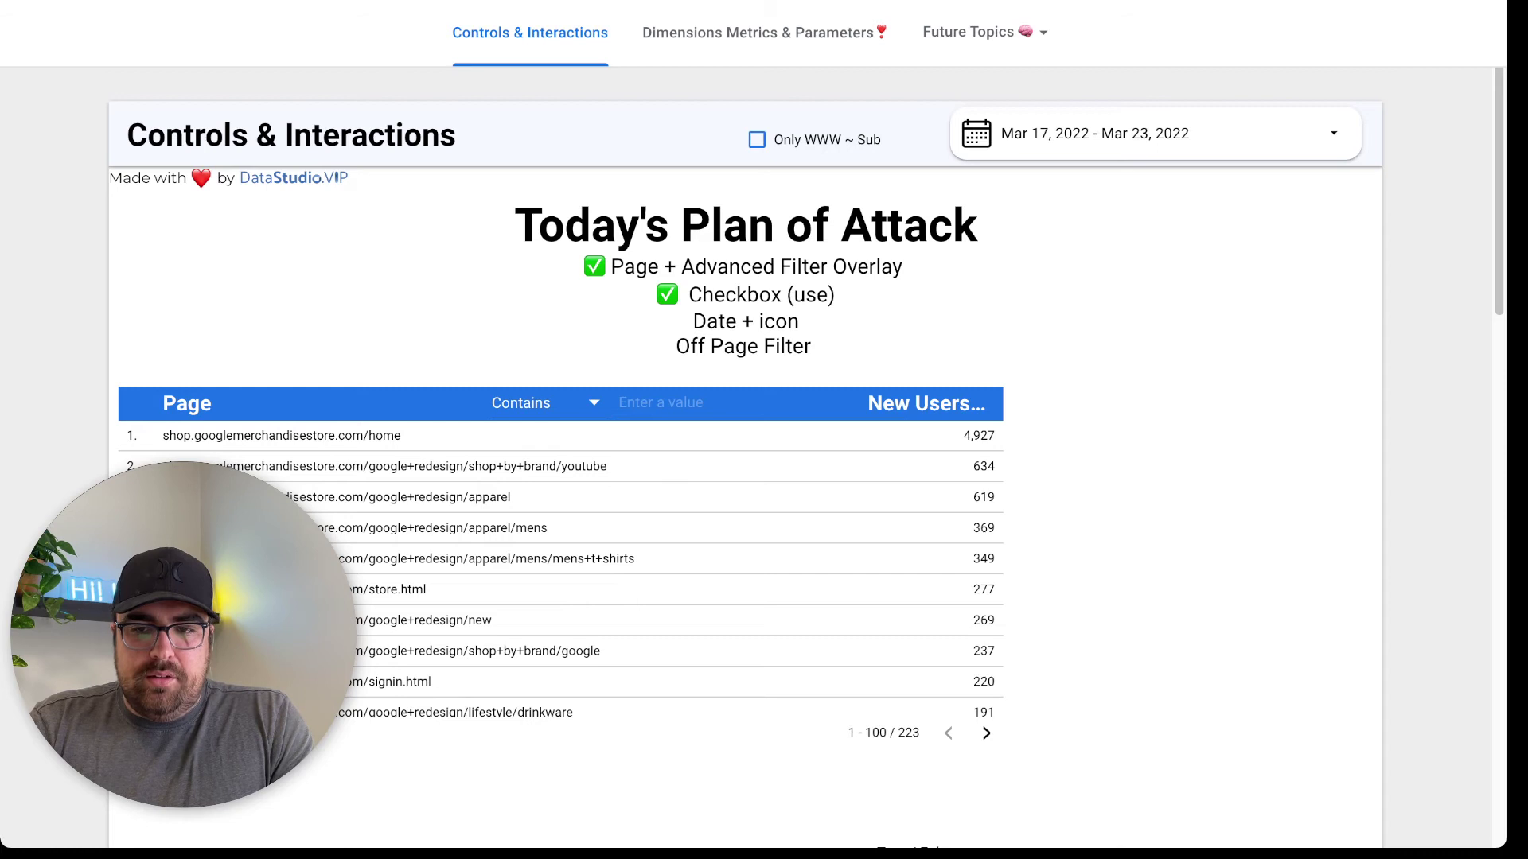
left_click(1156, 134)
key("Escape")
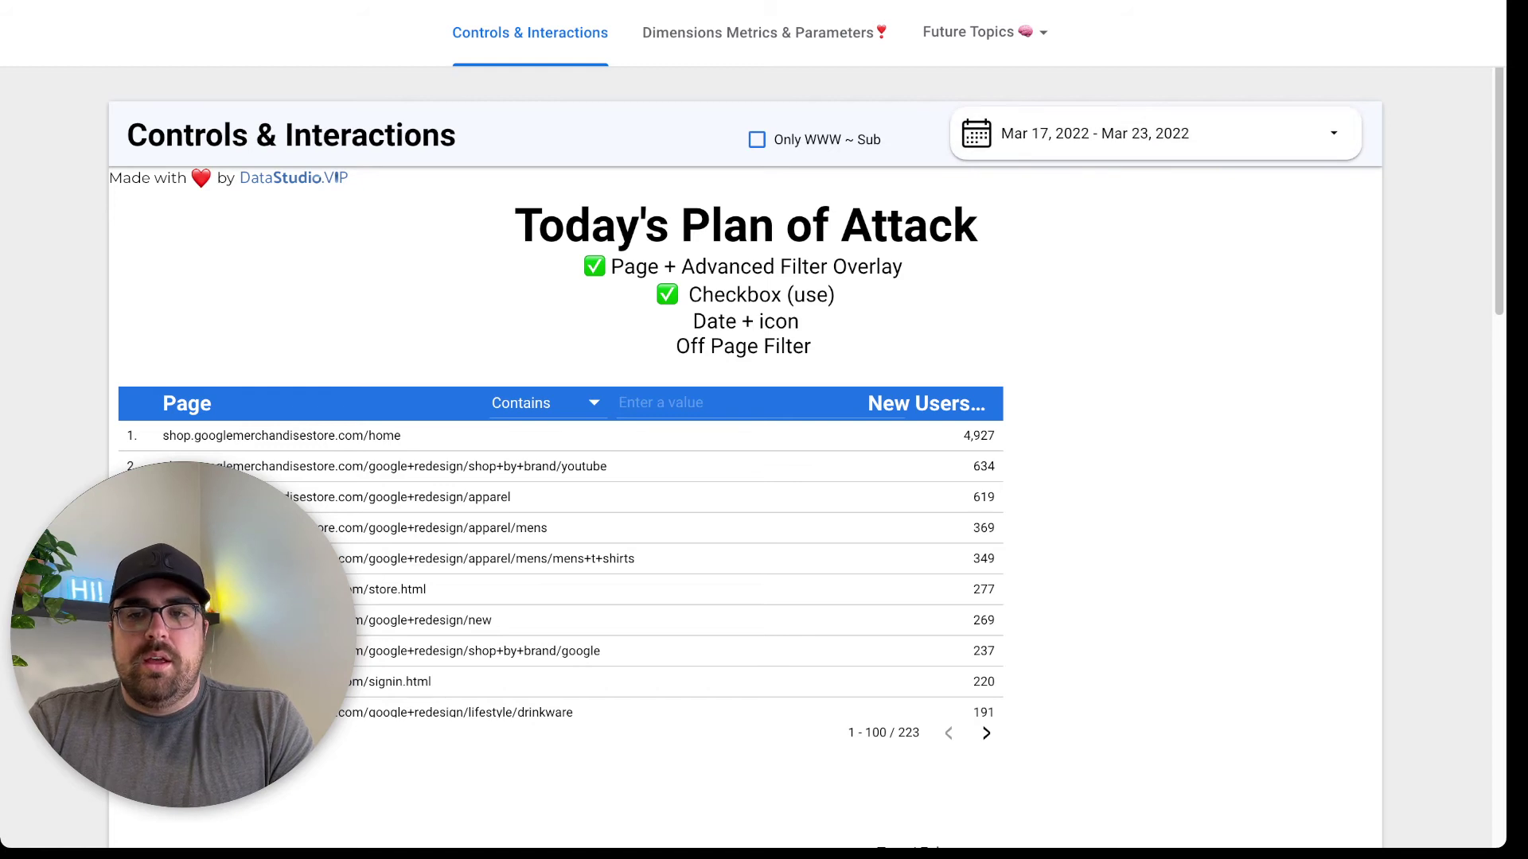
Return to edit mode and put a ✅ in front of the "Date + icon" line in the plan text.
mouse_move(1265, 33)
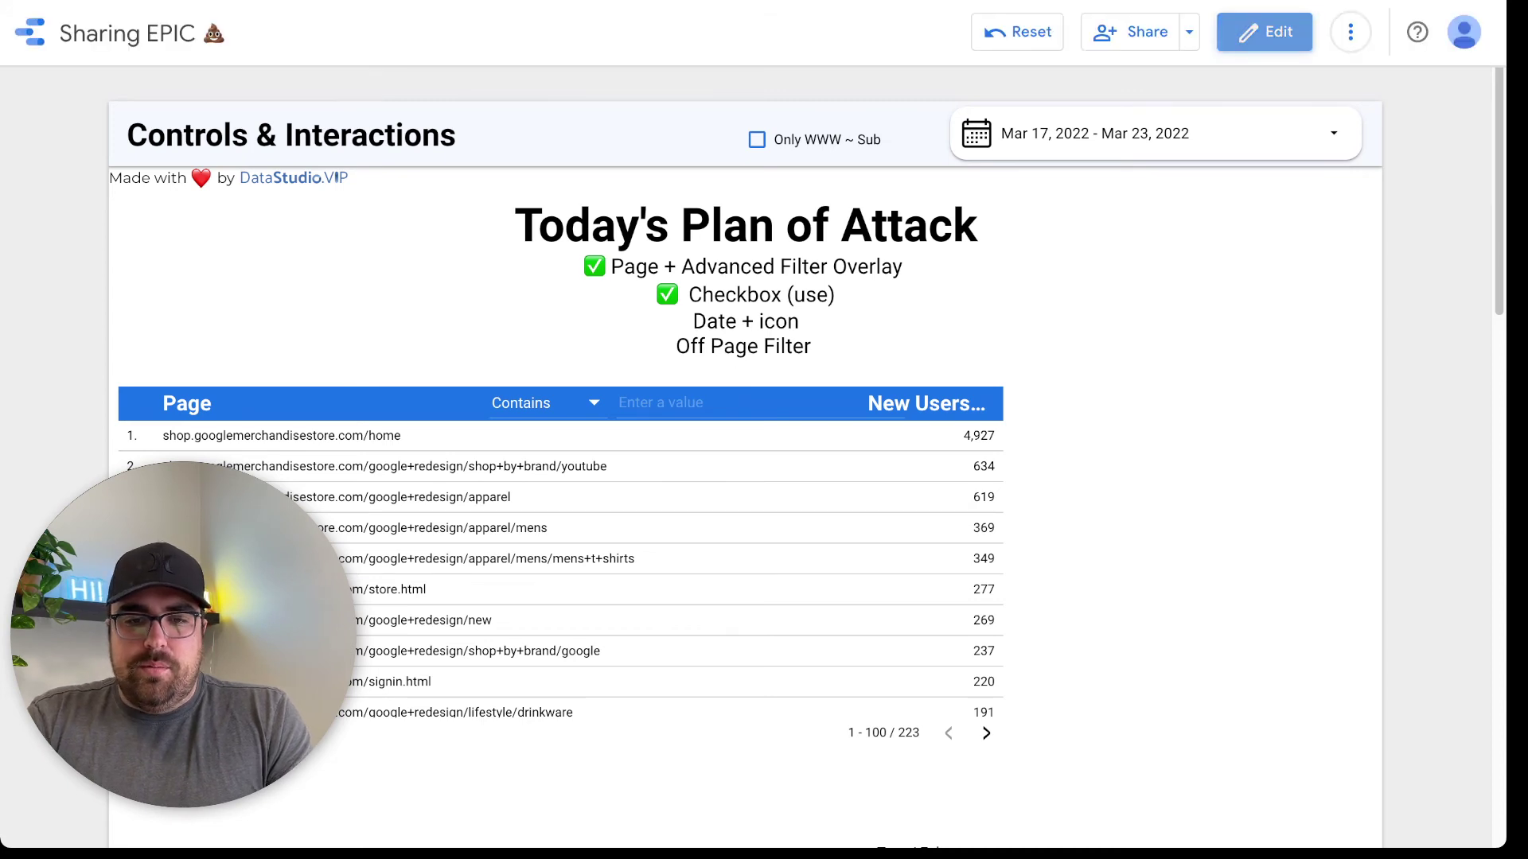
left_click(1264, 32)
left_click(588, 371)
triple_click(589, 371)
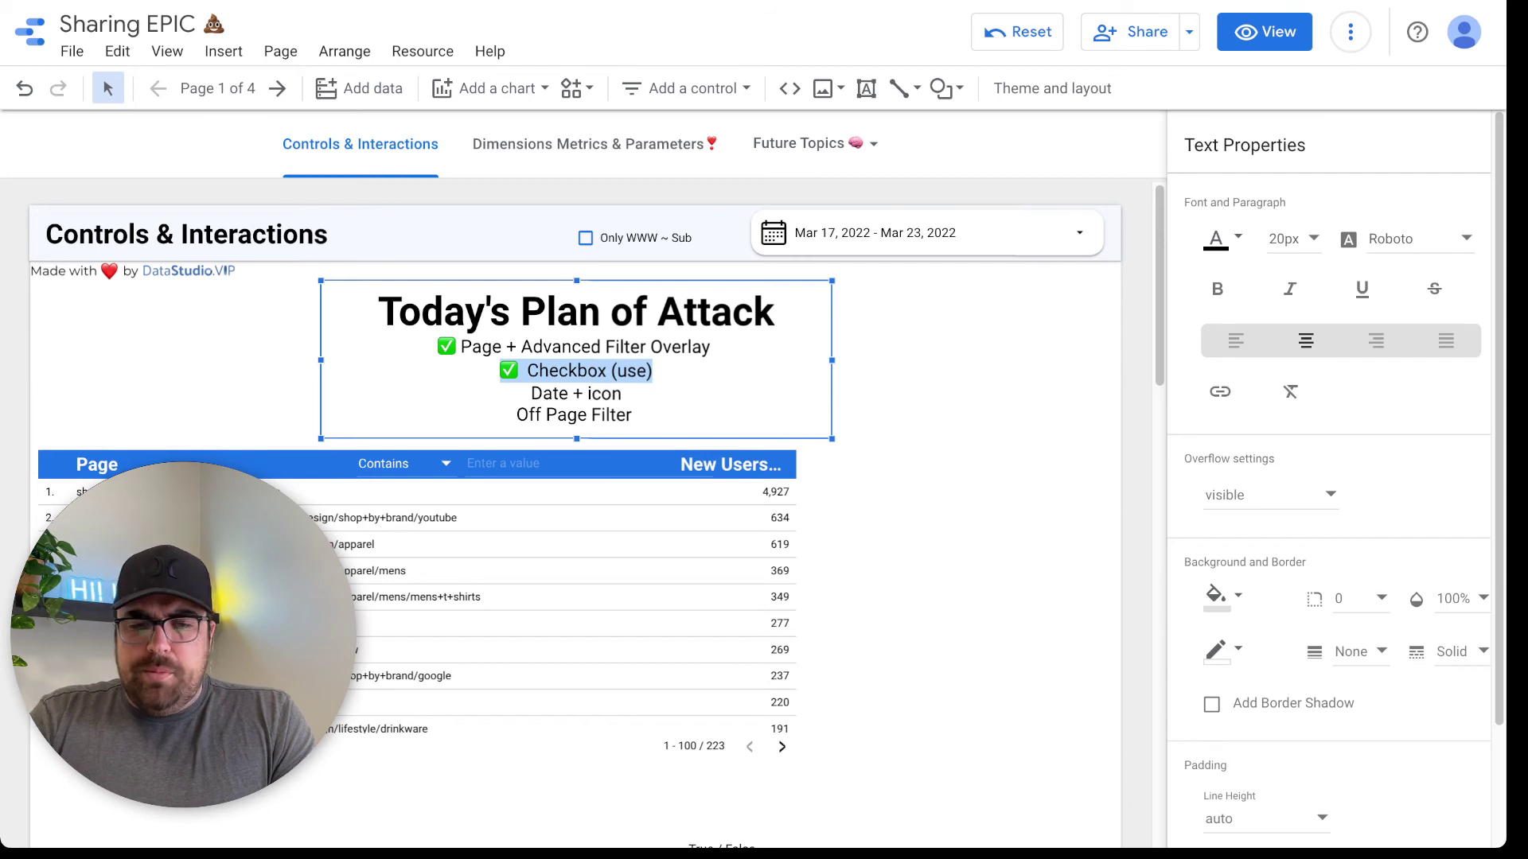
key("Left")
key("Right")
key("shift+Left")
key("shift+Left")
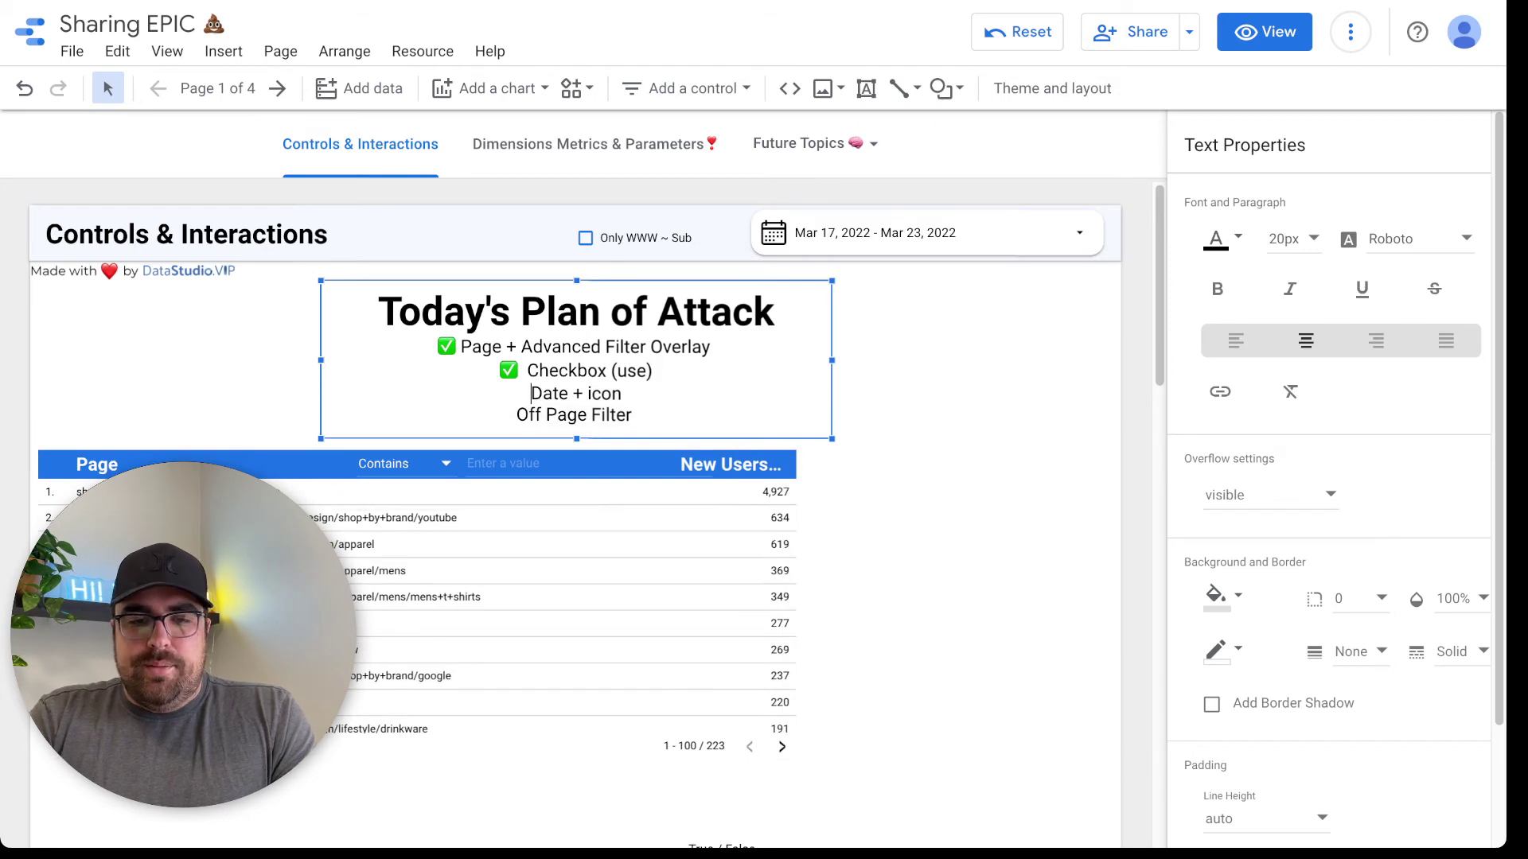
type("✅")
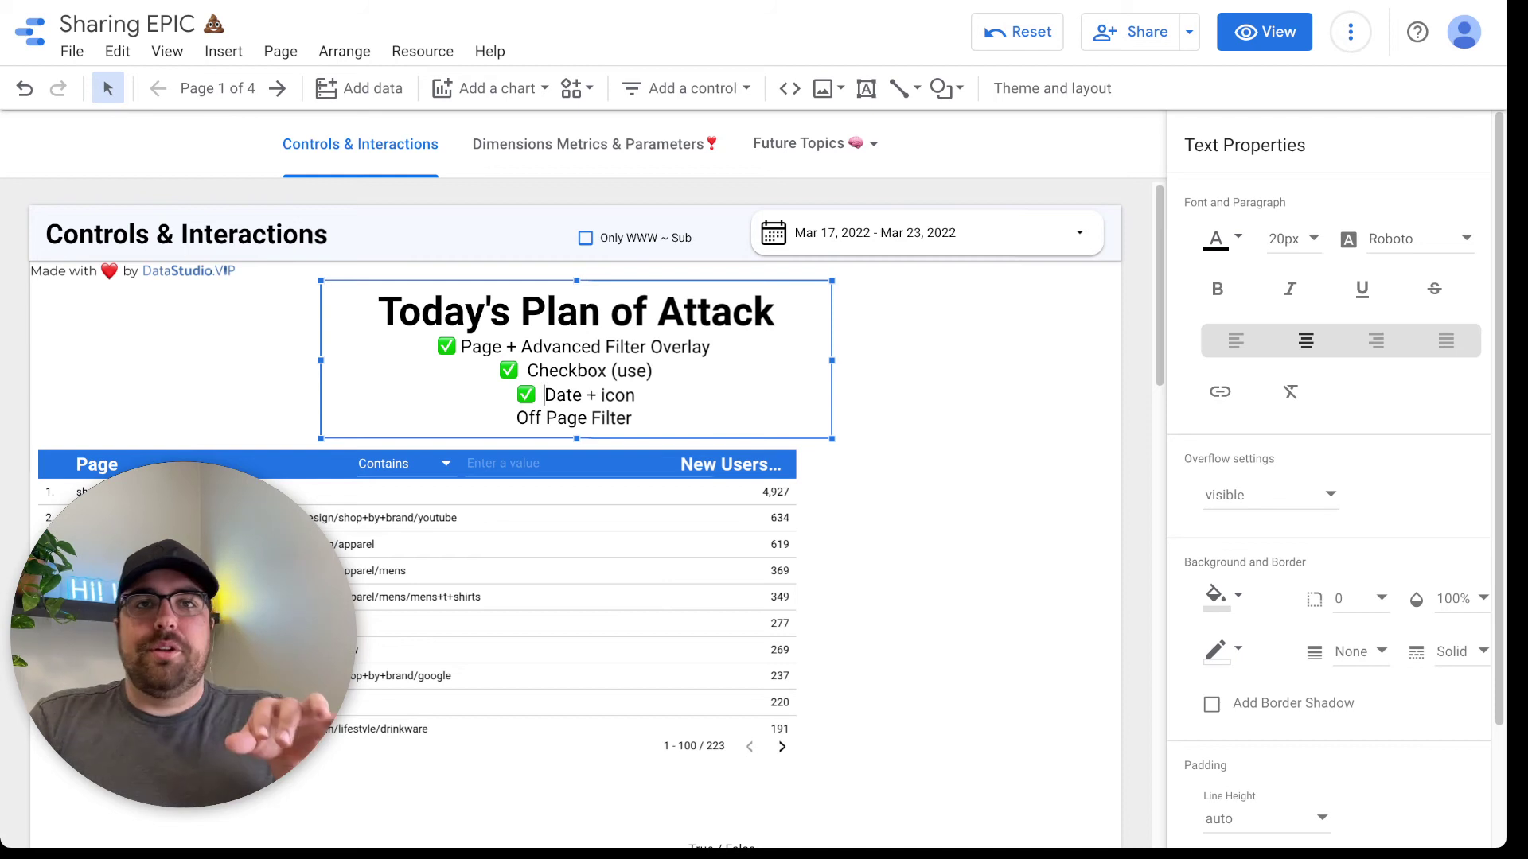
key("Escape")
scroll(575, 514, "down", 2)
scroll(597, 478, "up", 1)
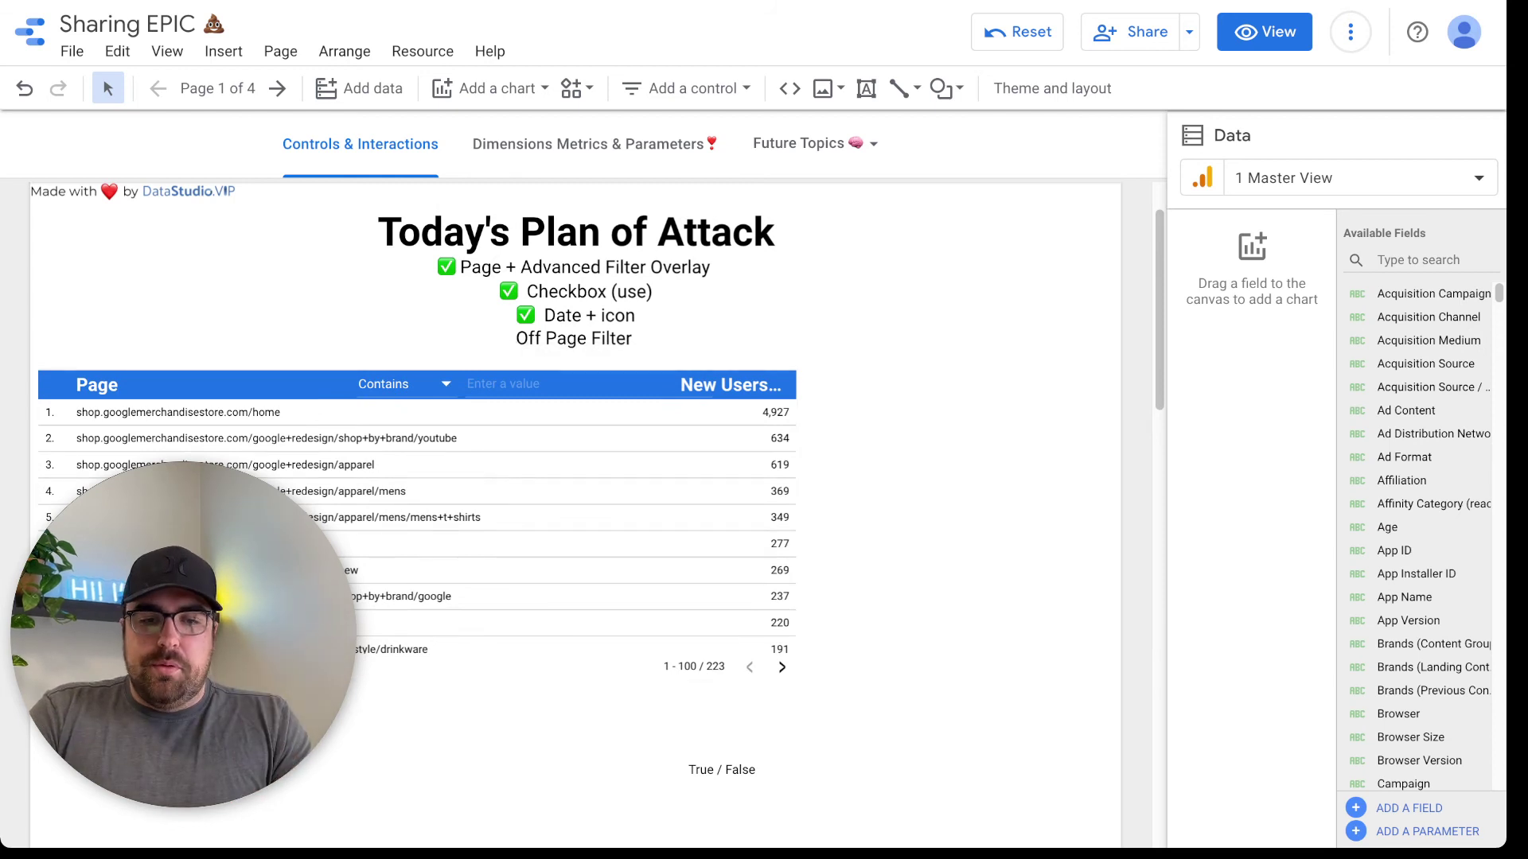
scroll(557, 478, "up", 2)
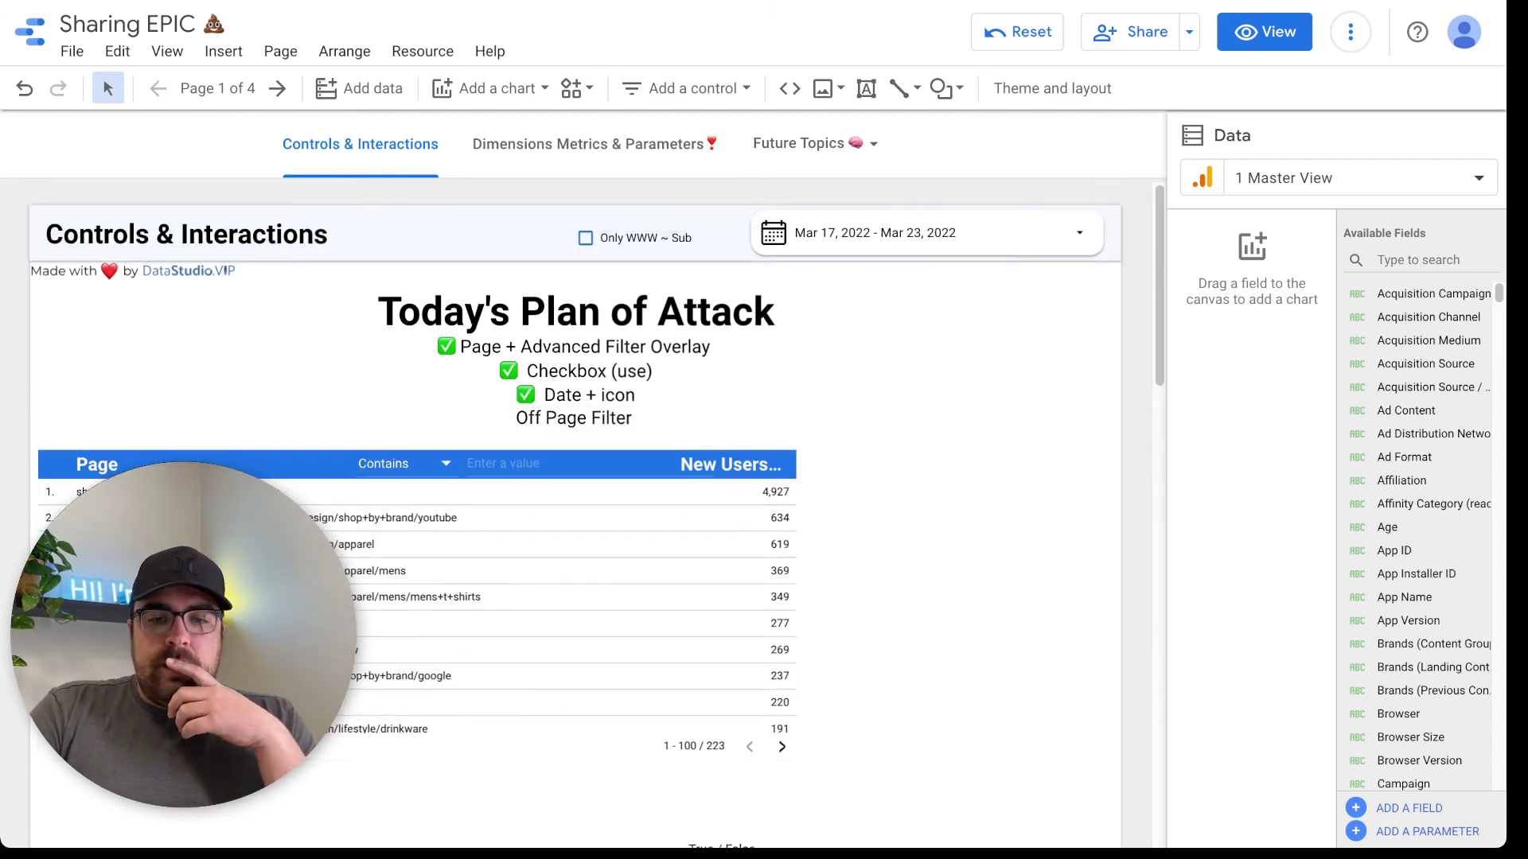
scroll(573, 477, "down", 3)
scroll(572, 477, "up", 3)
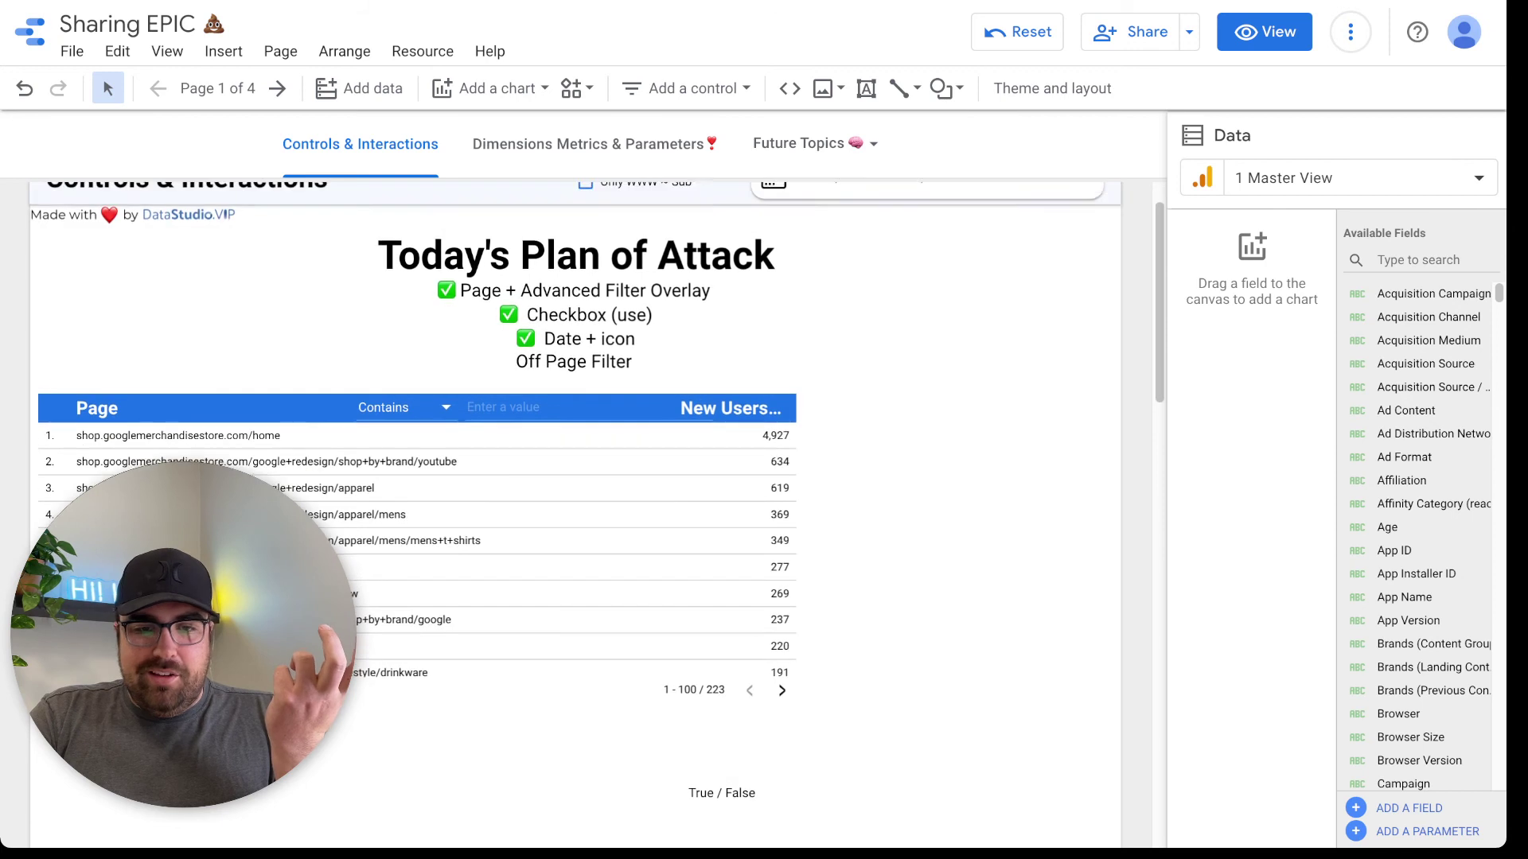
scroll(573, 478, "up", 1)
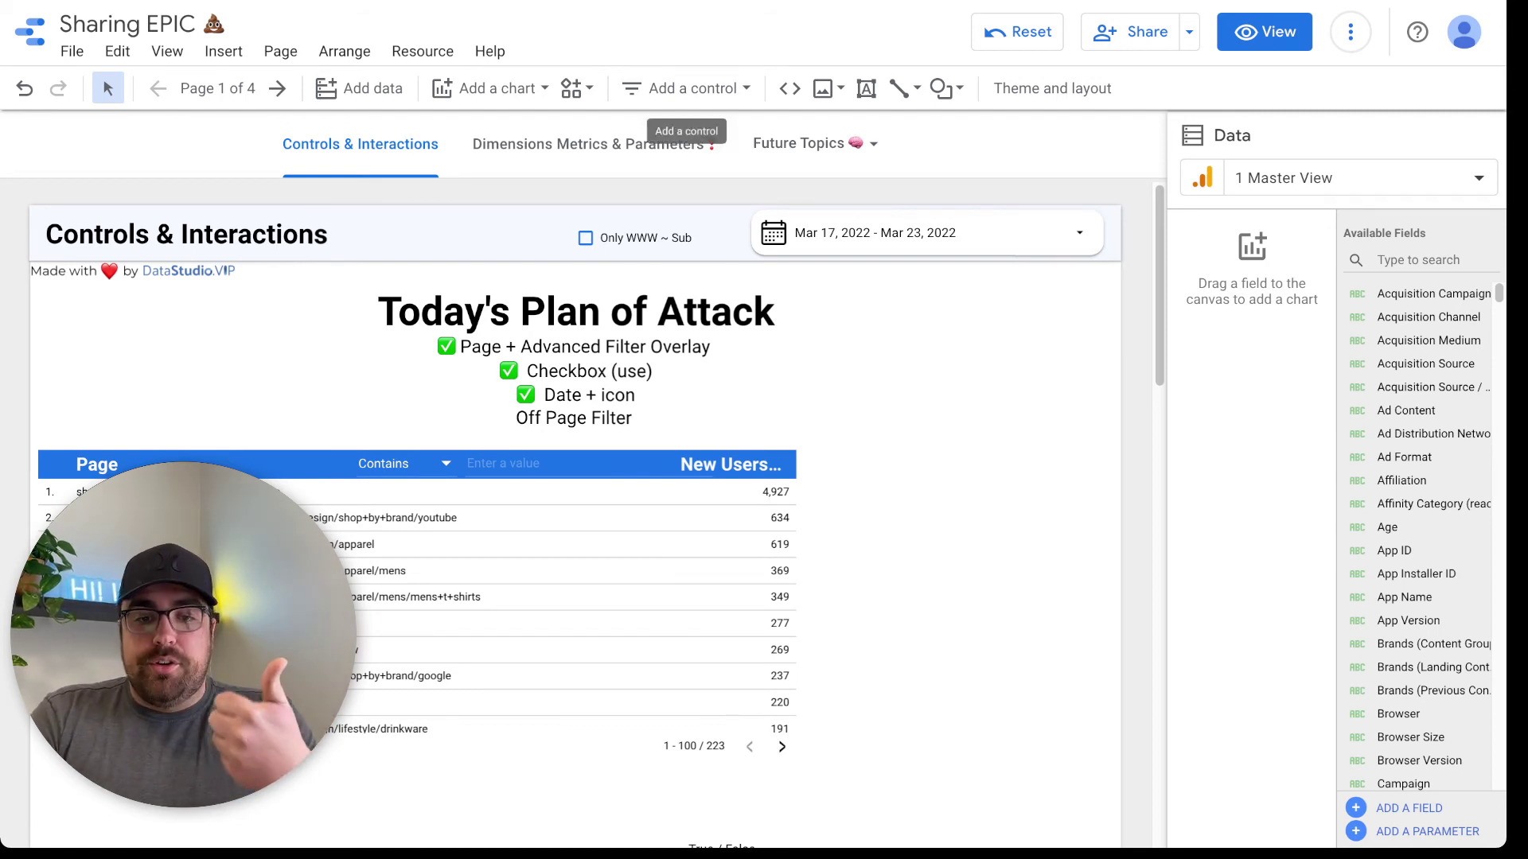
left_click(621, 557)
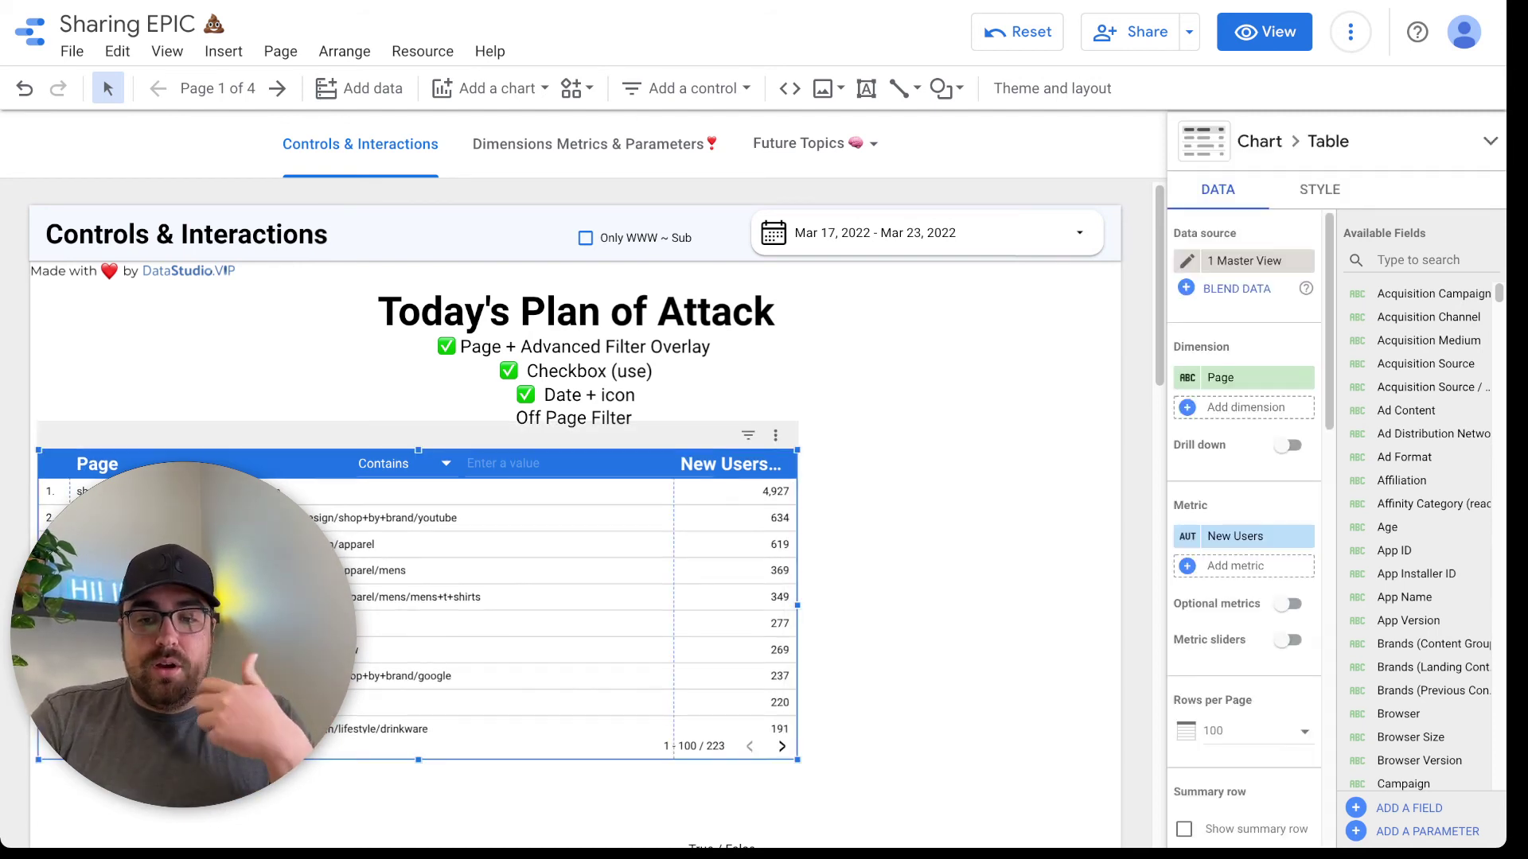
scroll(1244, 517, "down", 10)
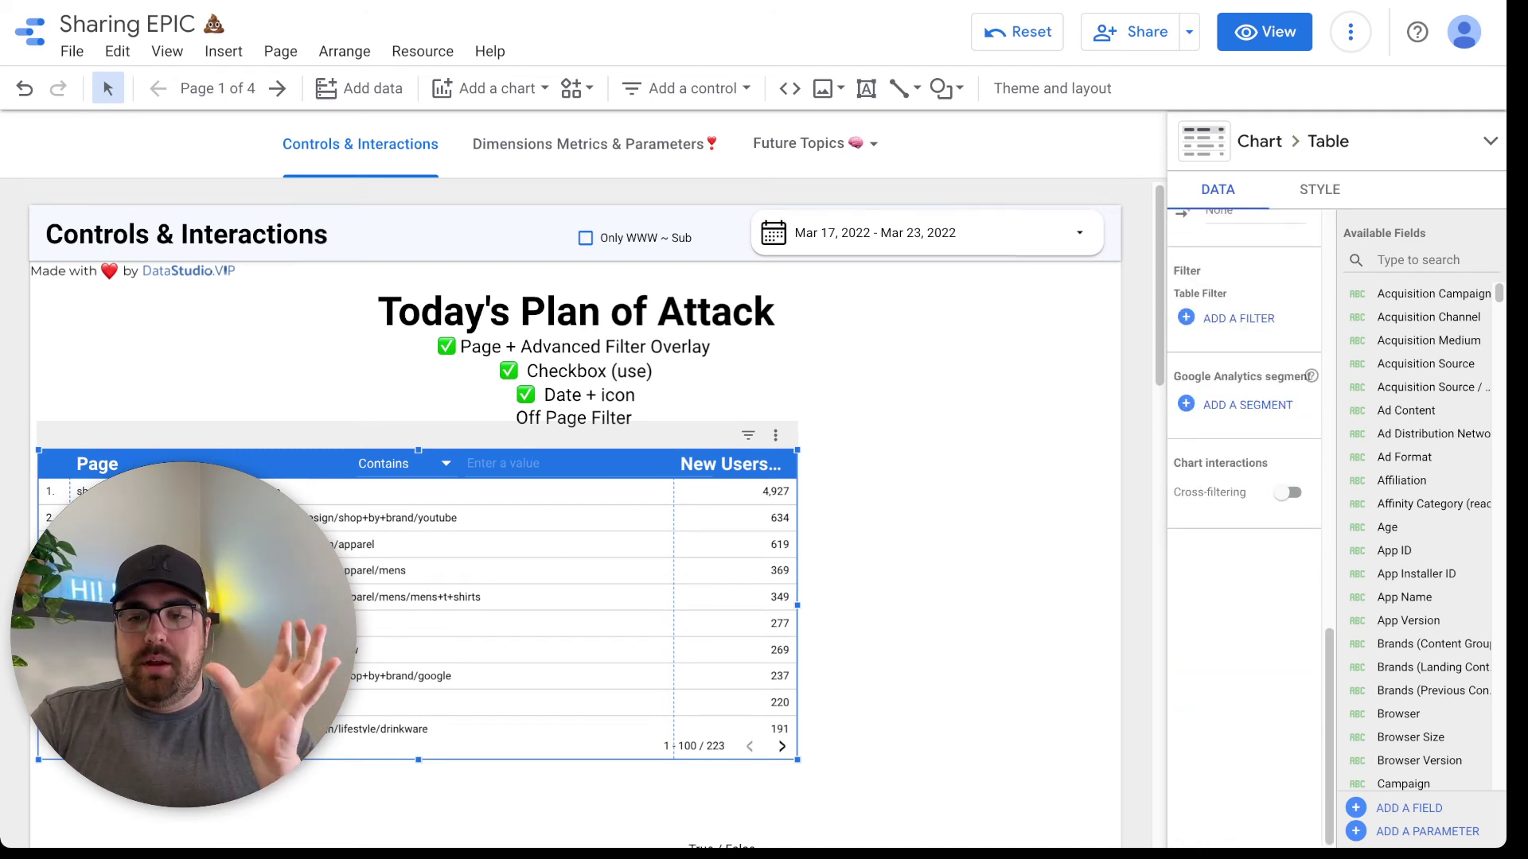
left_click(1238, 318)
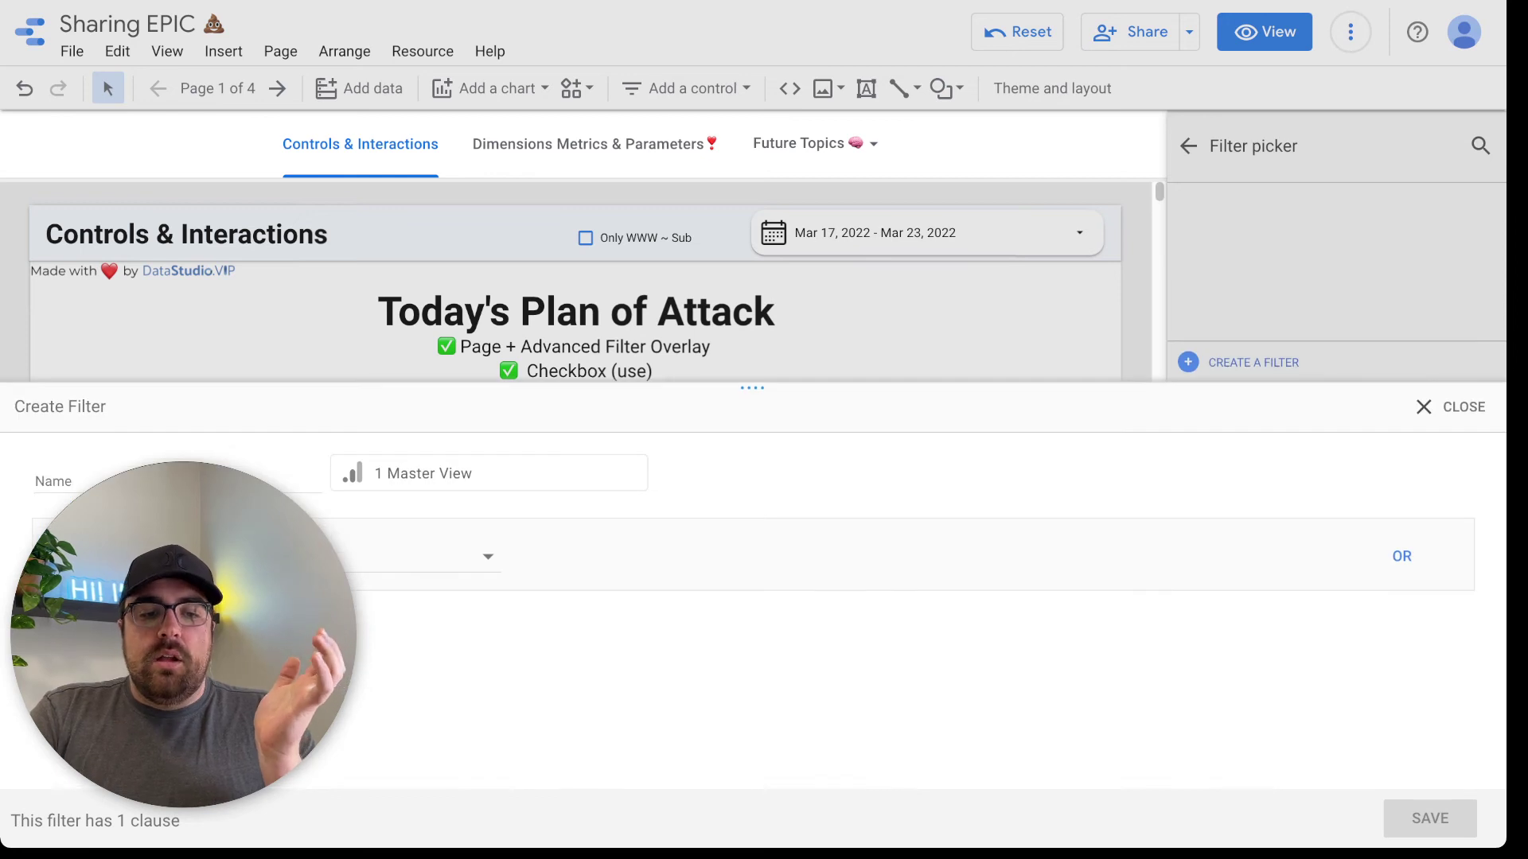
left_click(279, 556)
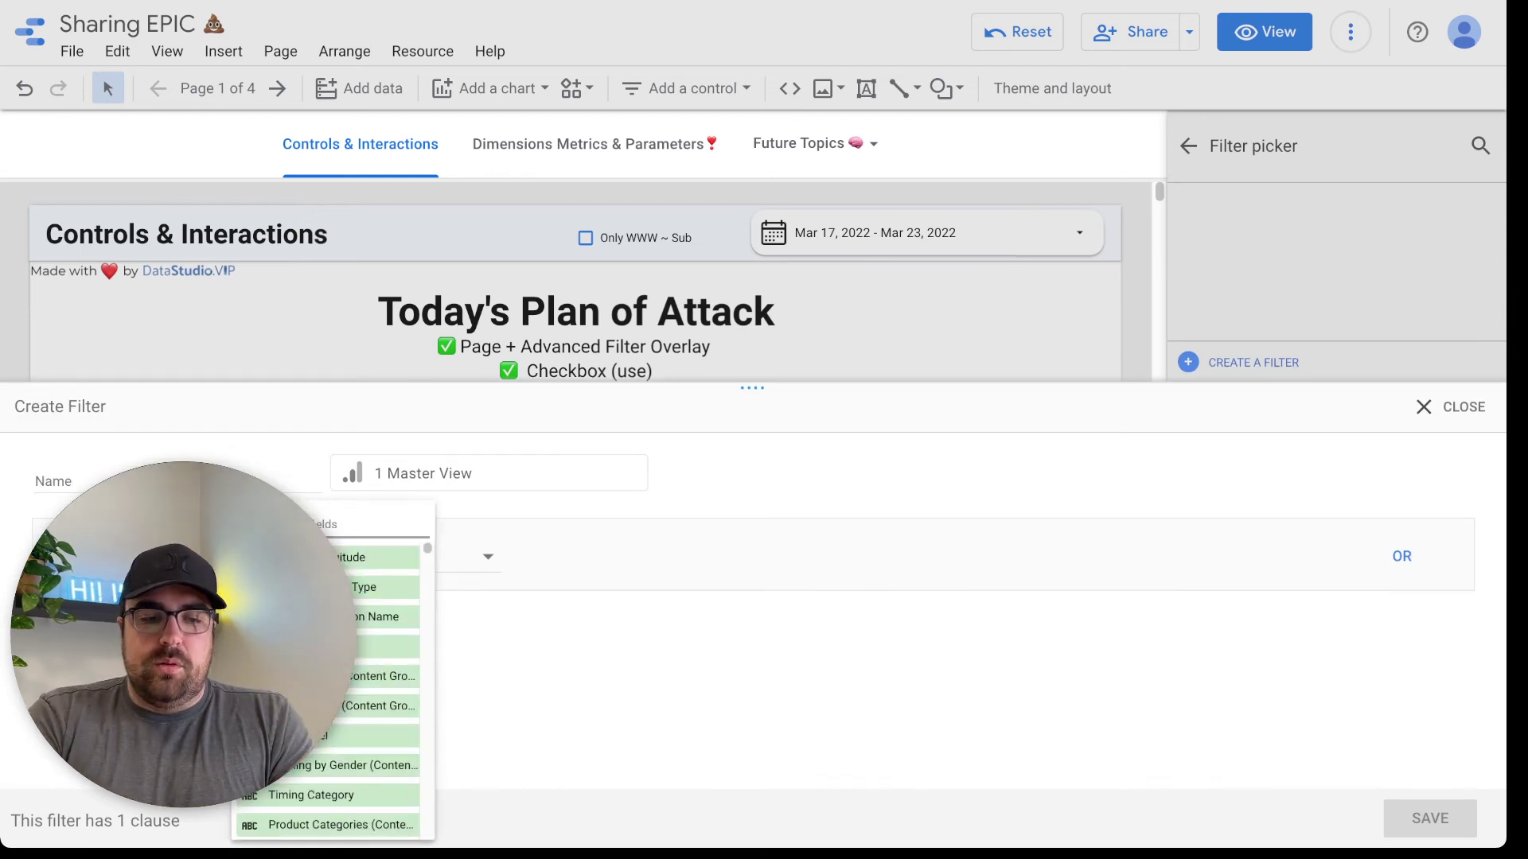
type("source")
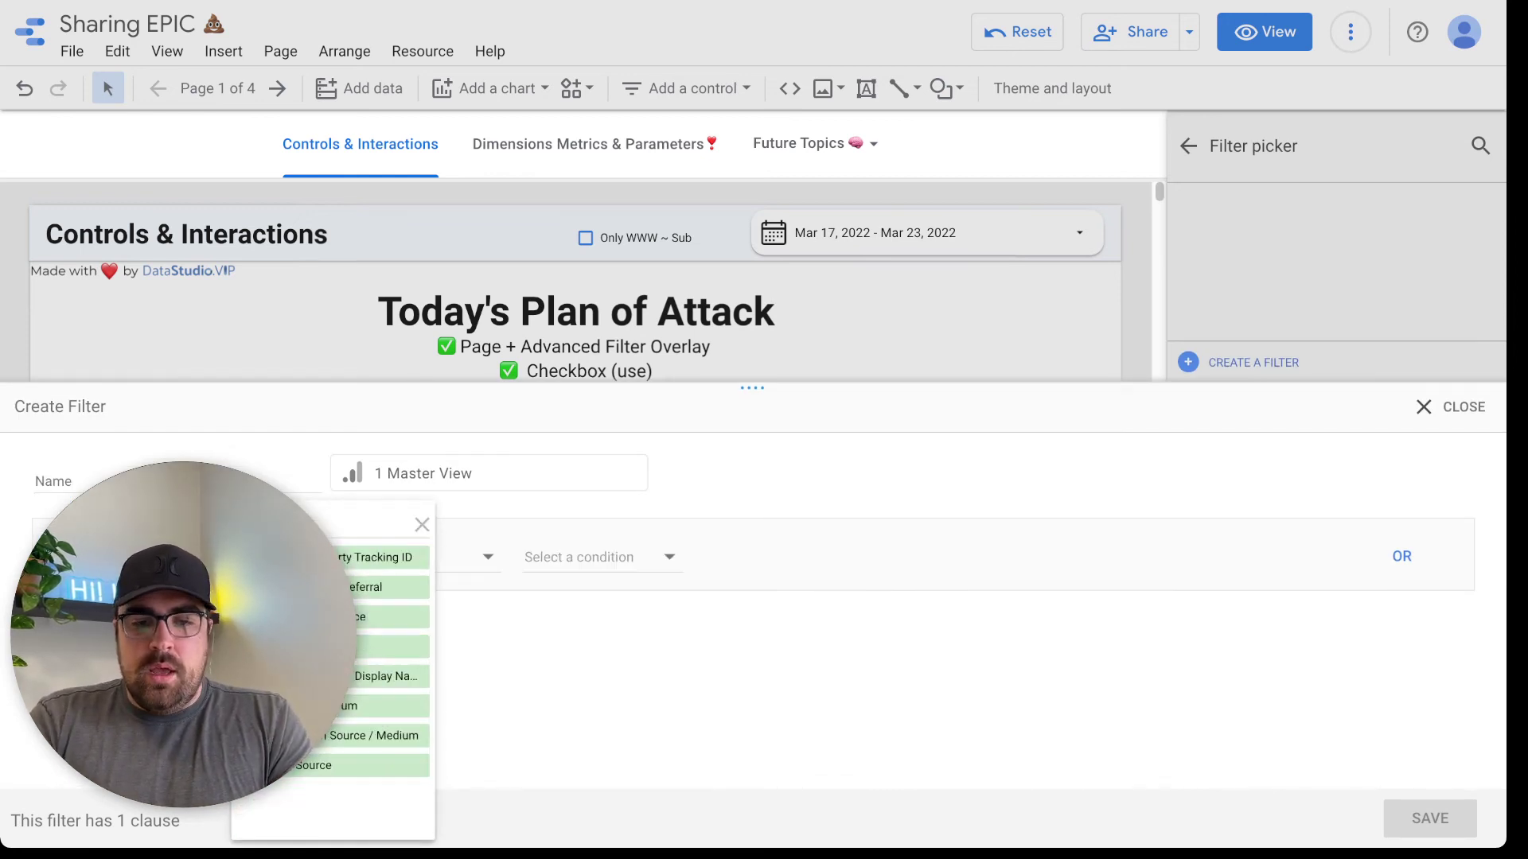
left_click(385, 647)
left_click(602, 557)
key("Return")
key("Tab")
type("g")
left_click(1450, 407)
left_click(1067, 464)
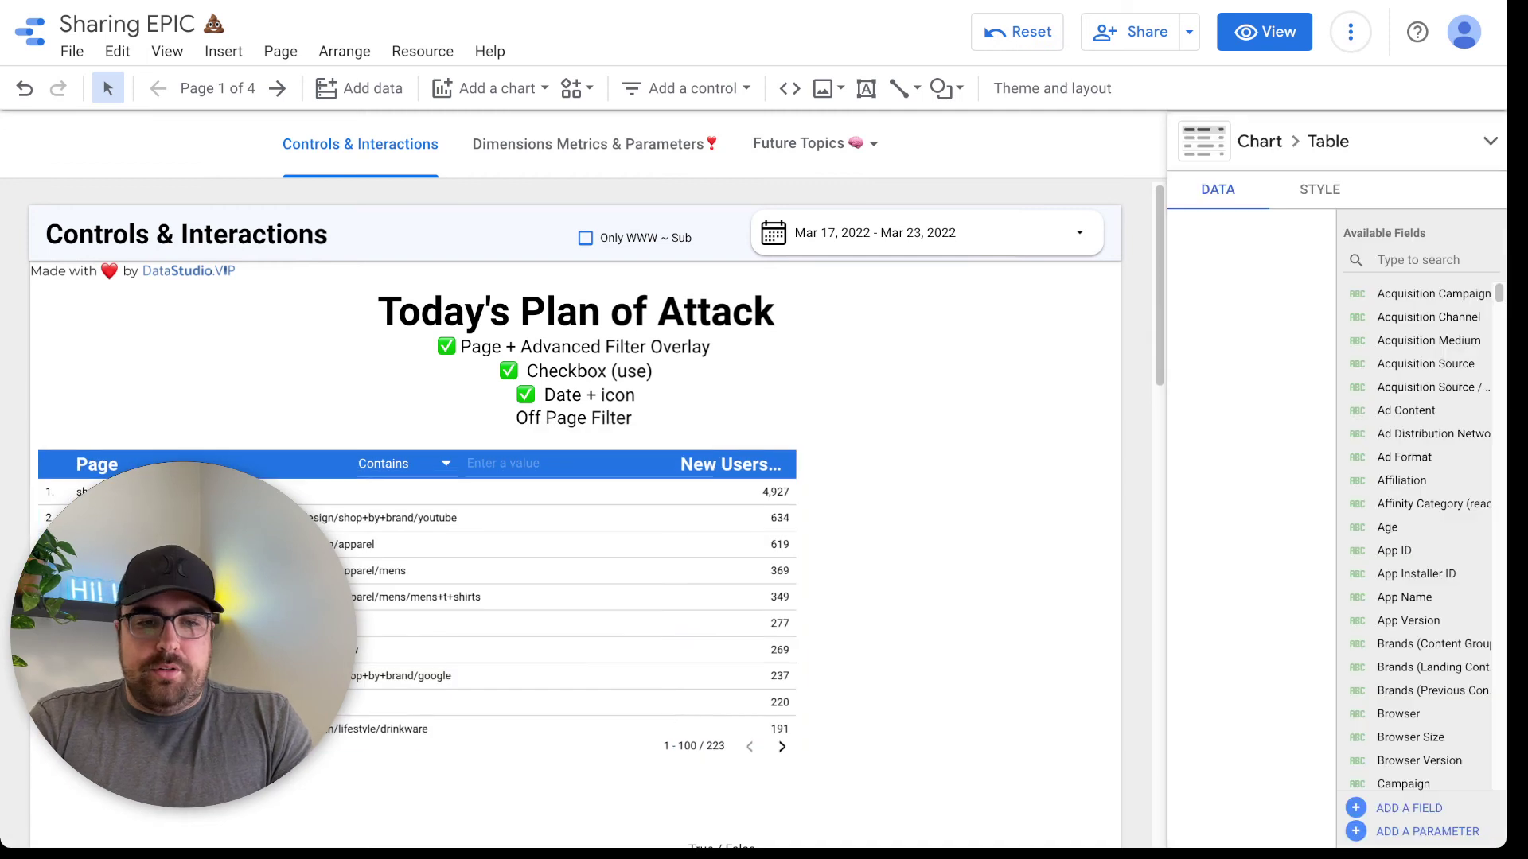
Look at the page filter option in the current page settings and close the settings.
left_click(280, 51)
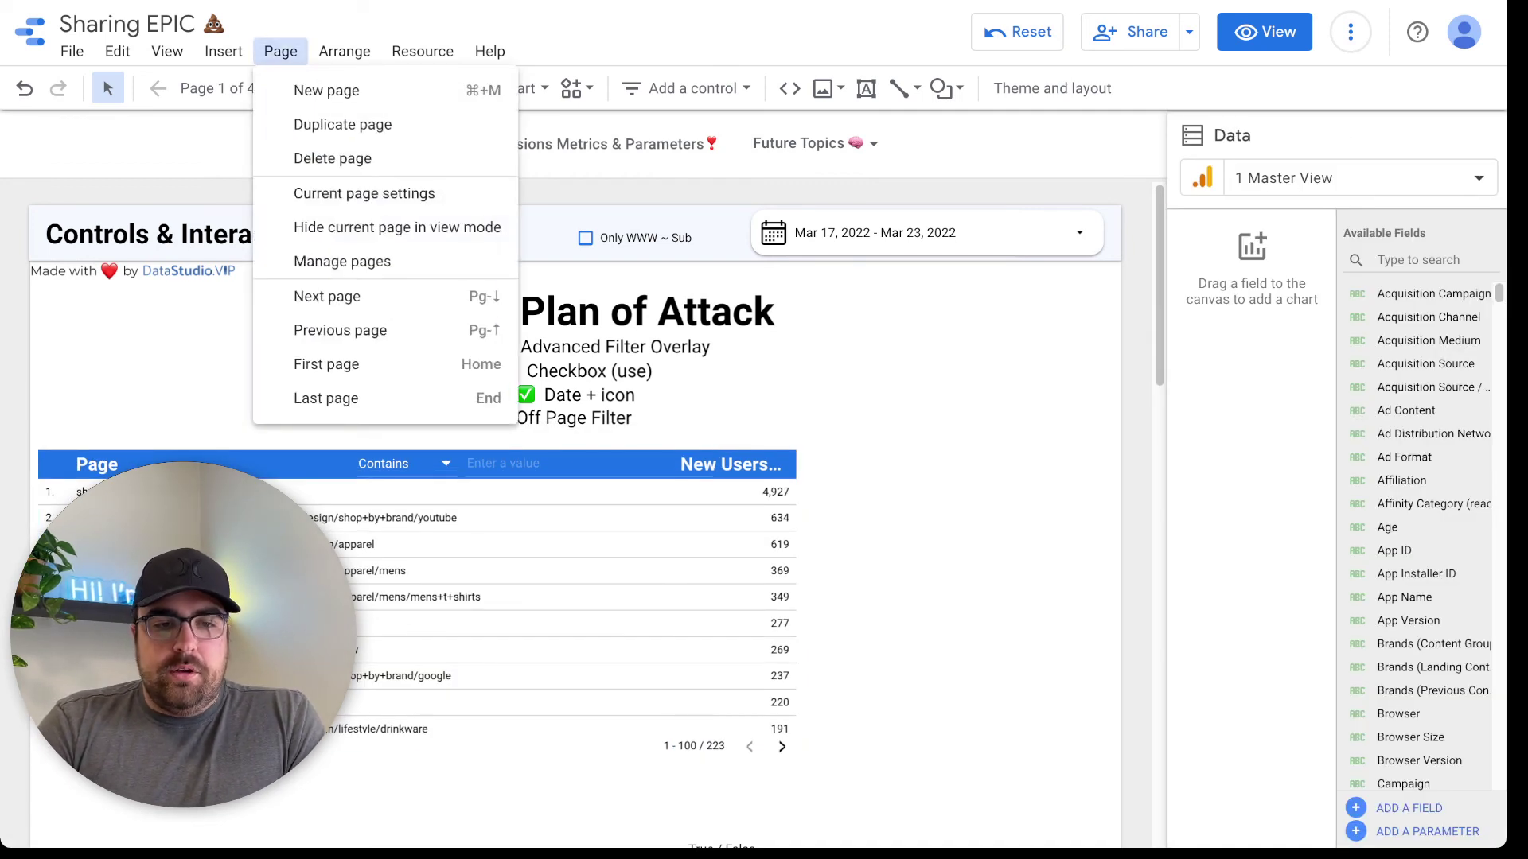
left_click(364, 194)
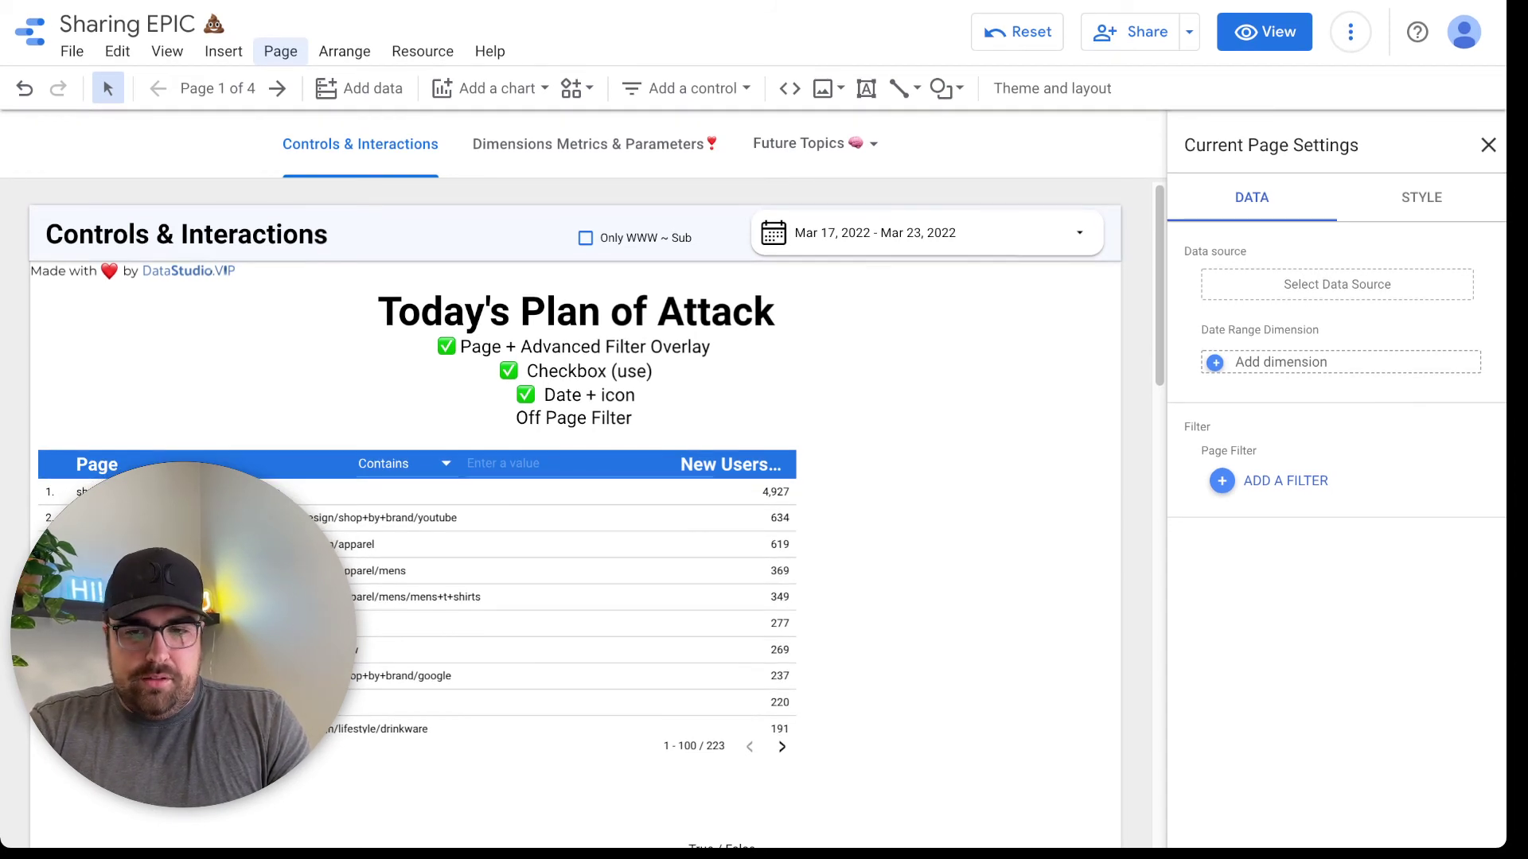
left_click(1488, 145)
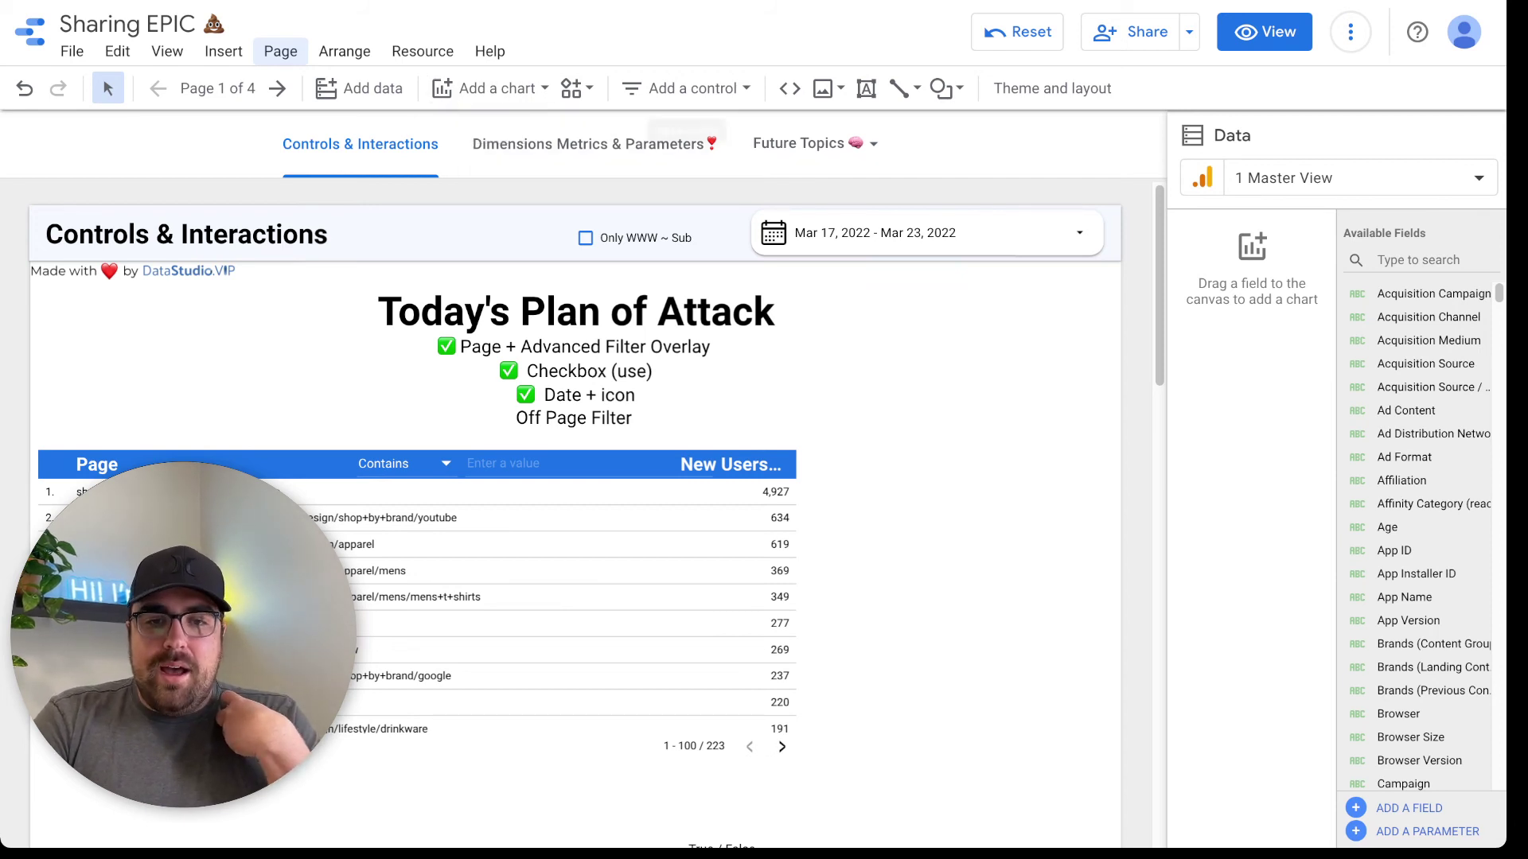
Add a fixed-size list control beside the page table's plan text and set its control field to Source / Medium.
left_click(686, 88)
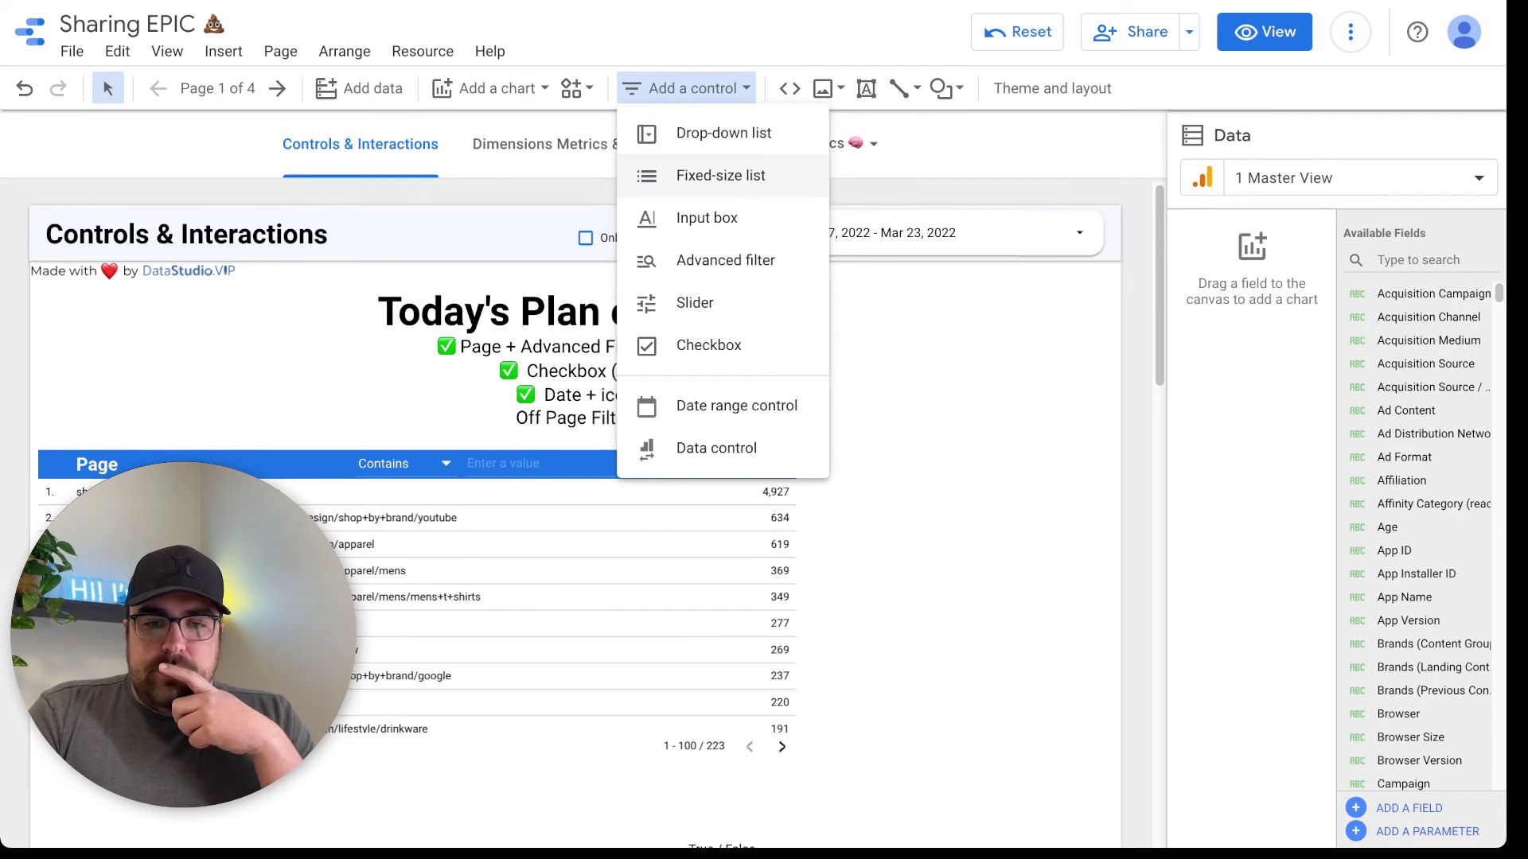
left_click(721, 175)
left_click(864, 291)
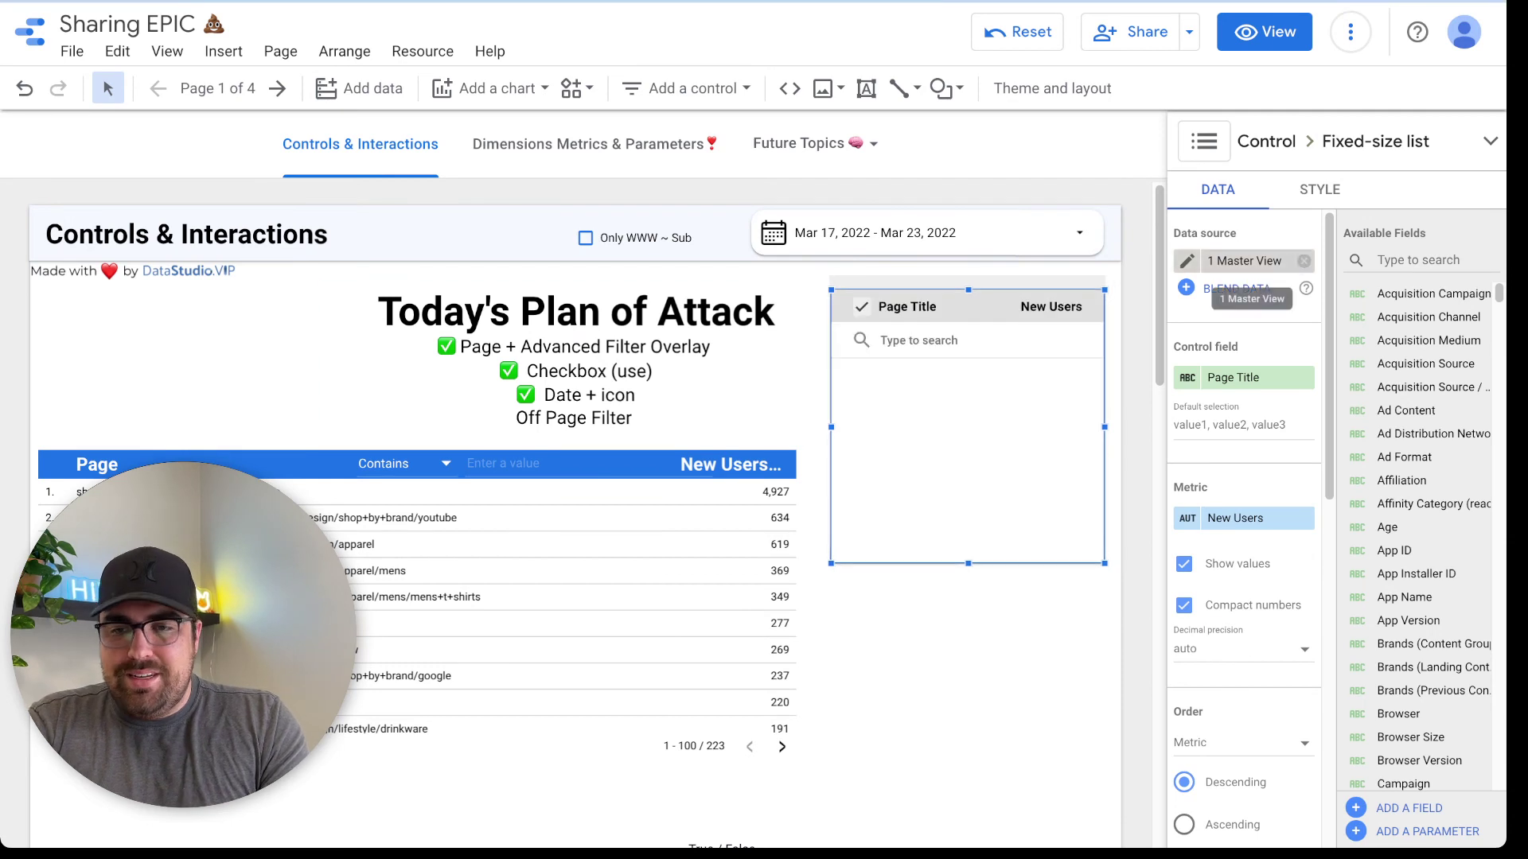
left_click(1419, 260)
type("source")
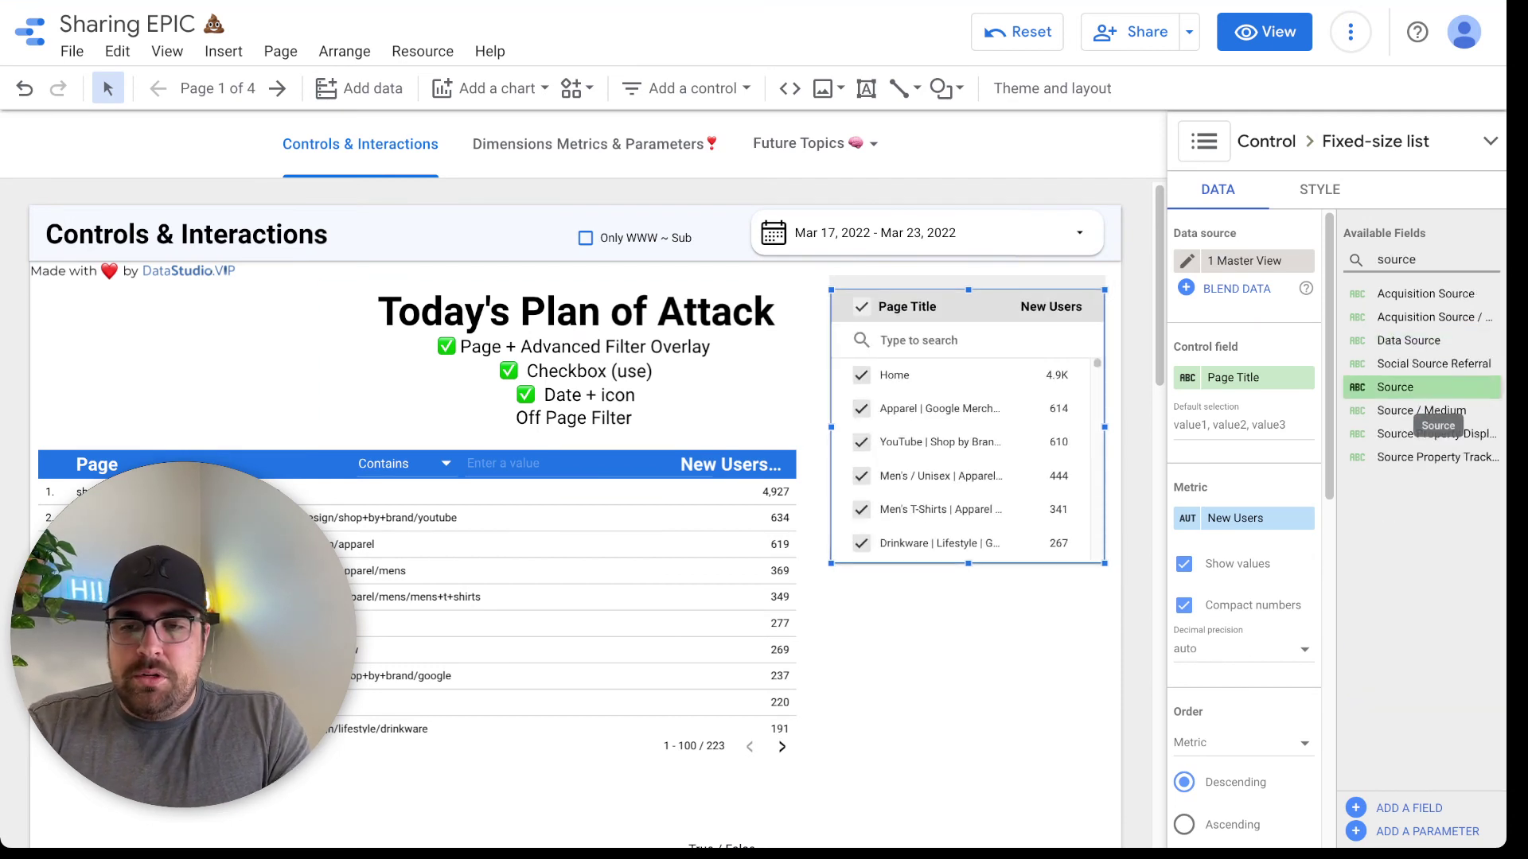
left_click_drag(1423, 411, 1244, 378)
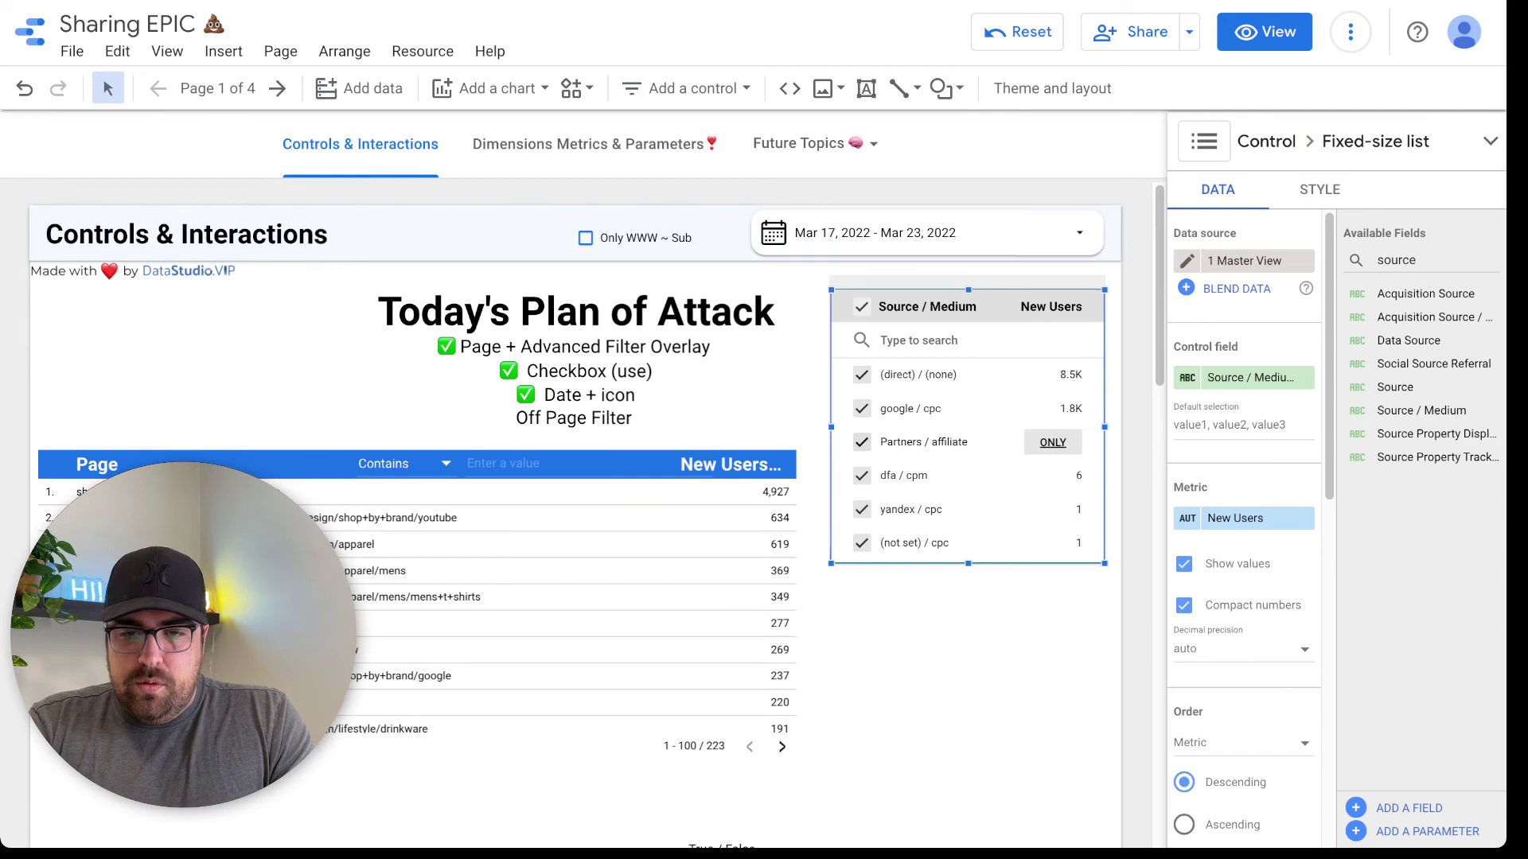
Limit the Source / Medium list to only google / cpc and preview the filtered table in view mode.
scroll(1034, 434, "down", 1)
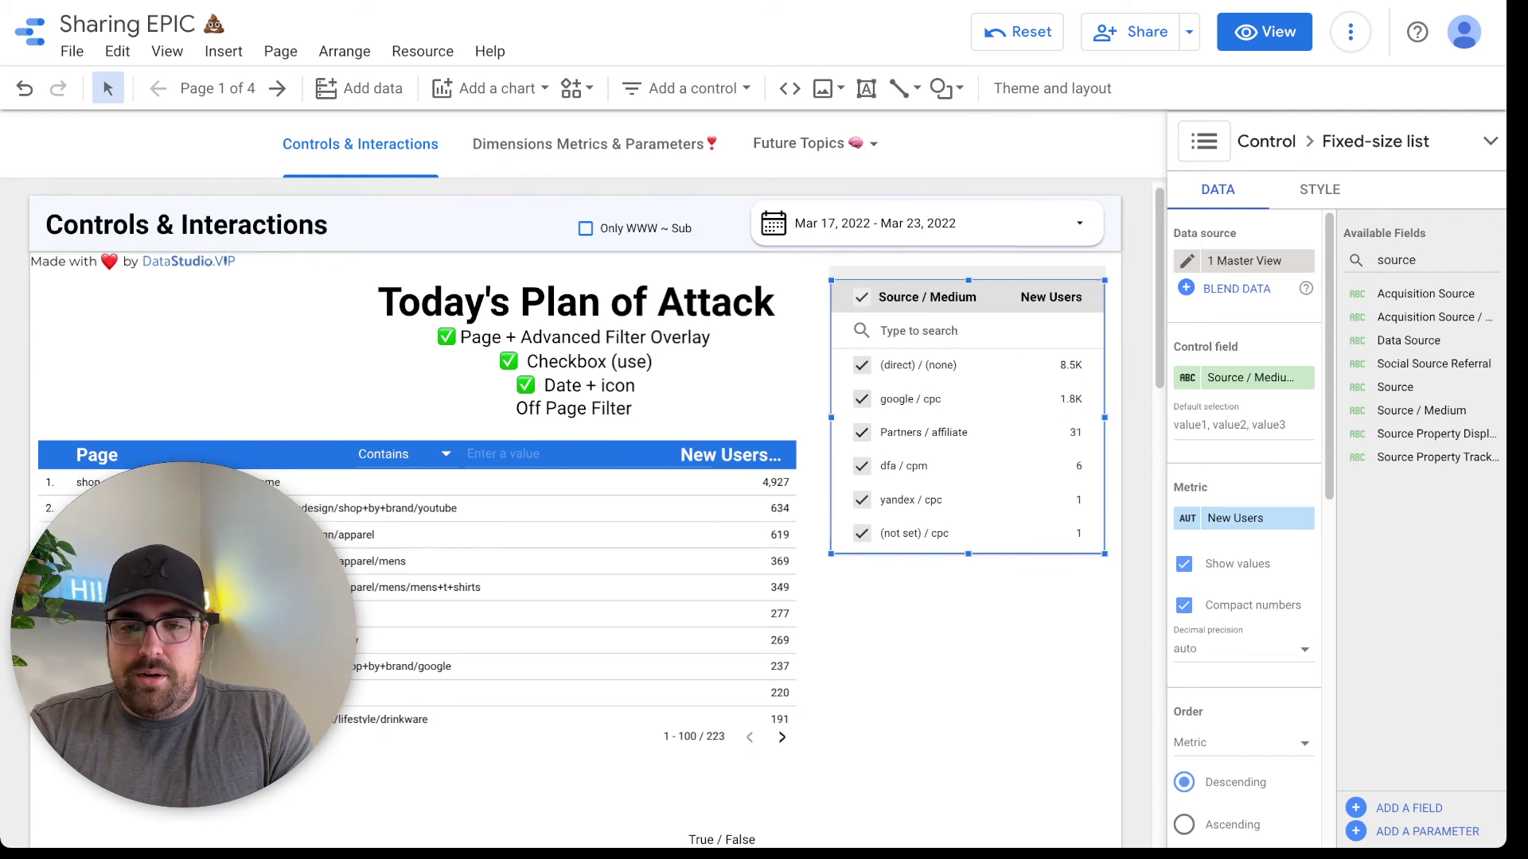
left_click(1053, 398)
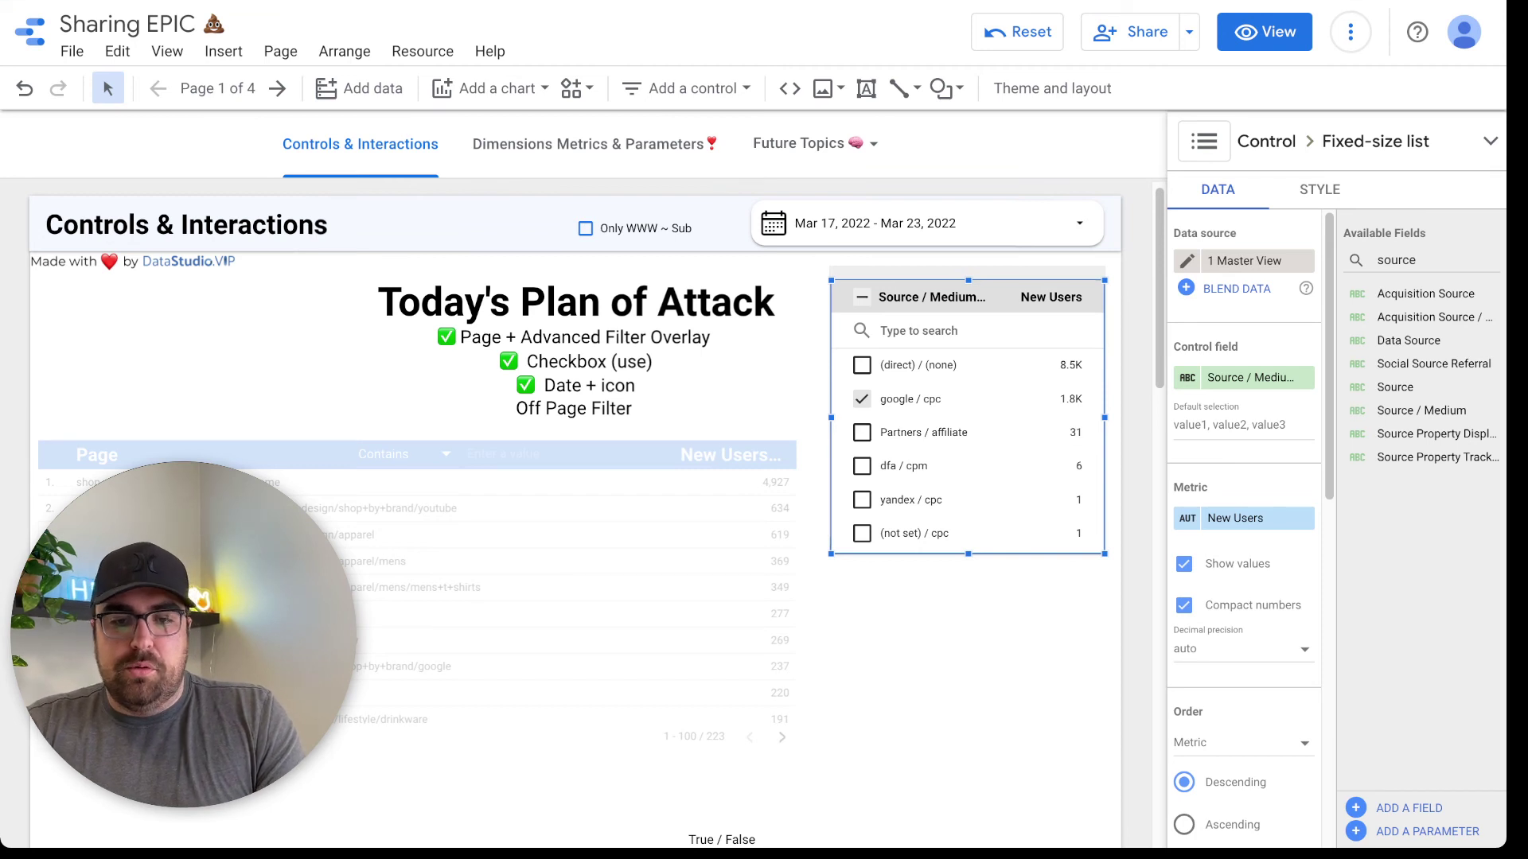
scroll(1053, 432, "down", 1)
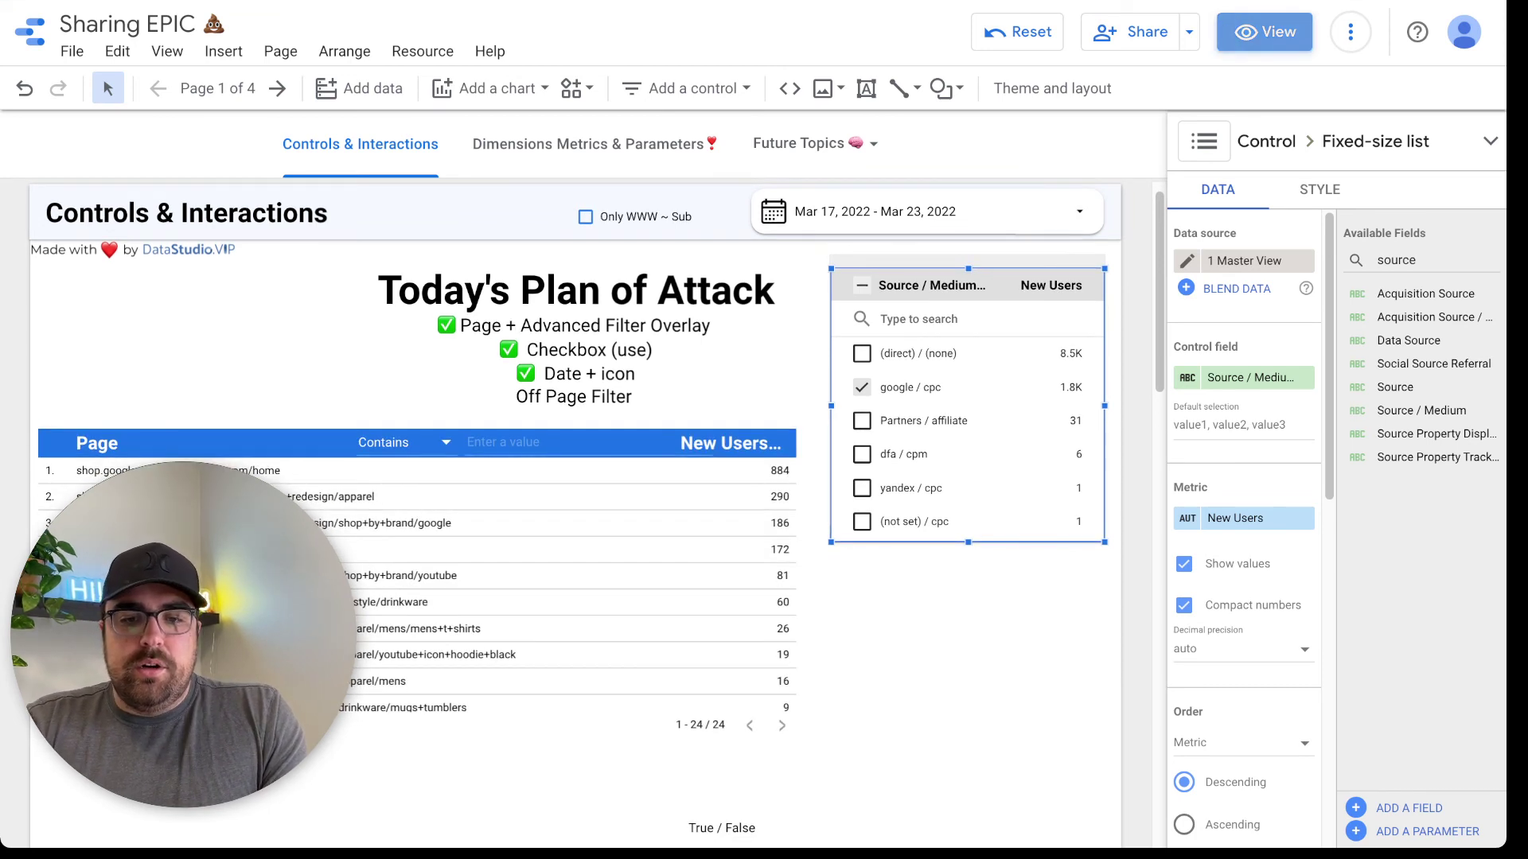
left_click(1264, 31)
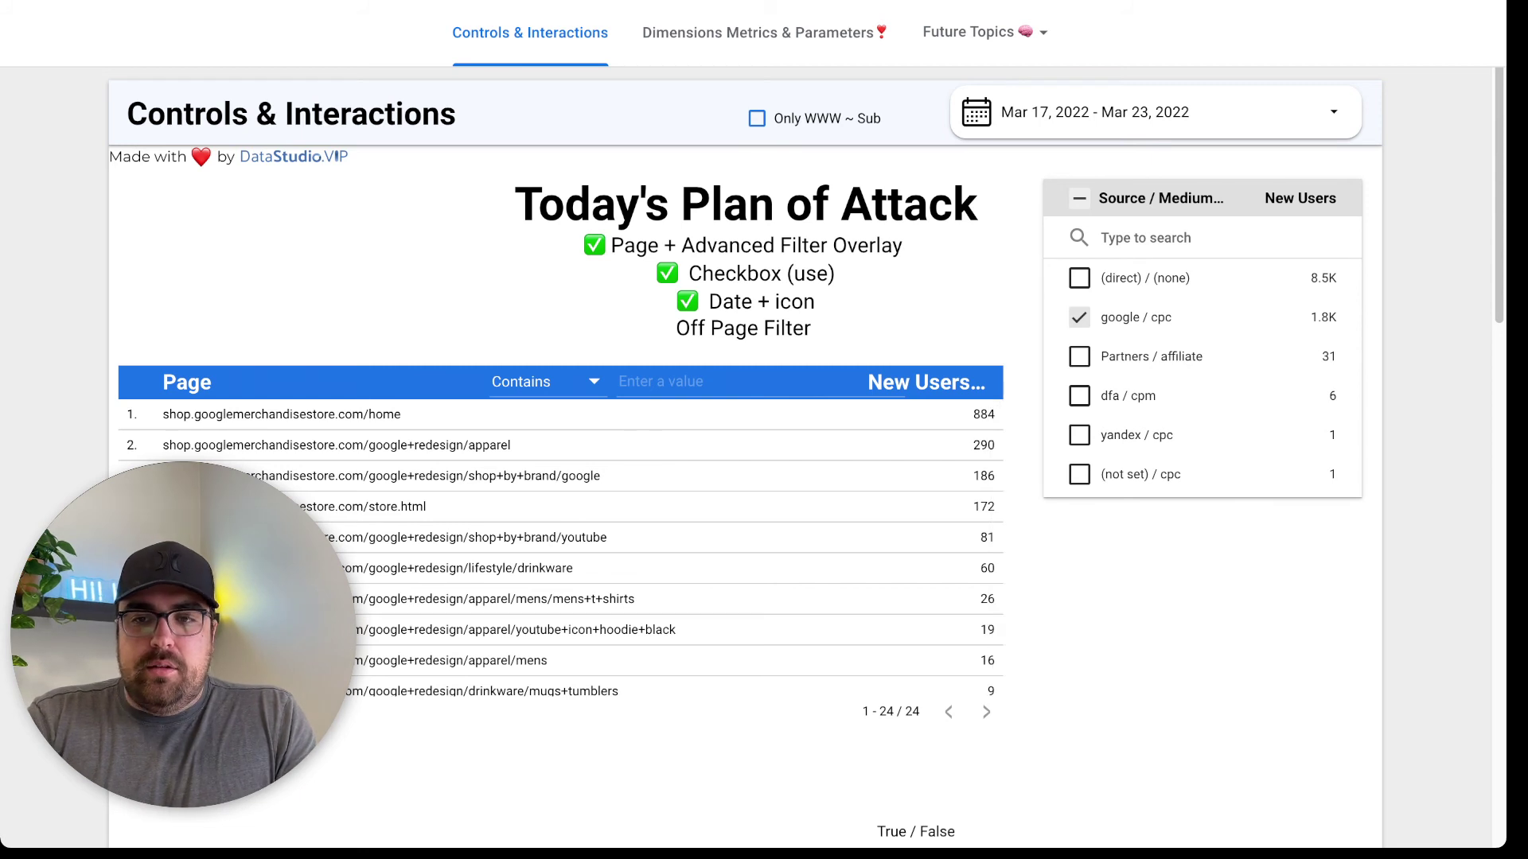
Return to edit mode and set the Source / Medium list's default selection to google / cpc.
left_click(1264, 32)
left_click(968, 263)
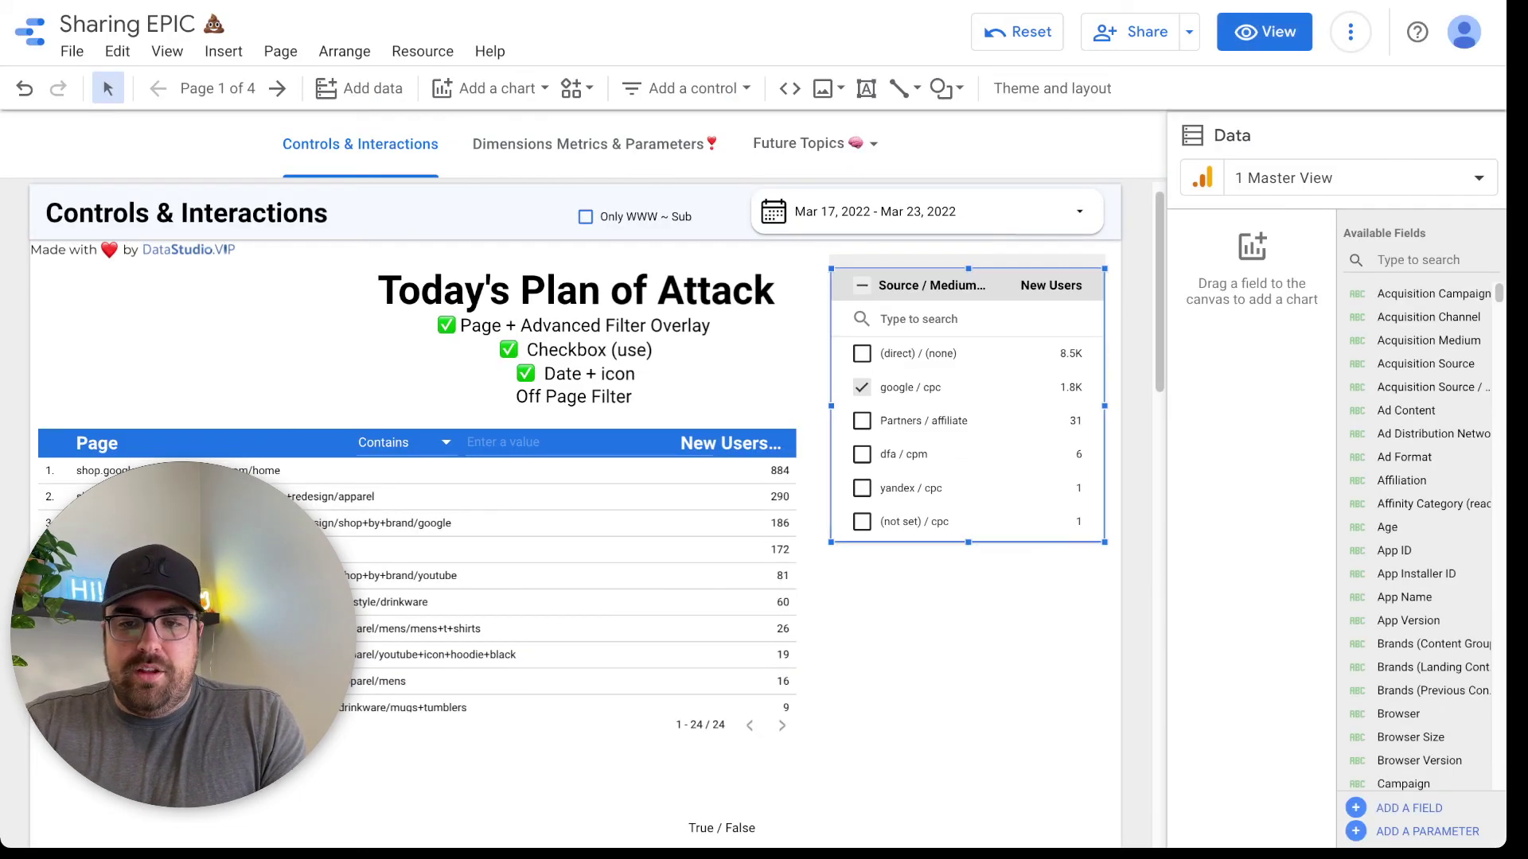
left_click(1243, 425)
left_click(1242, 425)
type("google / cpc")
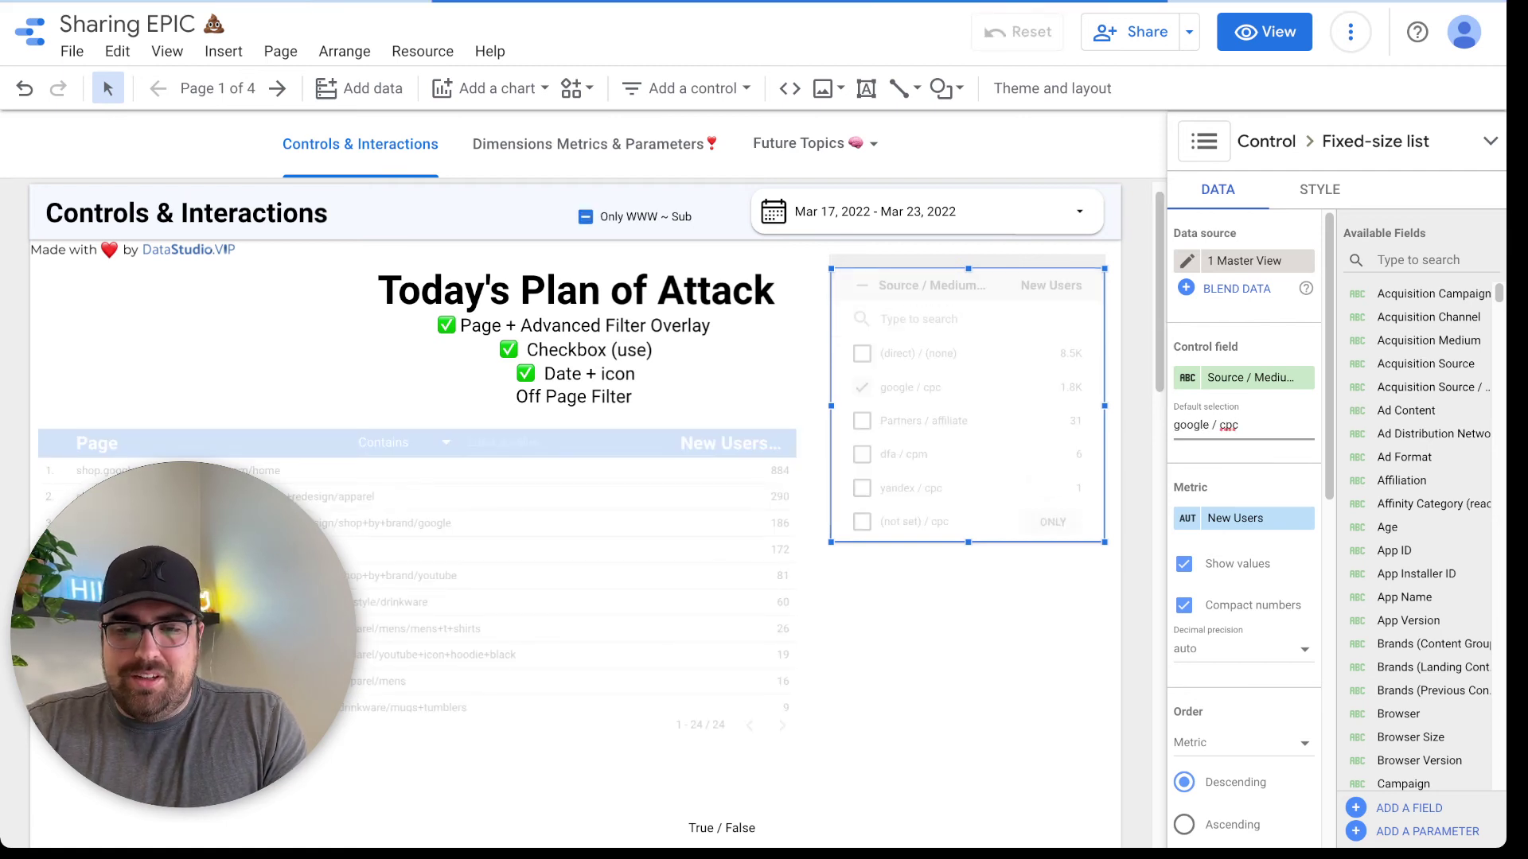
Preview the report in view mode and reload it to check the Source / Medium list's default selection.
left_click(970, 620)
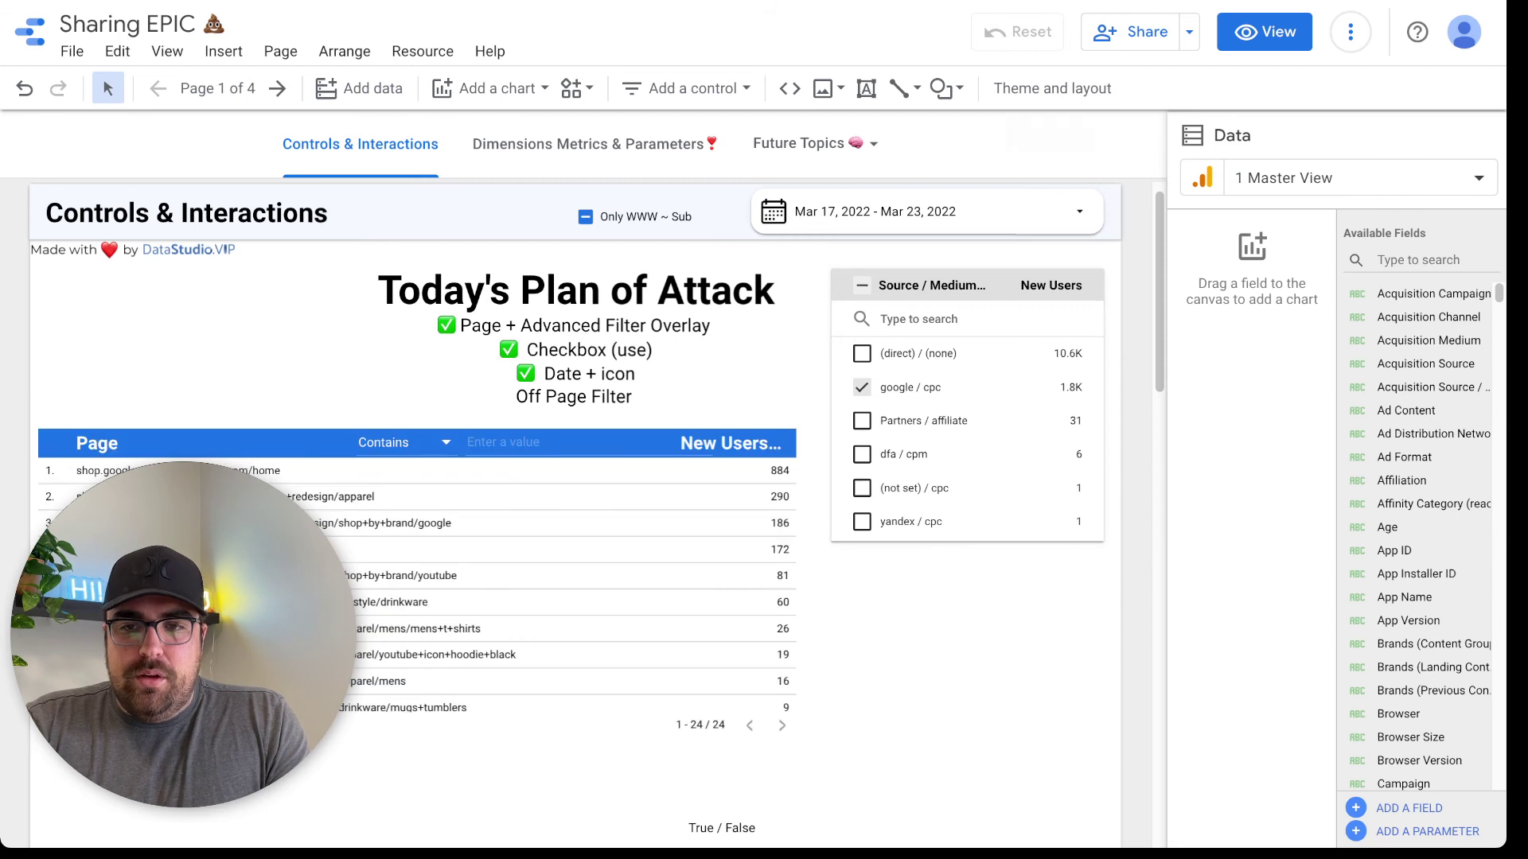
left_click(1264, 32)
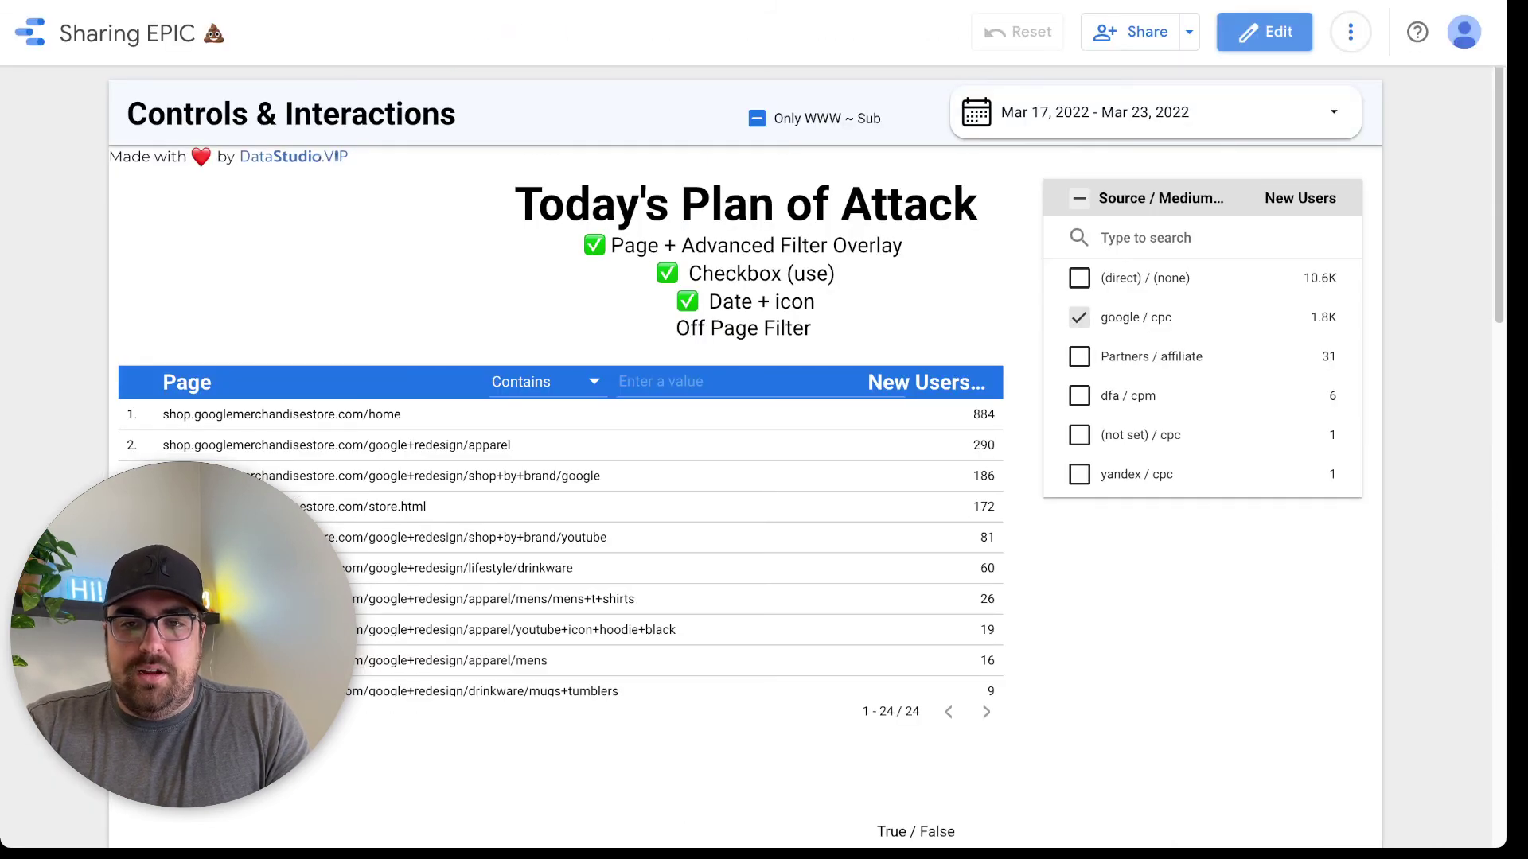
mouse_move(1302, 317)
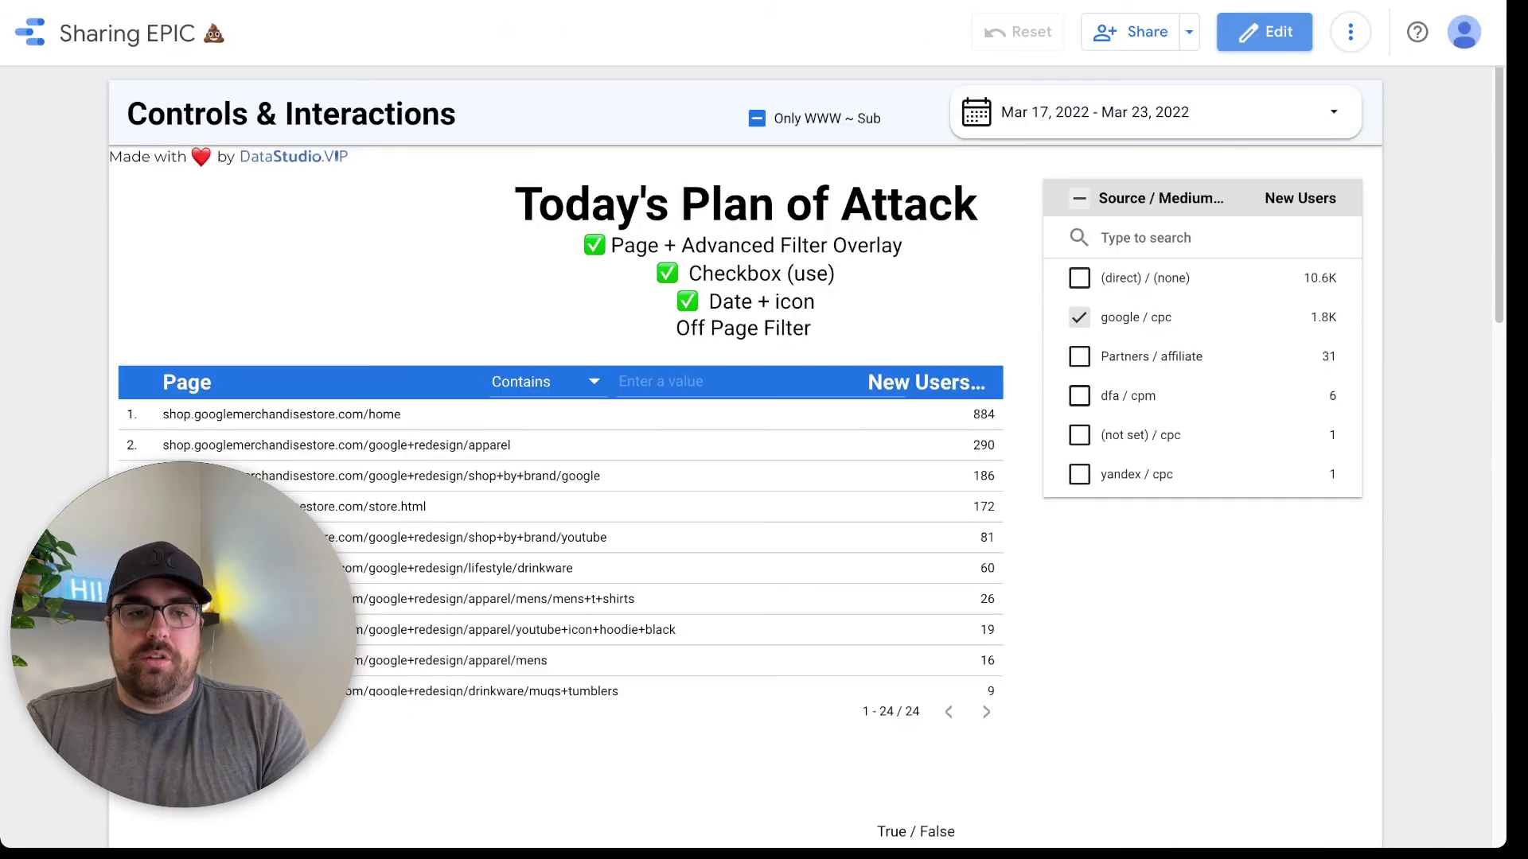
key("super+r")
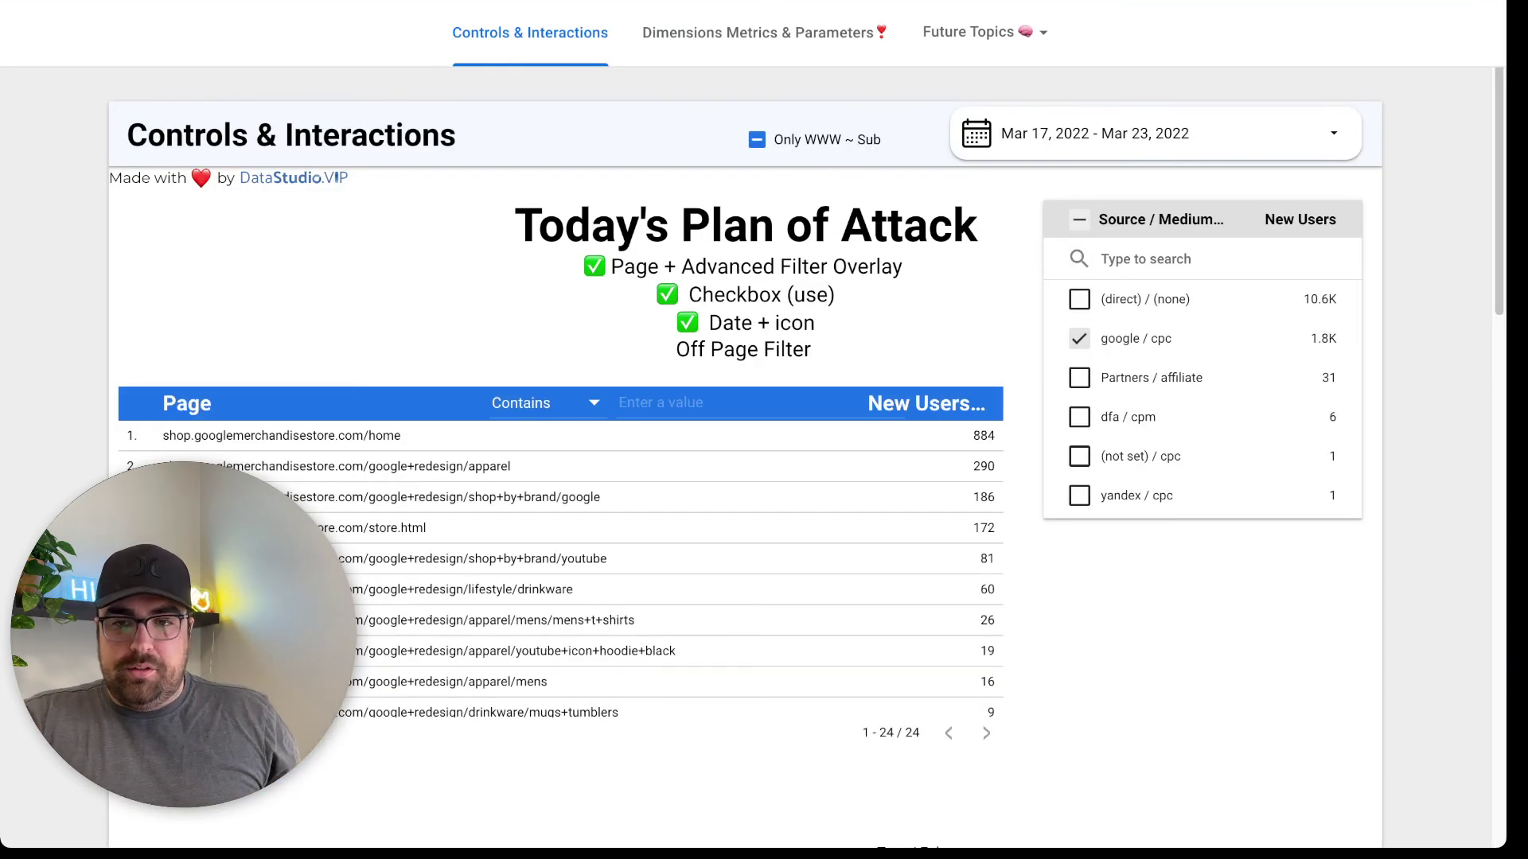
Return to edit mode and change the Source / Medium fixed-size list into a drop-down list control.
left_click(1264, 32)
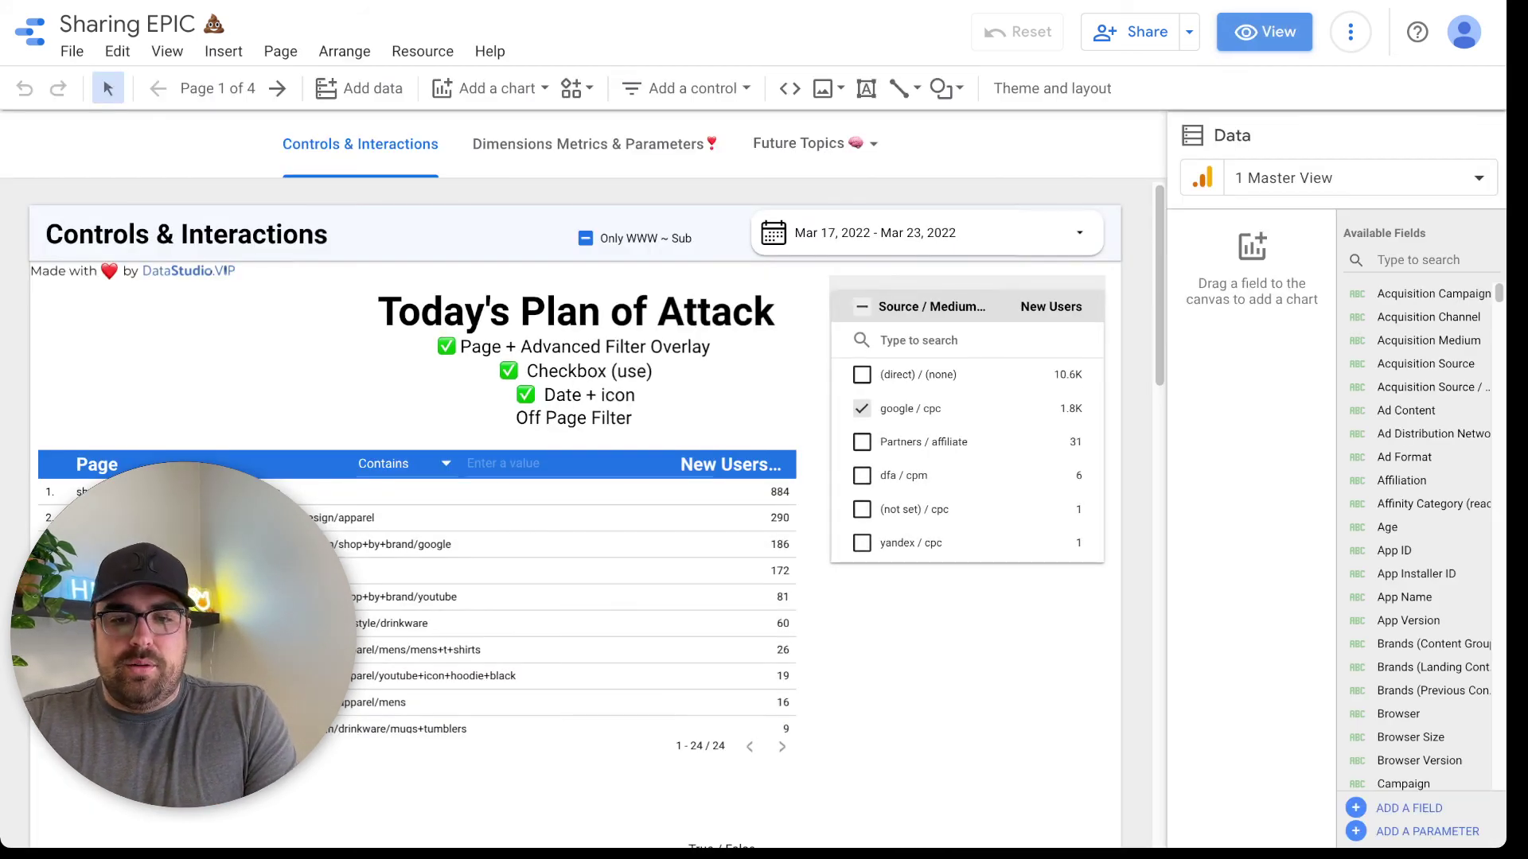
left_click(968, 398)
left_click(1267, 142)
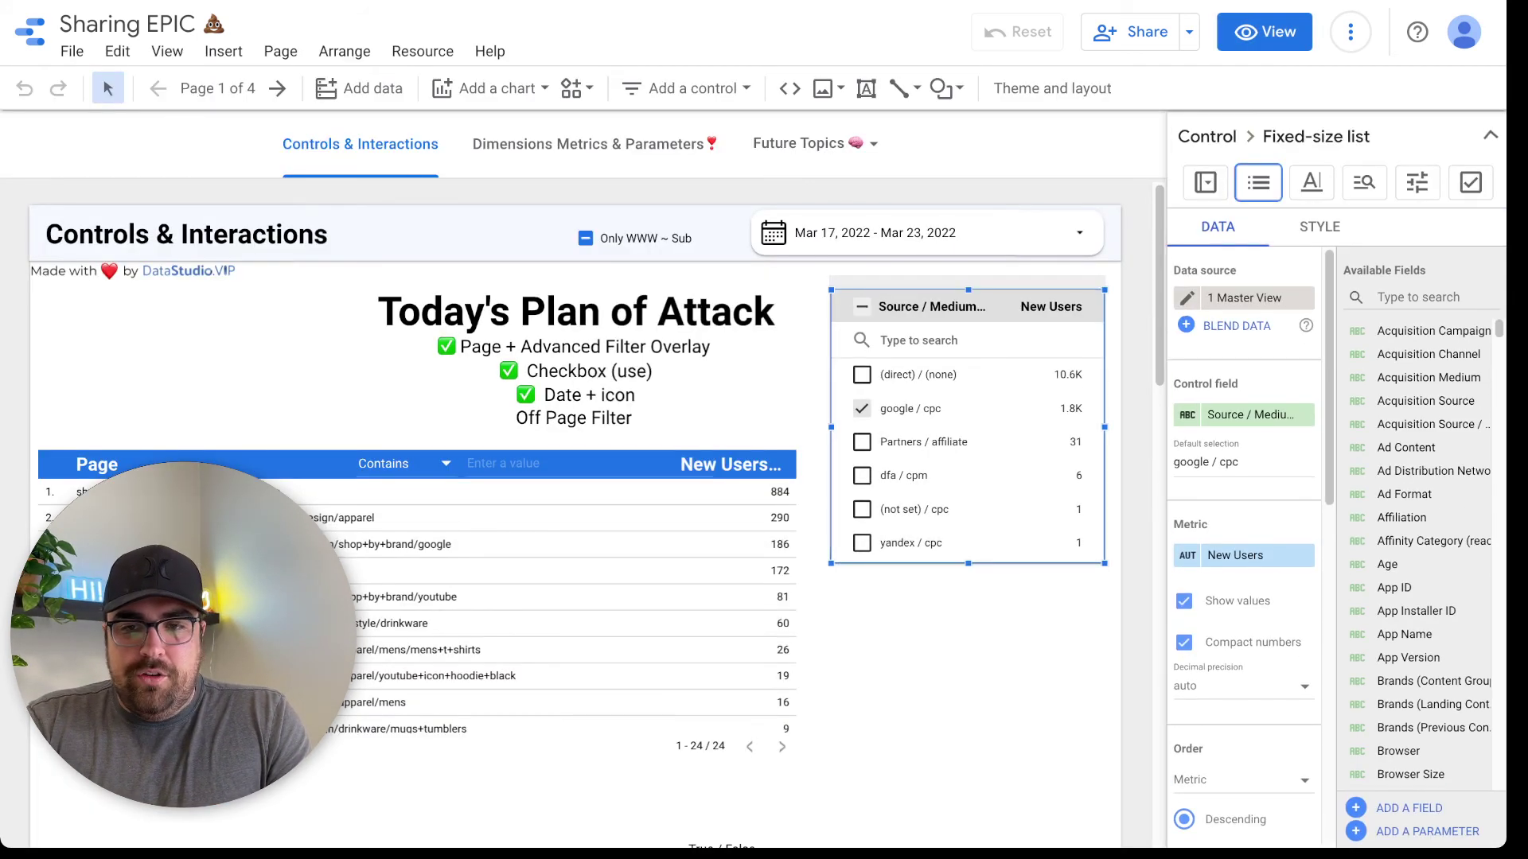
left_click(1205, 183)
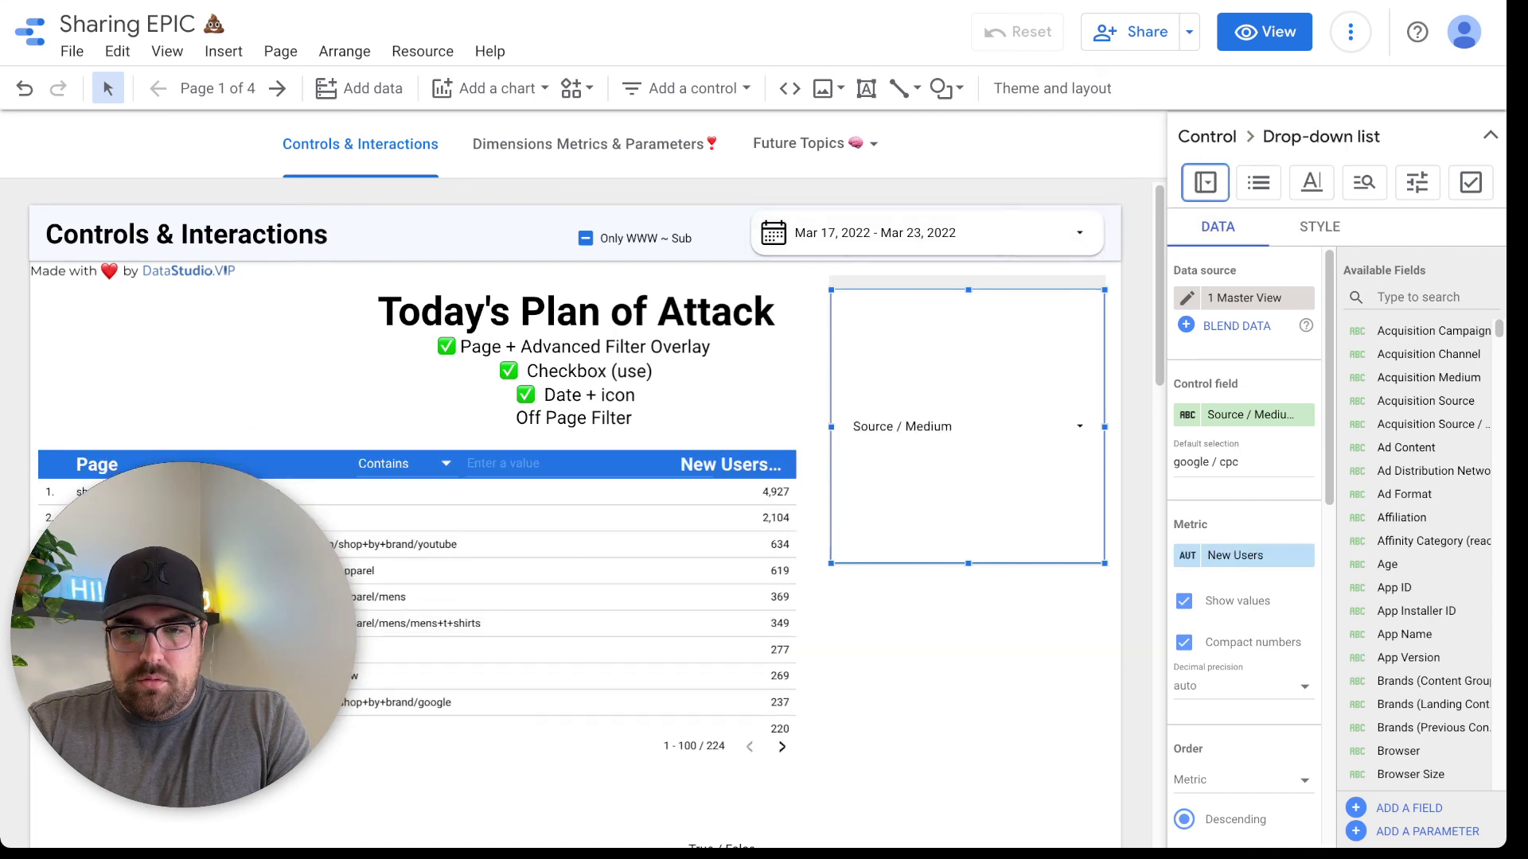
Shrink the Source / Medium drop-down to a single row and place it just above the page header, off the page and aligned with its left edge.
left_click_drag(968, 564, 199, 203)
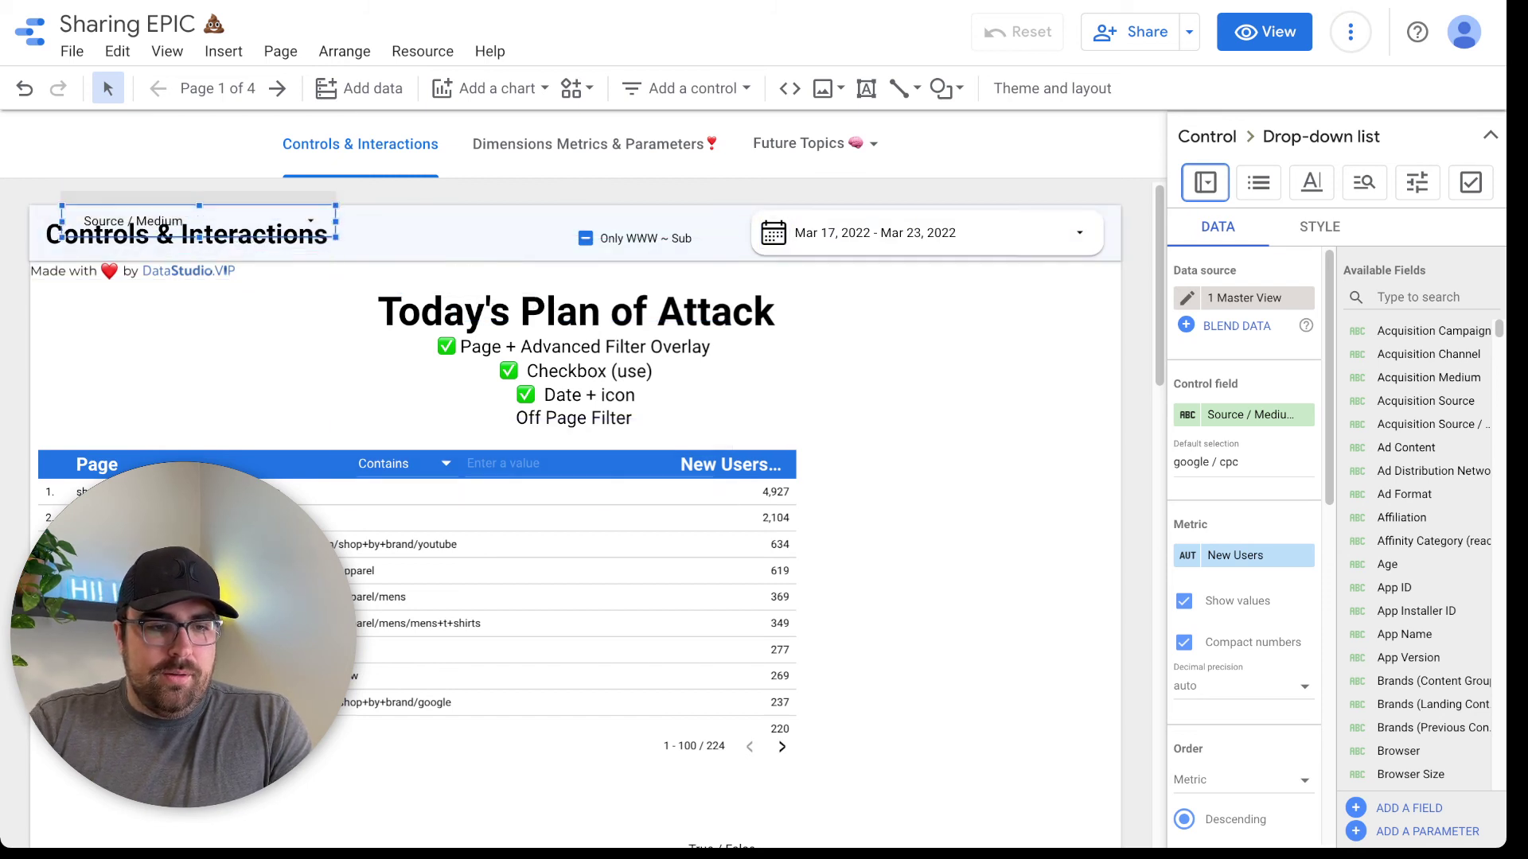
key("Up")
key("Up")
key("Up")
key("Up")
key("Up")
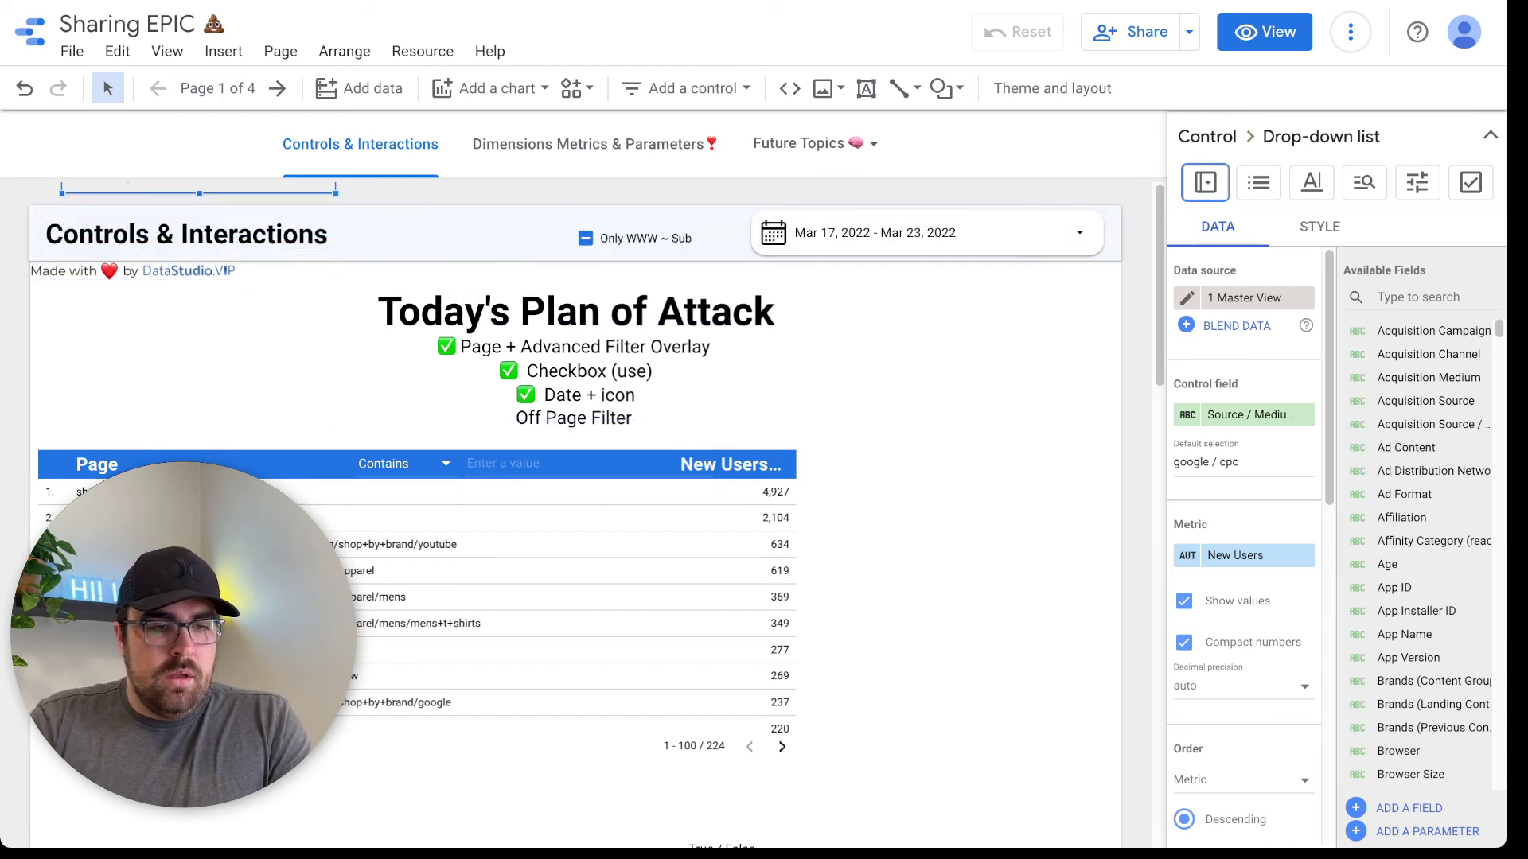
key("shift+Down")
key("shift+Down")
key("shift+Down")
key("shift+Down")
key("shift+Down")
key("shift+Down")
key("shift+Down")
key("shift+Down")
key("shift+Down")
key("Left")
key("Left")
key("Left")
key("Left")
key("Left")
key("Left")
key("Left")
key("Left")
key("Right")
key("Right")
key("Right")
key("Right")
key("Right")
key("Right")
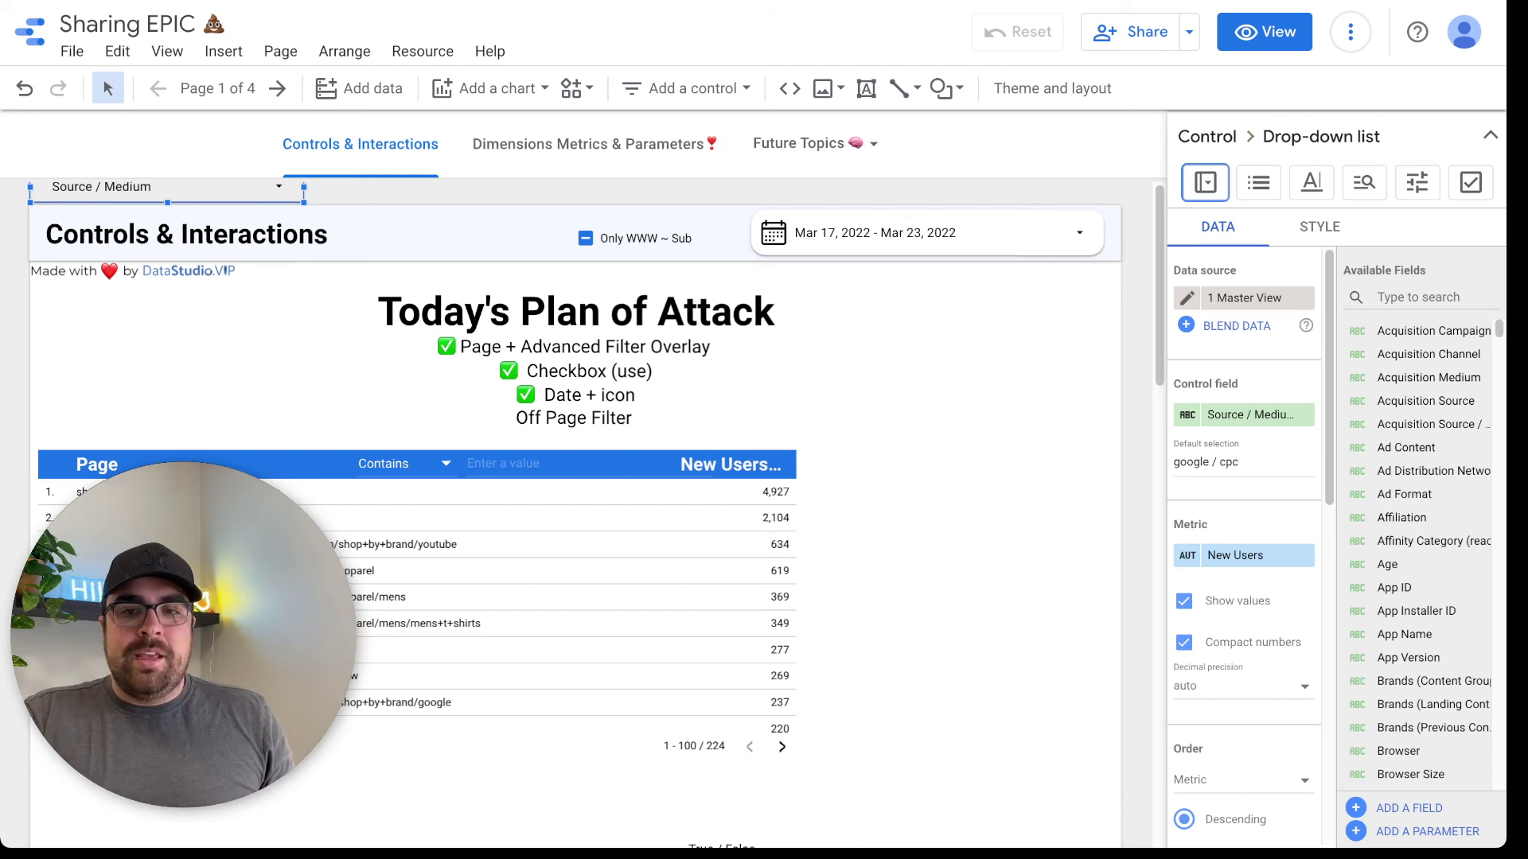
Preview the report in view mode to check the page with the Source / Medium drop-down placed off the page.
left_click(1264, 32)
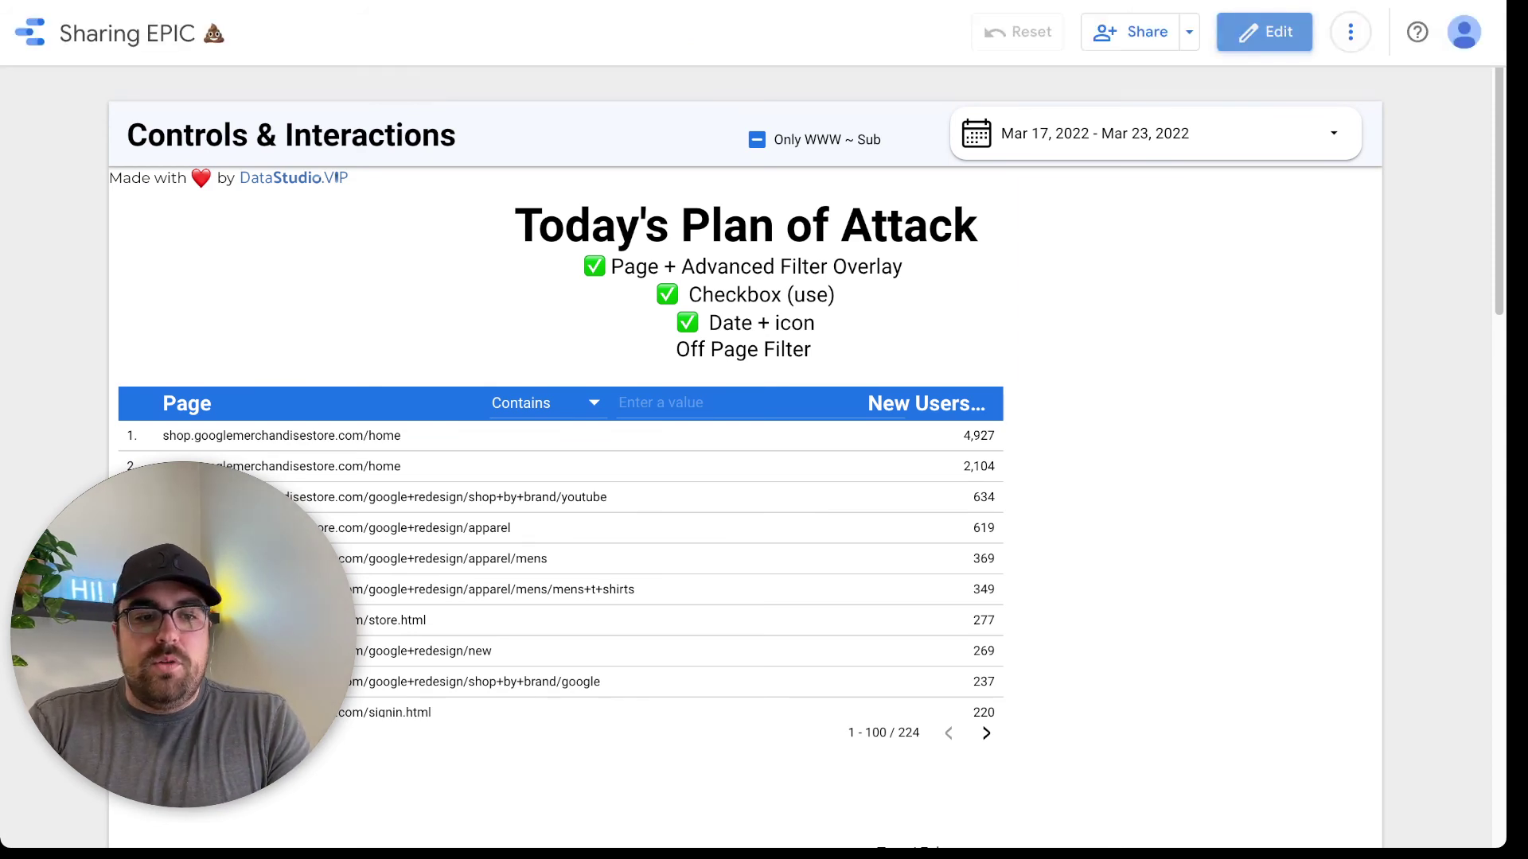
left_click(1268, 31)
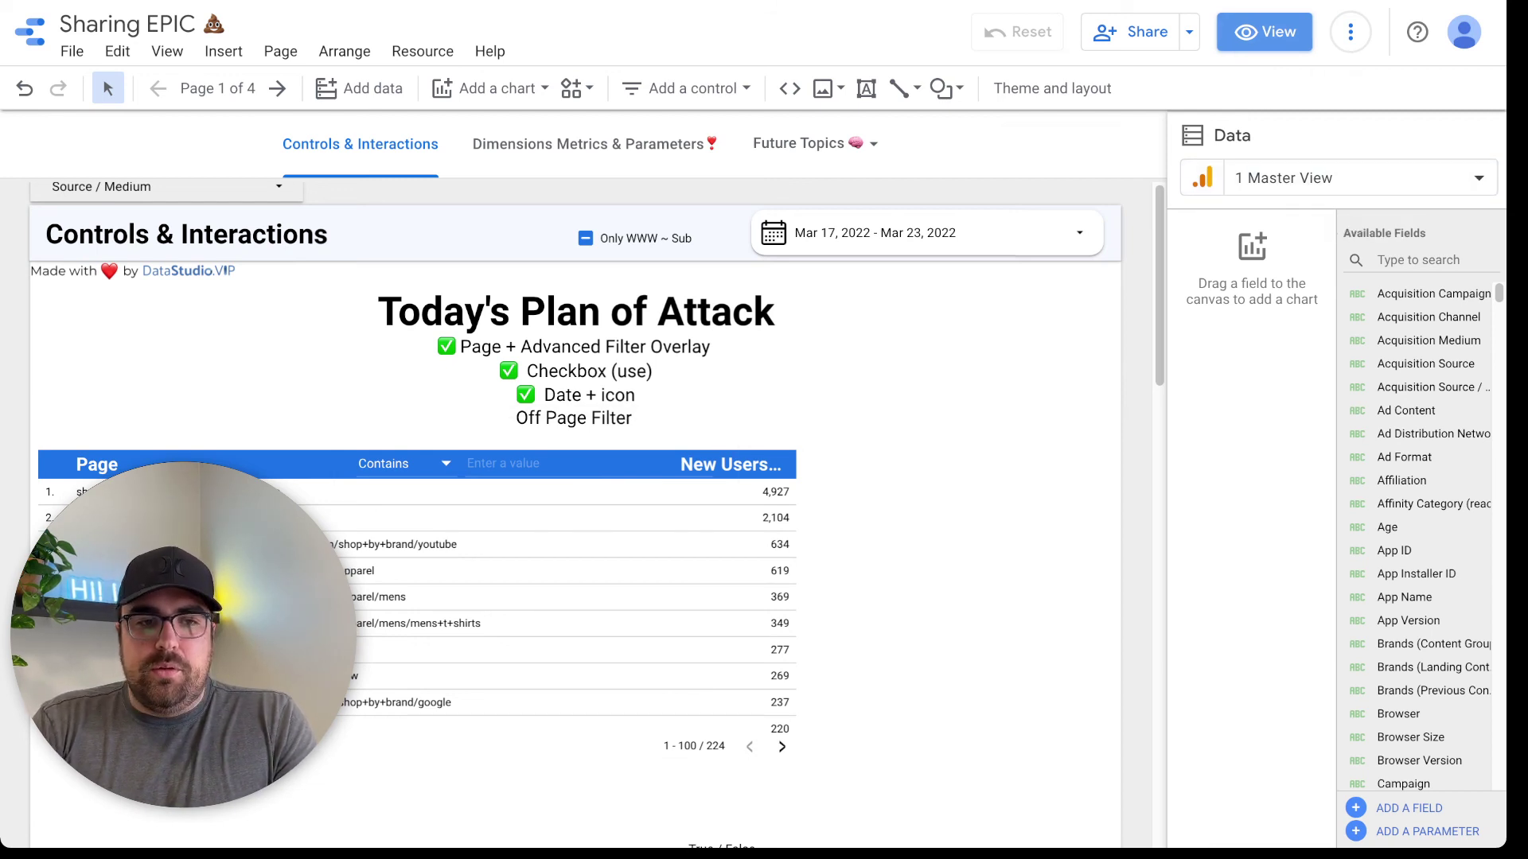
left_click(1264, 32)
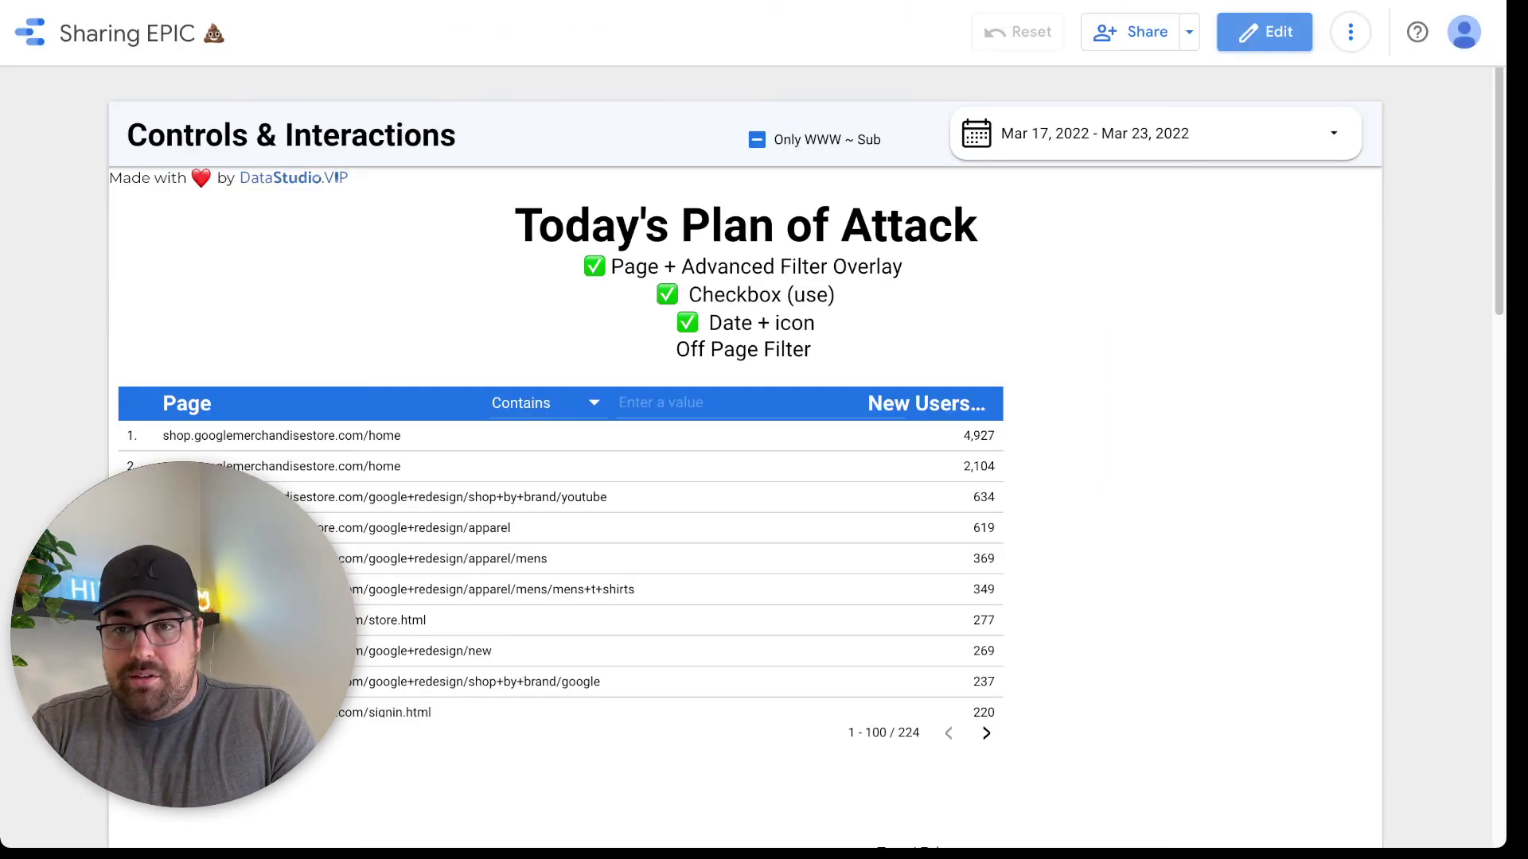
Return to edit mode, move the Source / Medium drop-down onto the page beside the plan text, and limit it to only dfa / cpm.
left_click(1264, 32)
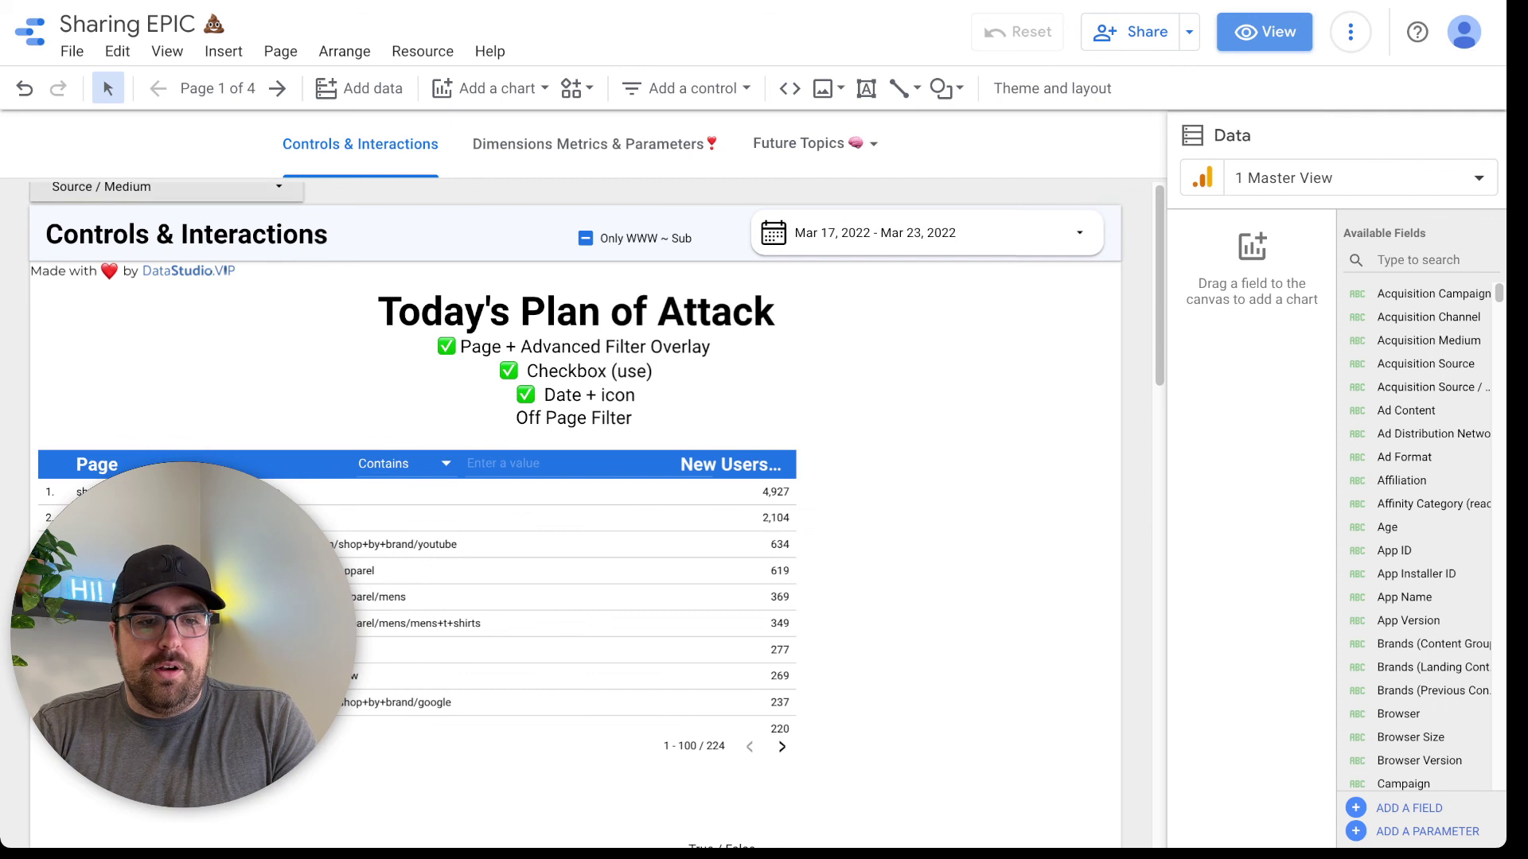
left_click_drag(167, 191, 969, 401)
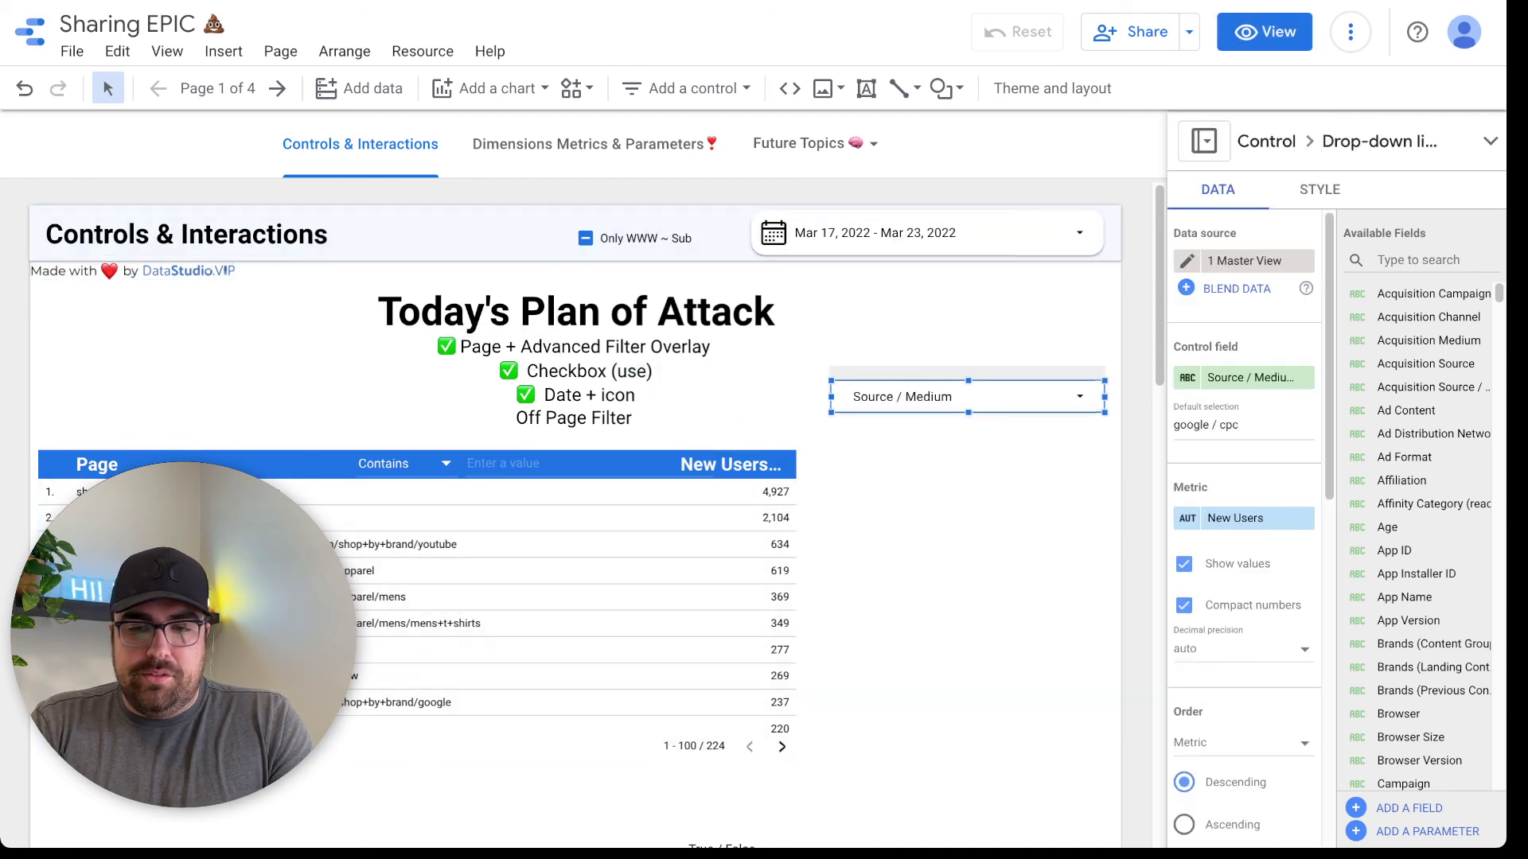
left_click(999, 397)
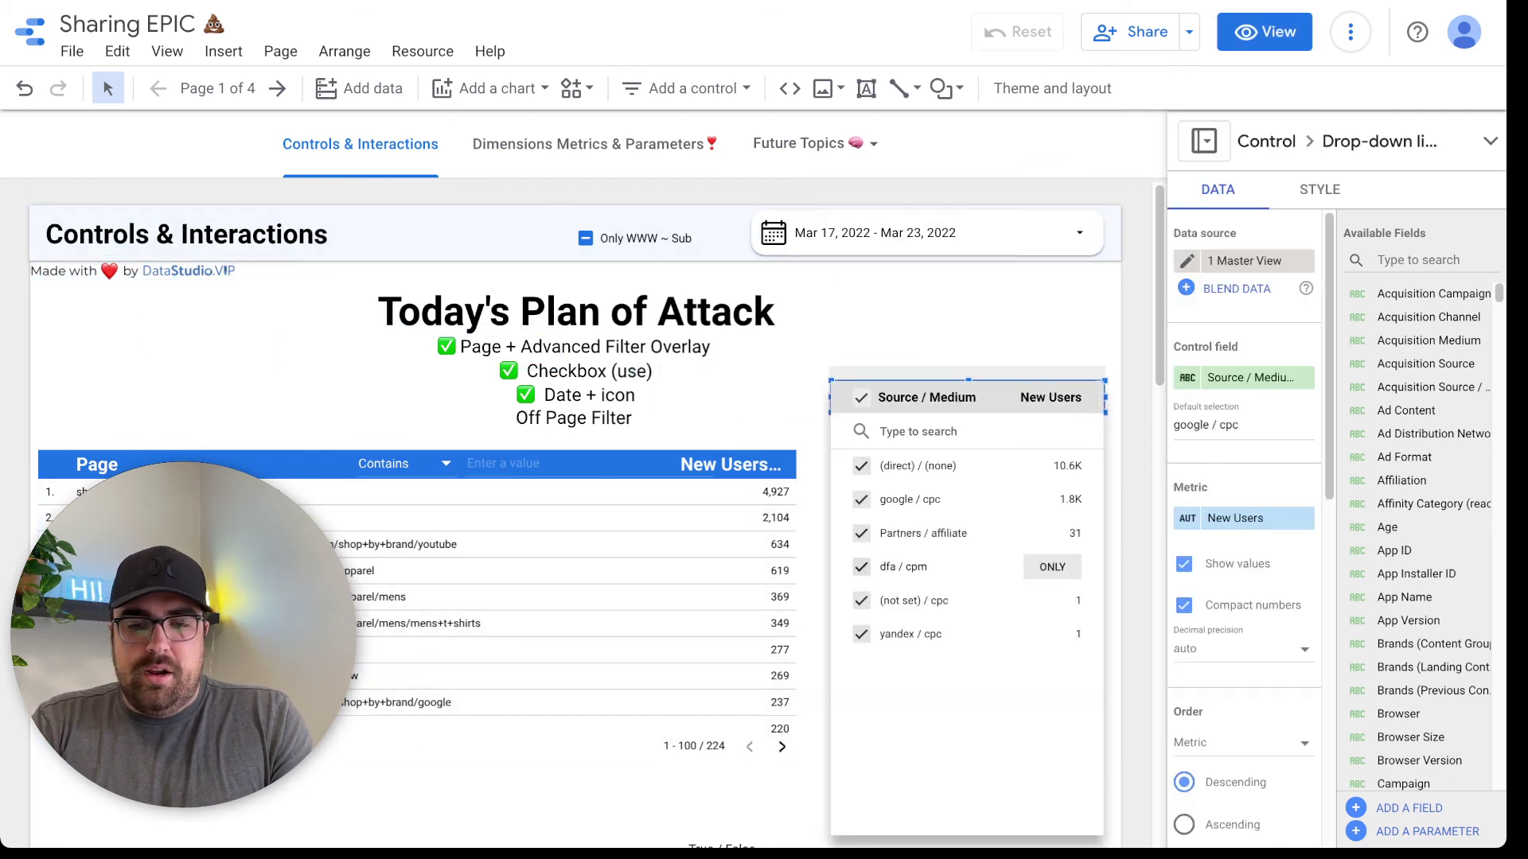
left_click(1052, 566)
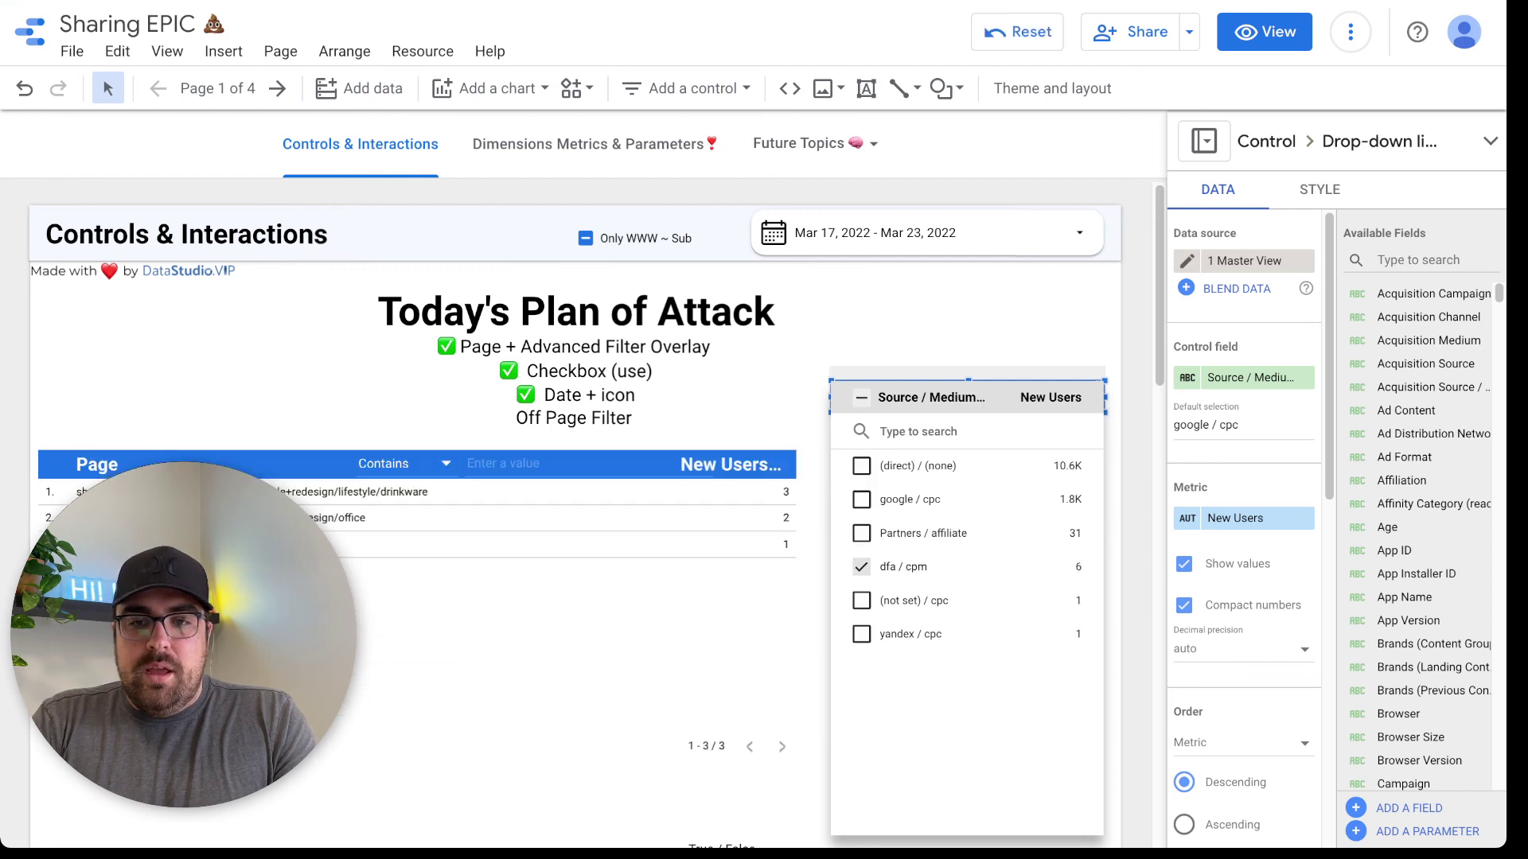
left_click(883, 318)
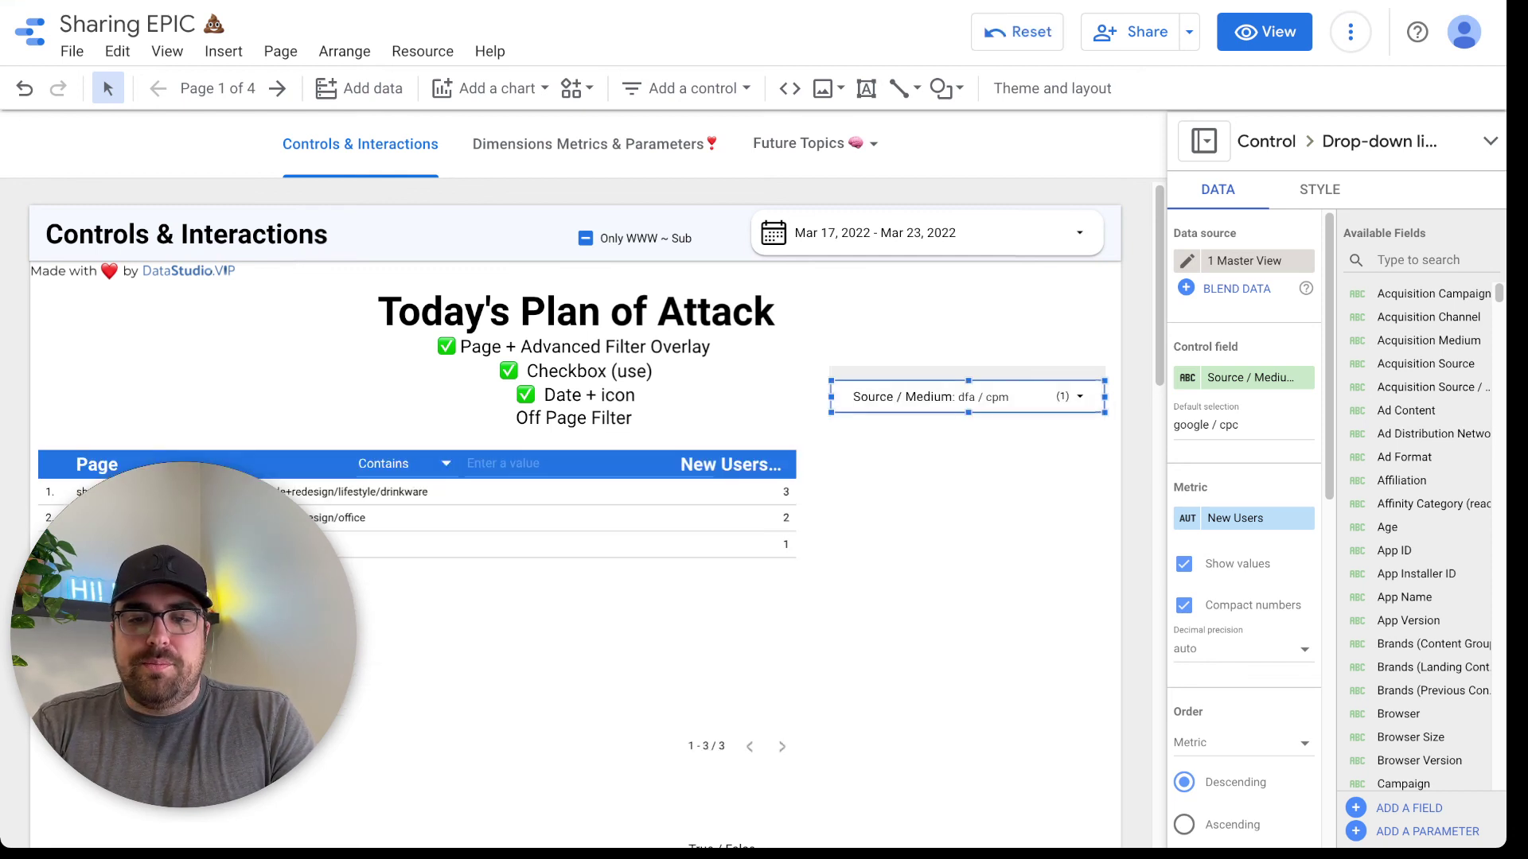
Move the Source / Medium drop-down back off the page, just above the header at the page's left edge.
left_click_drag(954, 396, 153, 176)
key("Down")
key("Down")
key("Down")
key("Down")
key("Down")
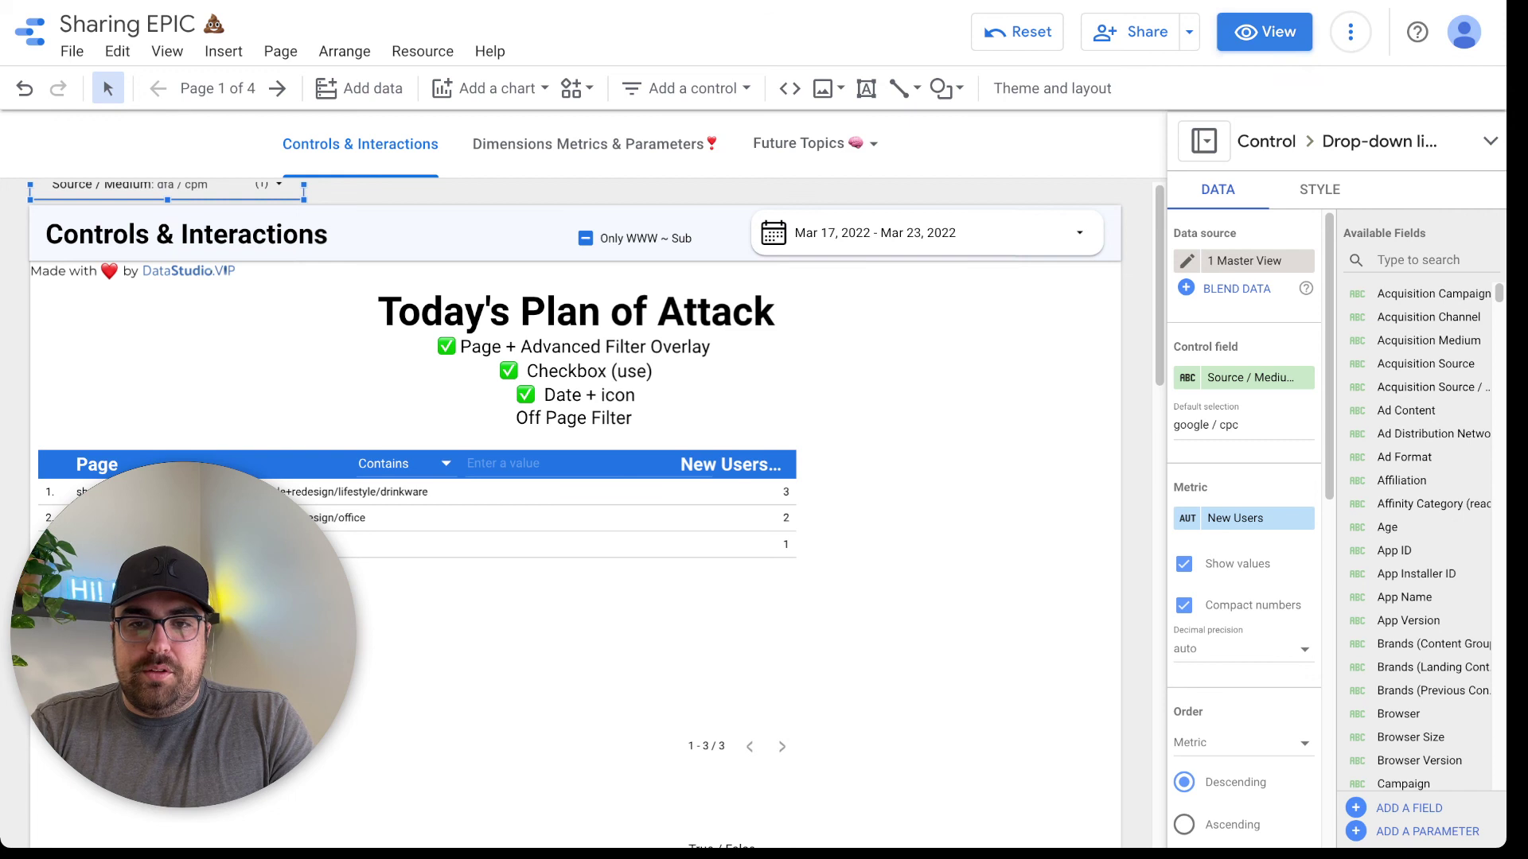
Preview the filtered table in view mode and open the copied report link in a new browser tab.
left_click(1264, 31)
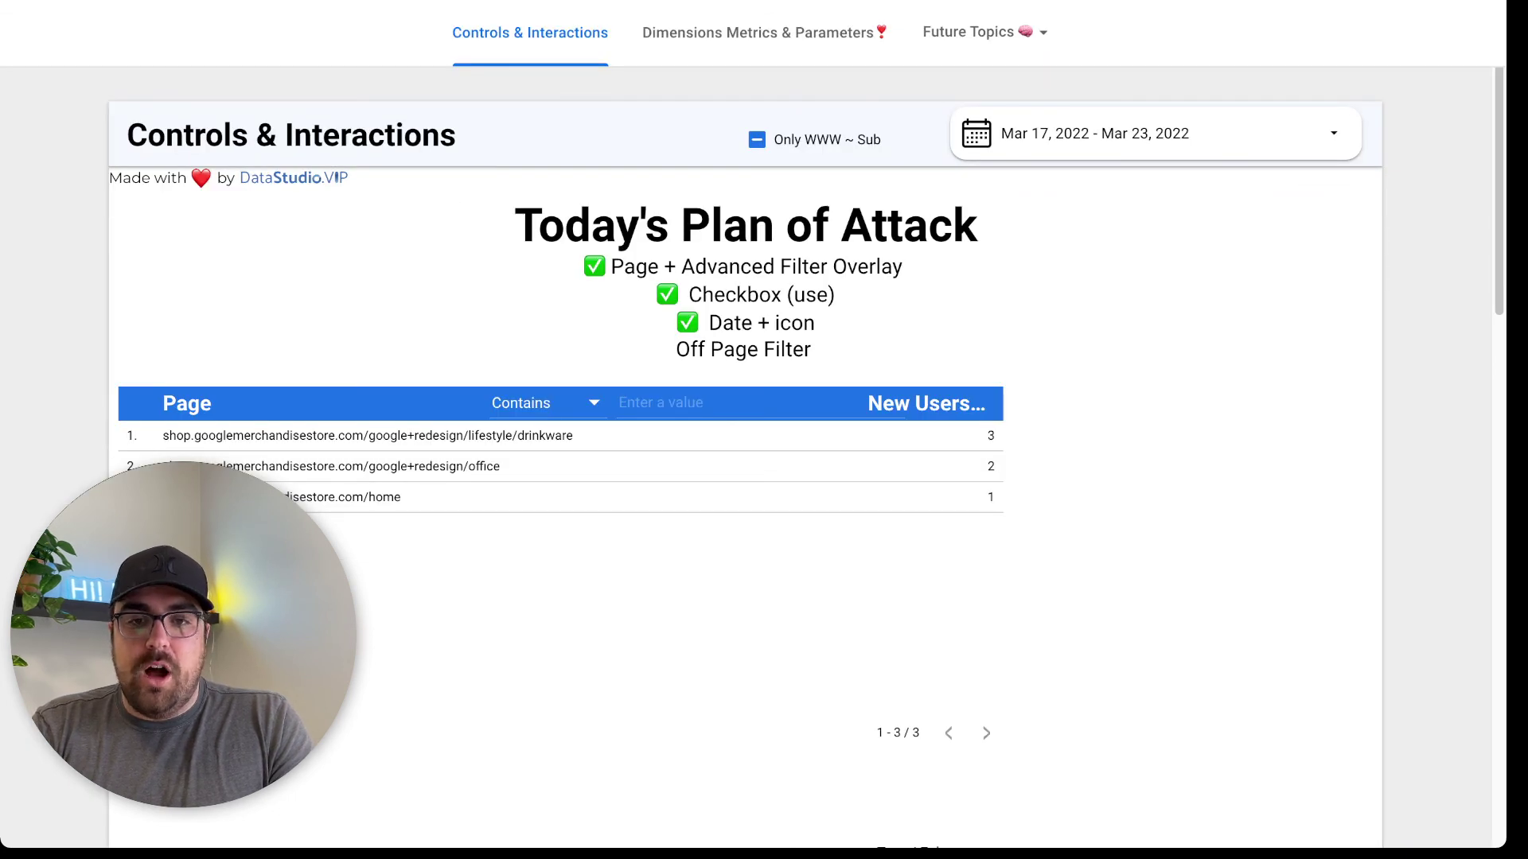
mouse_move(766, 29)
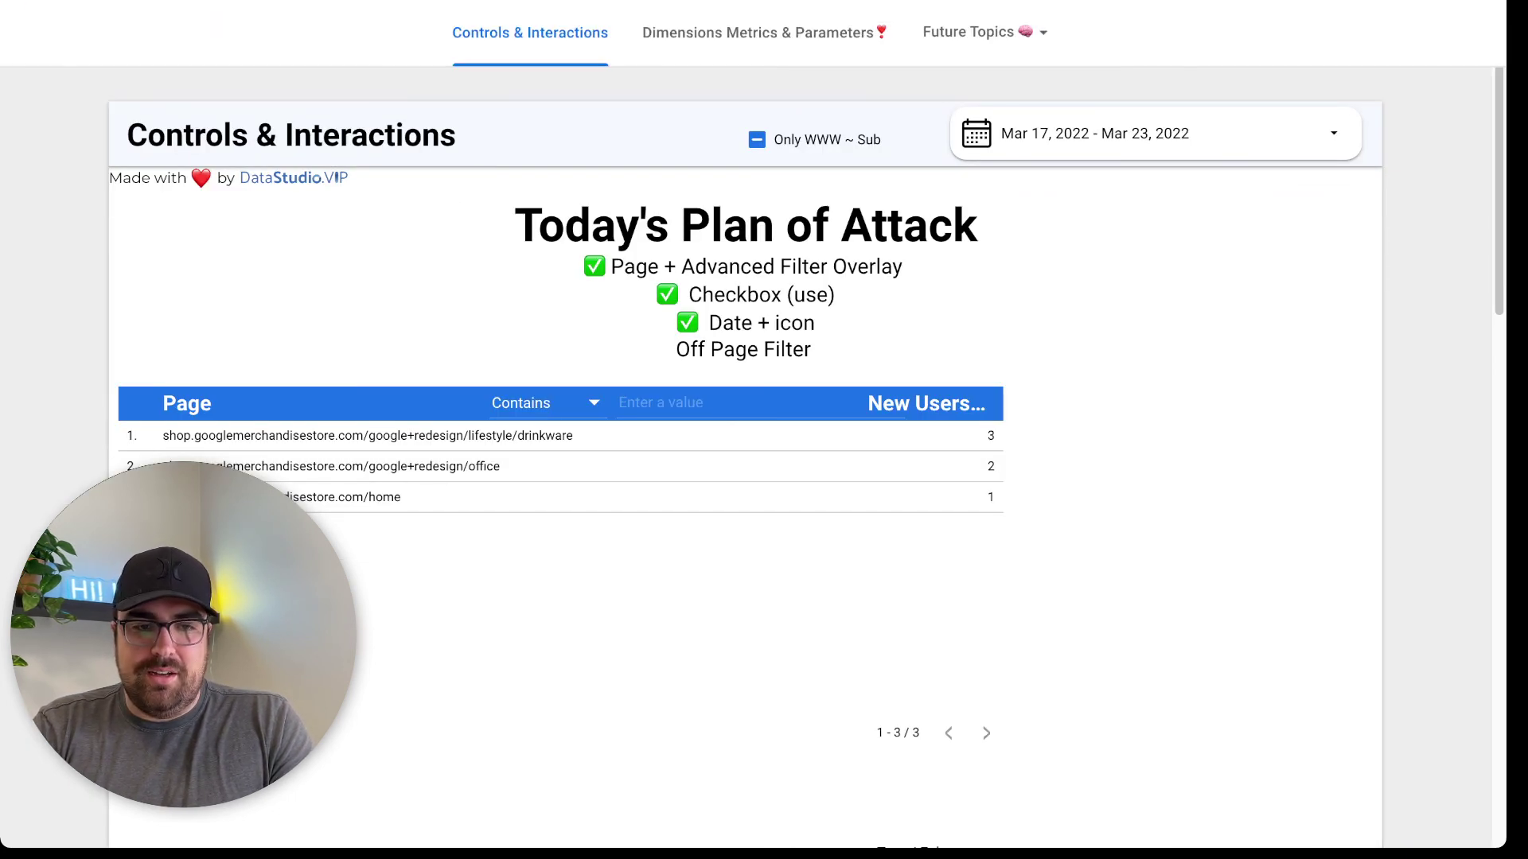
key("super+t")
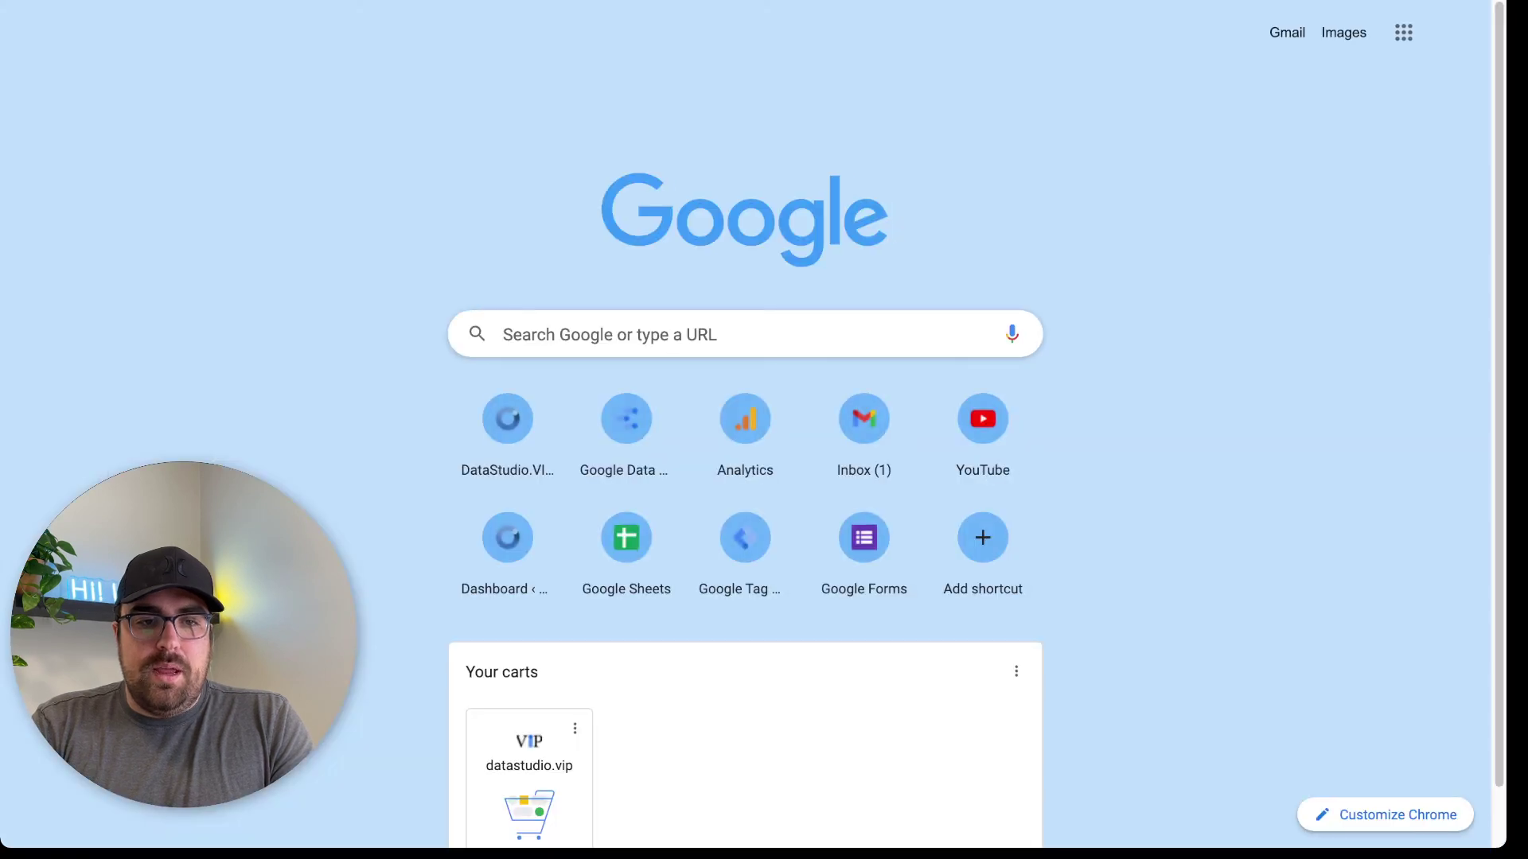
key("super+v")
key("Return")
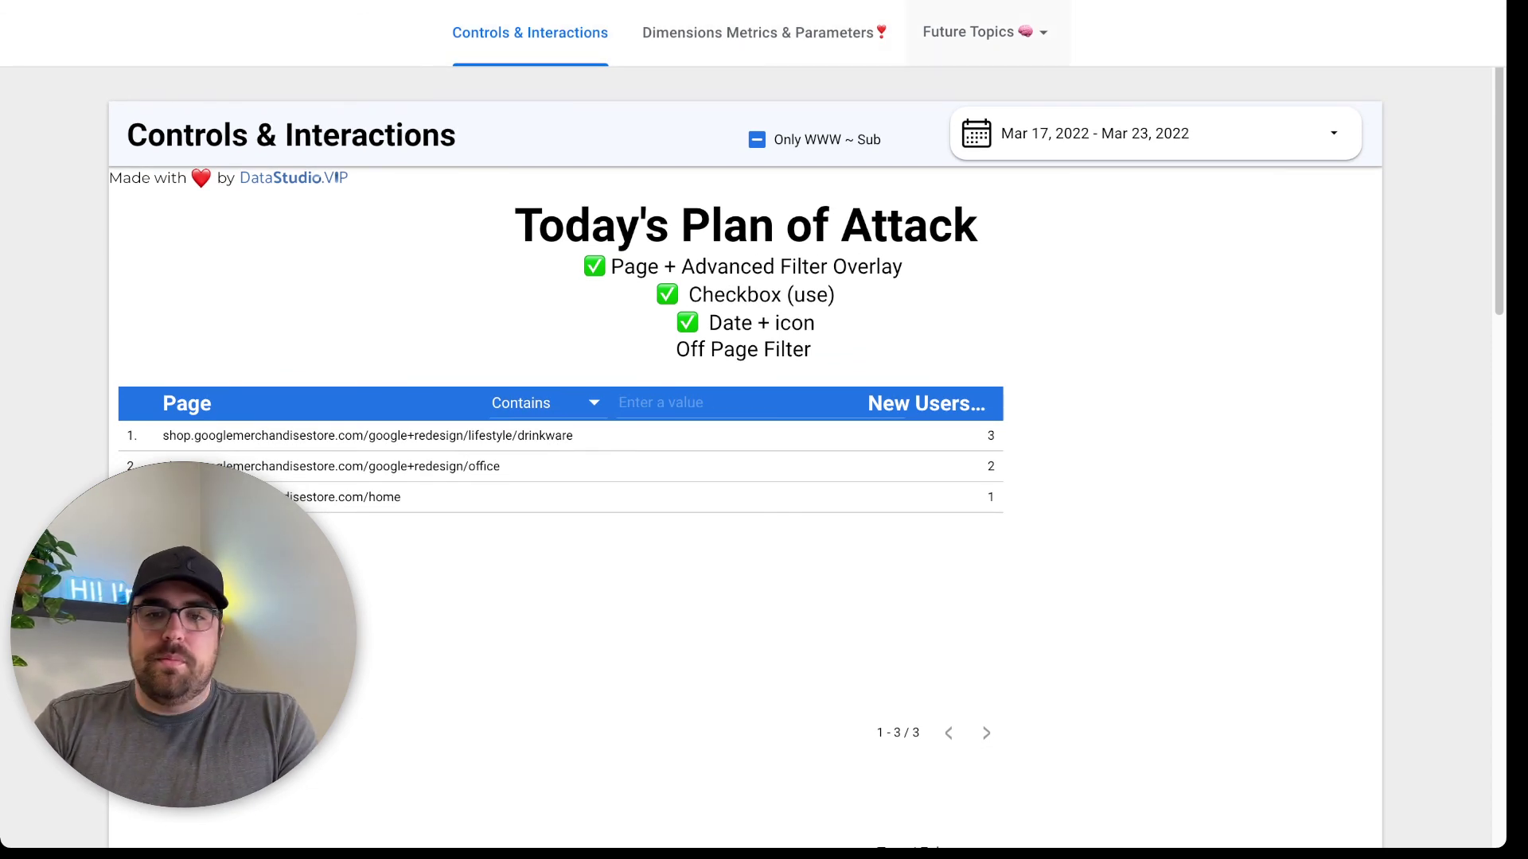
Return to edit mode and place the Source / Medium drop-down on the page, to the right of the plan text.
left_click(1265, 32)
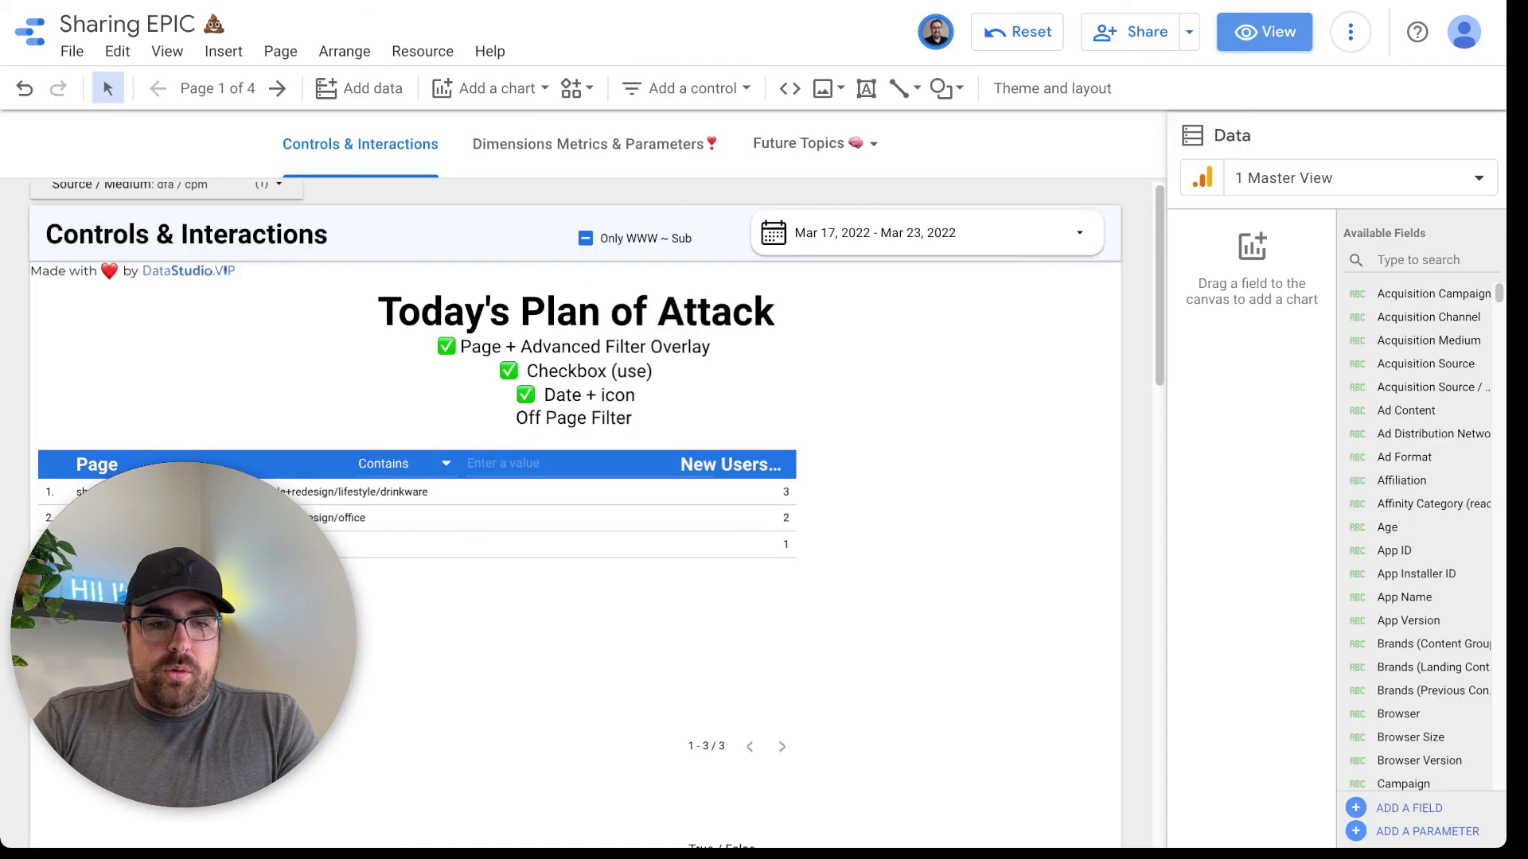
left_click_drag(130, 190, 167, 352)
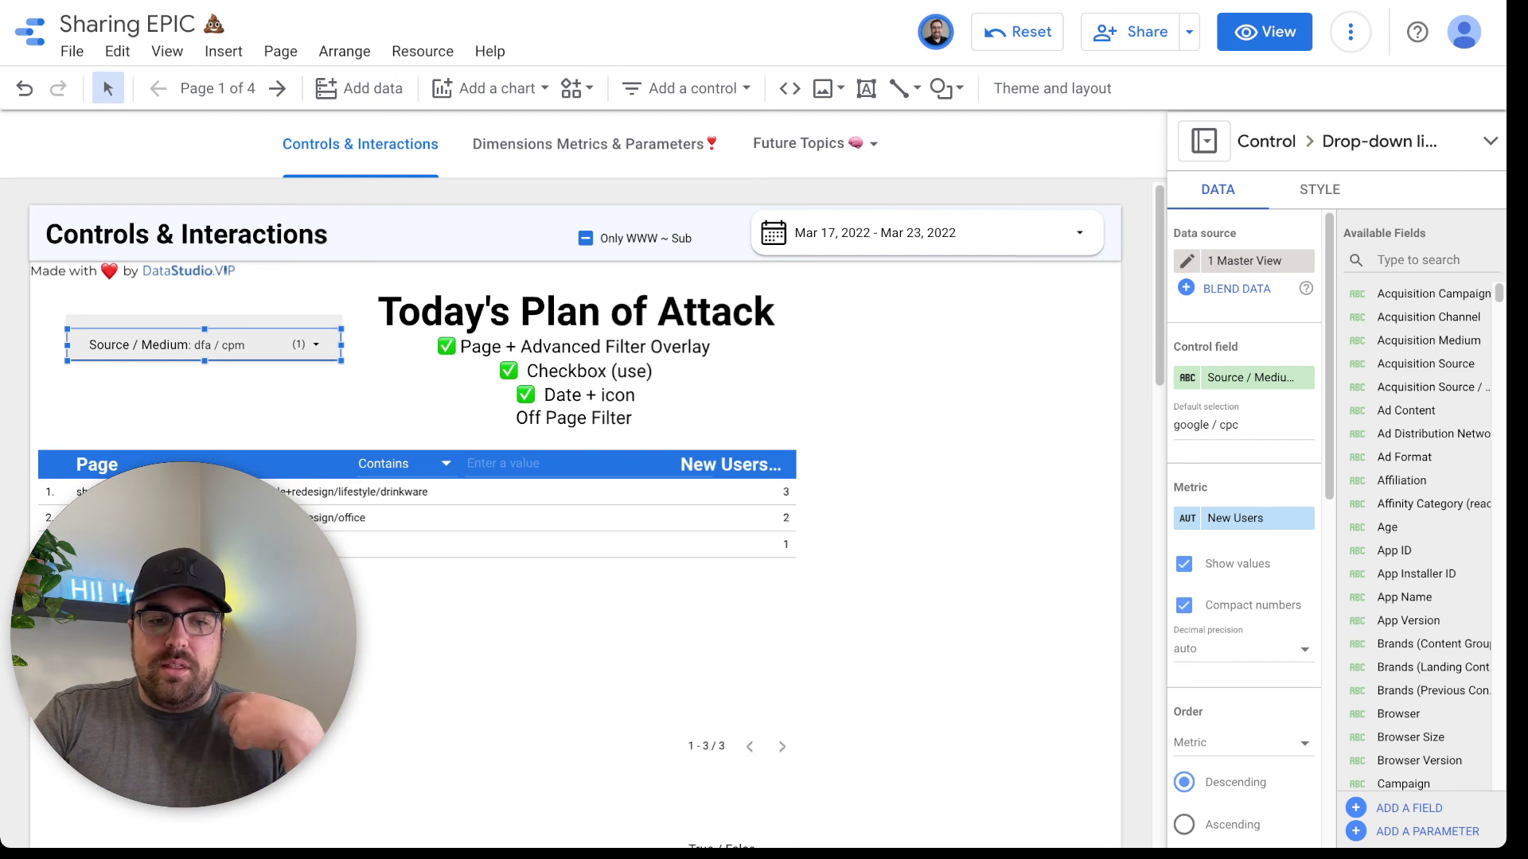
left_click_drag(160, 344, 914, 360)
Look through the available control types, close the list, and select the Only WWW ~ Sub checkbox.
left_click(686, 88)
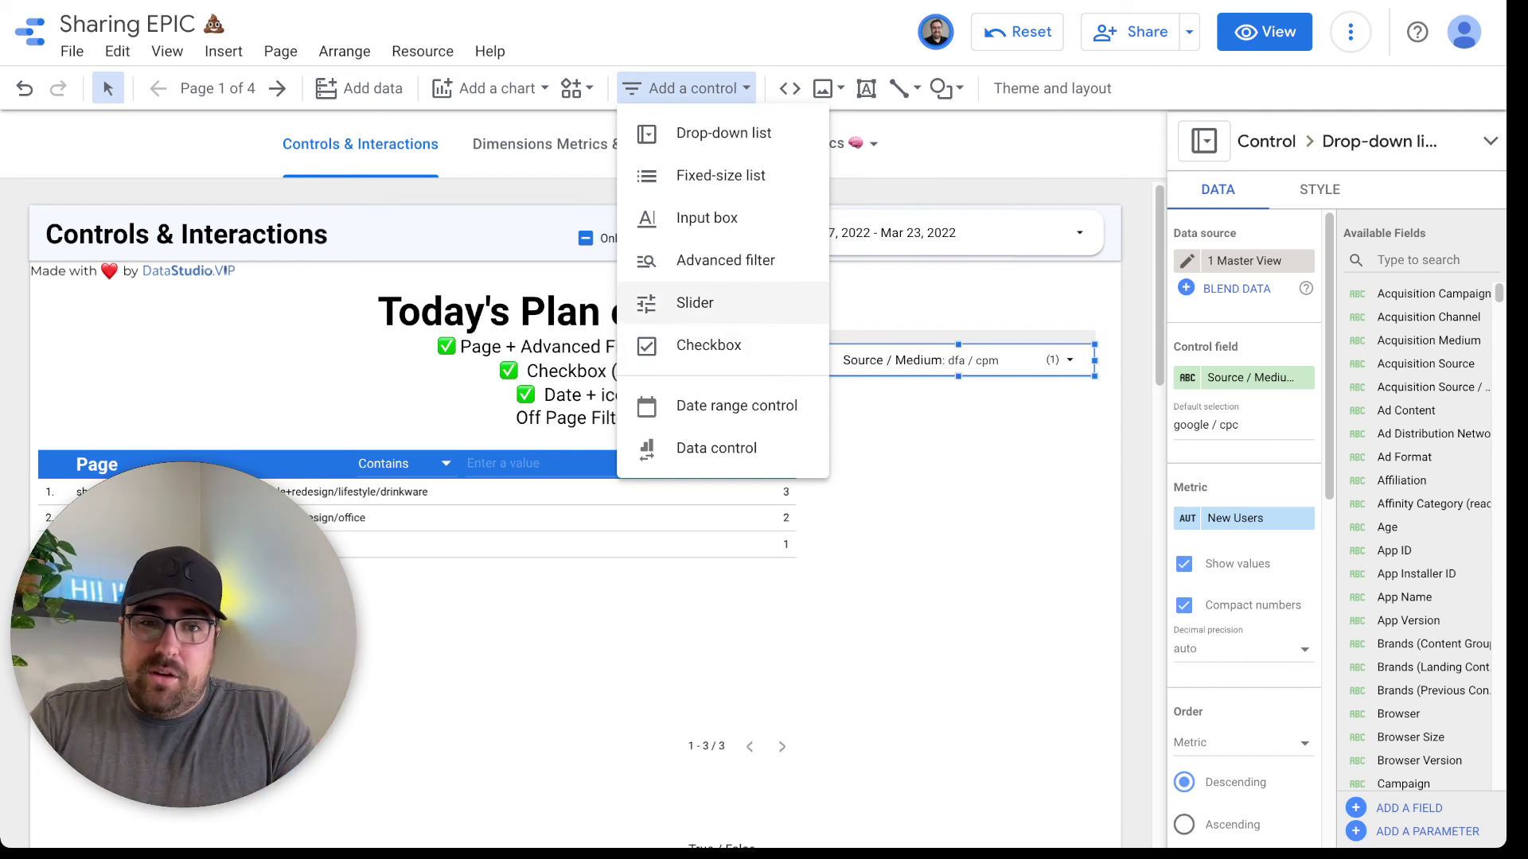
left_click(587, 338)
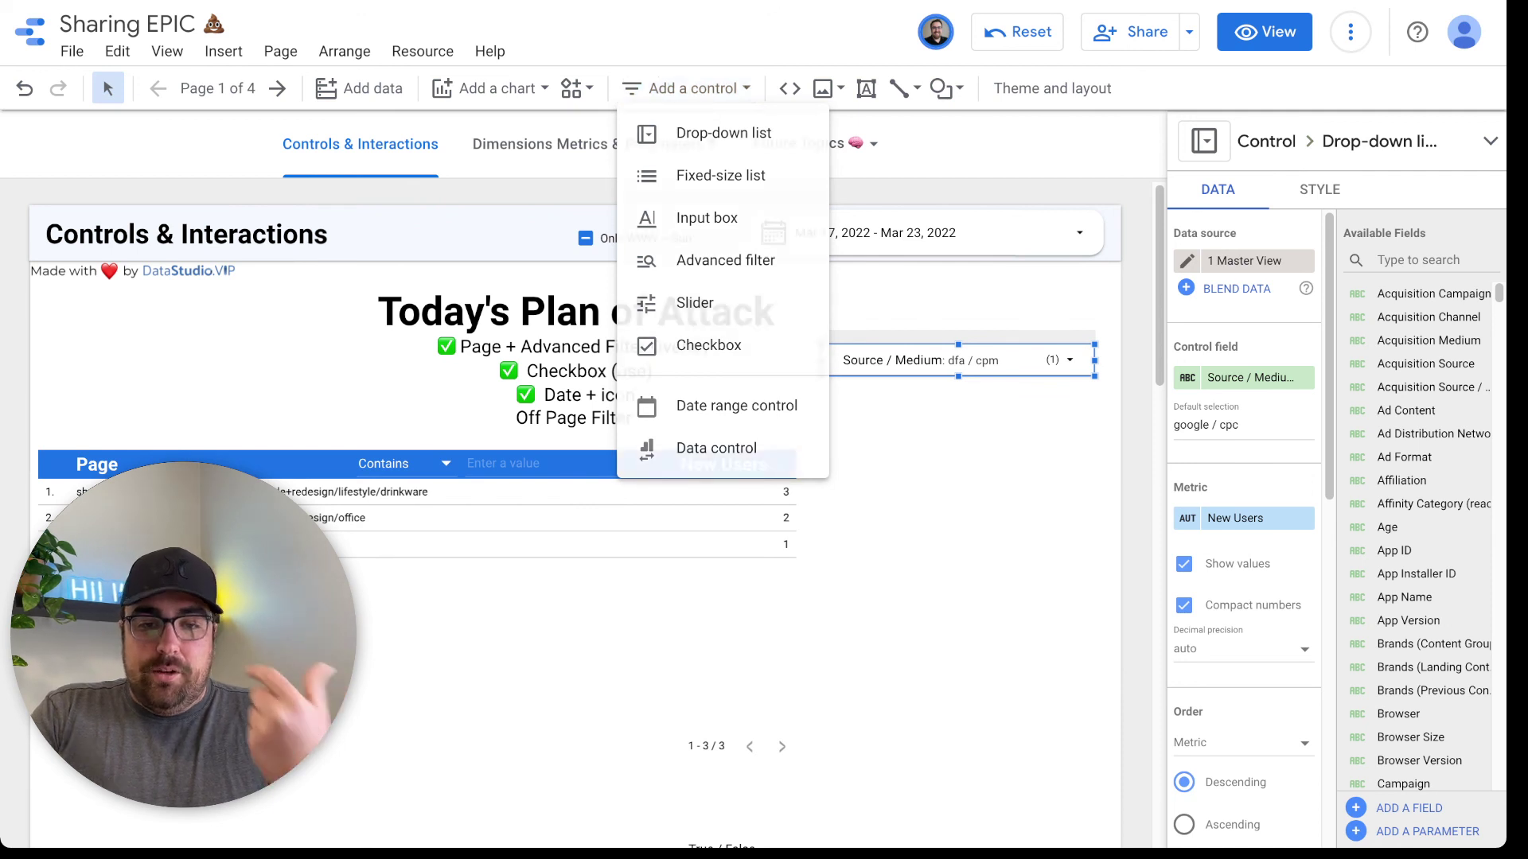
left_click(646, 238)
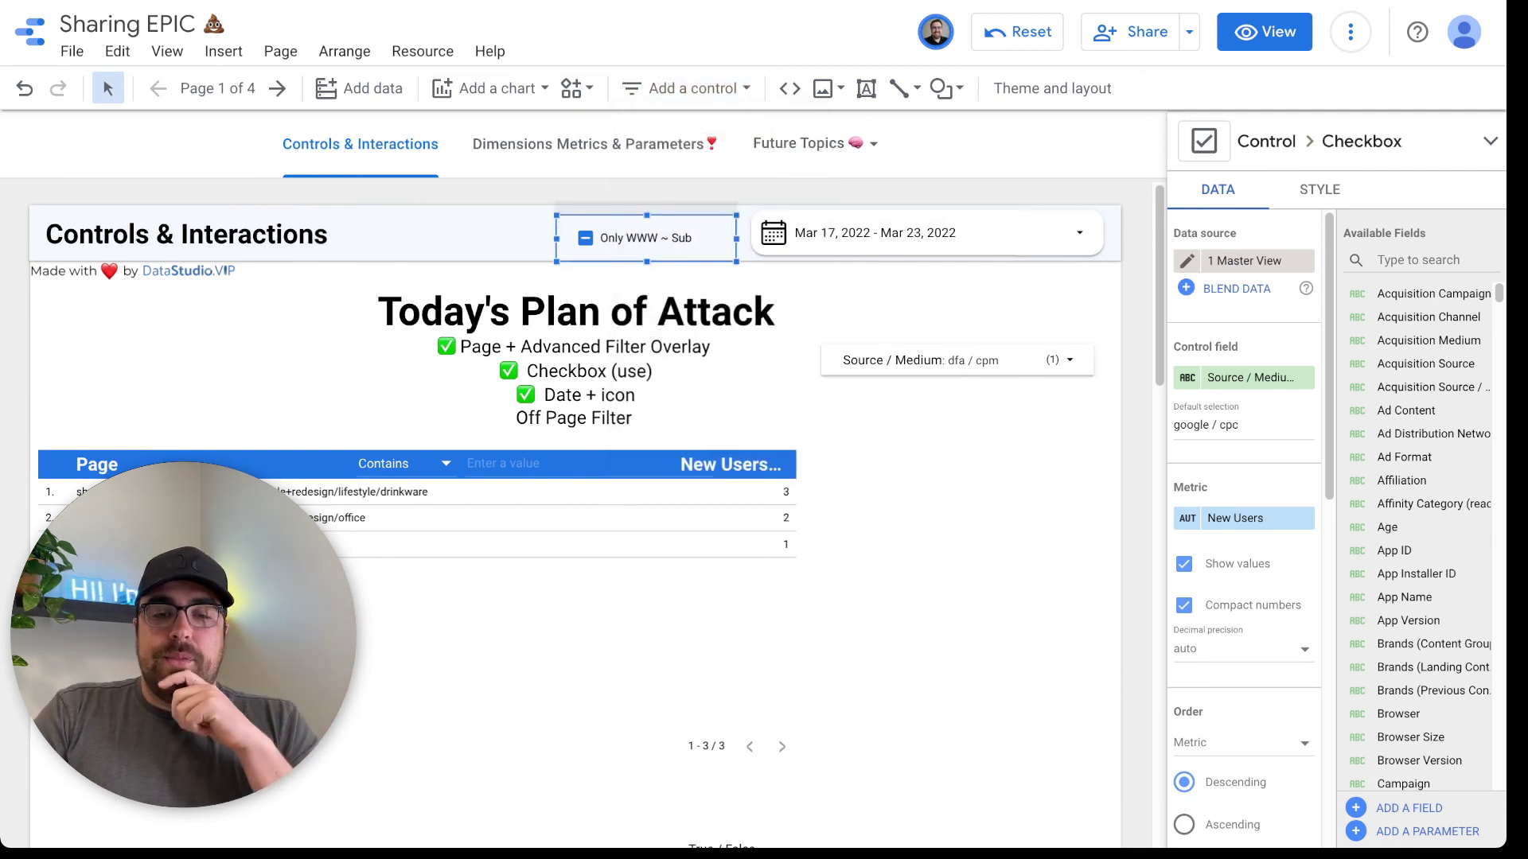